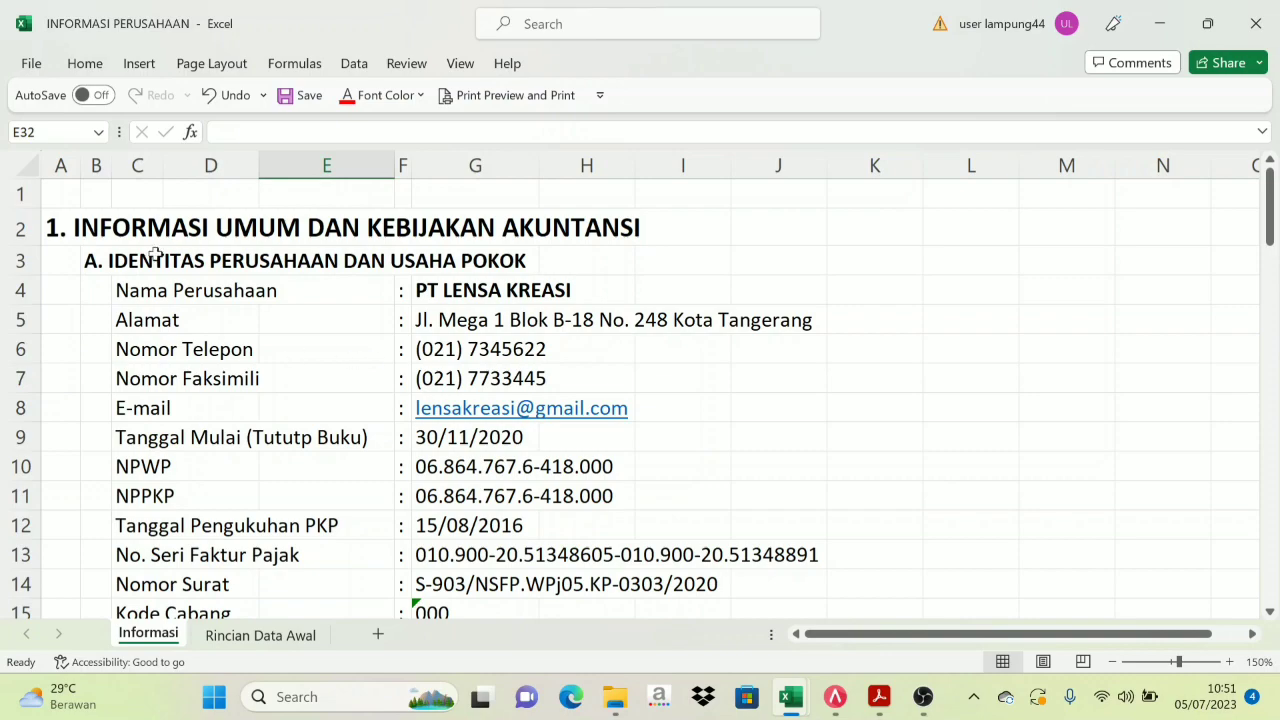
Scroll through the Informasi sheet of the company information workbook
scroll(460, 255, "down", 7)
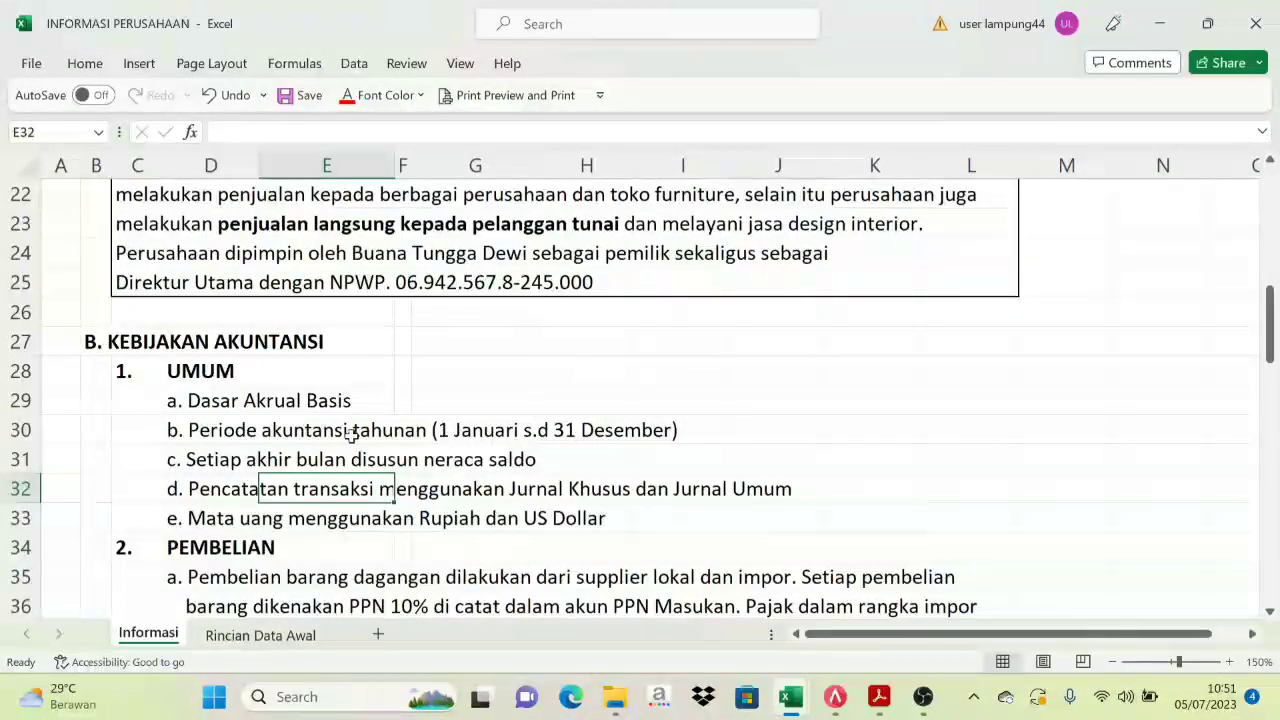
scroll(338, 415, "down", 1)
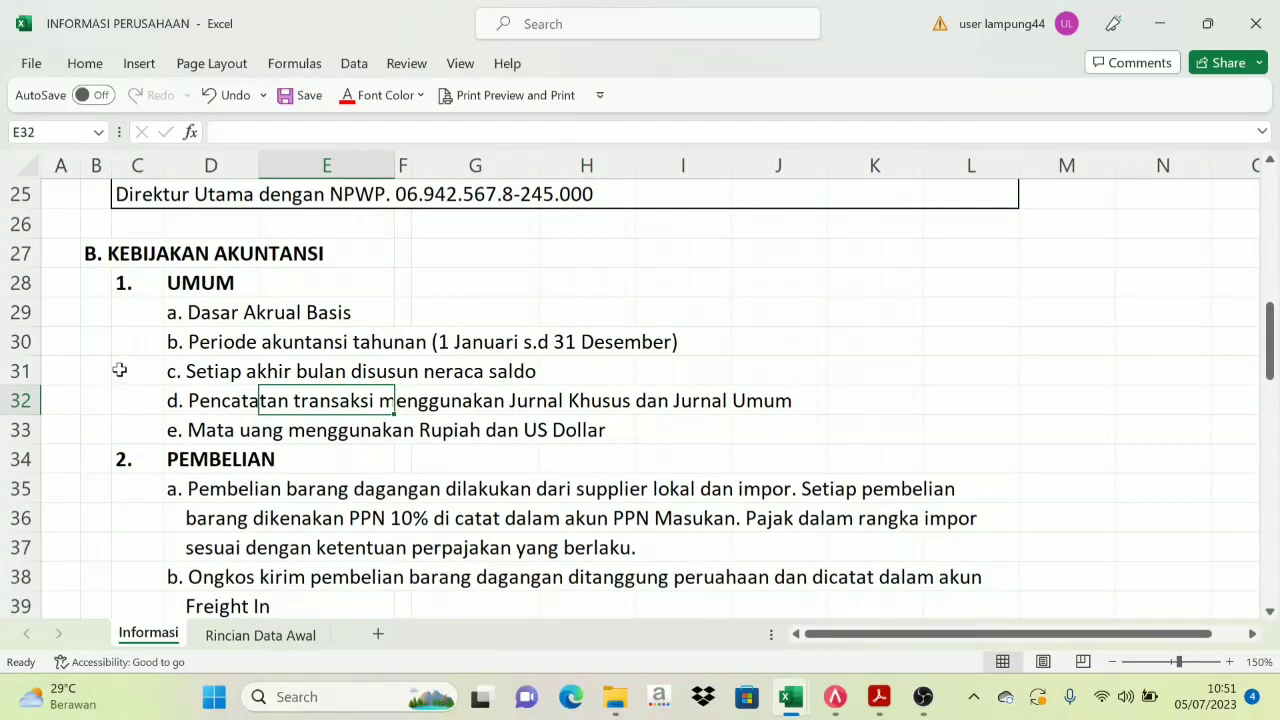
scroll(130, 365, "down", 2)
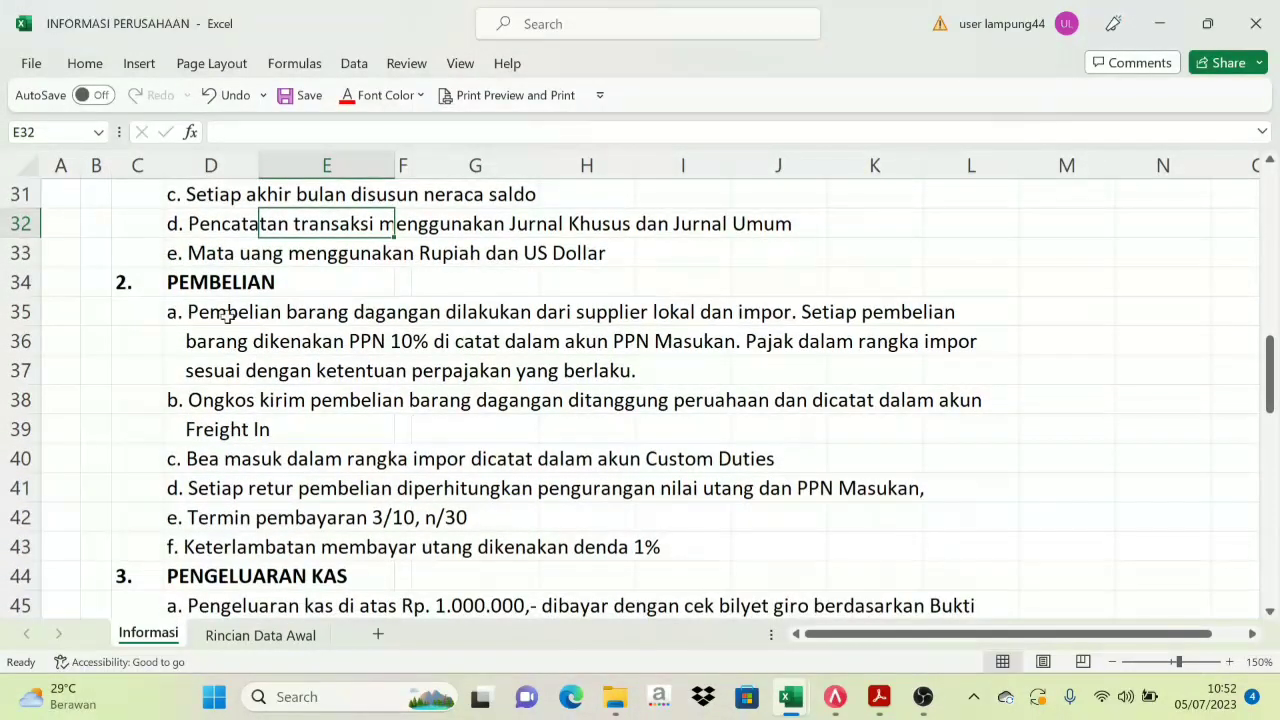
scroll(254, 386, "down", 5)
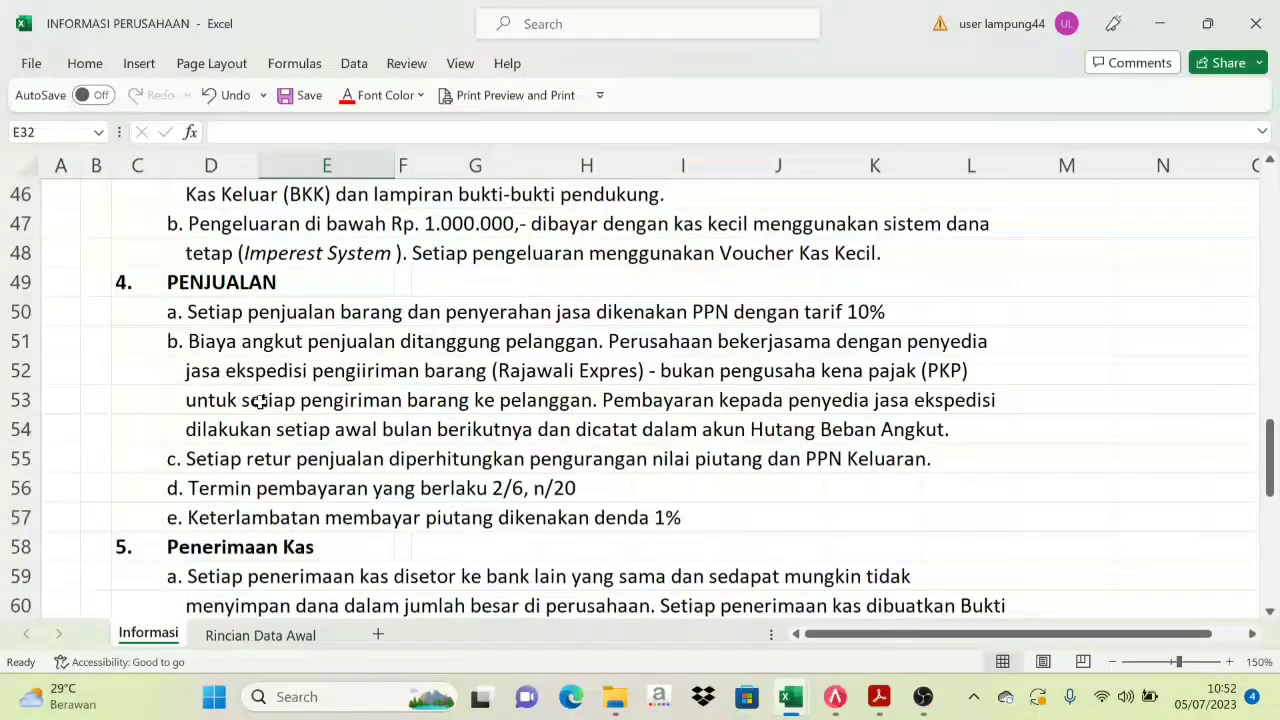
scroll(233, 428, "down", 8)
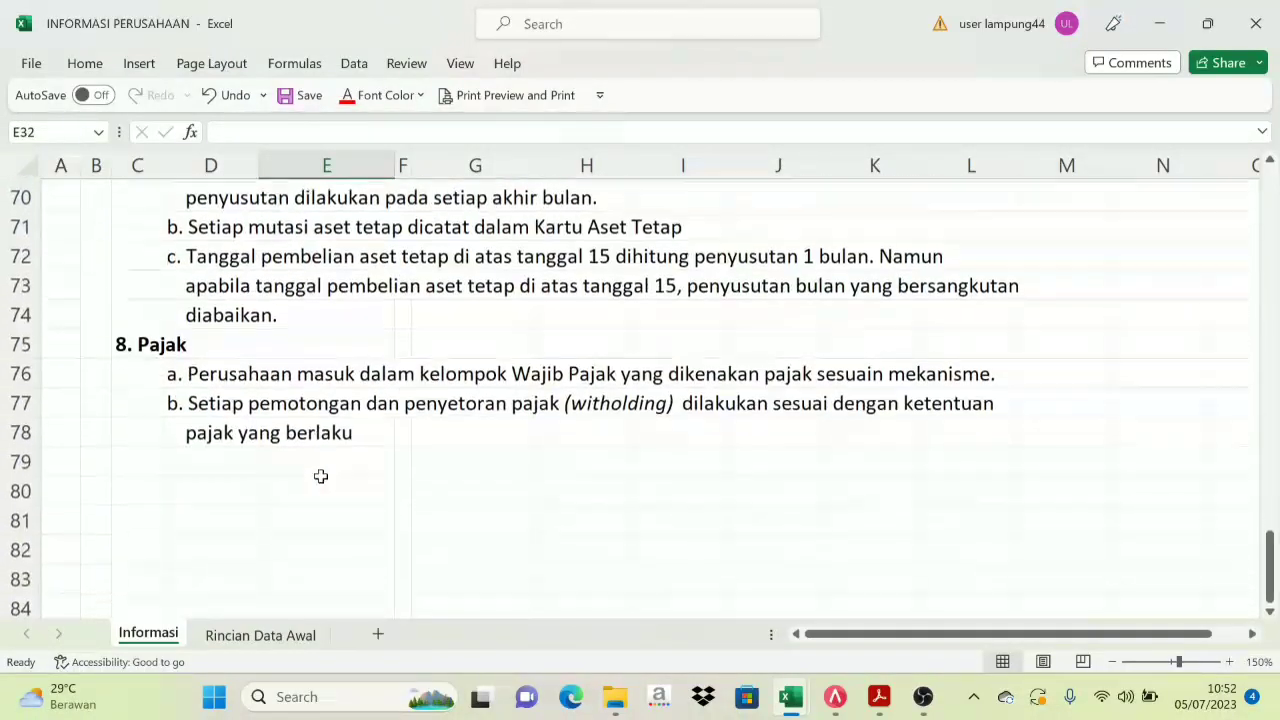
scroll(360, 470, "up", 4)
scroll(405, 467, "up", 9)
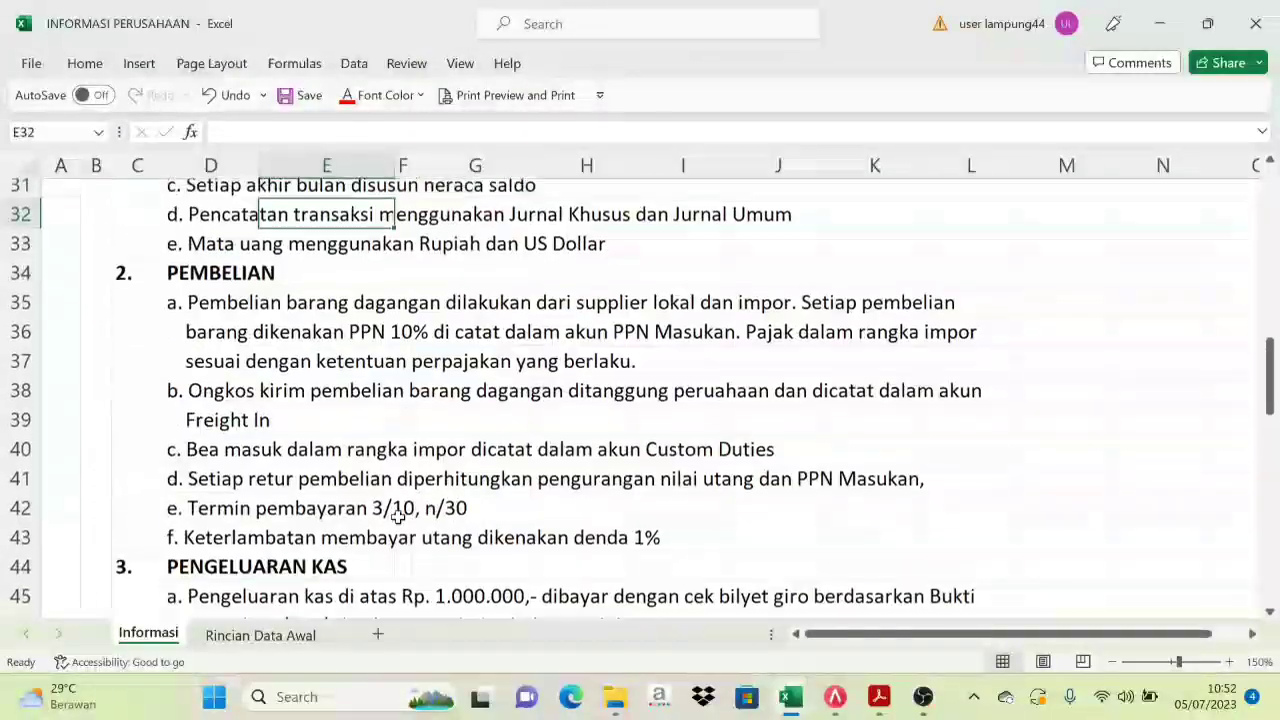
Review the Rincian Data Awal sheet, then go back to the Informasi sheet
left_click(260, 635)
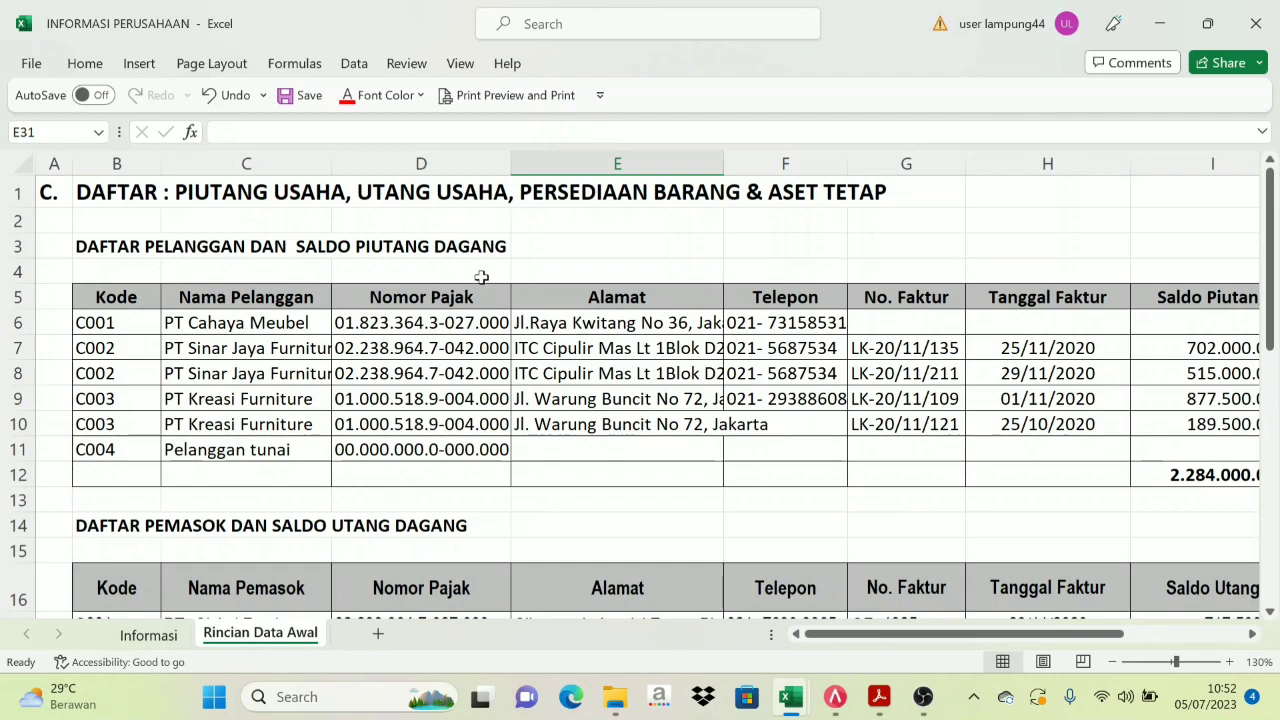
scroll(442, 325, "down", 2)
scroll(442, 325, "down", 1)
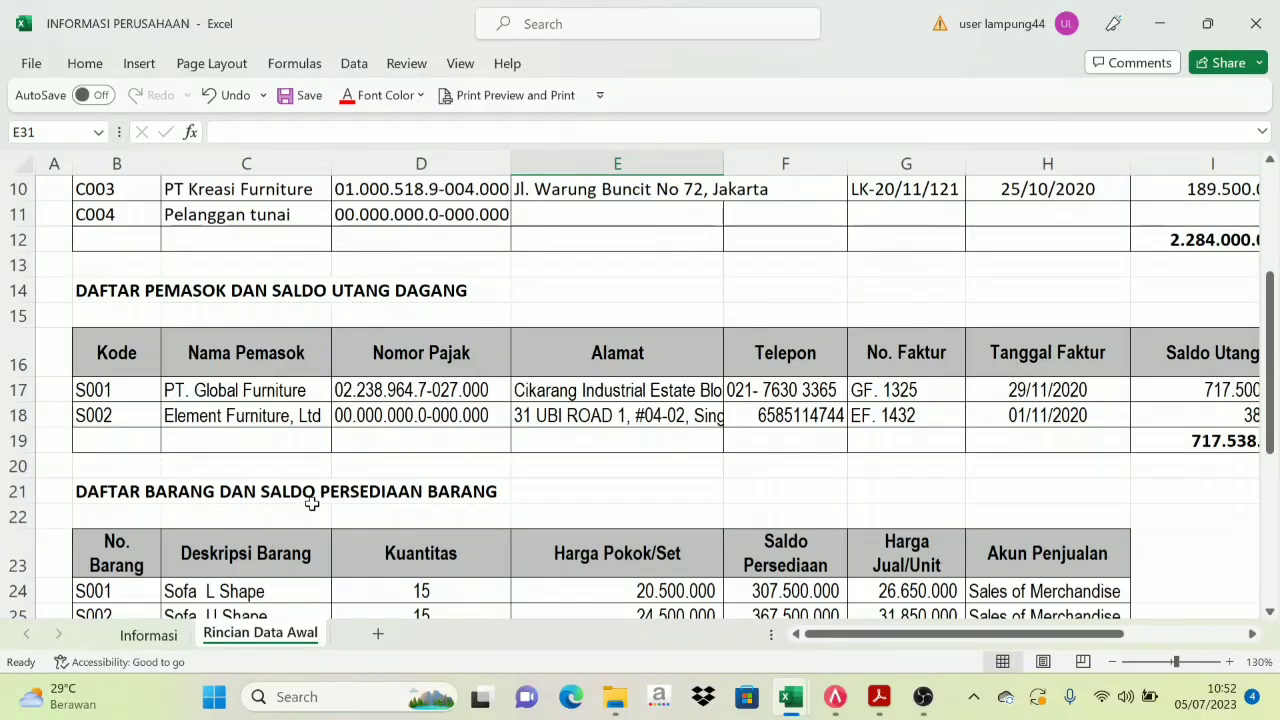
scroll(312, 504, "down", 2)
scroll(323, 505, "down", 3)
scroll(310, 490, "up", 8)
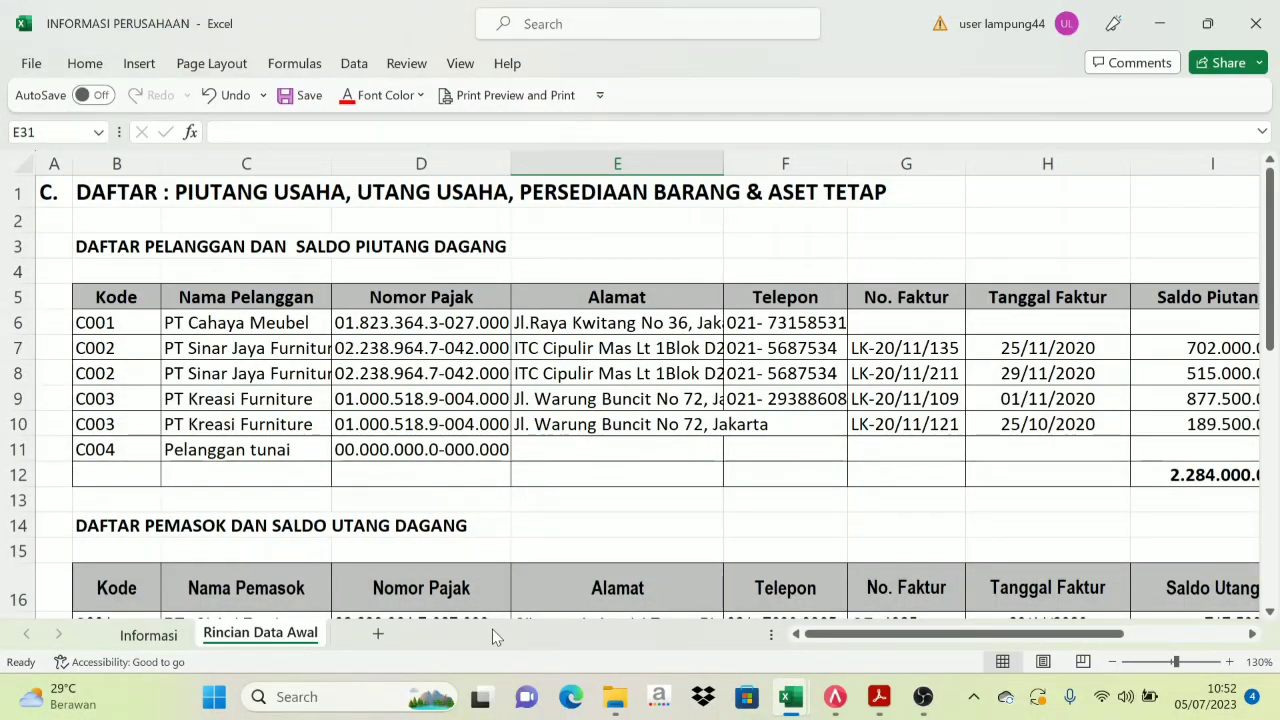
left_click(172, 634)
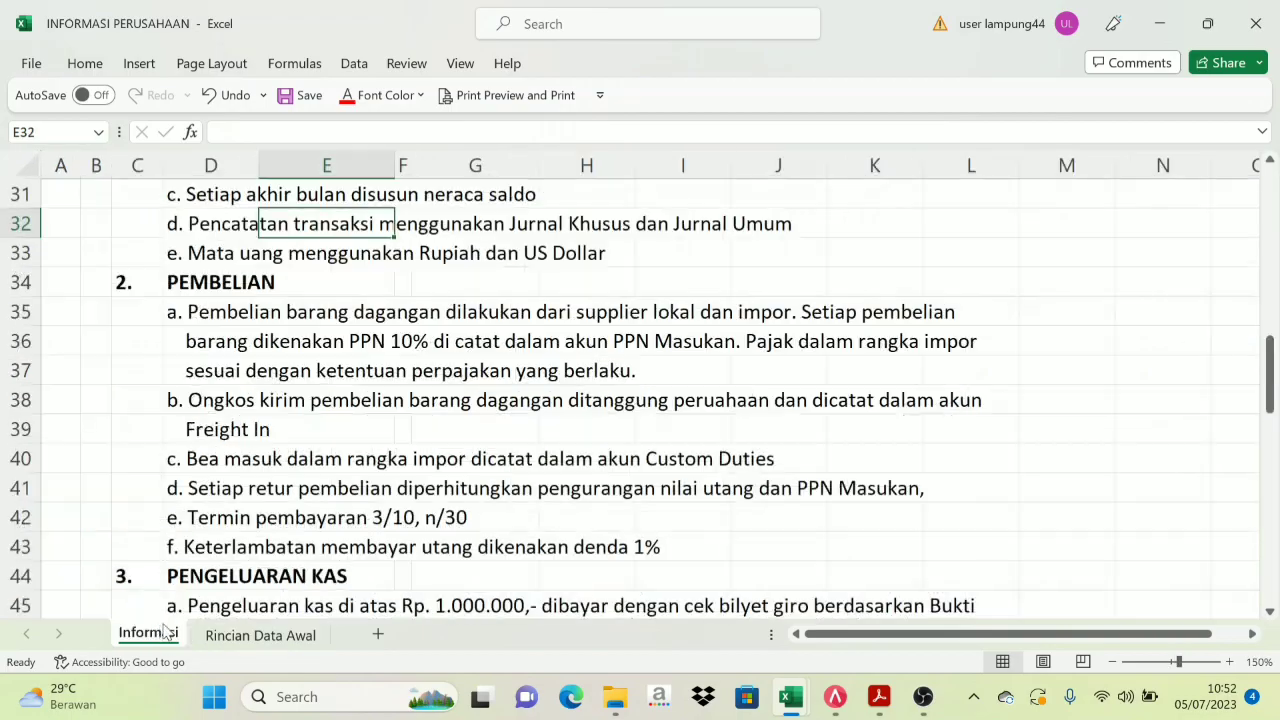
Return to ACCURATE 5 and start a new company database from the splash screen
left_click(833, 697)
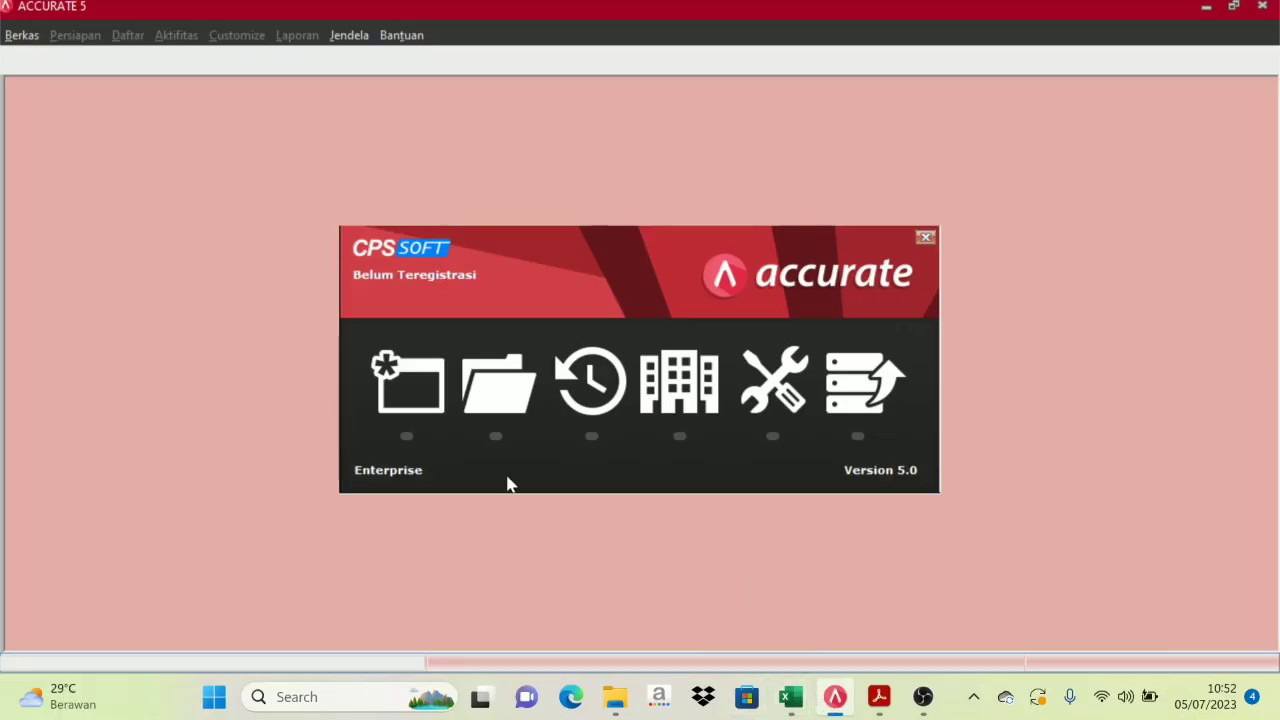
mouse_move(790, 697)
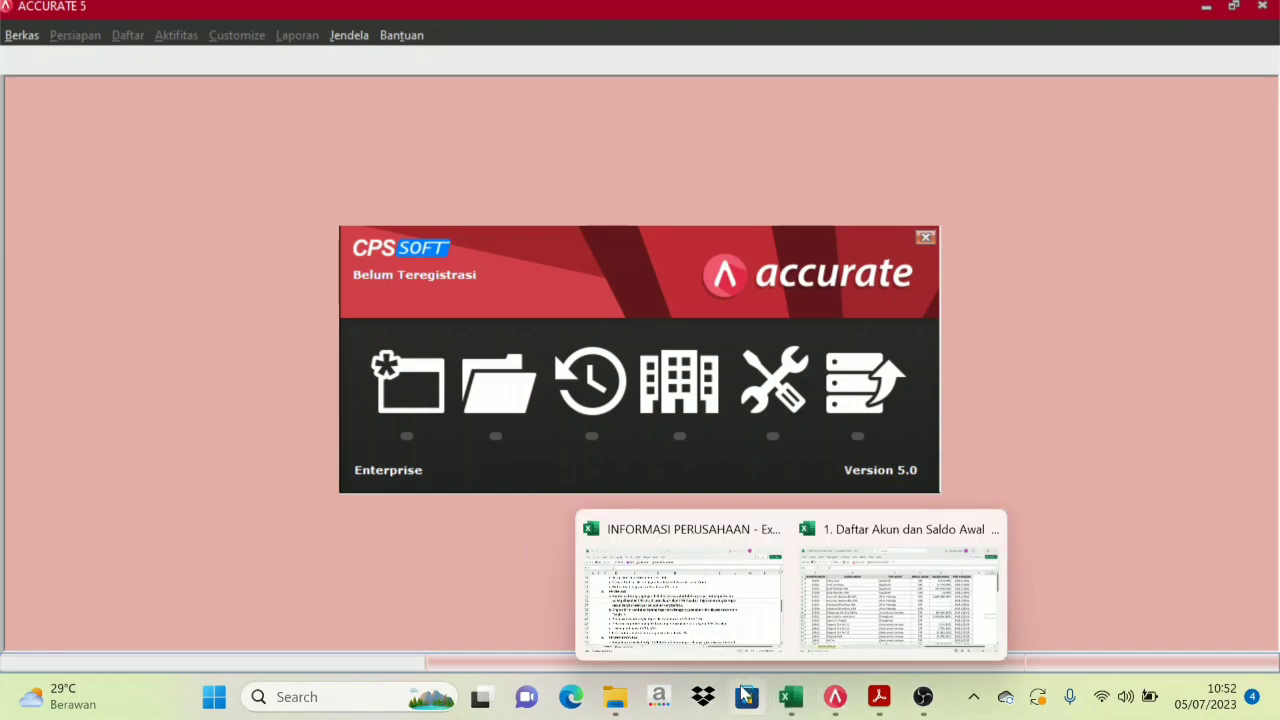
left_click(677, 582)
scroll(300, 330, "up", 10)
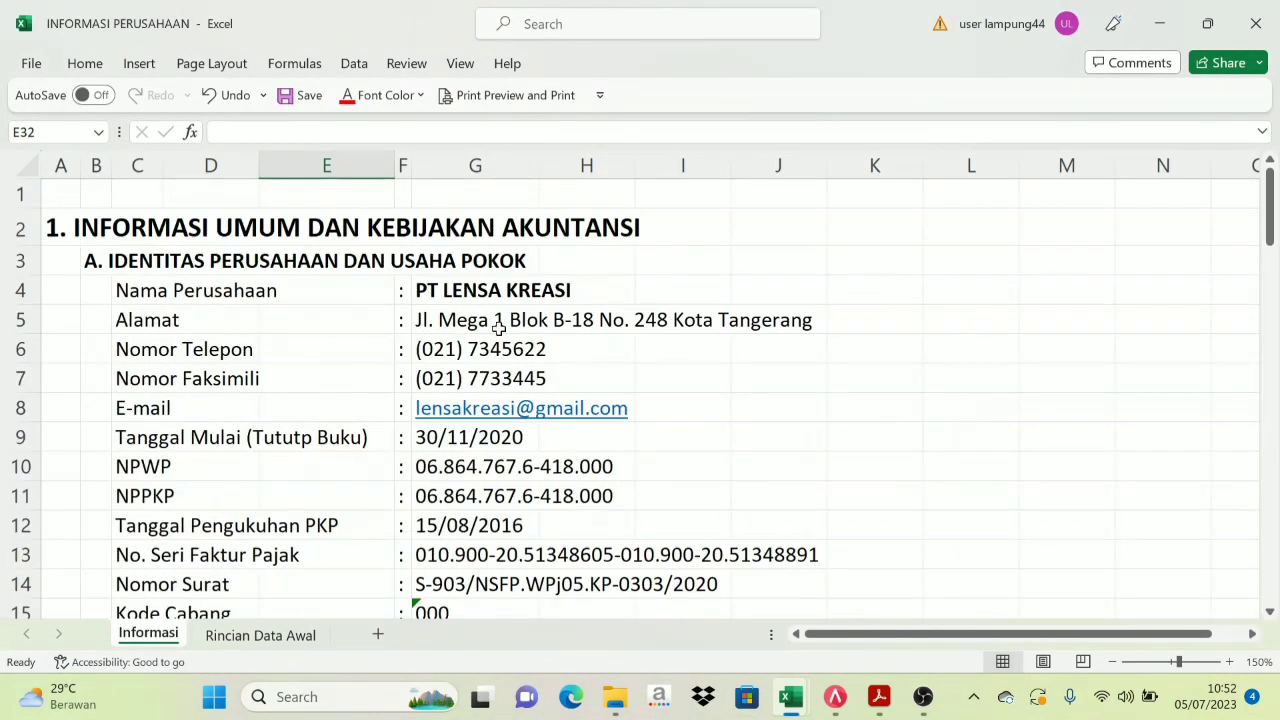
left_click(835, 697)
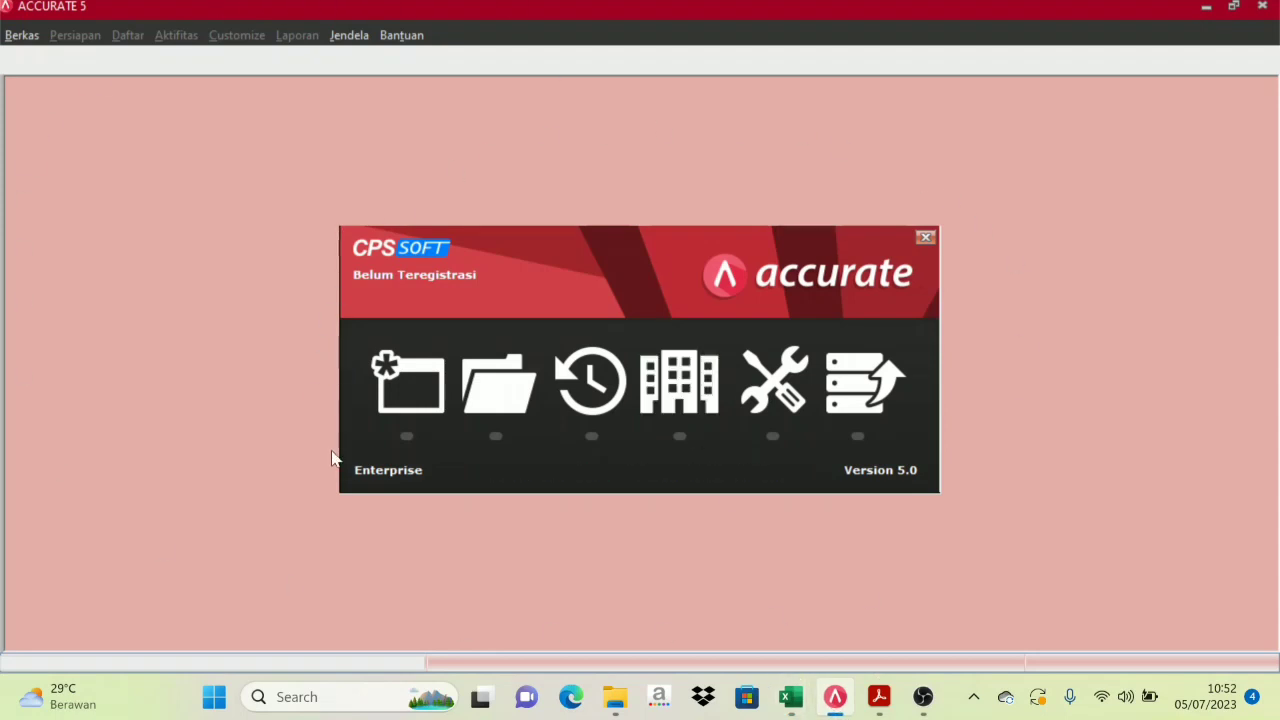
left_click(416, 401)
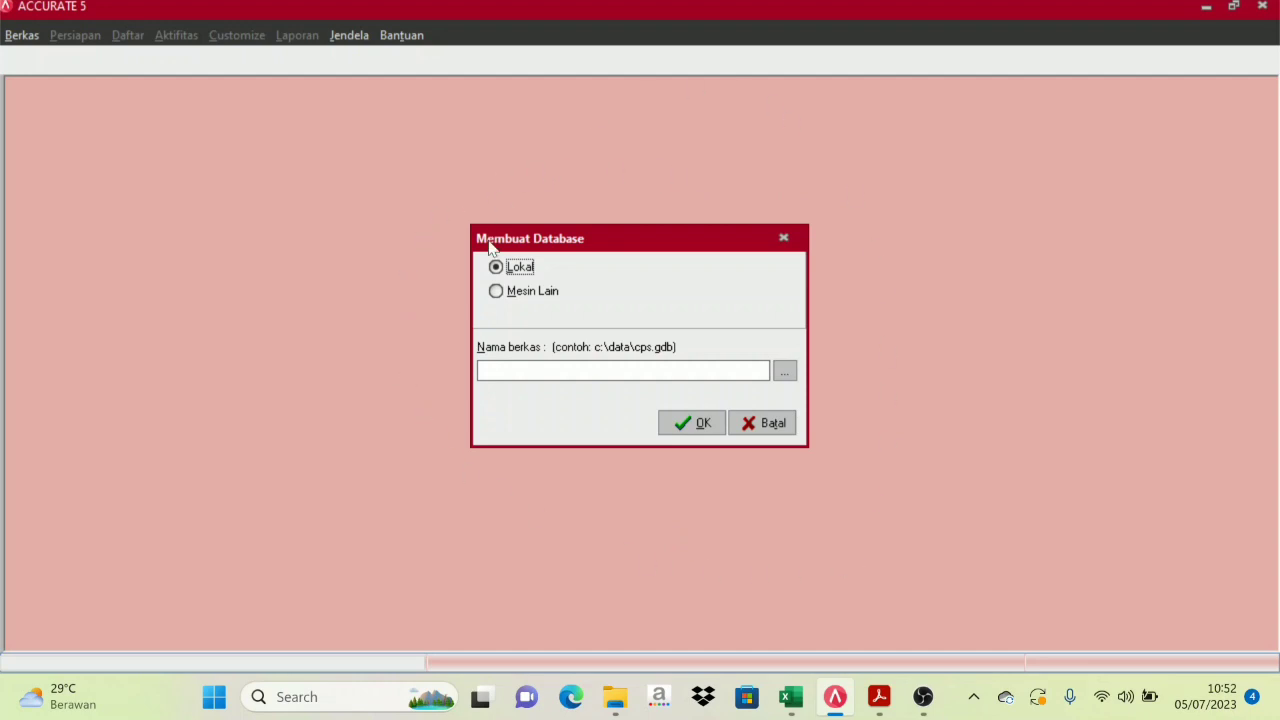
Save the new database file as PT LENSA KREASI.GDB in D:\ACCURATE
left_click(785, 372)
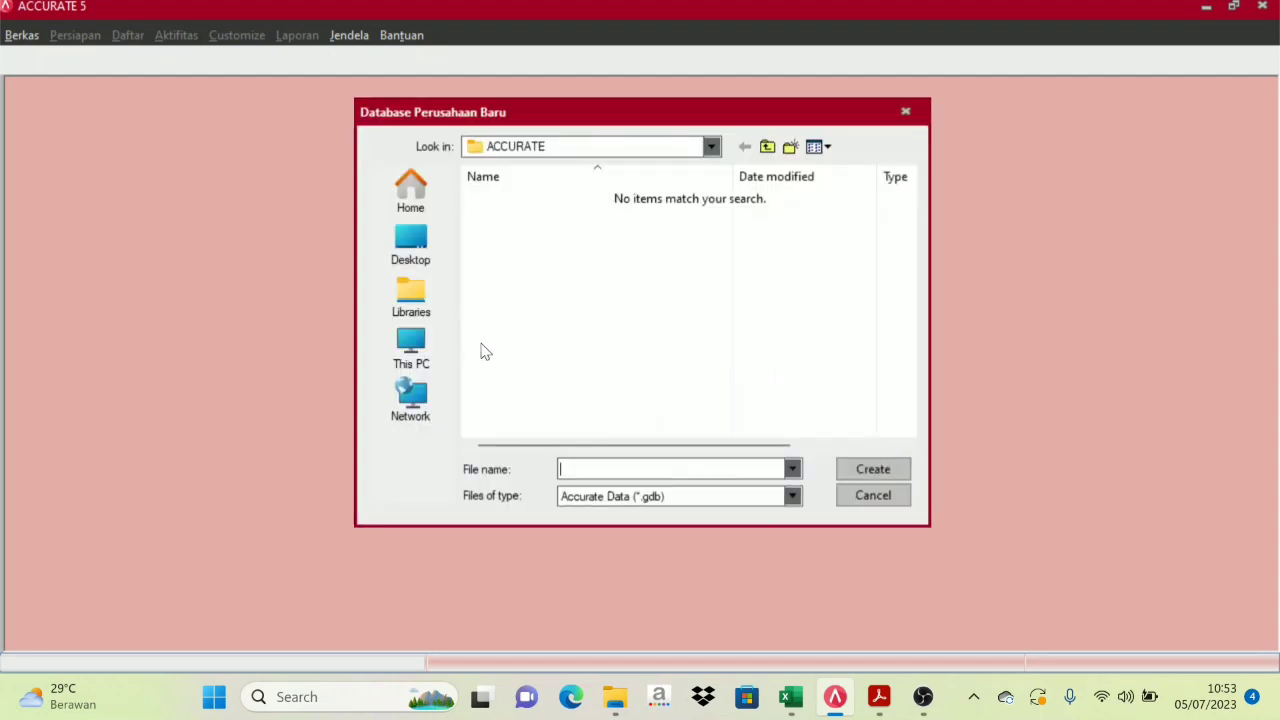
left_click(422, 357)
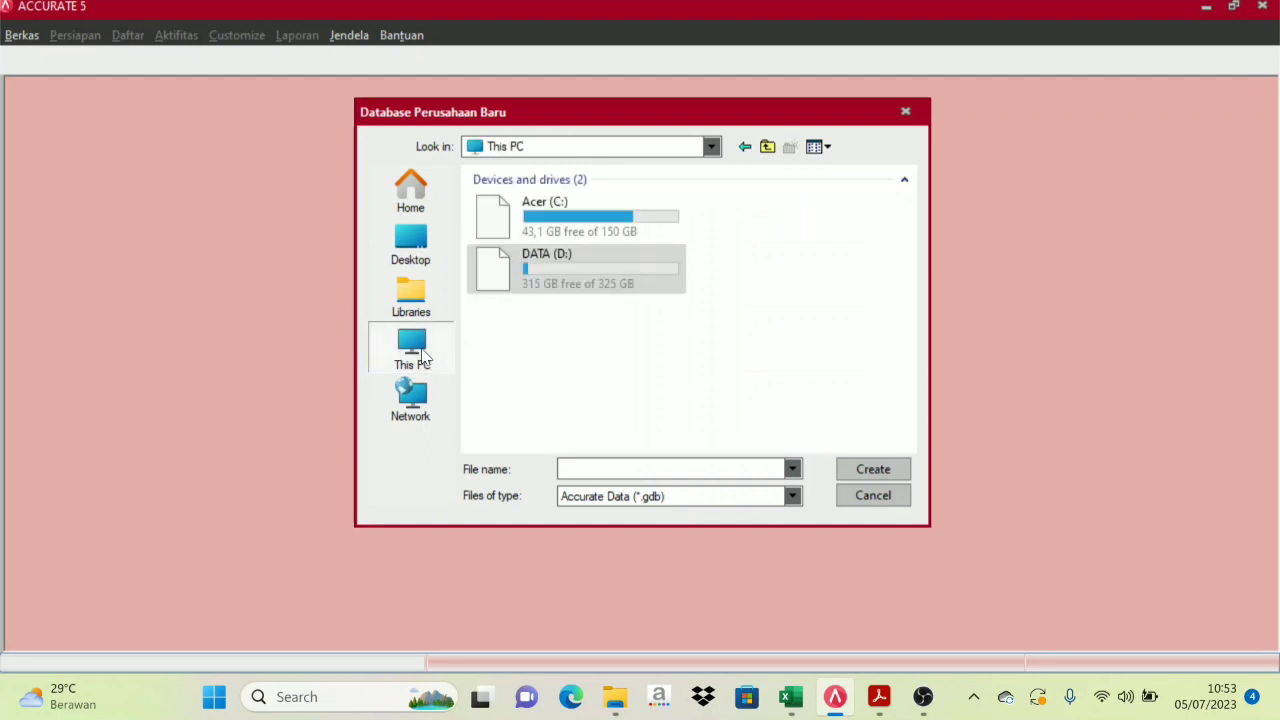
double_click(572, 275)
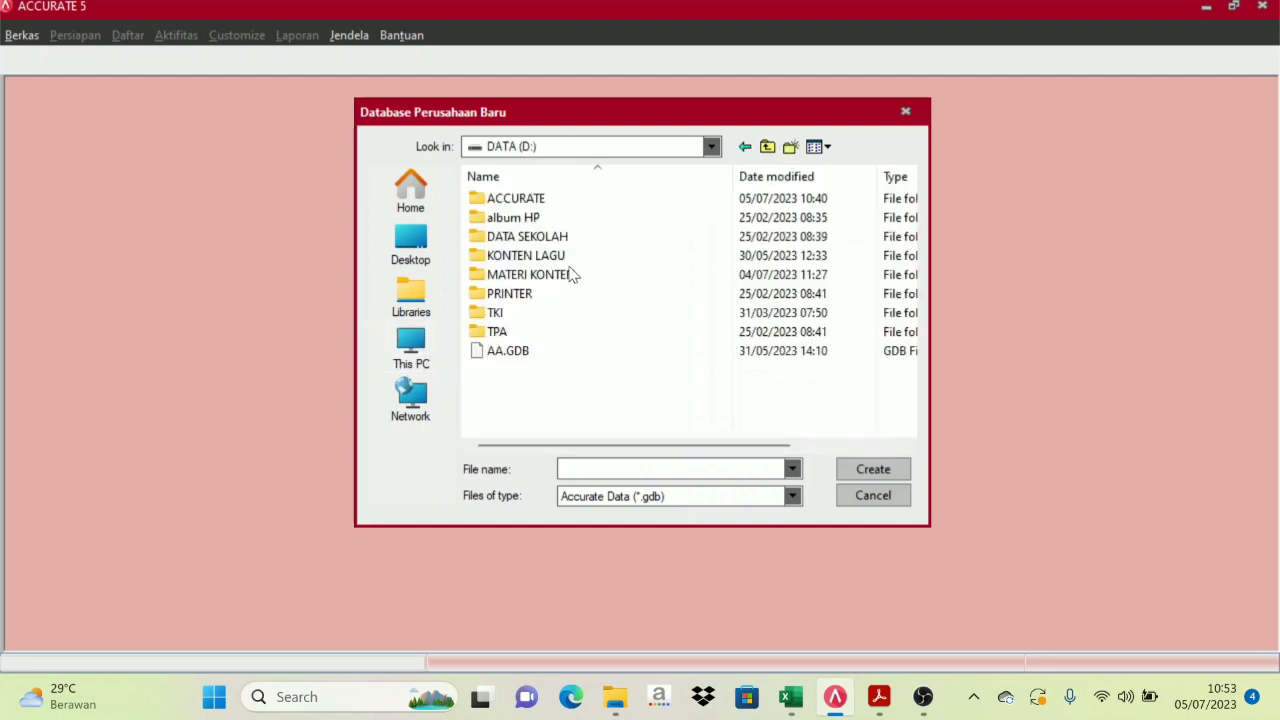
double_click(543, 198)
left_click(628, 469)
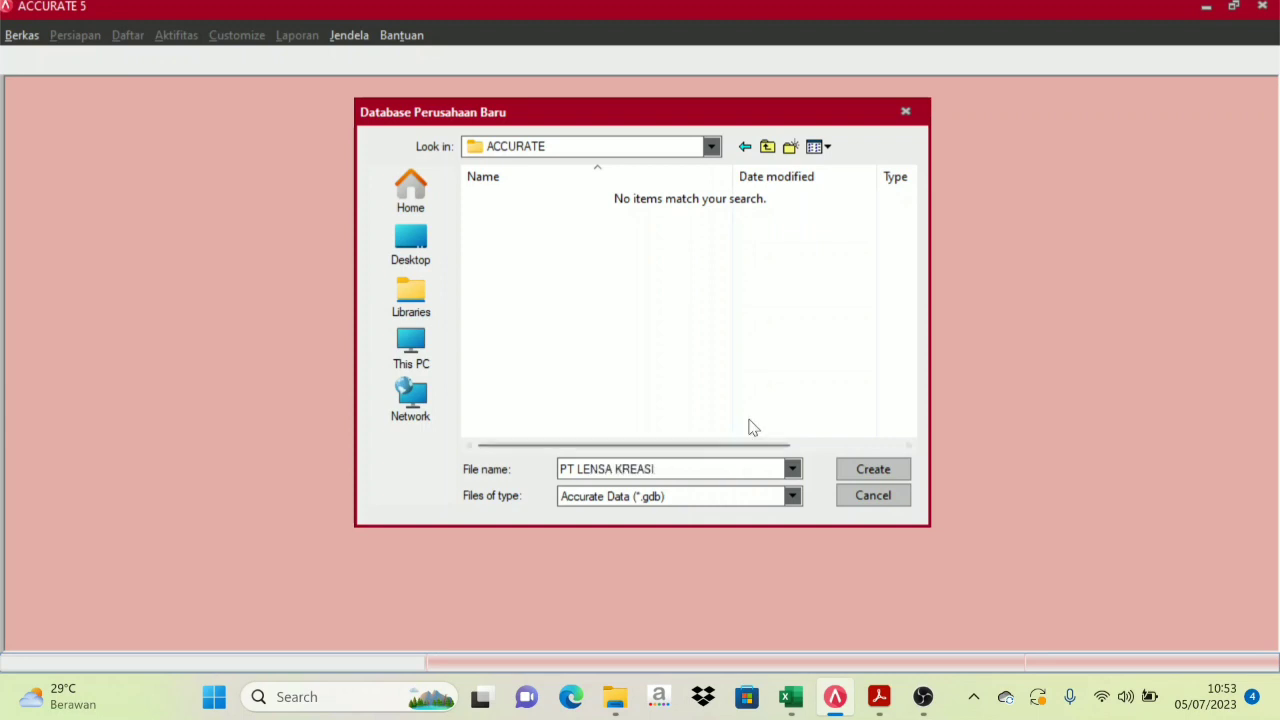
left_click(872, 470)
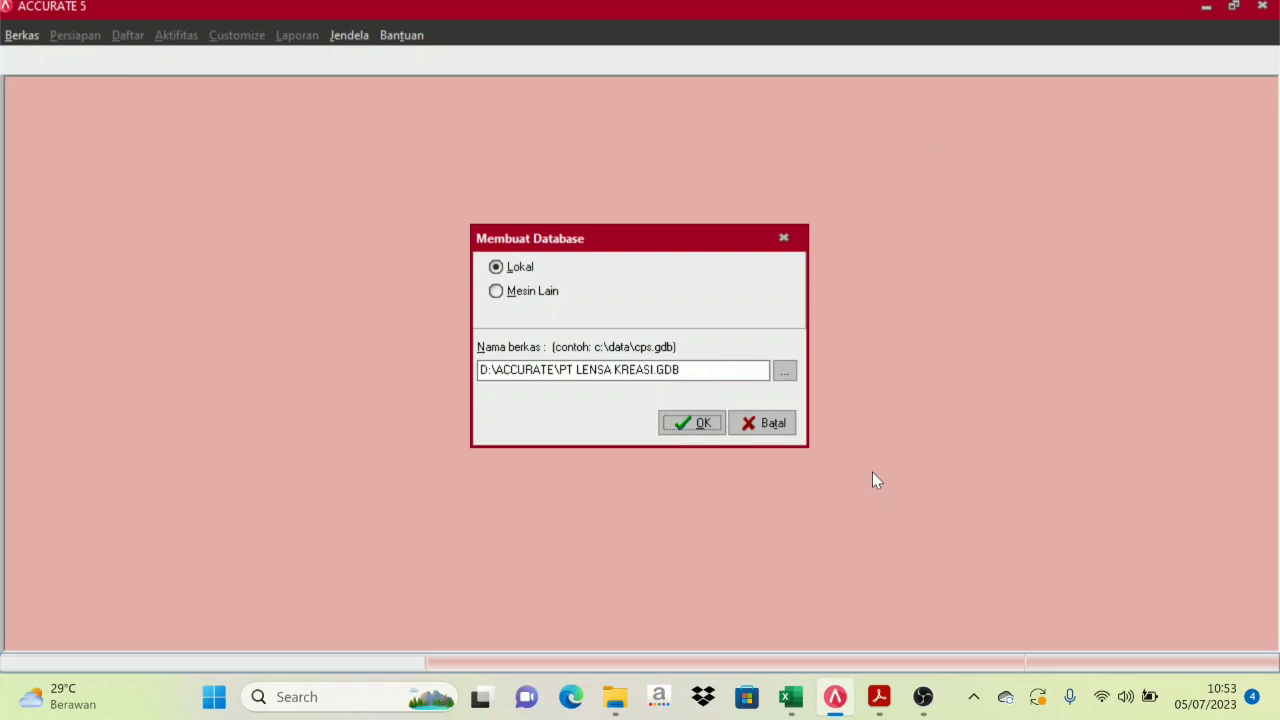
Confirm database creation and log in as SUPERVISOR with the account password
left_click(688, 425)
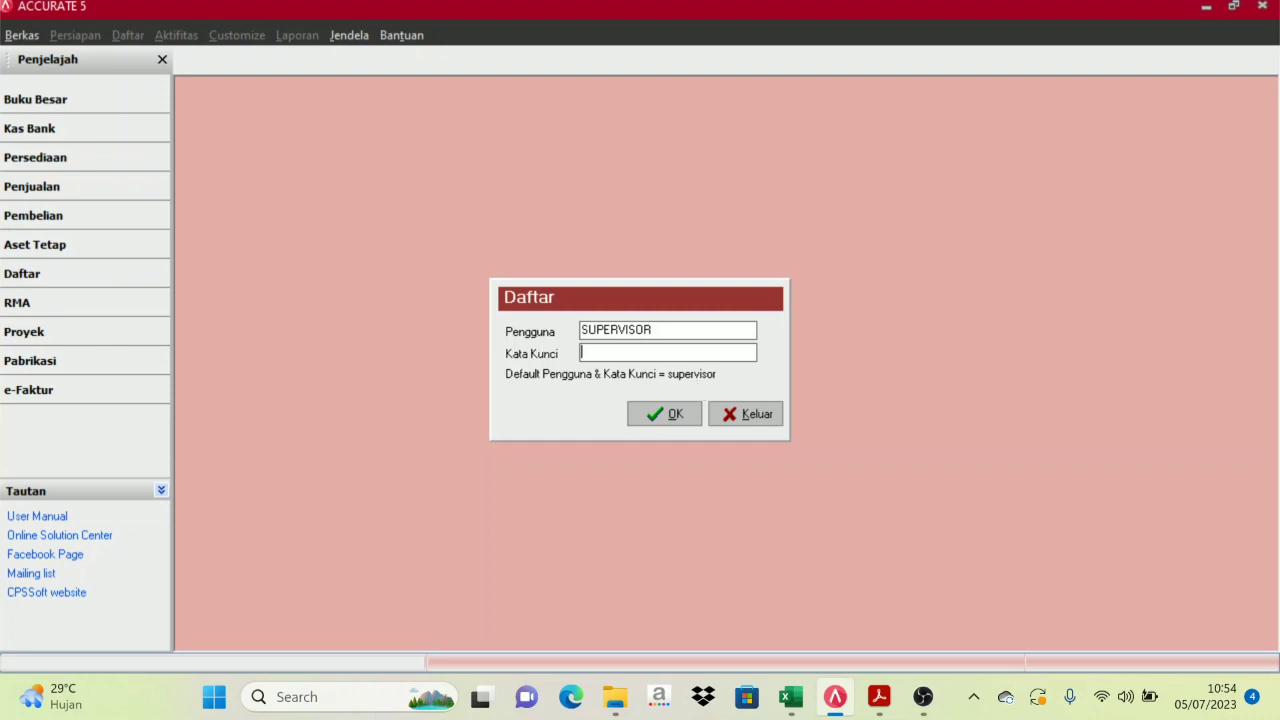
left_click_drag(652, 330, 548, 331)
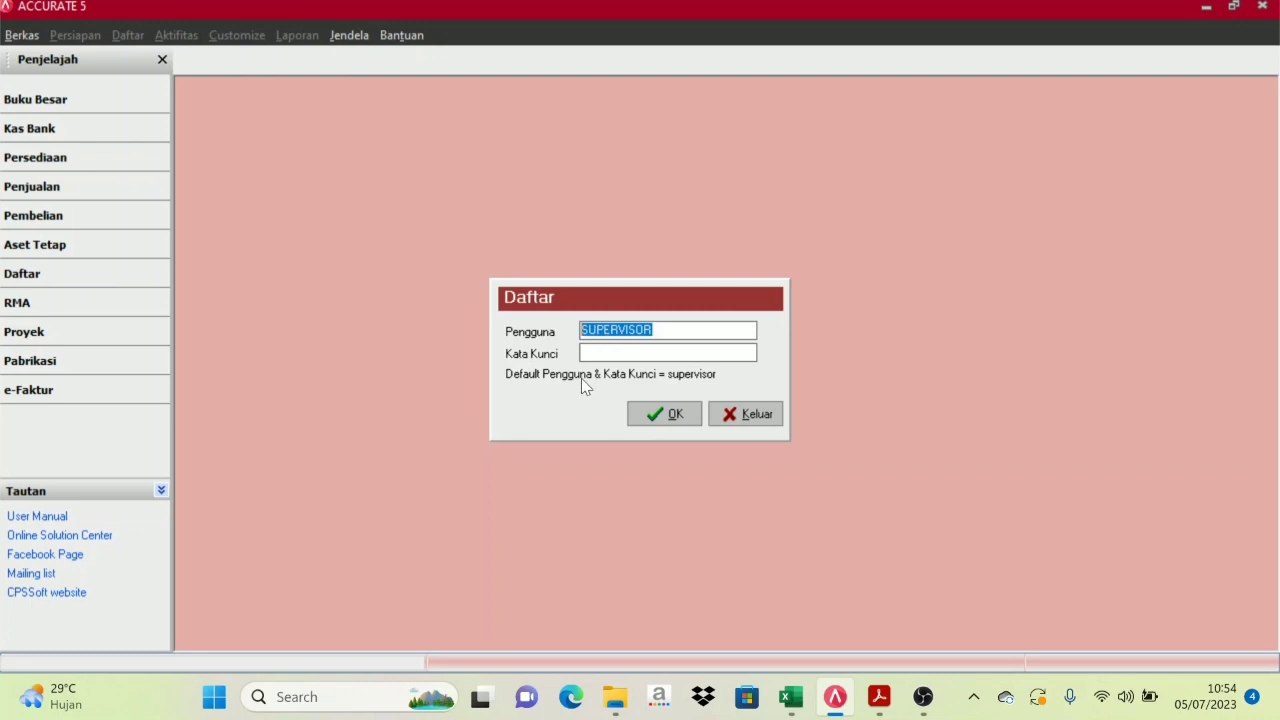
key("Tab")
type("supervisor")
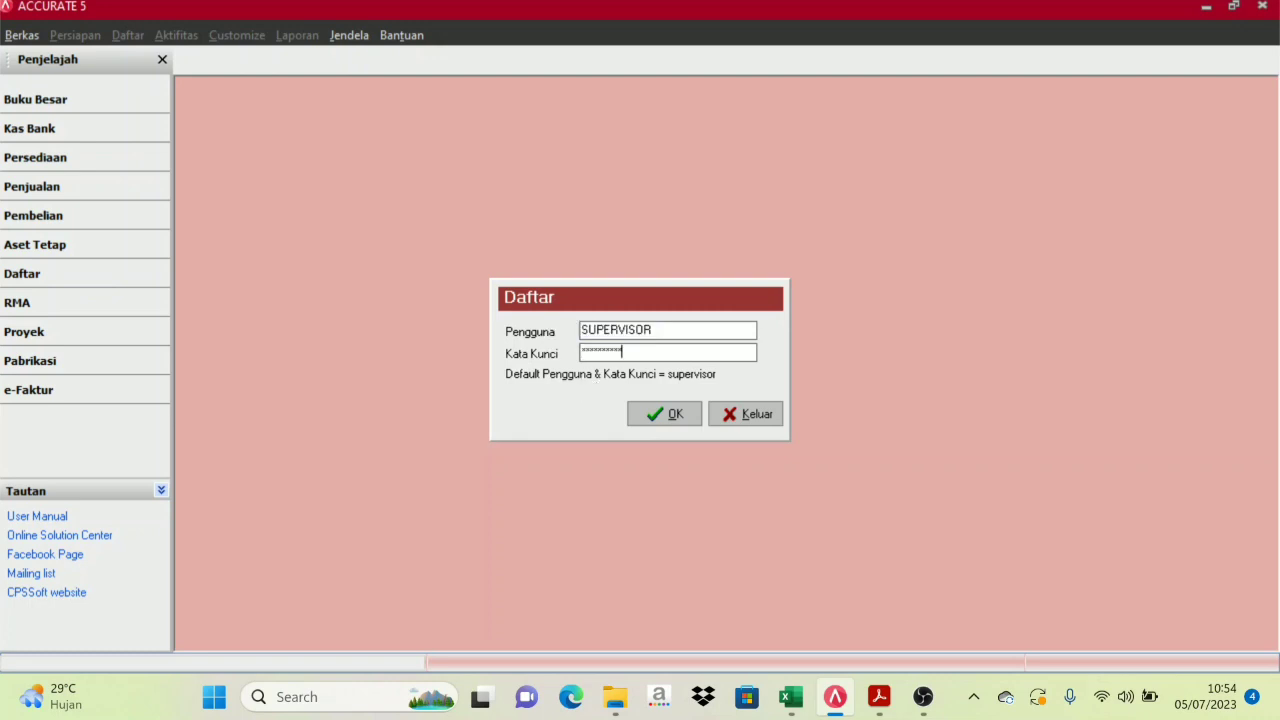
left_click(671, 420)
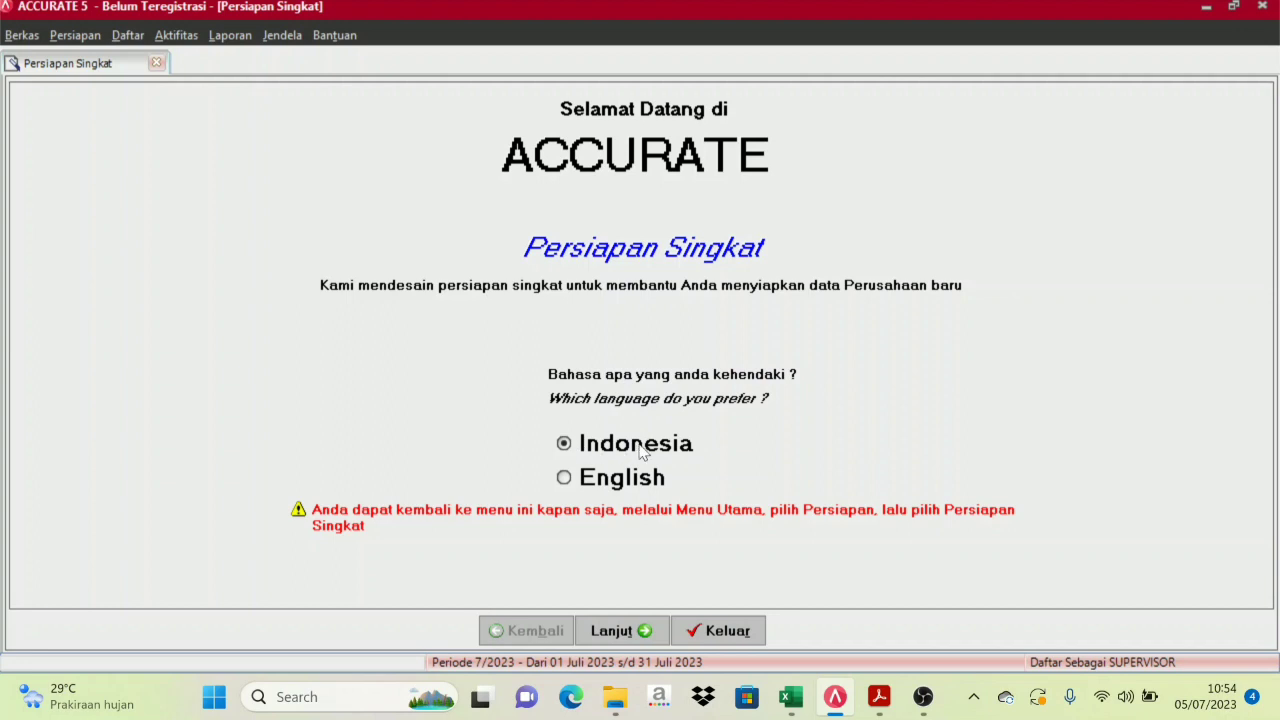
Keep the wizard language as Indonesia and advance to the Tipe Persiapan page
left_click(576, 479)
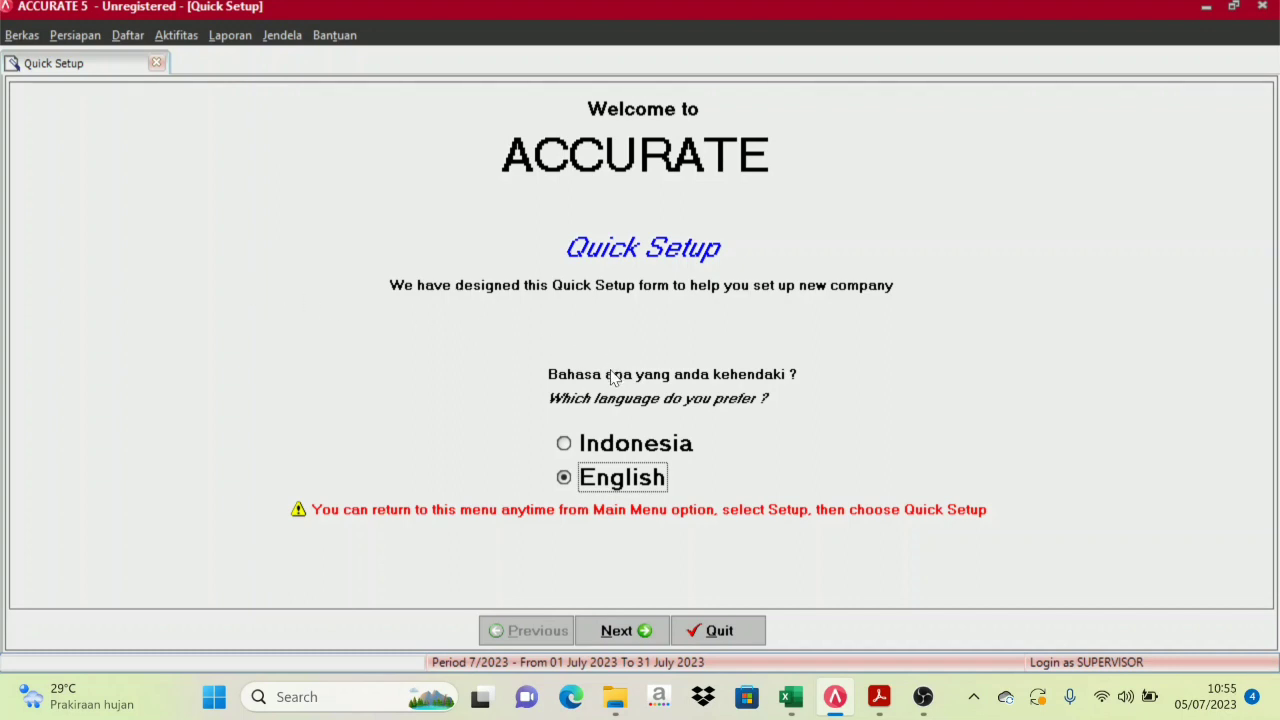
left_click(568, 446)
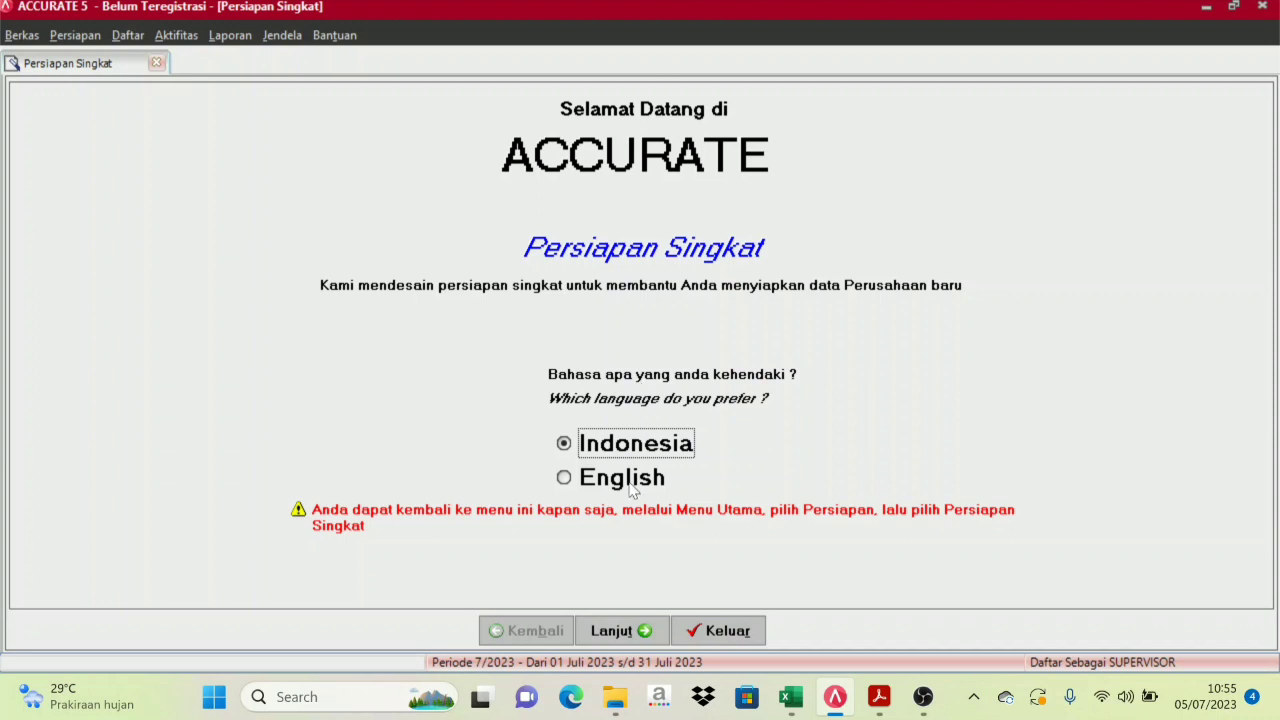
left_click(646, 634)
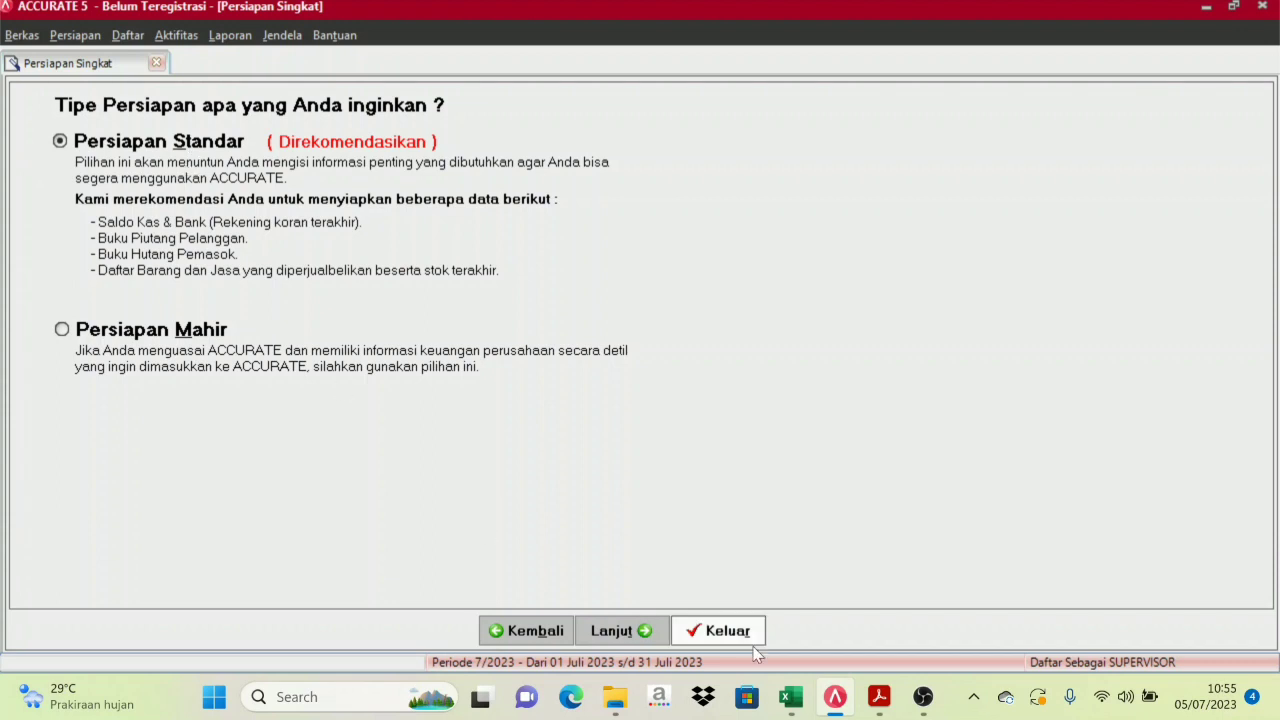
Bring the company information workbook forward and scroll through its details
mouse_move(791, 710)
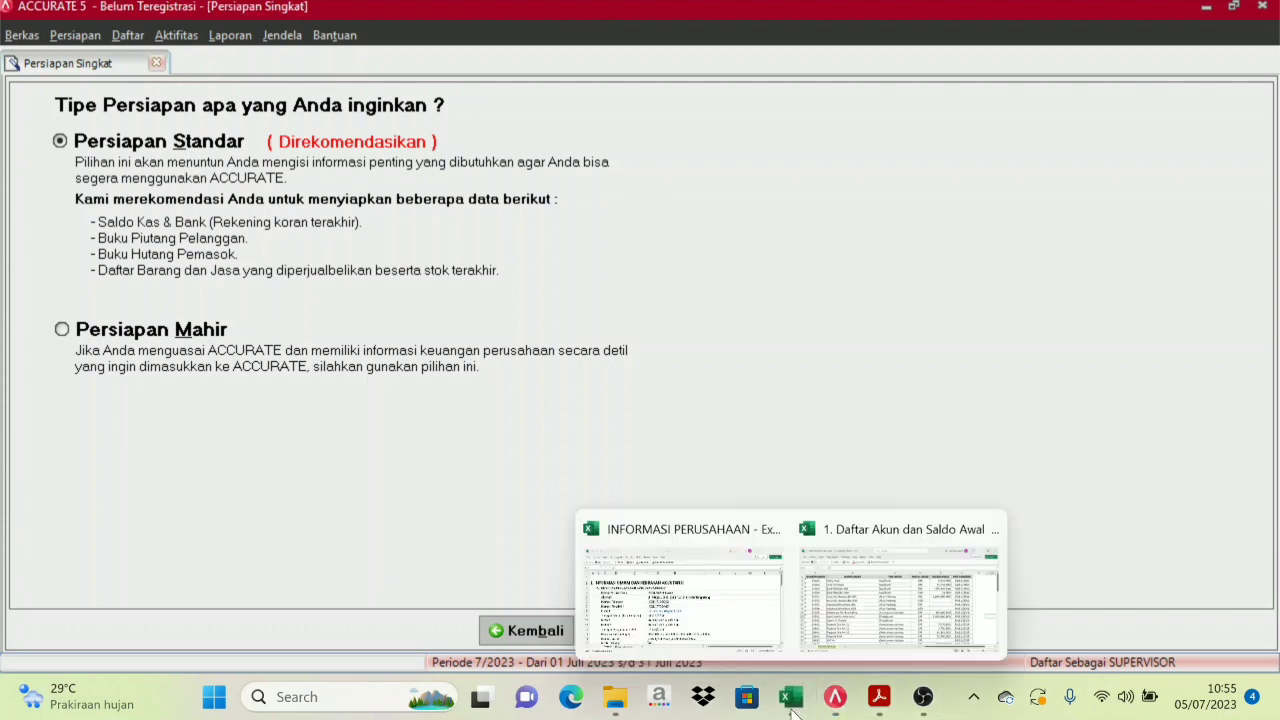
left_click(690, 612)
scroll(457, 485, "down", 7)
scroll(457, 485, "up", 7)
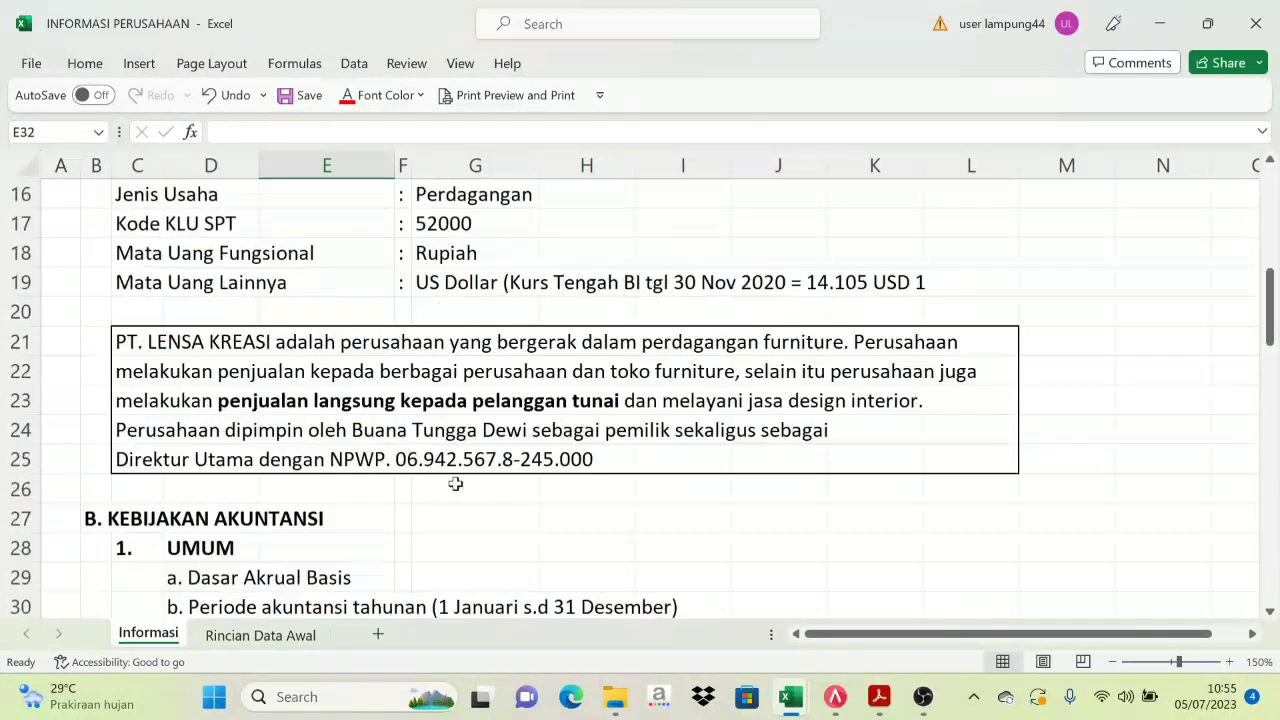
scroll(457, 485, "down", 7)
scroll(457, 485, "up", 6)
scroll(455, 485, "up", 1)
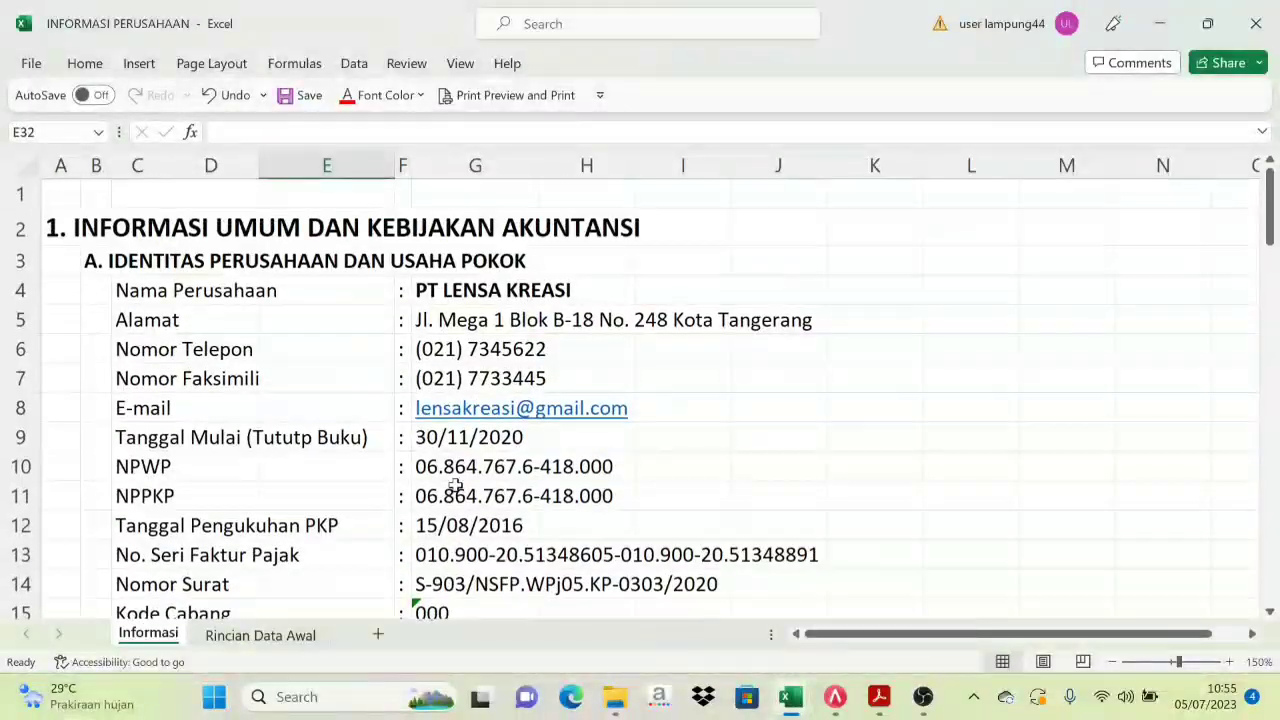
scroll(451, 486, "down", 8)
scroll(397, 507, "up", 5)
scroll(397, 507, "down", 1)
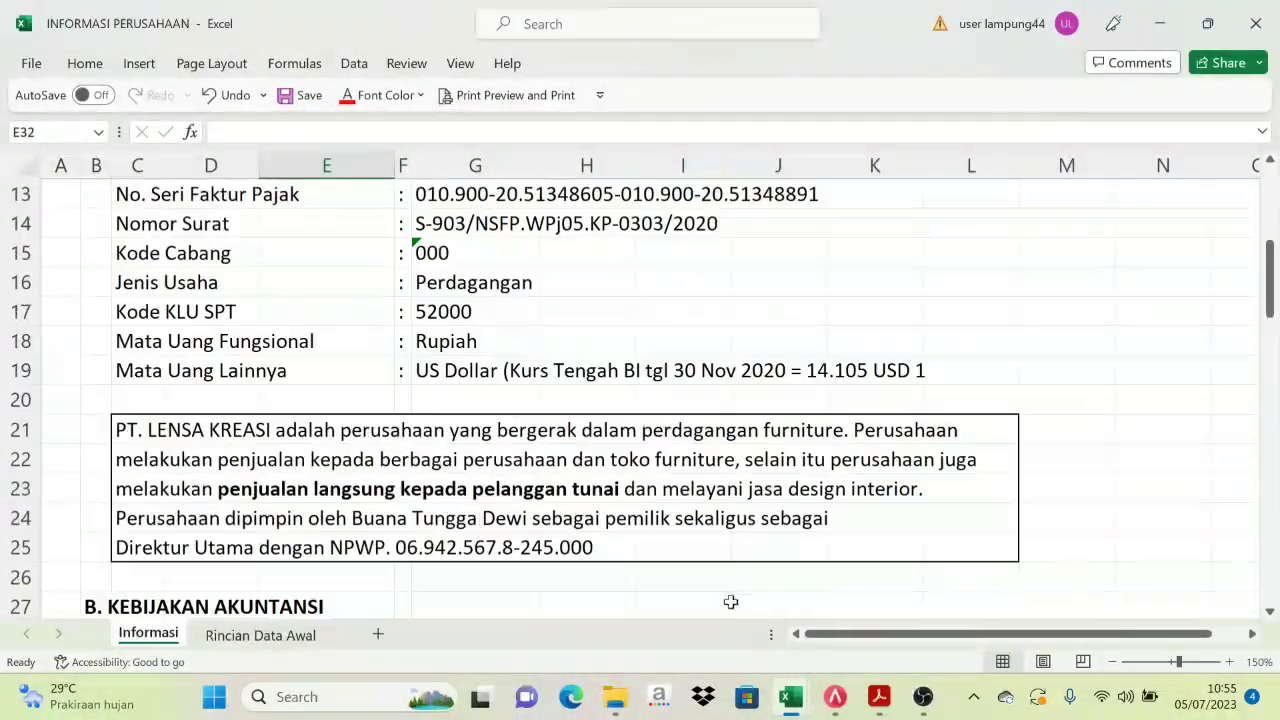
Review the '1. Daftar Akun dan Saldo Awal' accounts workbook, then return to ACCURATE
mouse_move(805, 700)
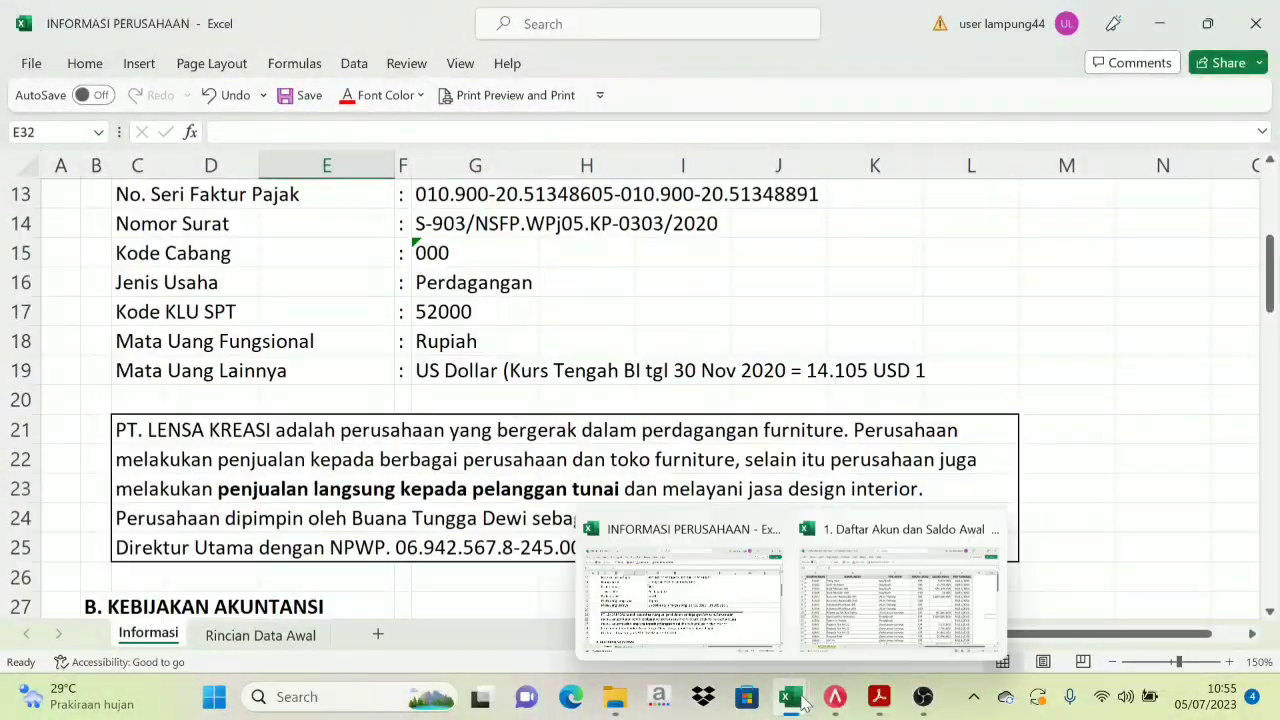
left_click(890, 622)
scroll(499, 402, "down", 3)
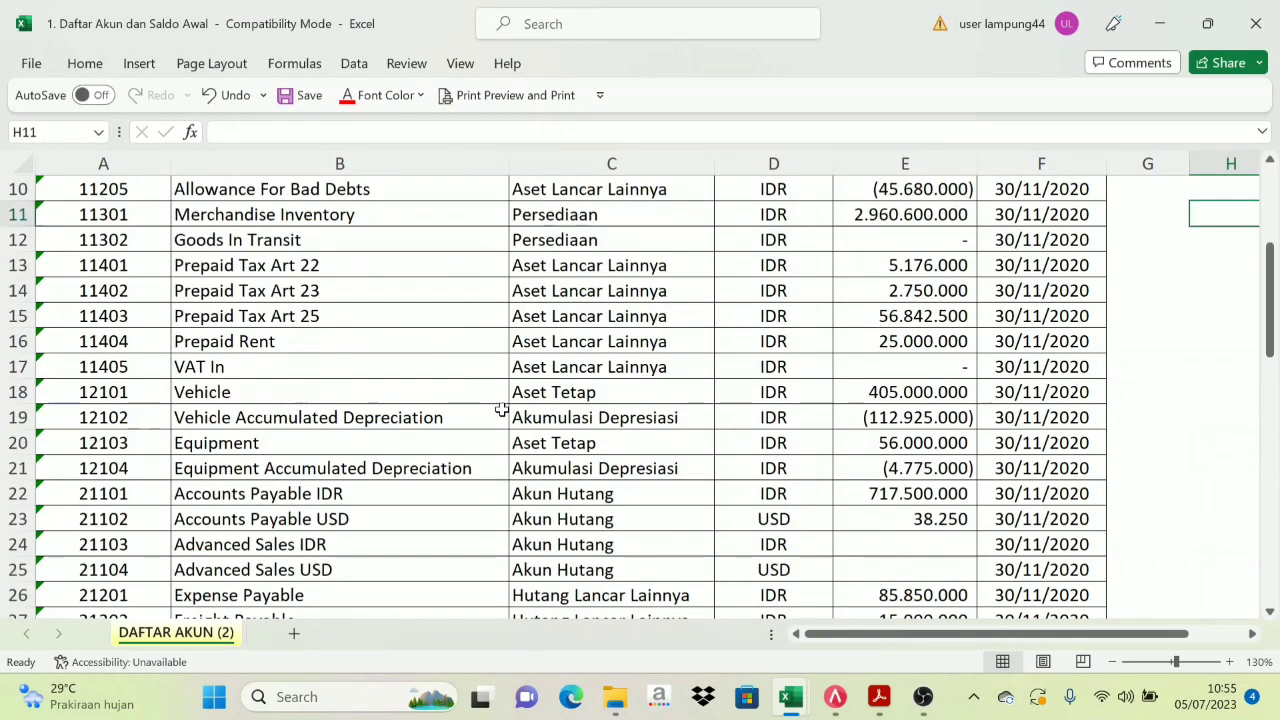
scroll(499, 404, "up", 3)
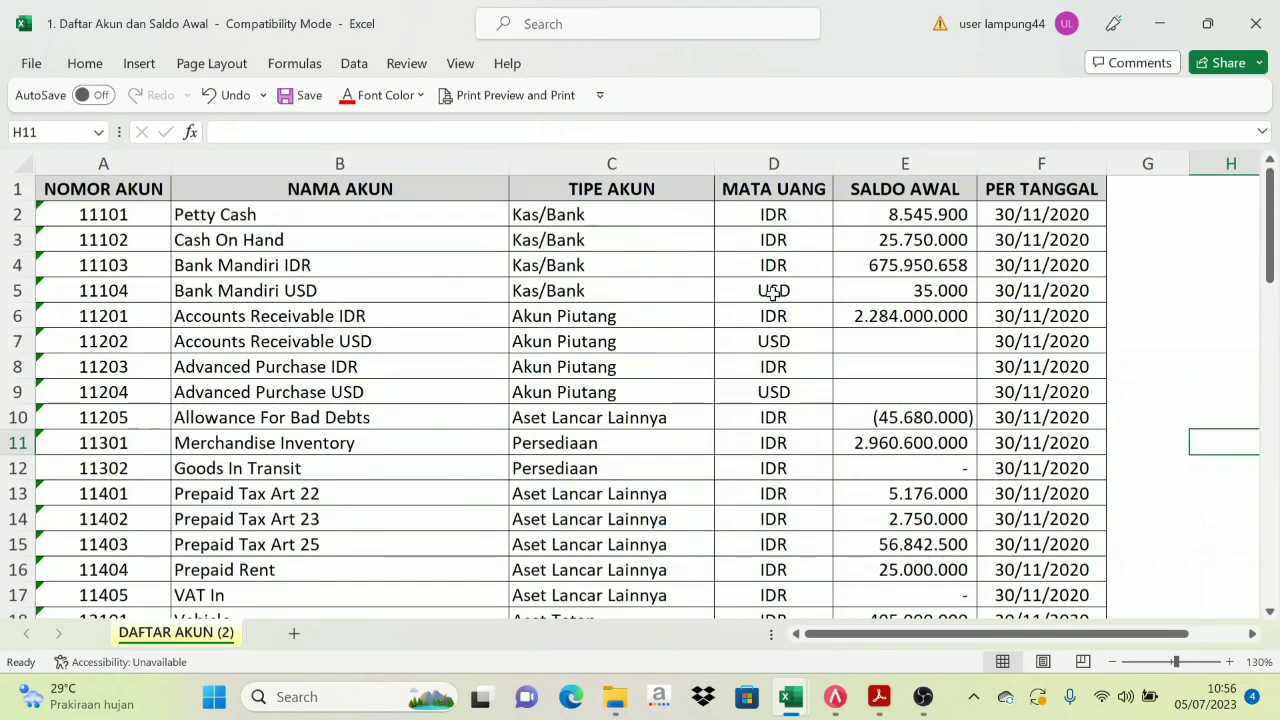
left_click(840, 710)
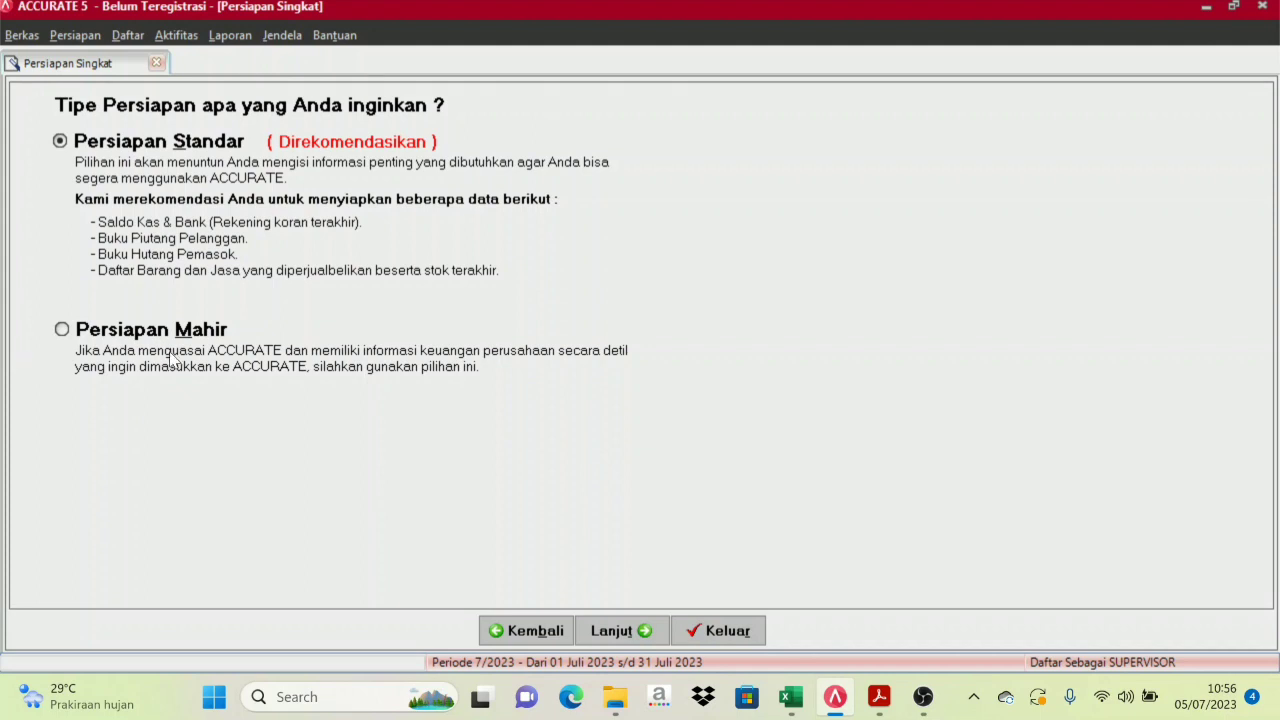
Choose Persiapan Mahir and advance to the Mata Uang step, Langkah 1 dari 20
left_click(62, 330)
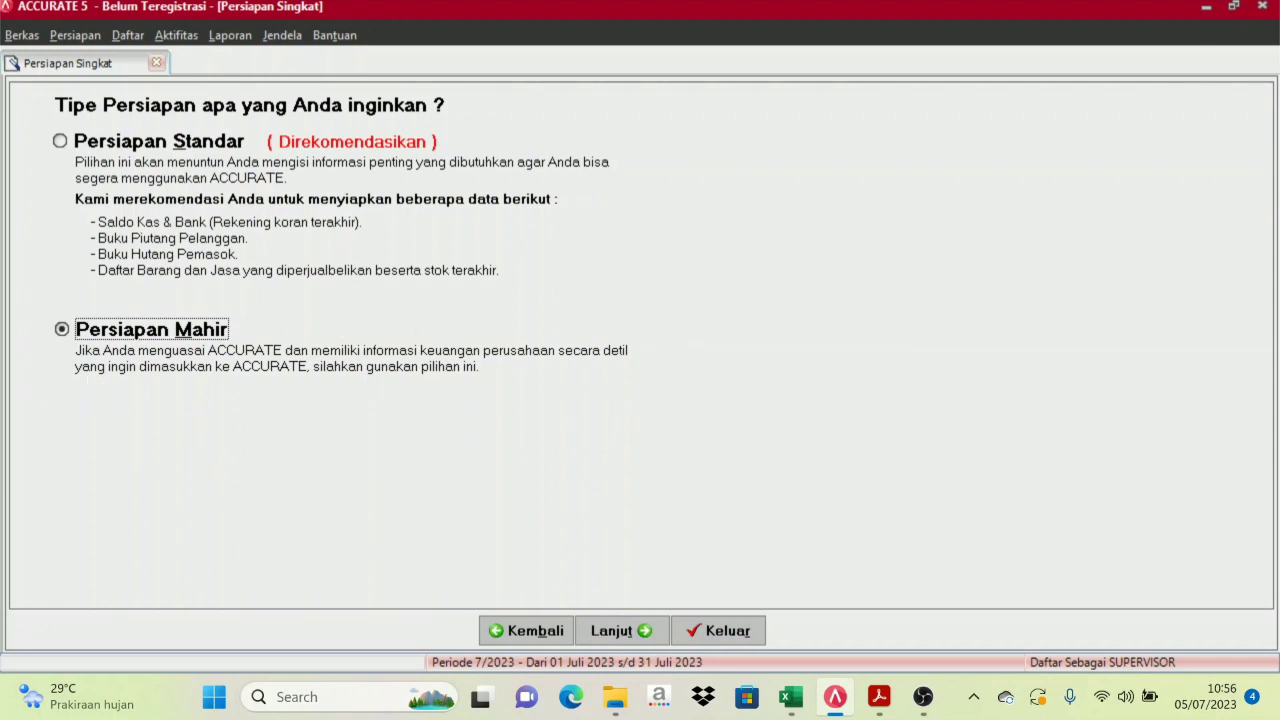
left_click(61, 329)
left_click(646, 640)
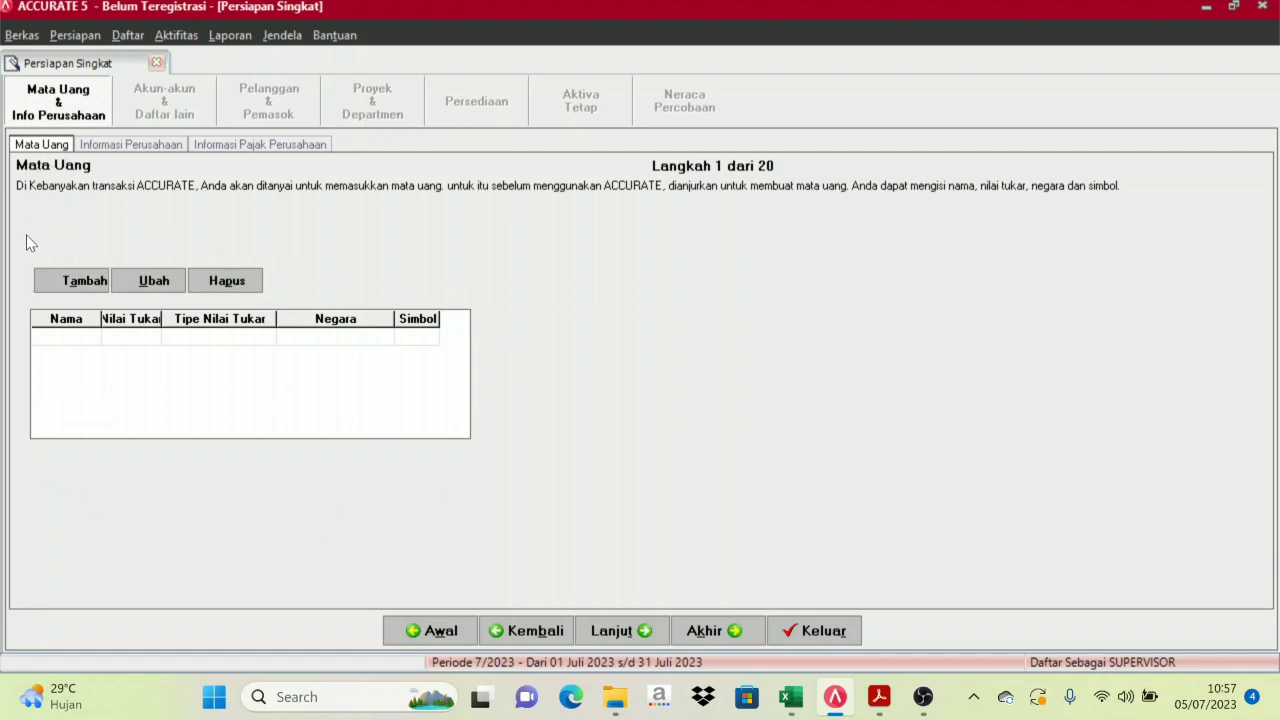
left_click(80, 284)
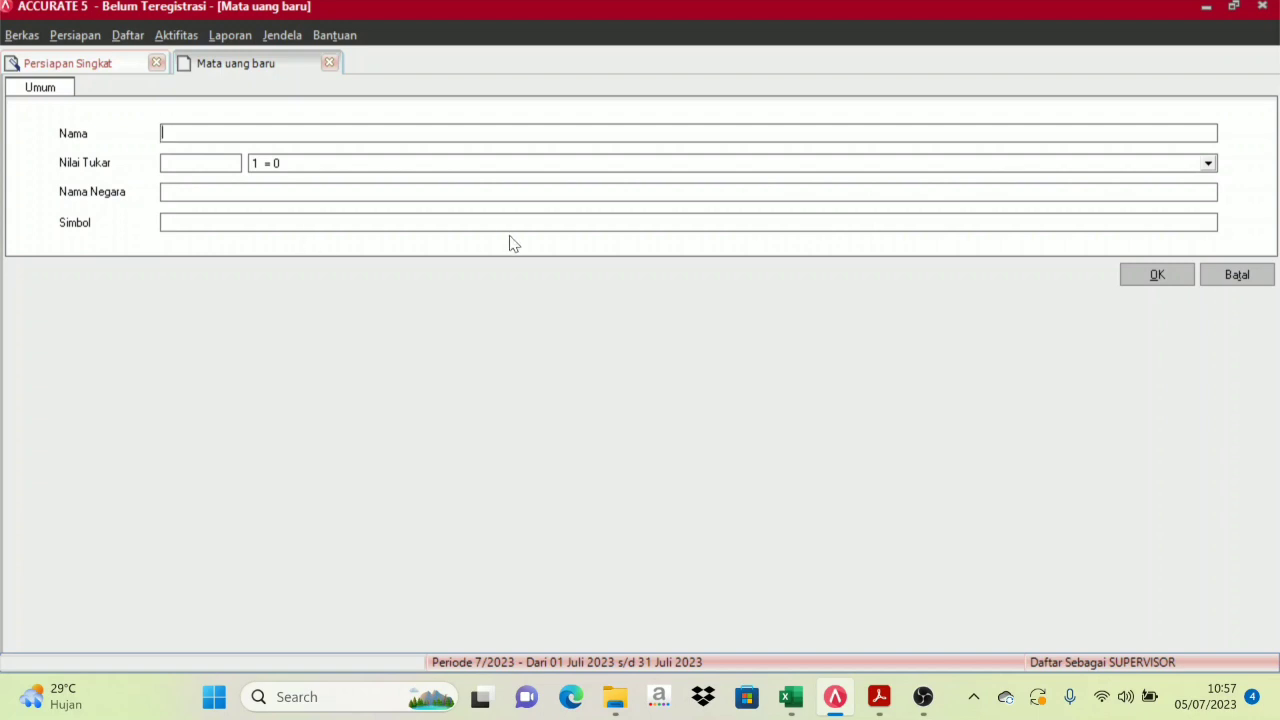
left_click(1262, 277)
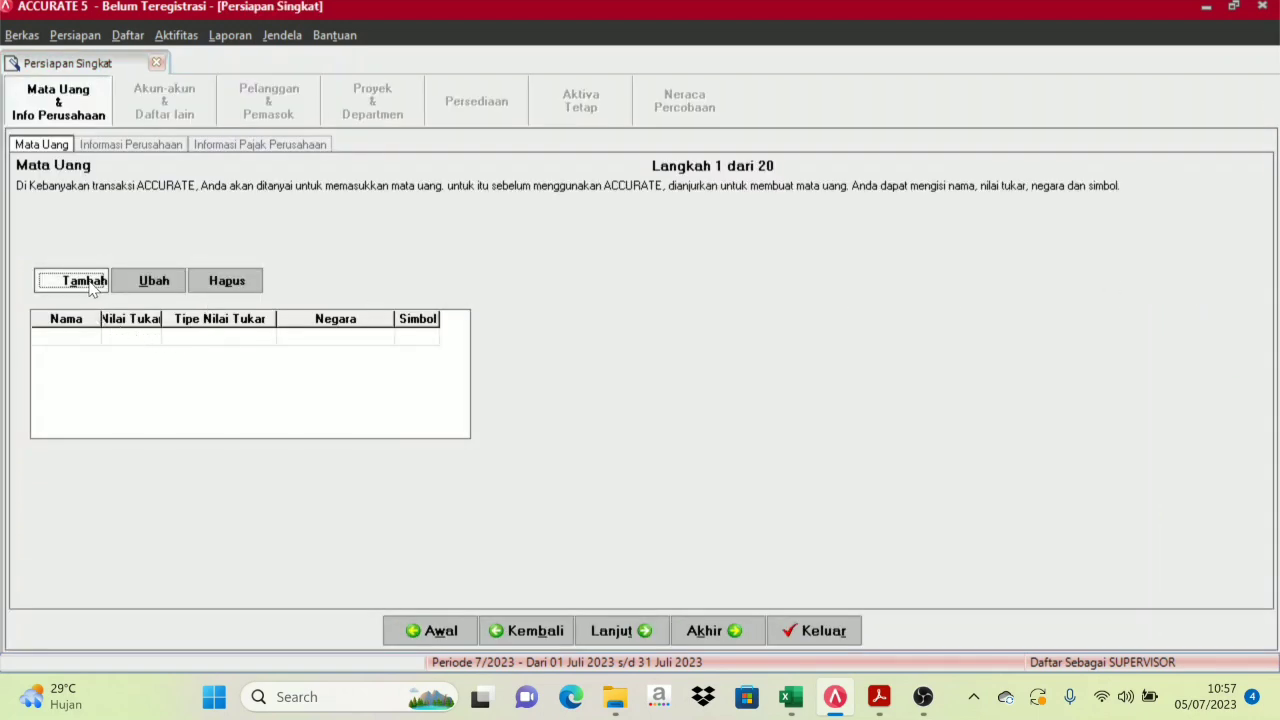
left_click(61, 337)
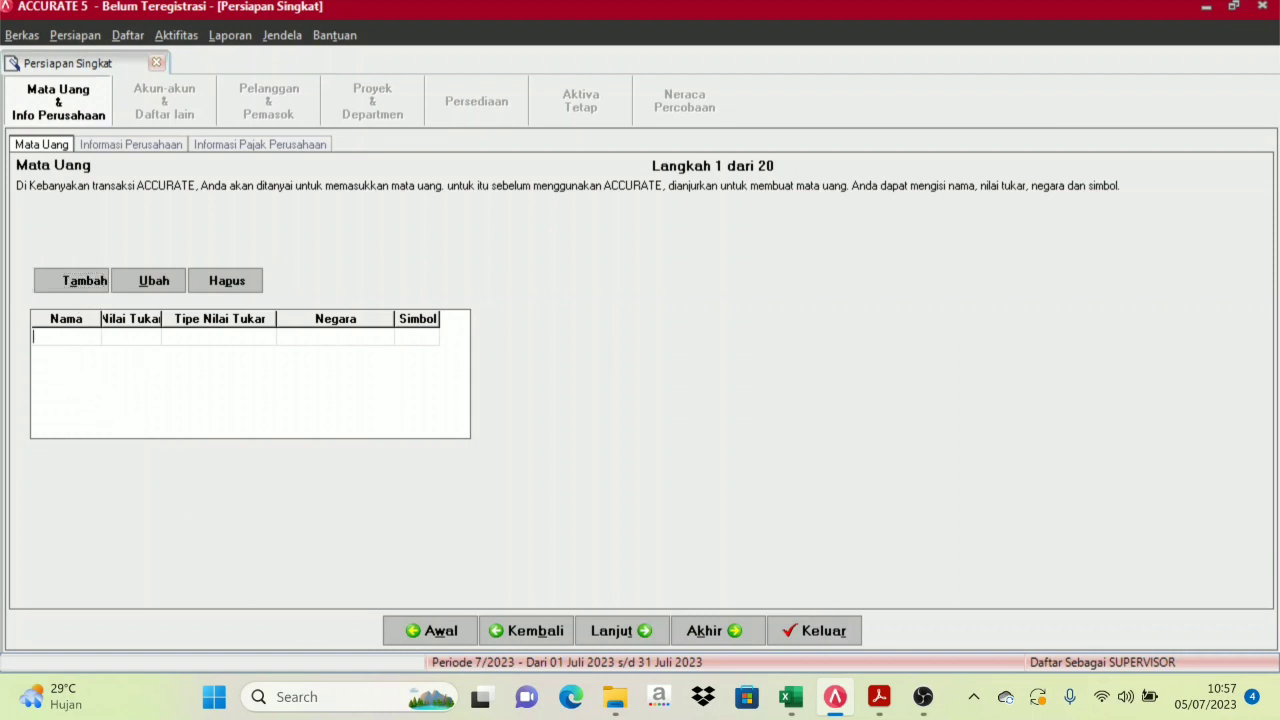
mouse_move(790, 697)
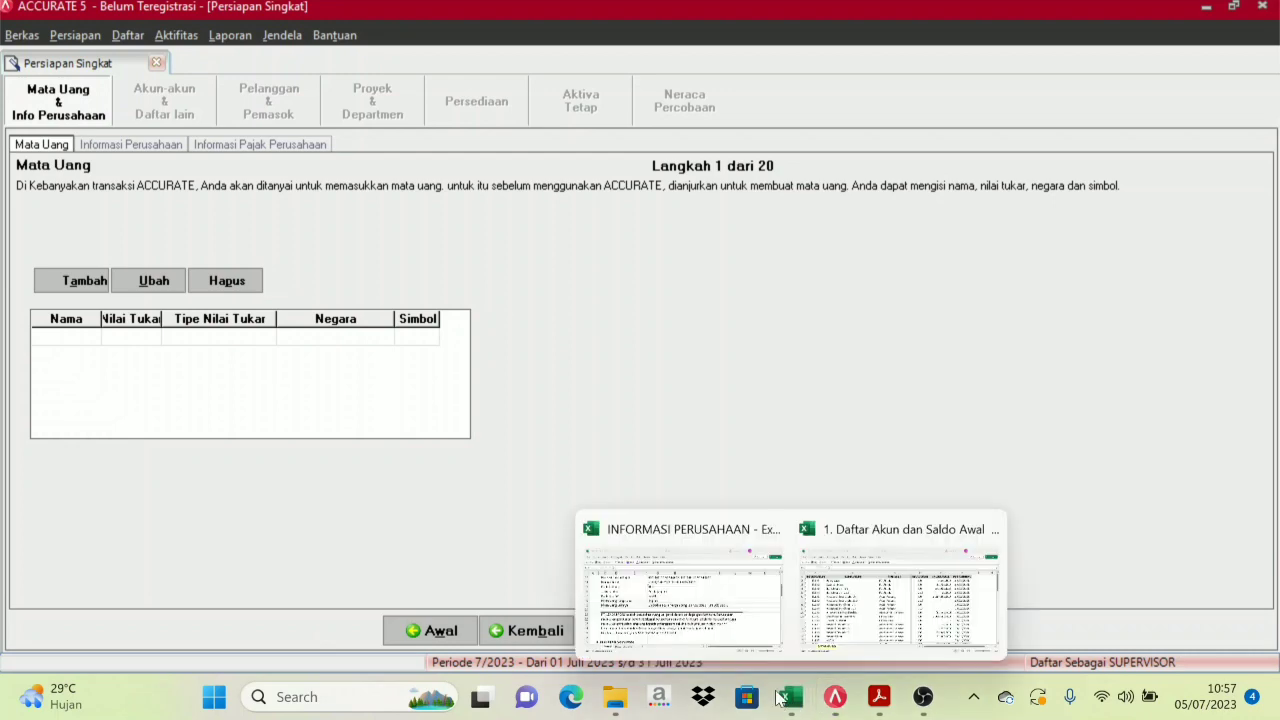
Bring the company information sheet forward and scroll to the currency rows 18–19
left_click(718, 624)
scroll(360, 366, "up", 4)
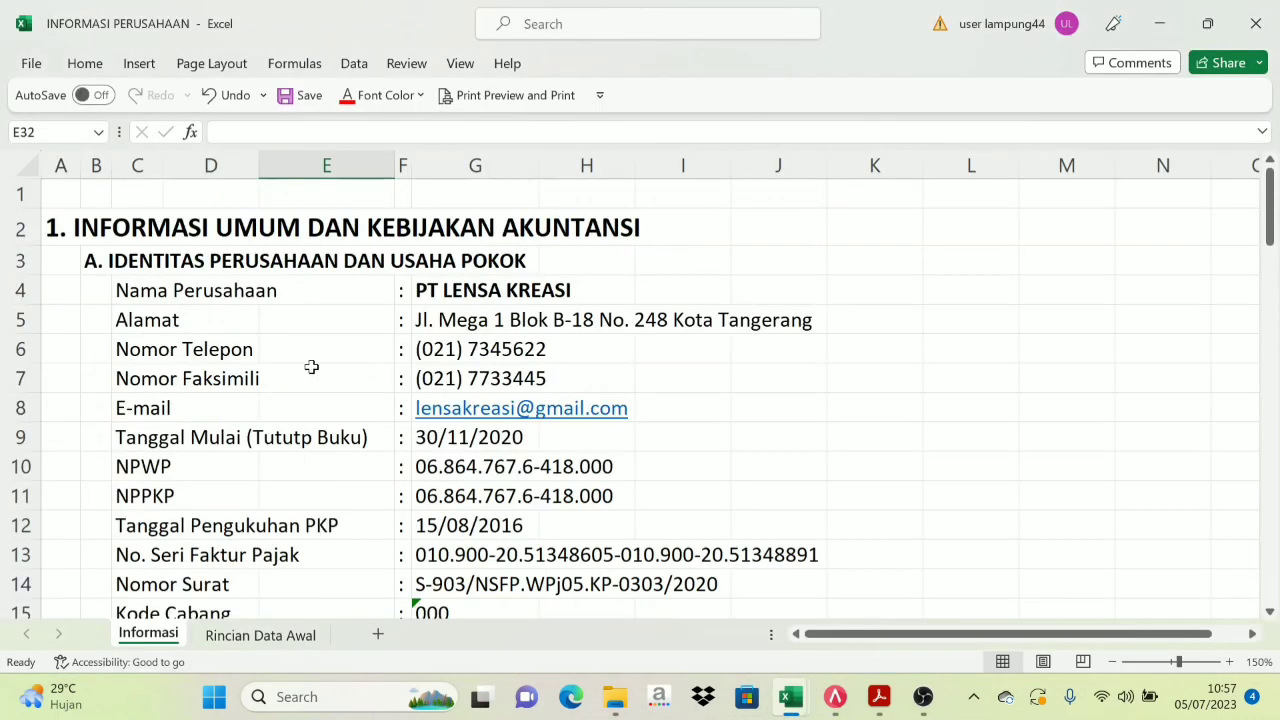
scroll(314, 386, "down", 1)
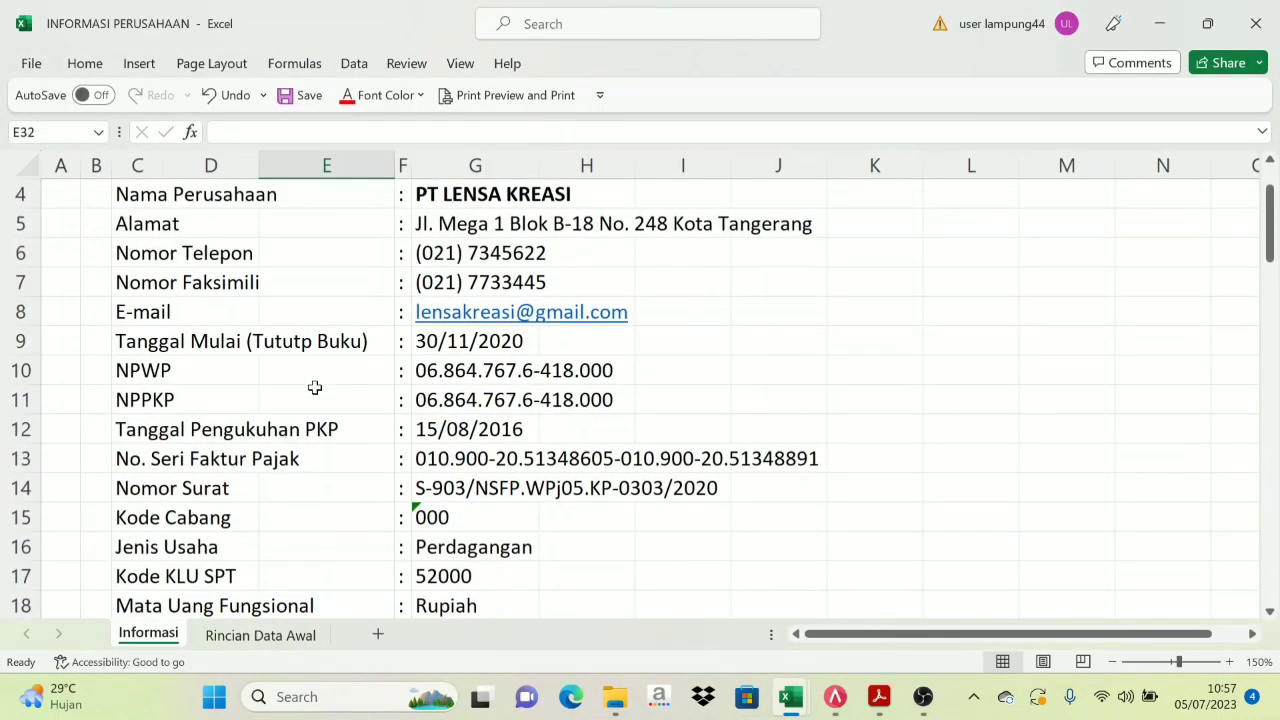
scroll(288, 455, "down", 1)
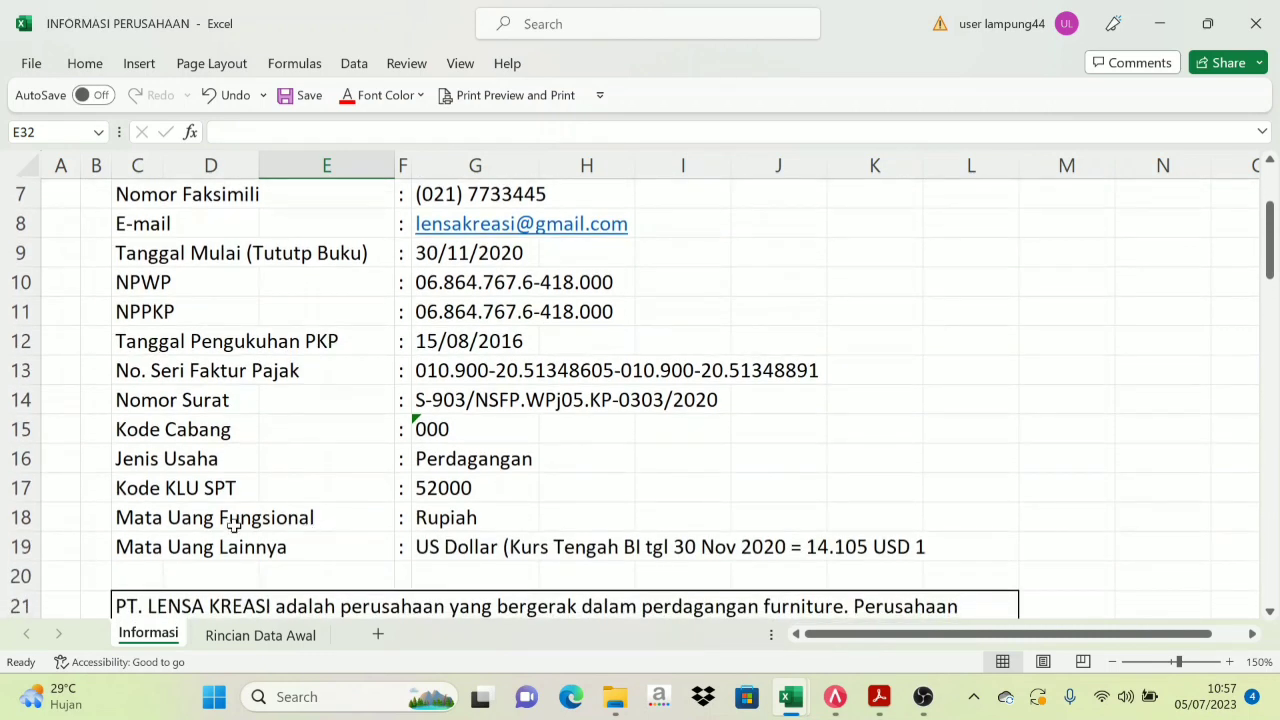
left_click(200, 526)
left_click(425, 522)
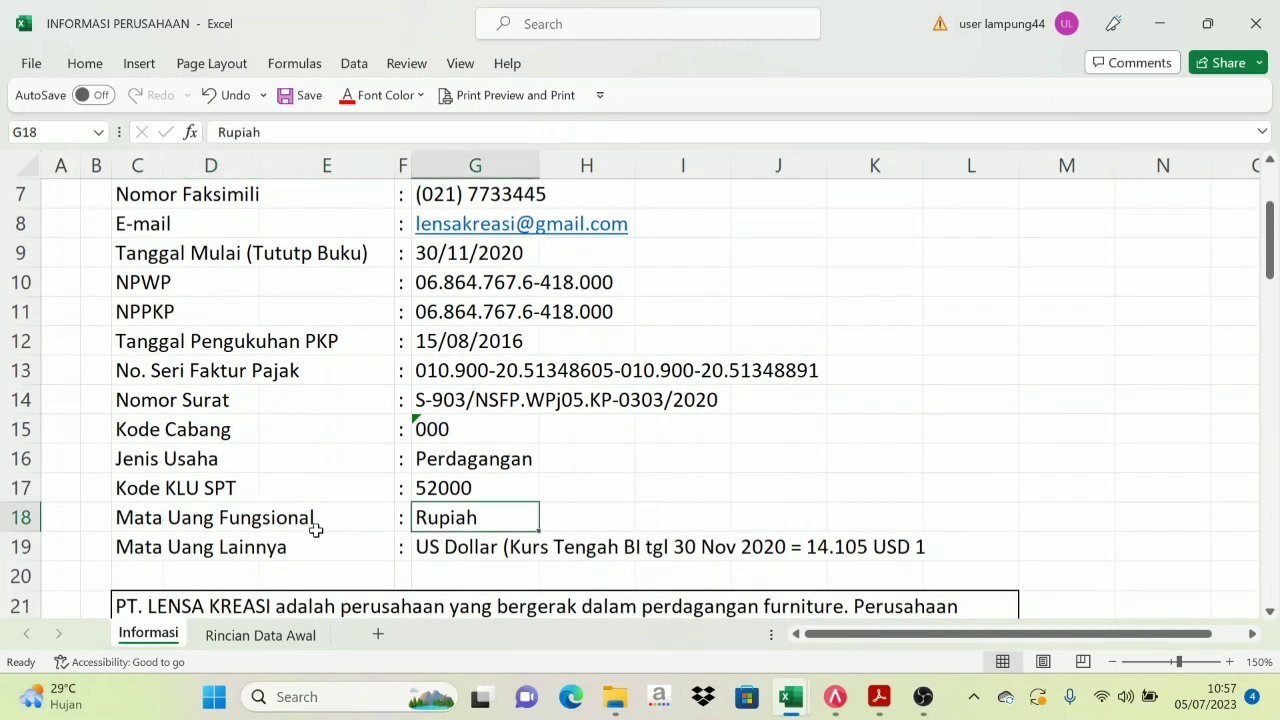
left_click(190, 545)
left_click(448, 518)
Check functional currency Rupiah and other currency US Dollar before returning to ACCURATE
left_click(185, 526)
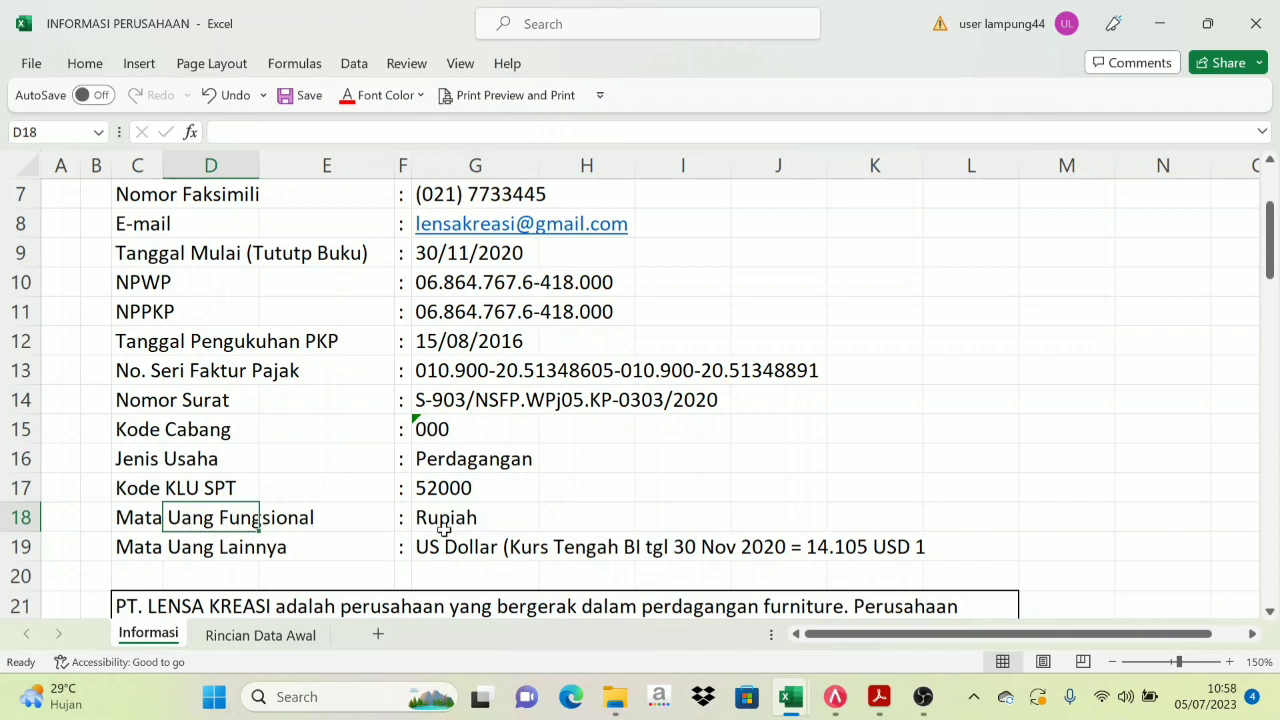
left_click(171, 545)
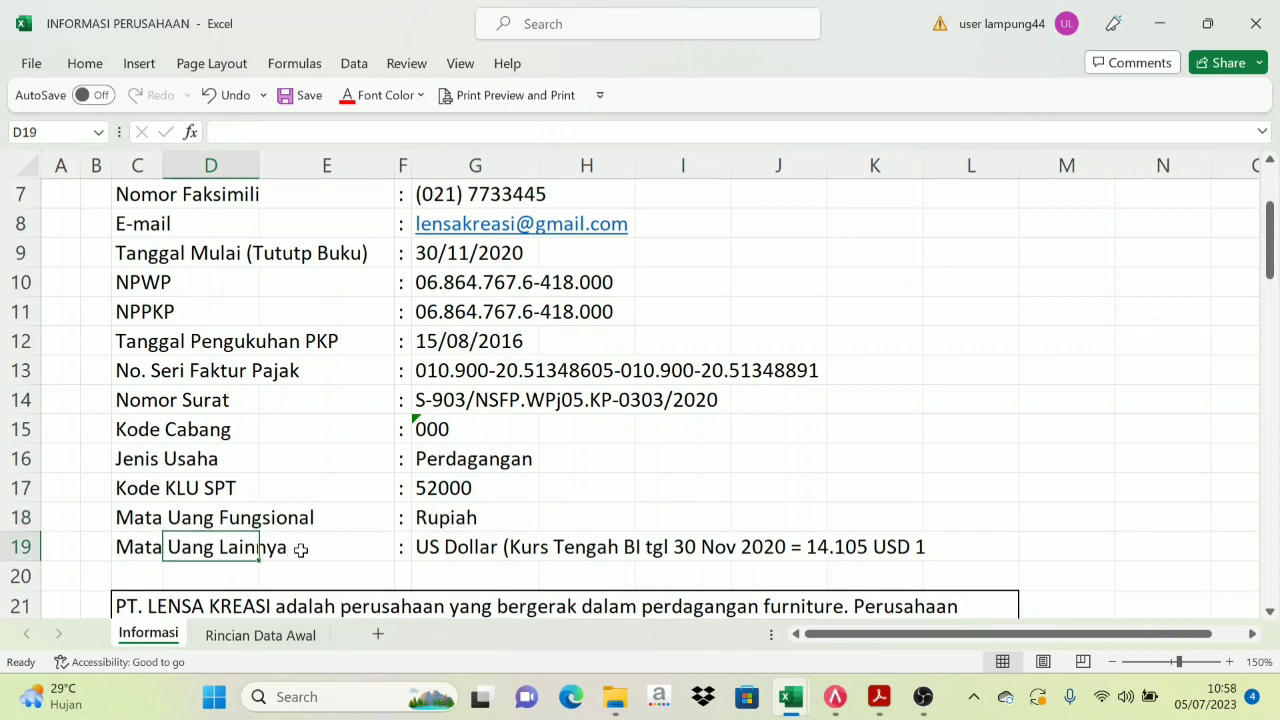
left_click(506, 547)
left_click(447, 522)
left_click(446, 541)
left_click(443, 522)
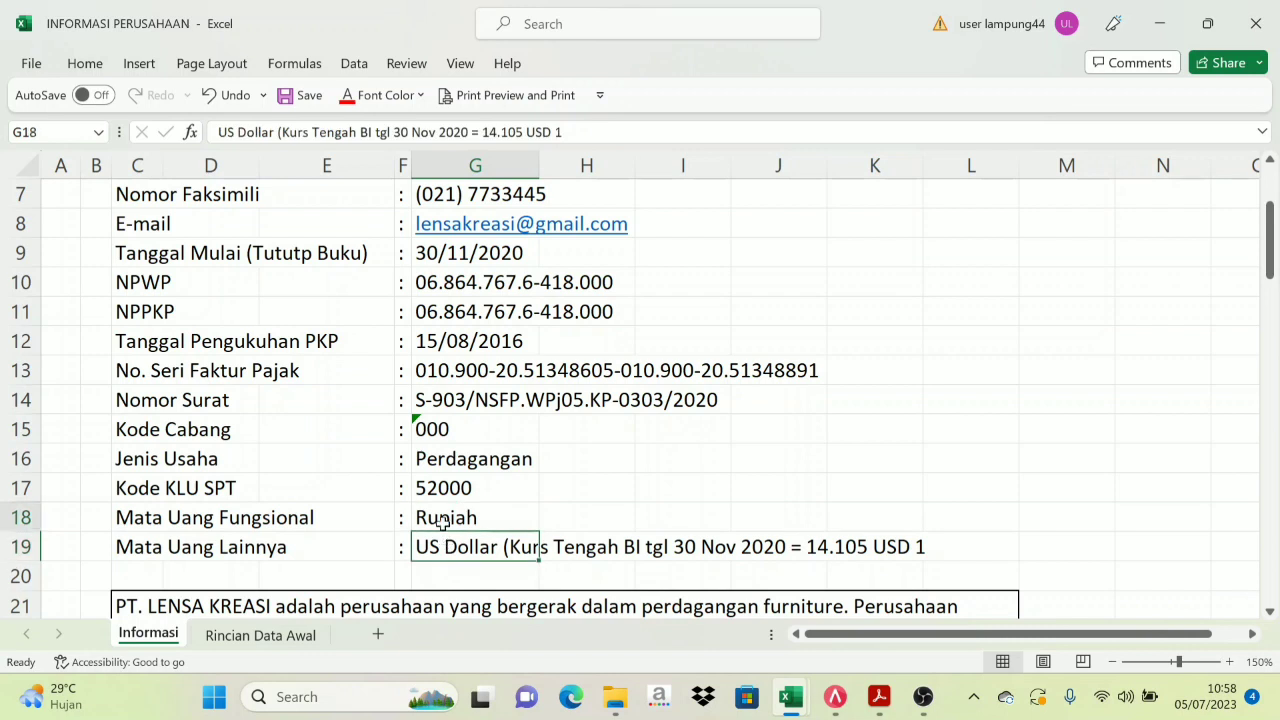
left_click(443, 545)
left_click(438, 522)
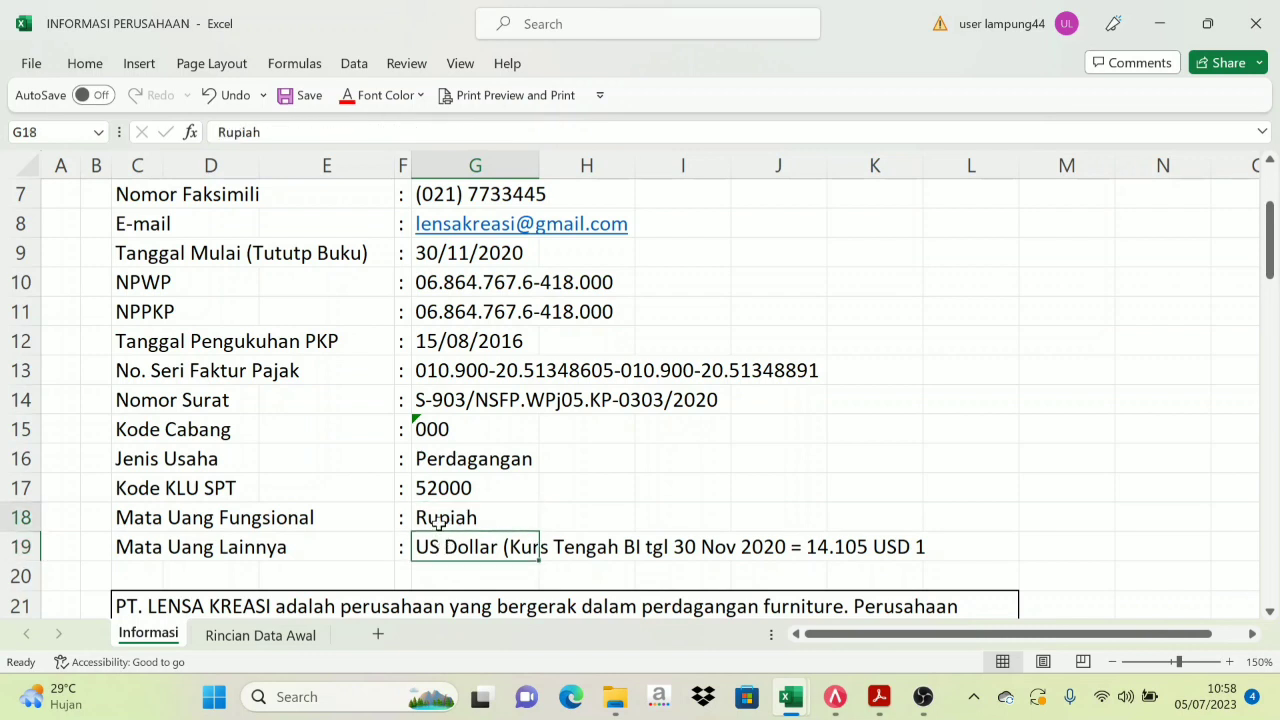
left_click(437, 540)
left_click(447, 518)
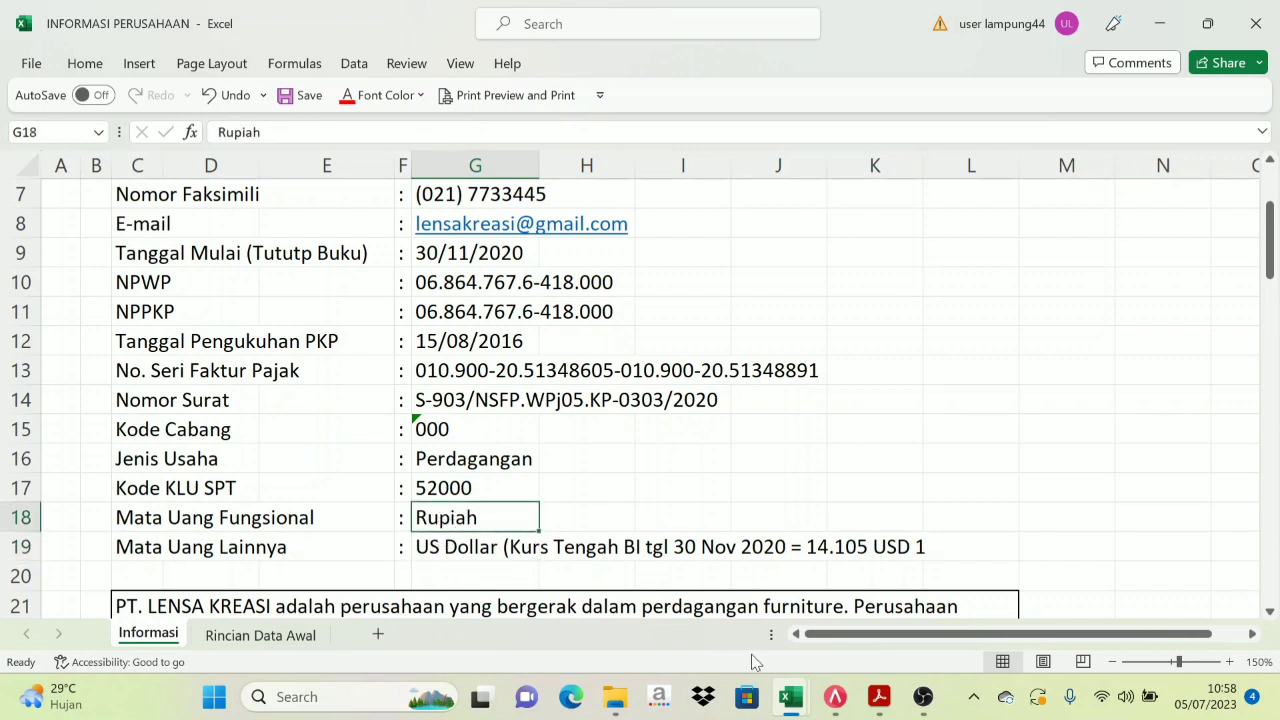
left_click(835, 697)
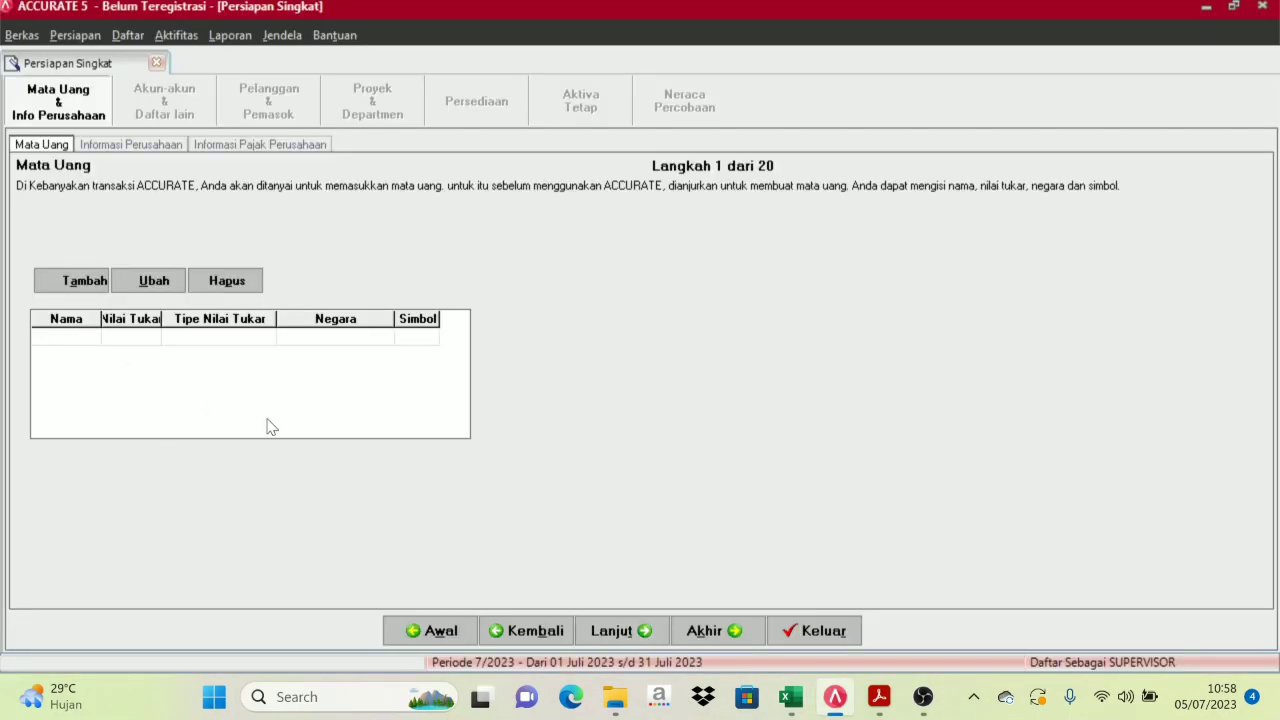
Add the RUPIAH currency with exchange rate 1, country INDONESIA and symbol Rp
type("RUPIAH")
key("Tab")
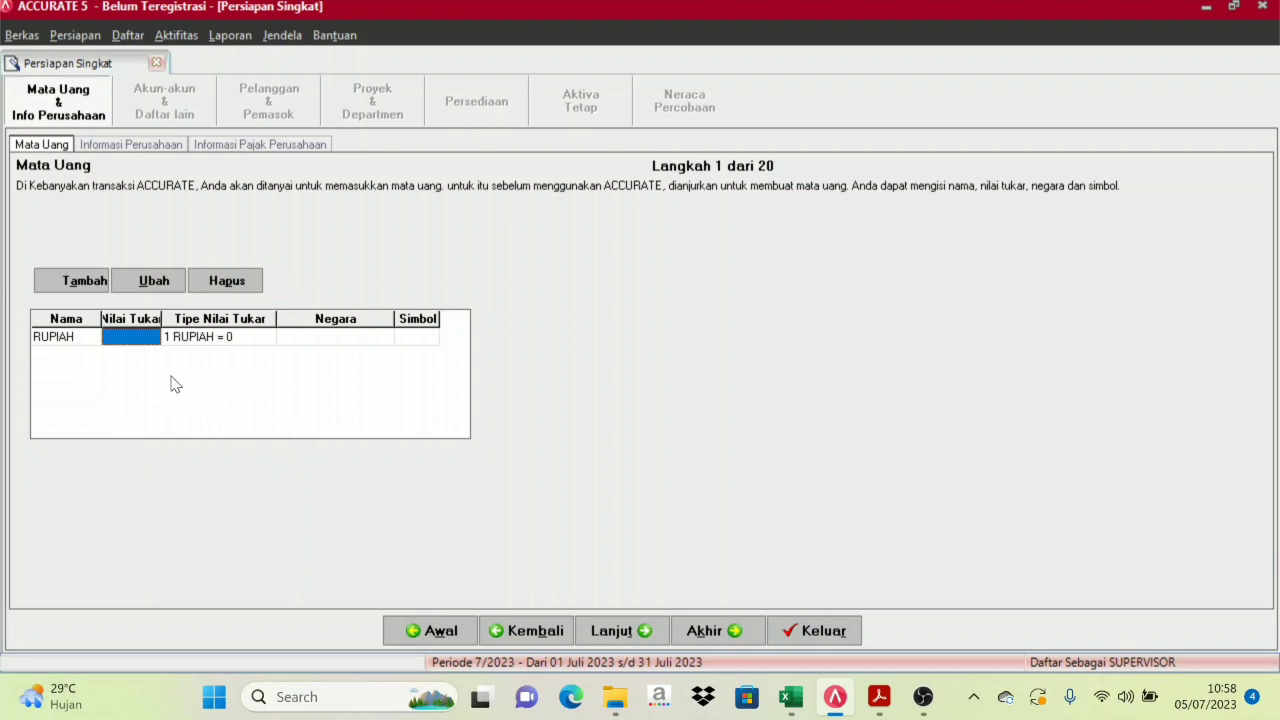
type("1")
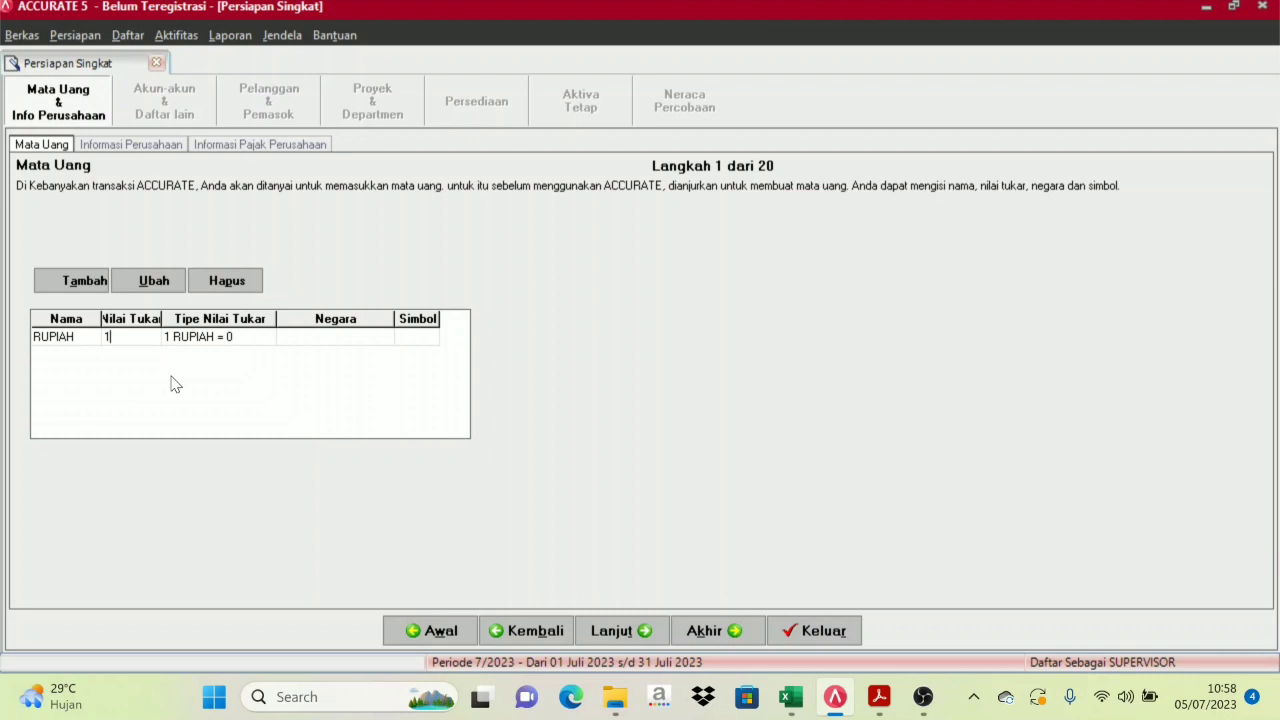
key("Tab")
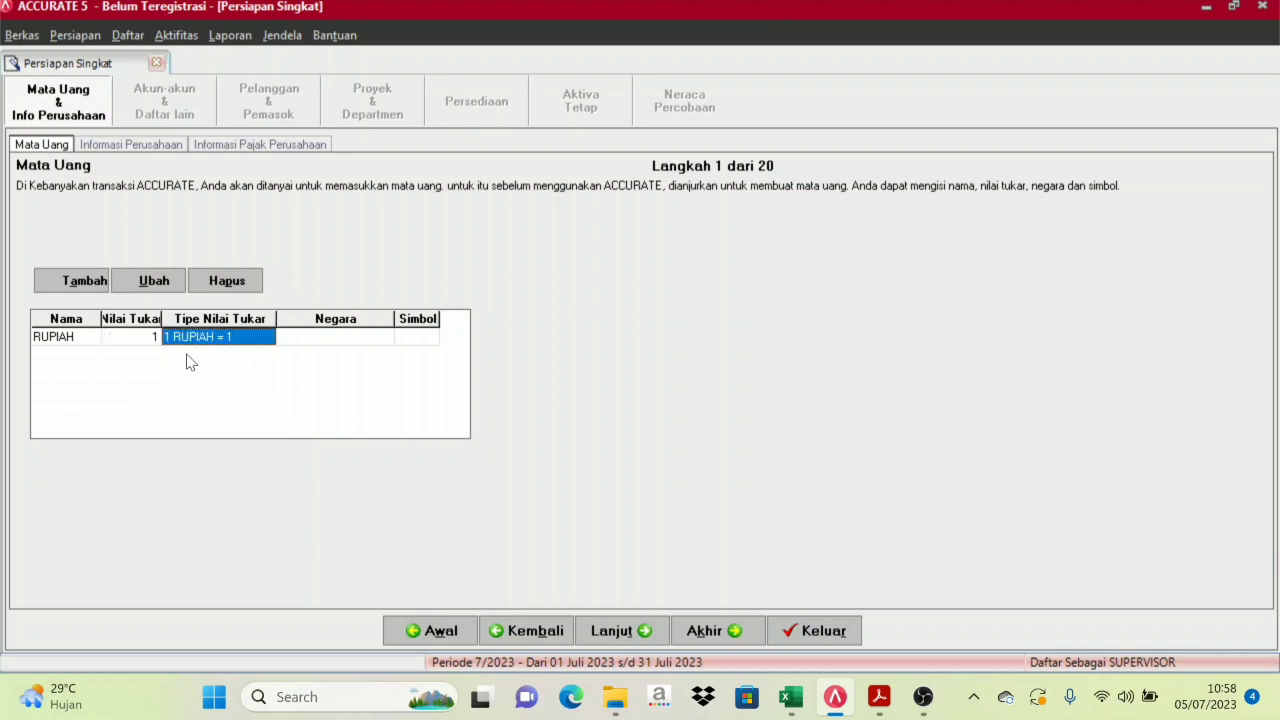
left_click(387, 342)
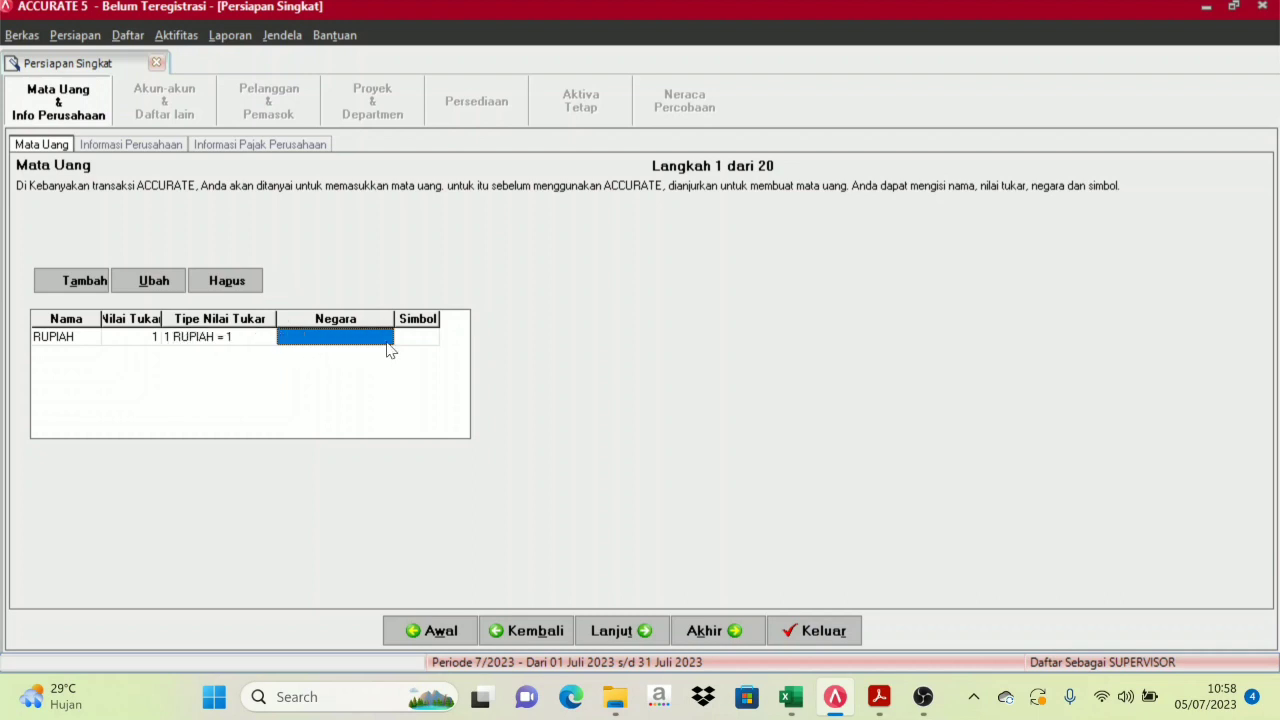
type("INDONESIA")
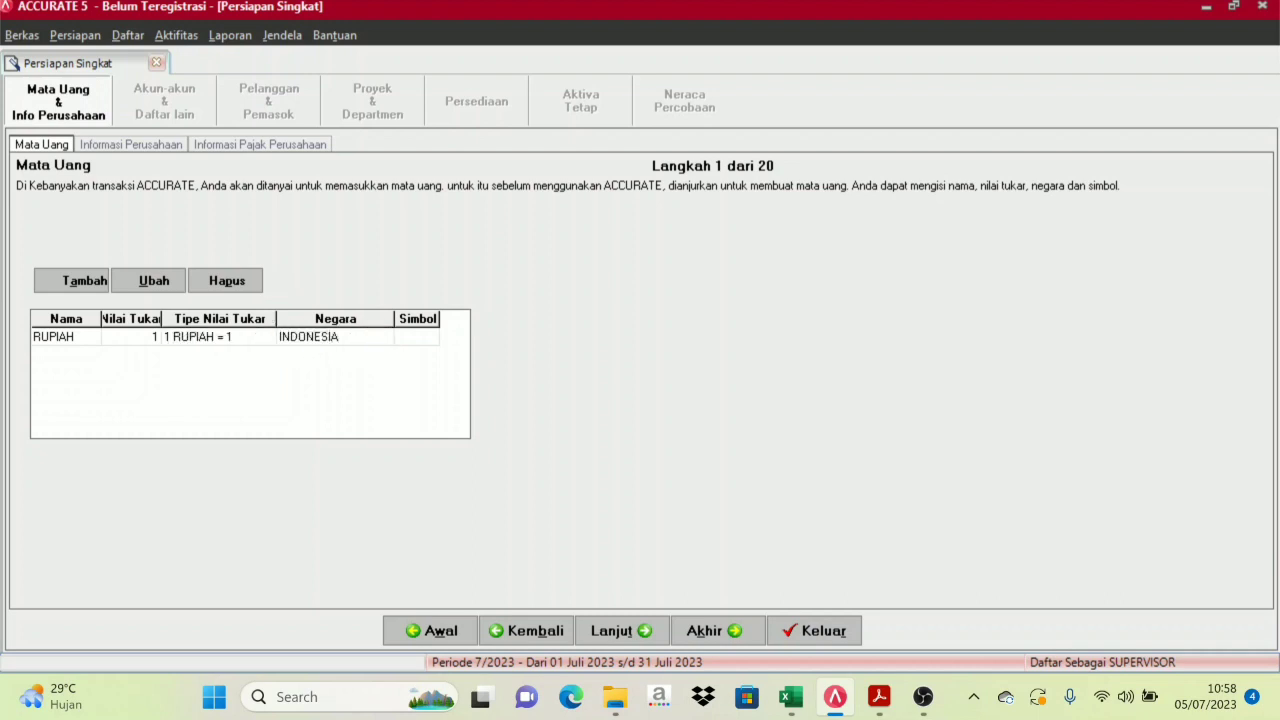
key("Return")
type("Rp")
key("Return")
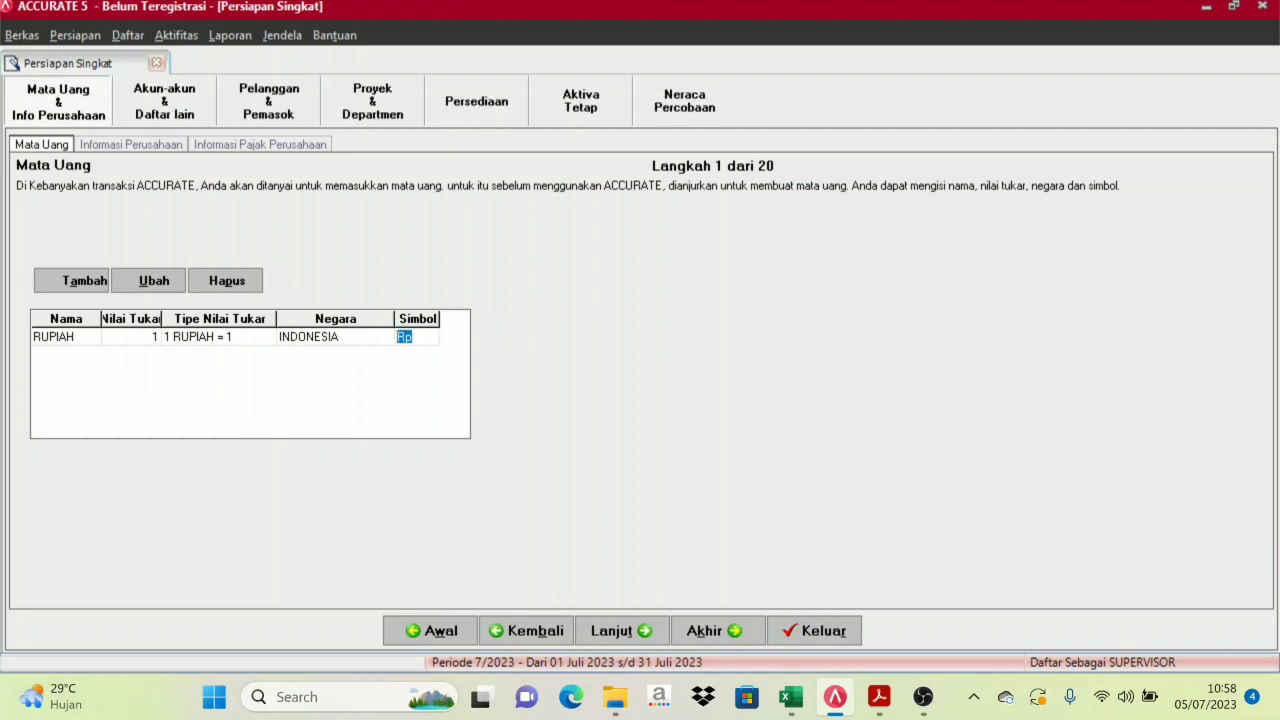
key("Return")
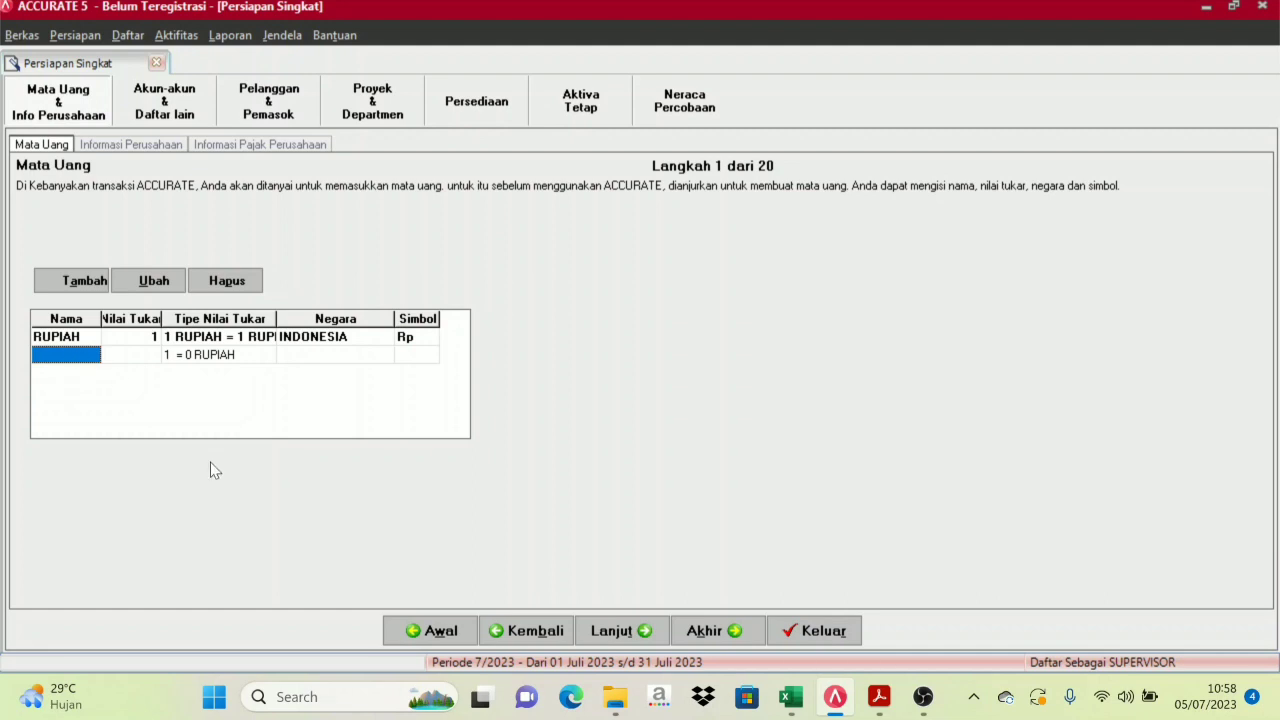
Add a US DOLLAR currency row and look up its rate in the company information workbook
type("us")
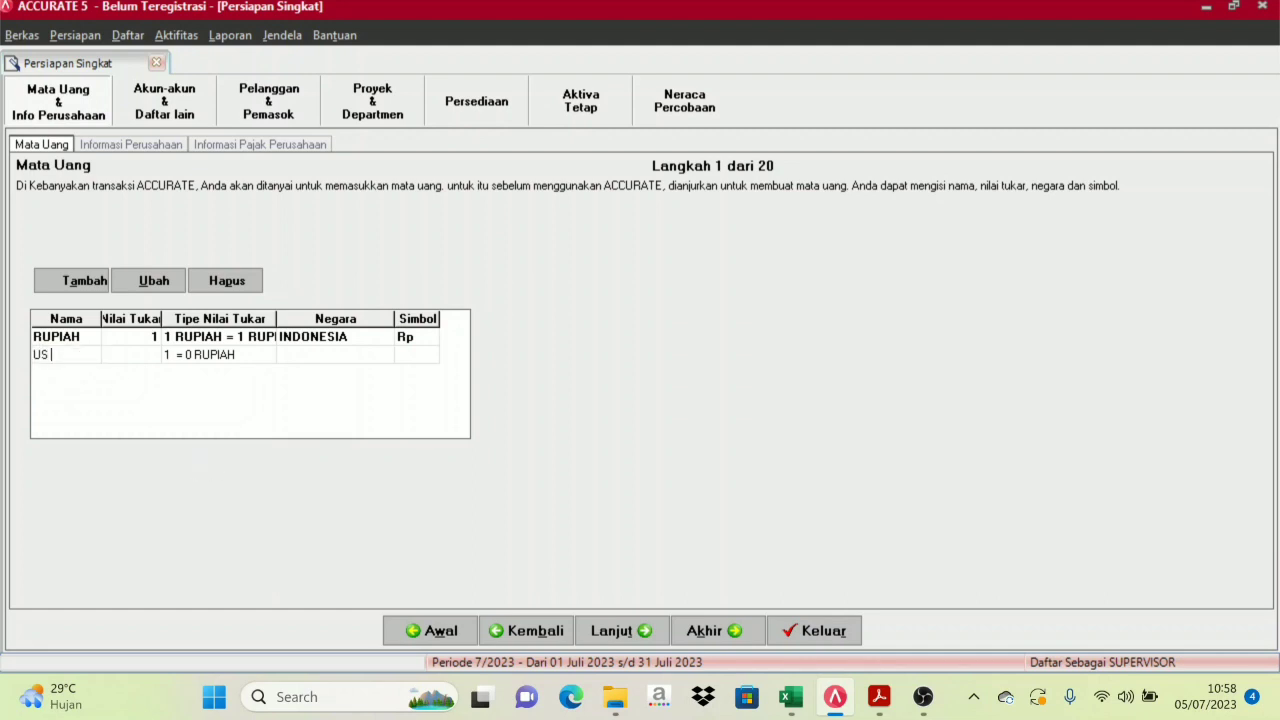
key("Return")
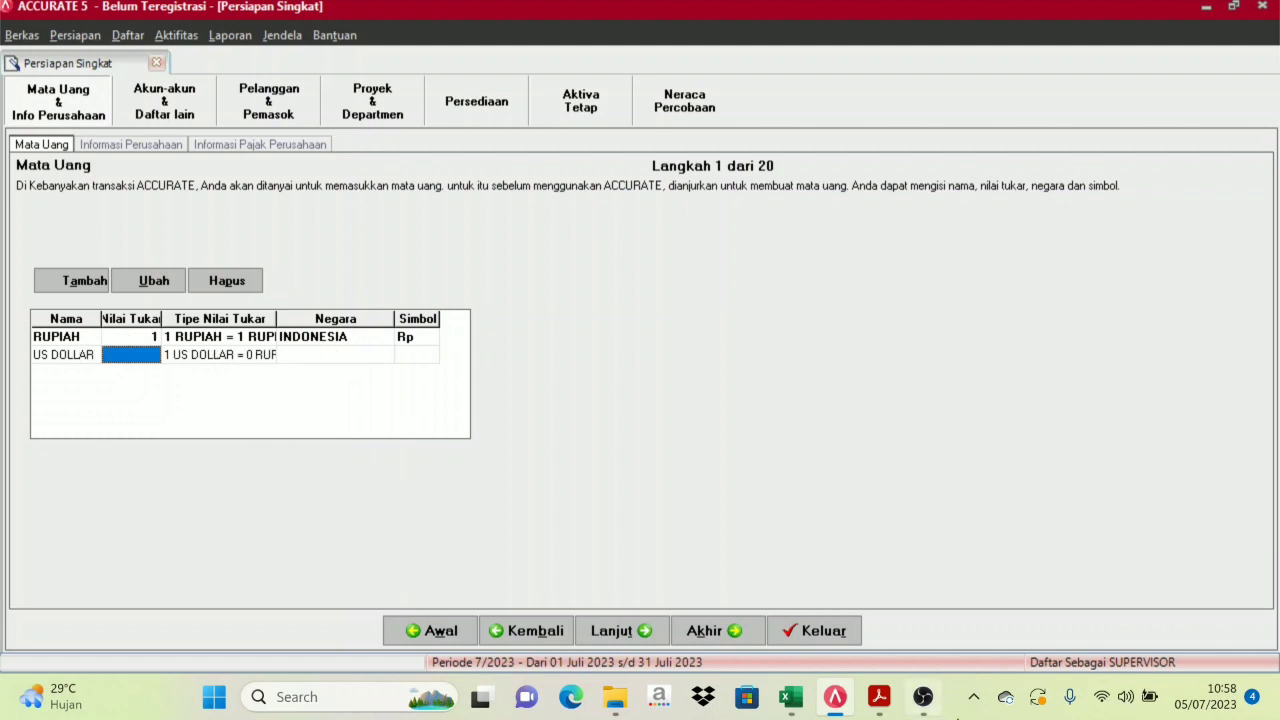
left_click(790, 697)
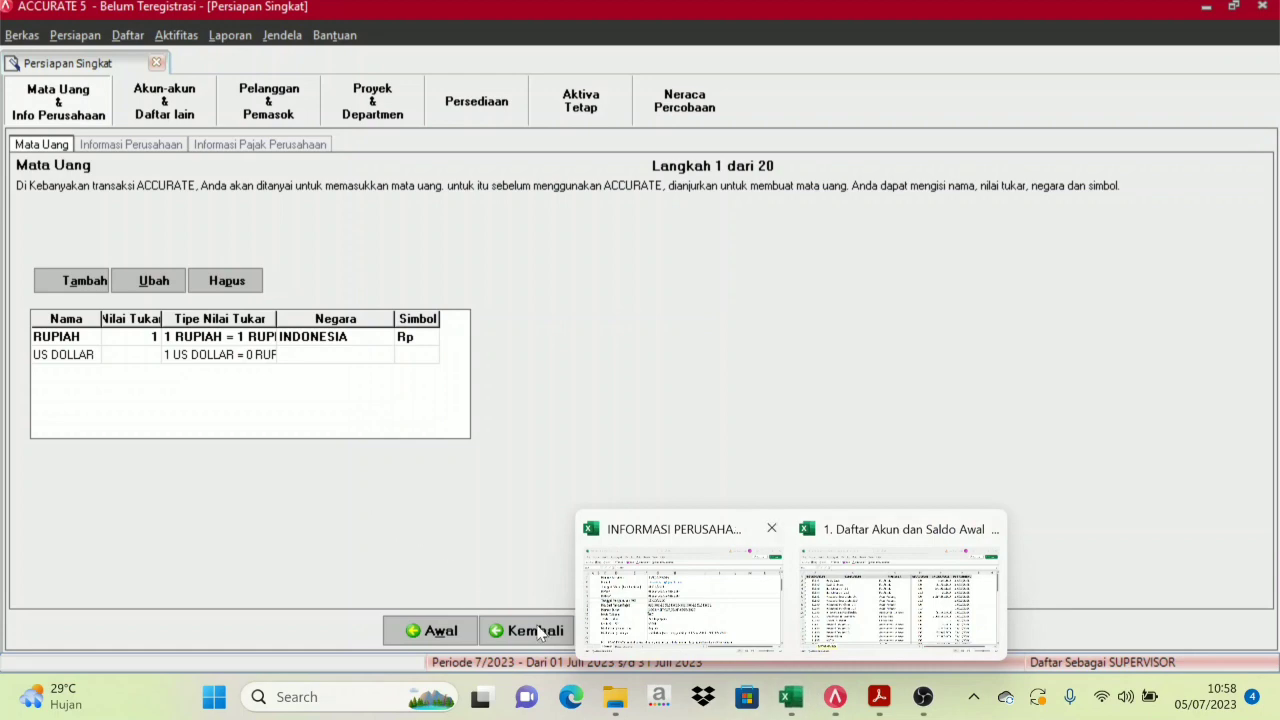
left_click(668, 594)
scroll(460, 518, "down", 1)
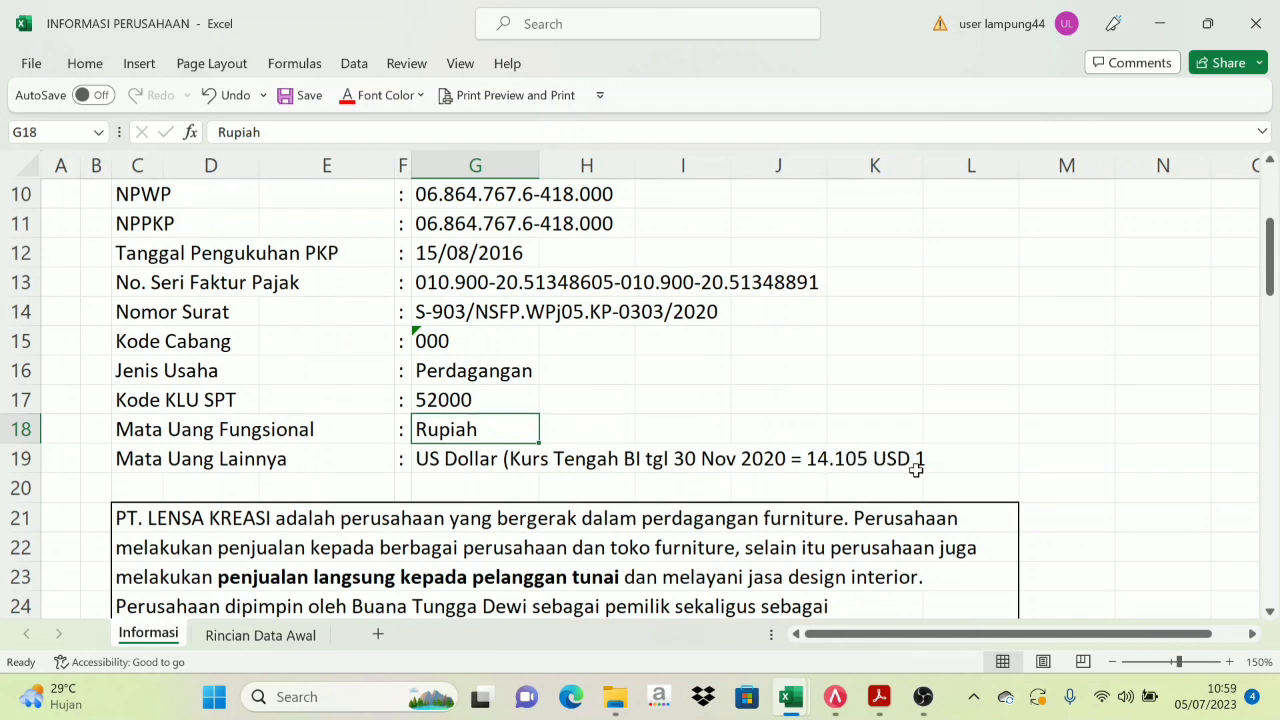
mouse_move(900, 688)
mouse_move(845, 712)
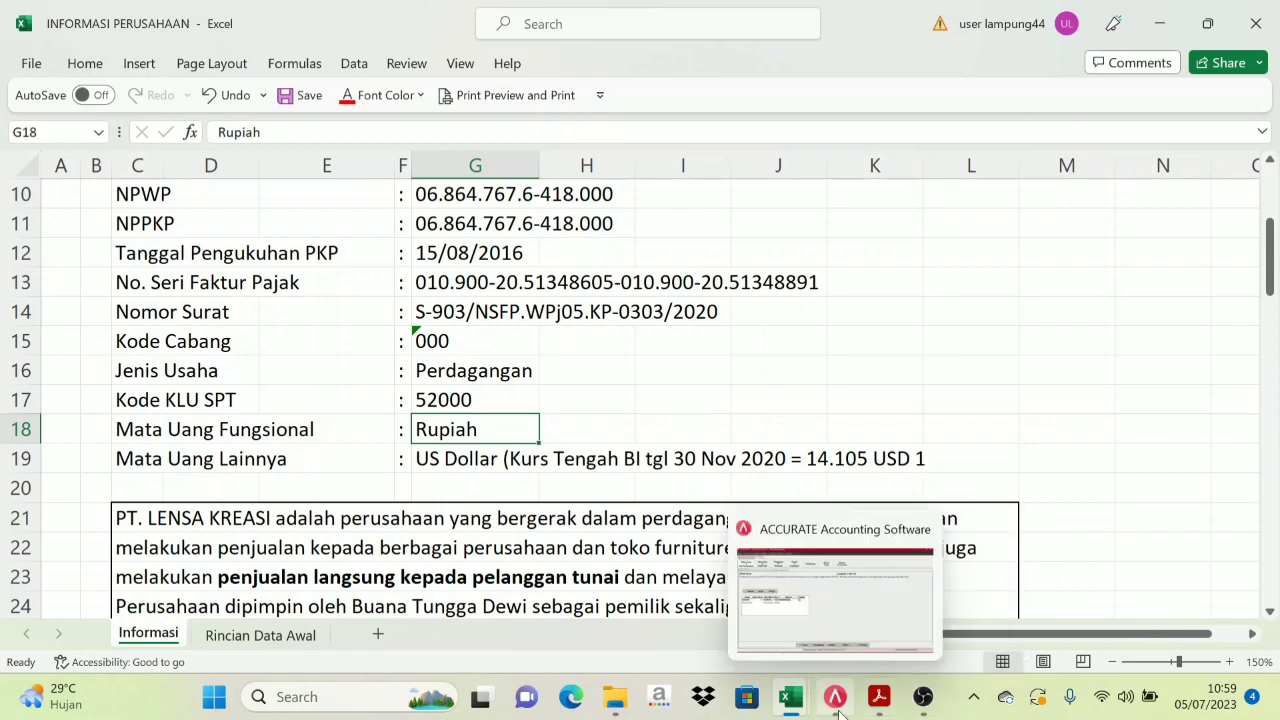
left_click(836, 700)
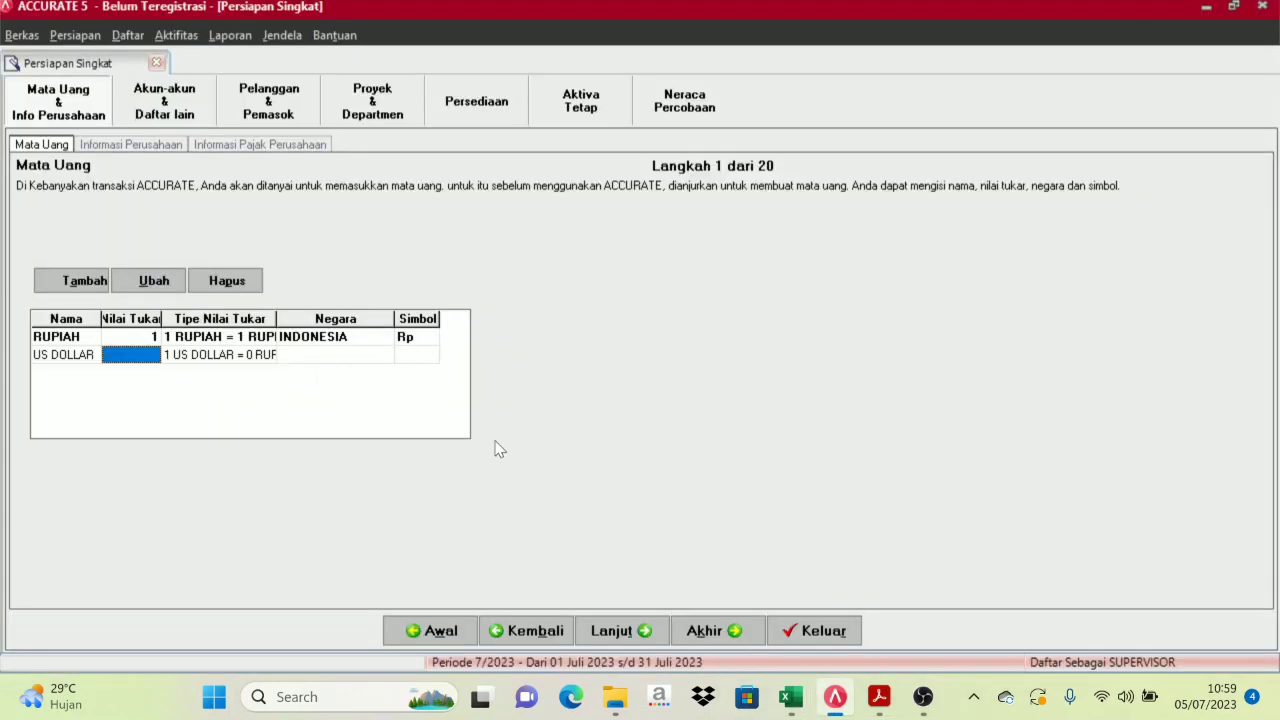
Give US DOLLAR exchange rate 14.105, country AMERIKA SERIKAT and symbol USD
type("14105")
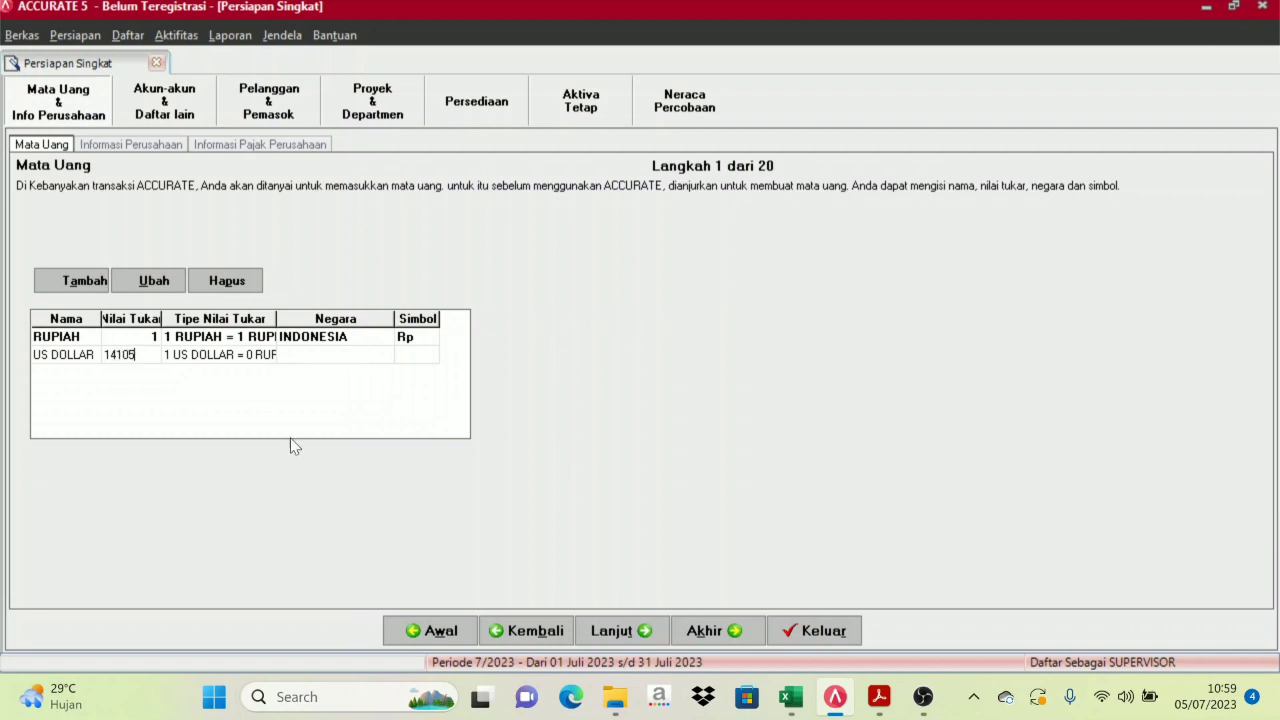
key("Tab")
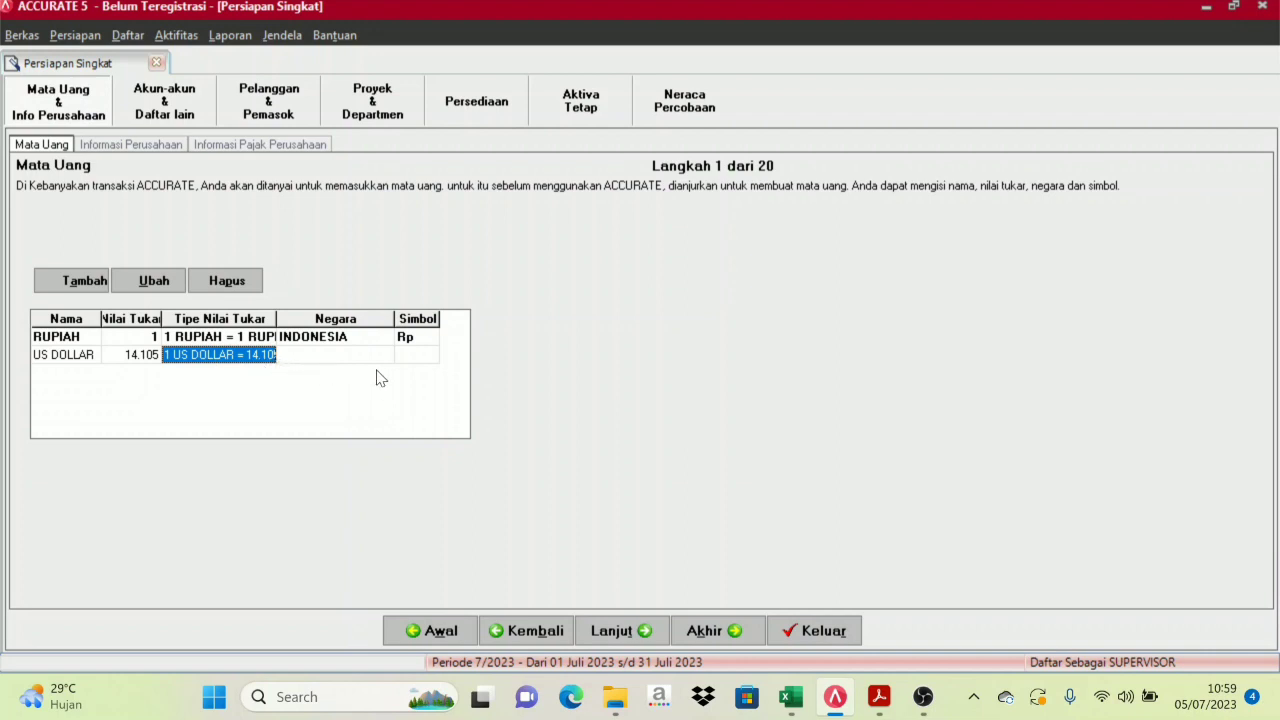
key("Tab")
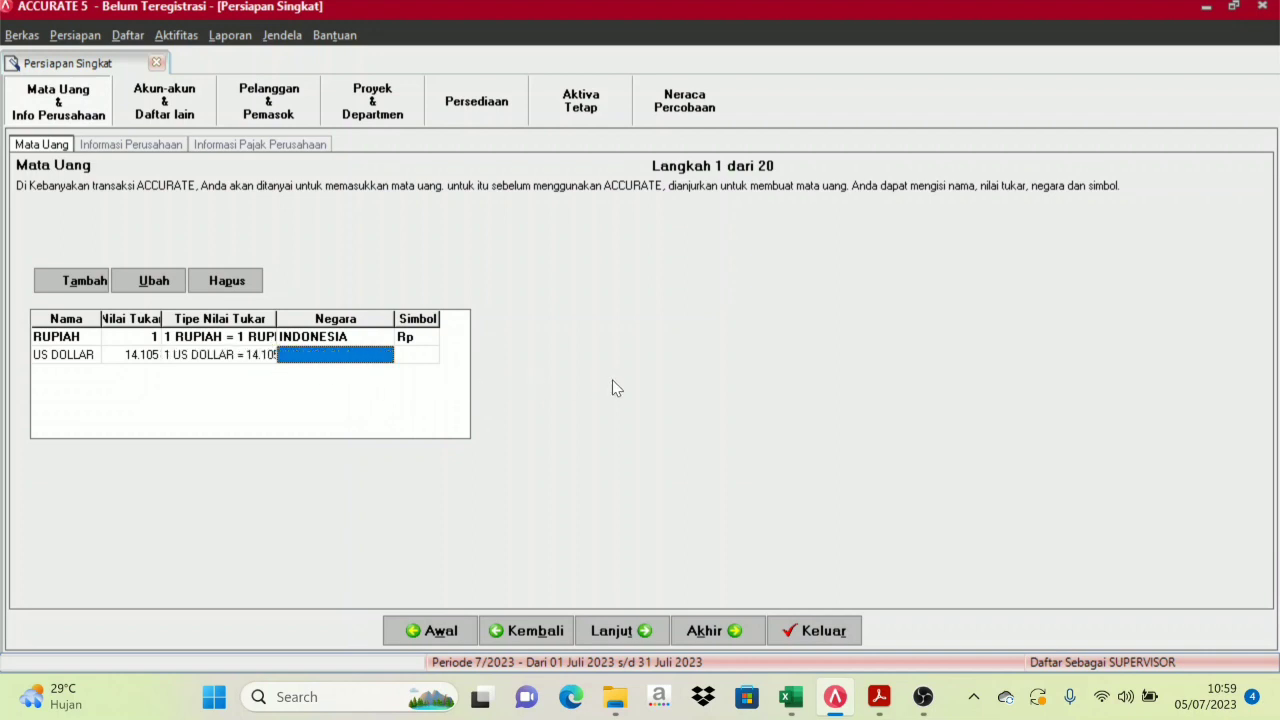
type("AMERIKA SERIKAT")
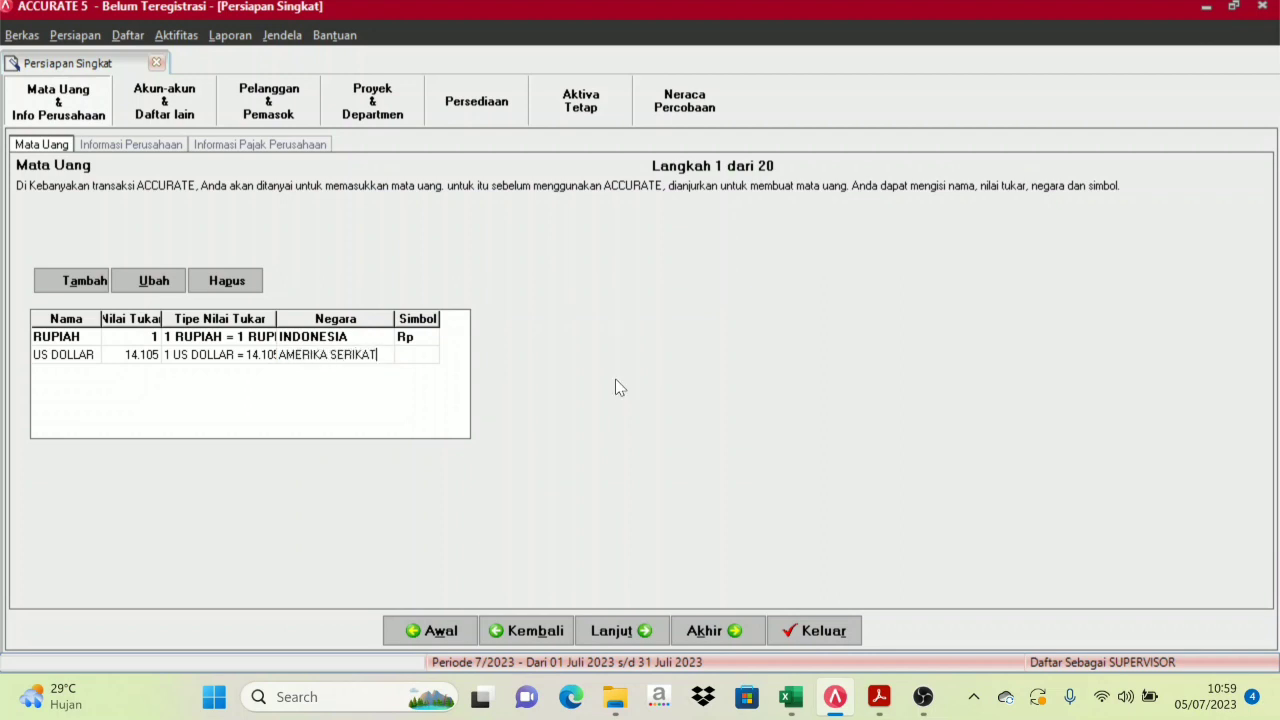
key("Tab")
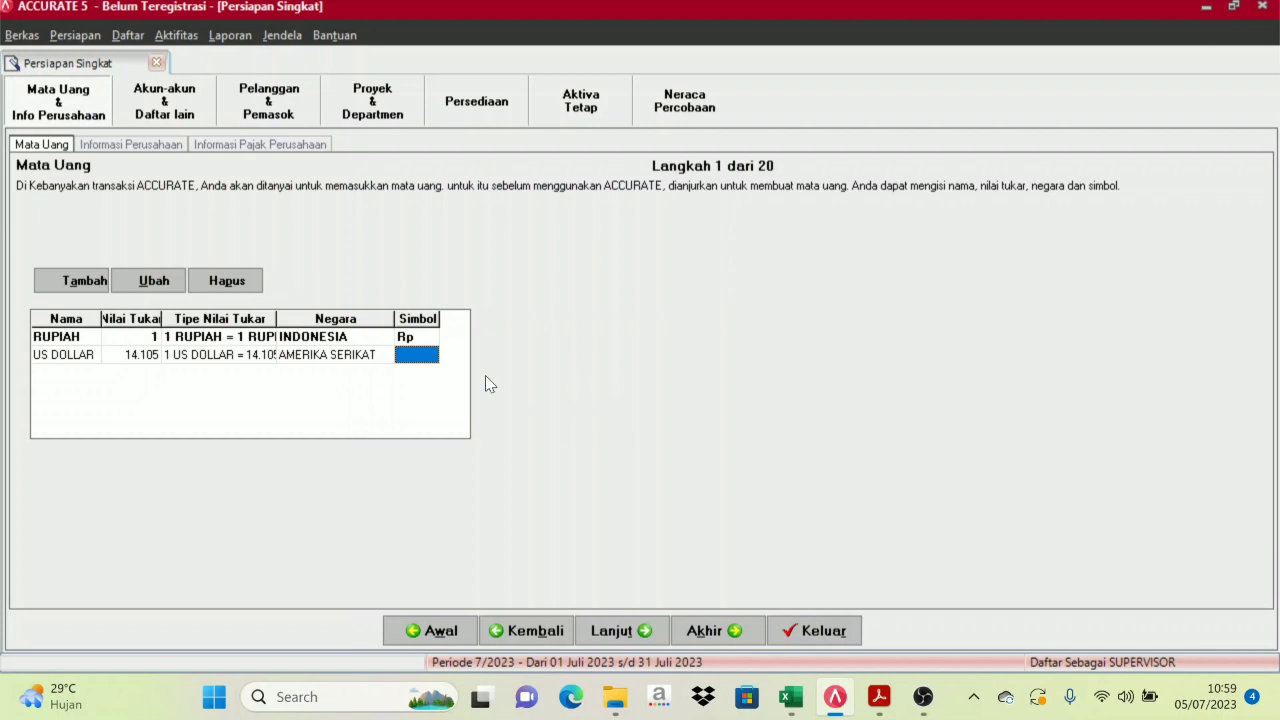
type("usd")
type("U")
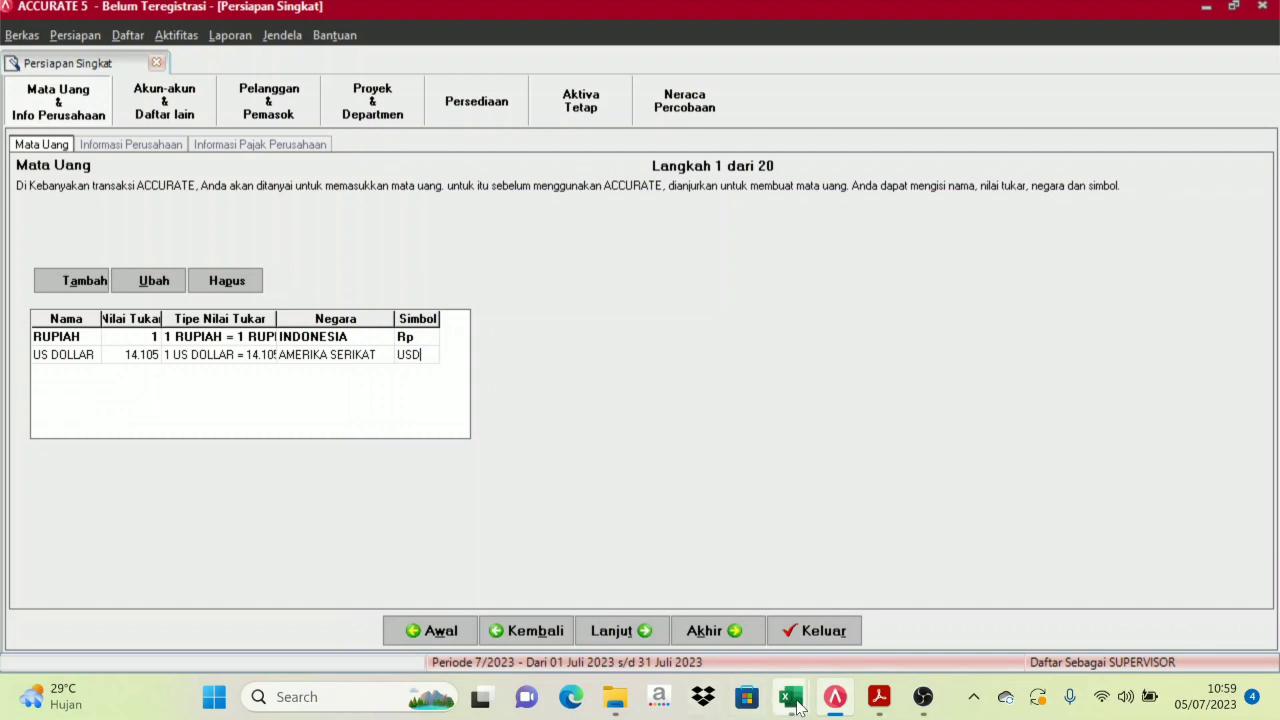
mouse_move(790, 697)
left_click(673, 595)
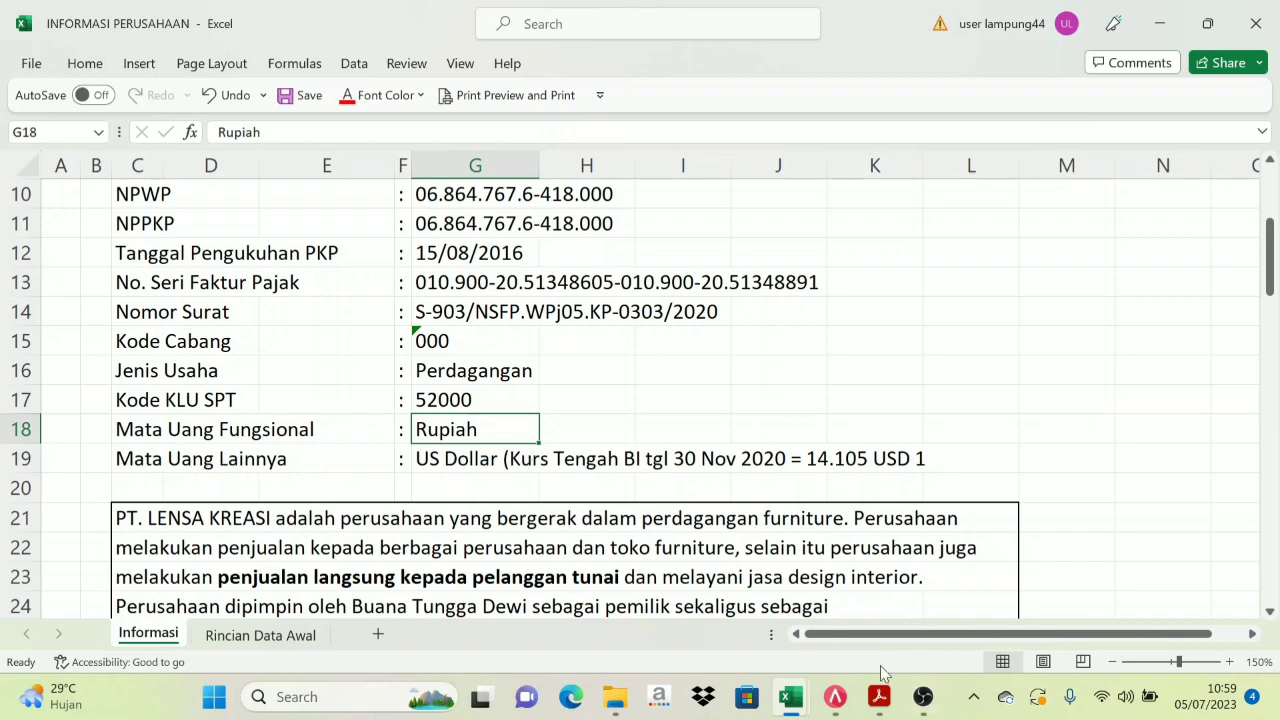
left_click(830, 705)
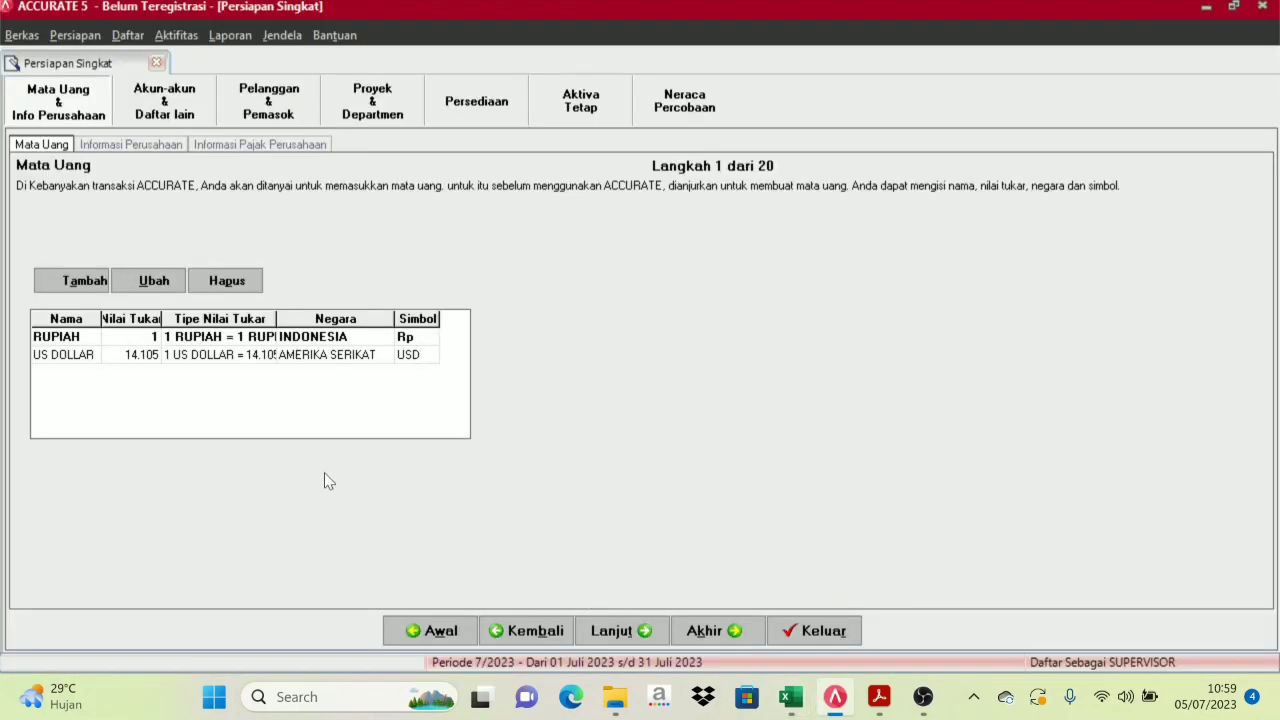
Commit the USD symbol so the US DOLLAR row saves and a blank row appears
key("Return")
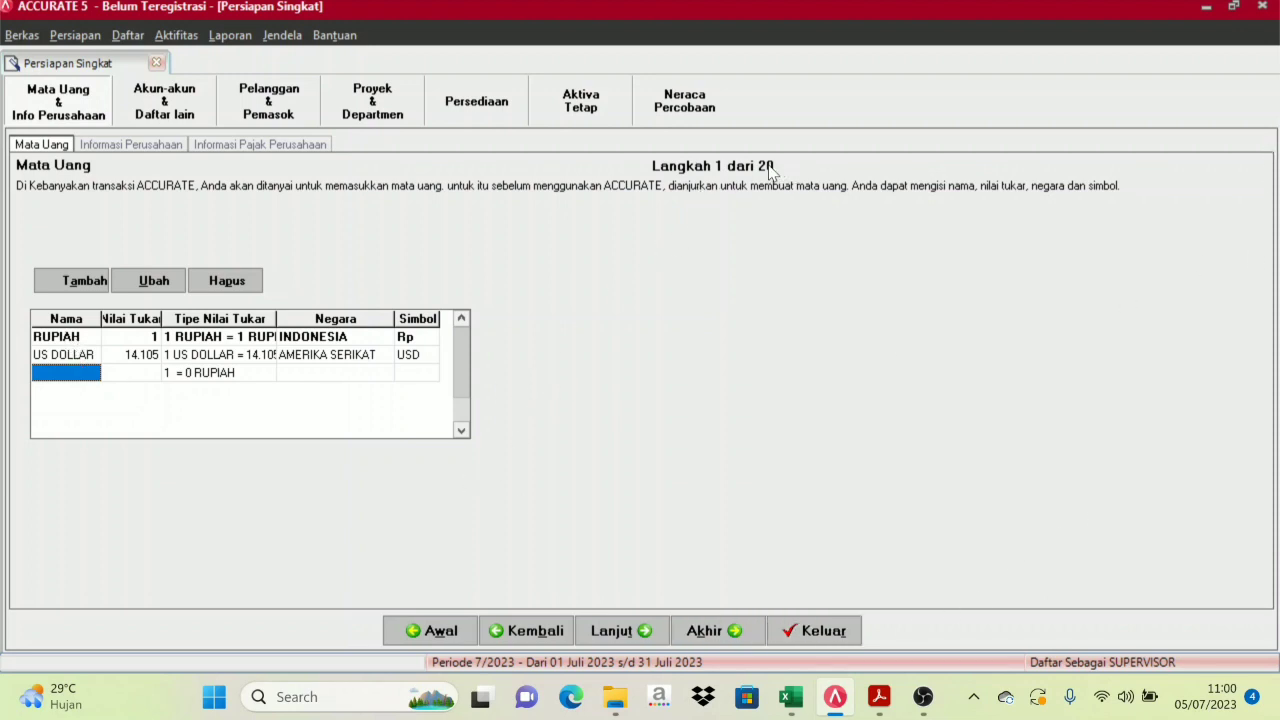
Advance to Langkah 2 and paste the company name PT LENSA KREASI copied from Excel
left_click(640, 631)
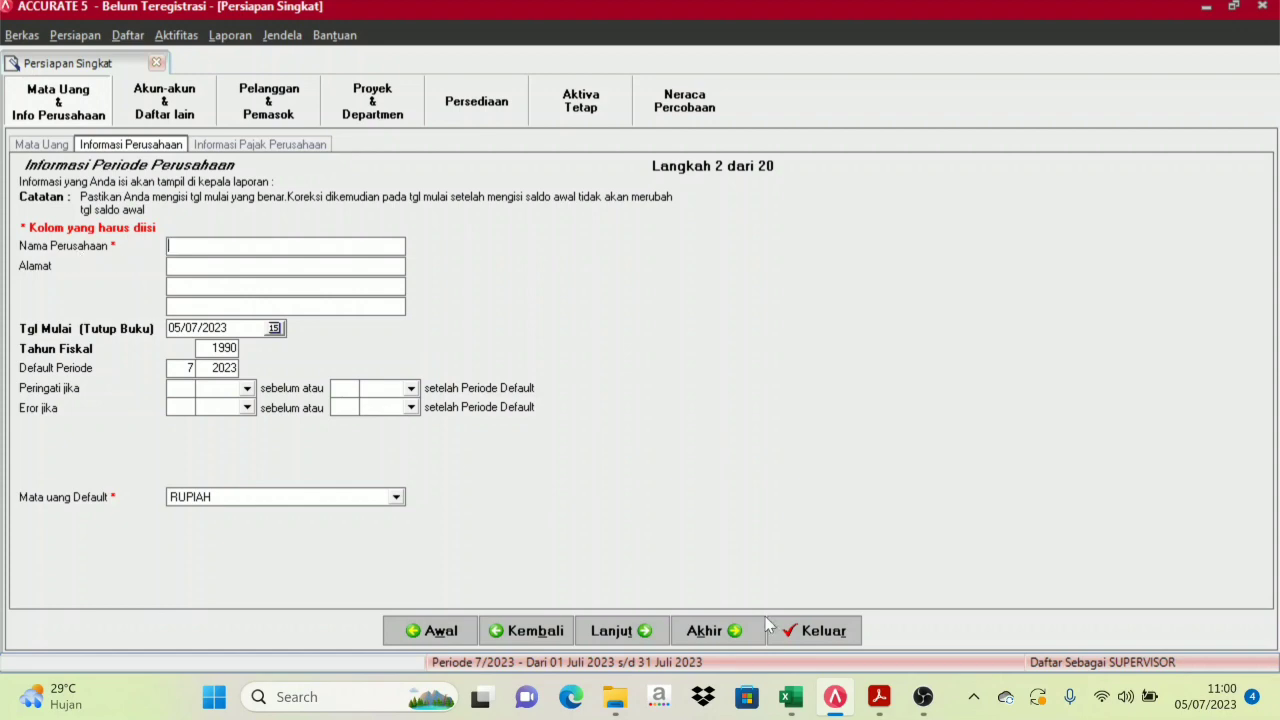
mouse_move(790, 700)
left_click(705, 577)
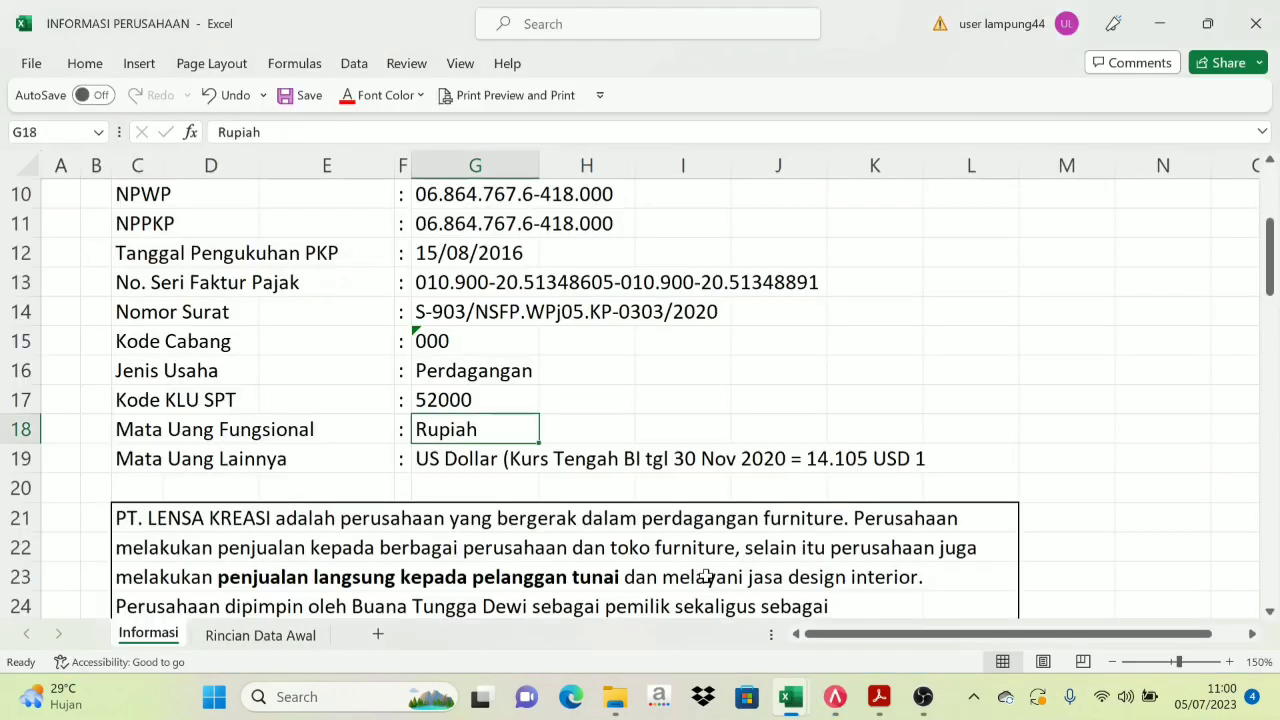
scroll(563, 297, "up", 3)
left_click(525, 284)
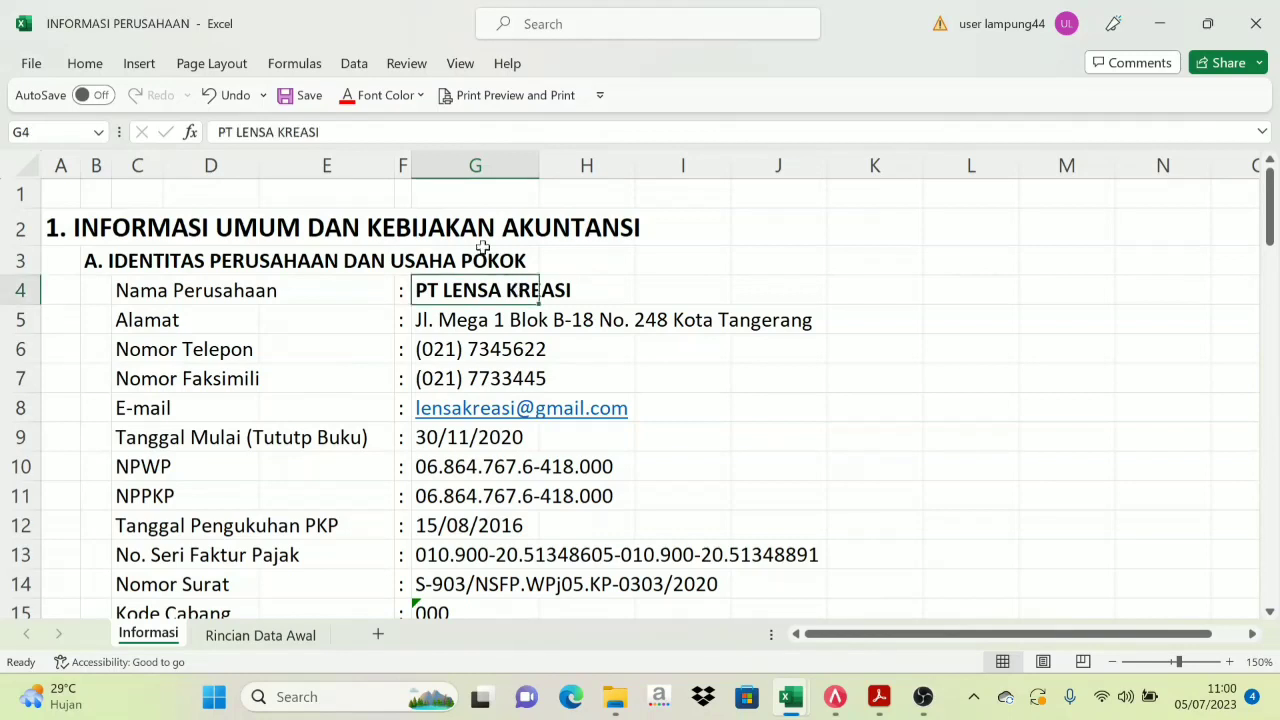
left_click_drag(322, 132, 197, 152)
key("ctrl+c")
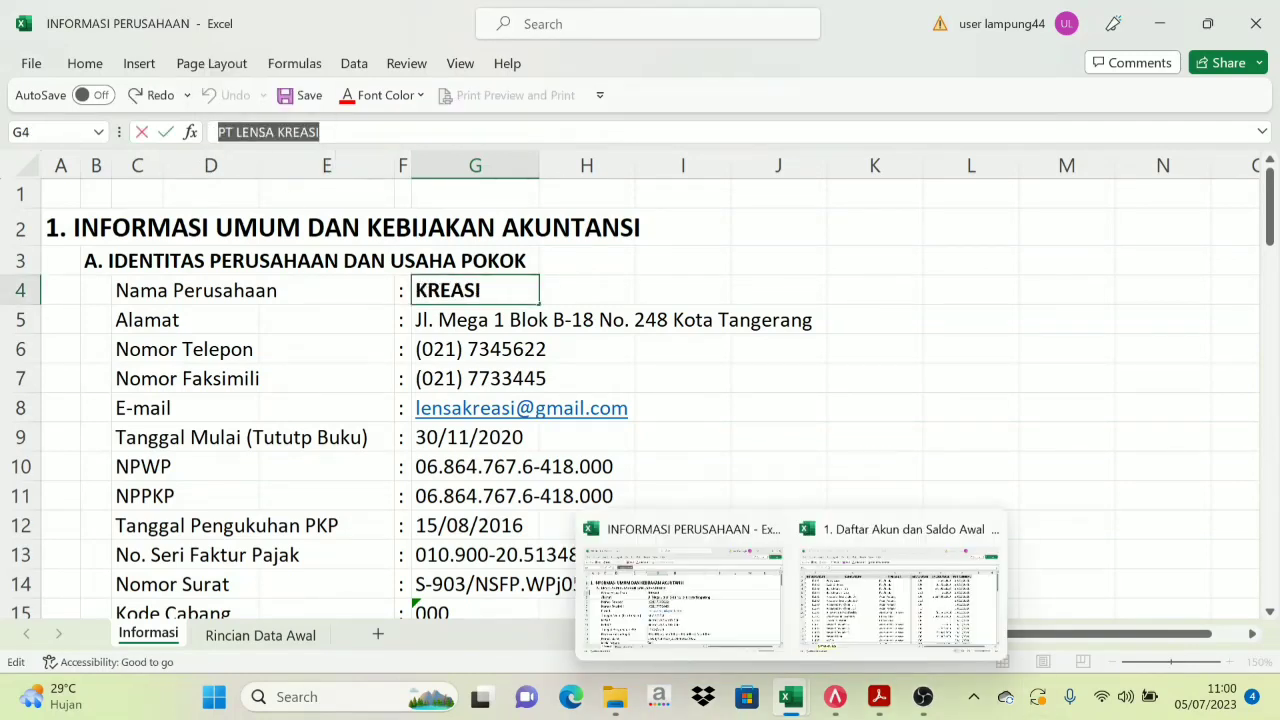
left_click(835, 697)
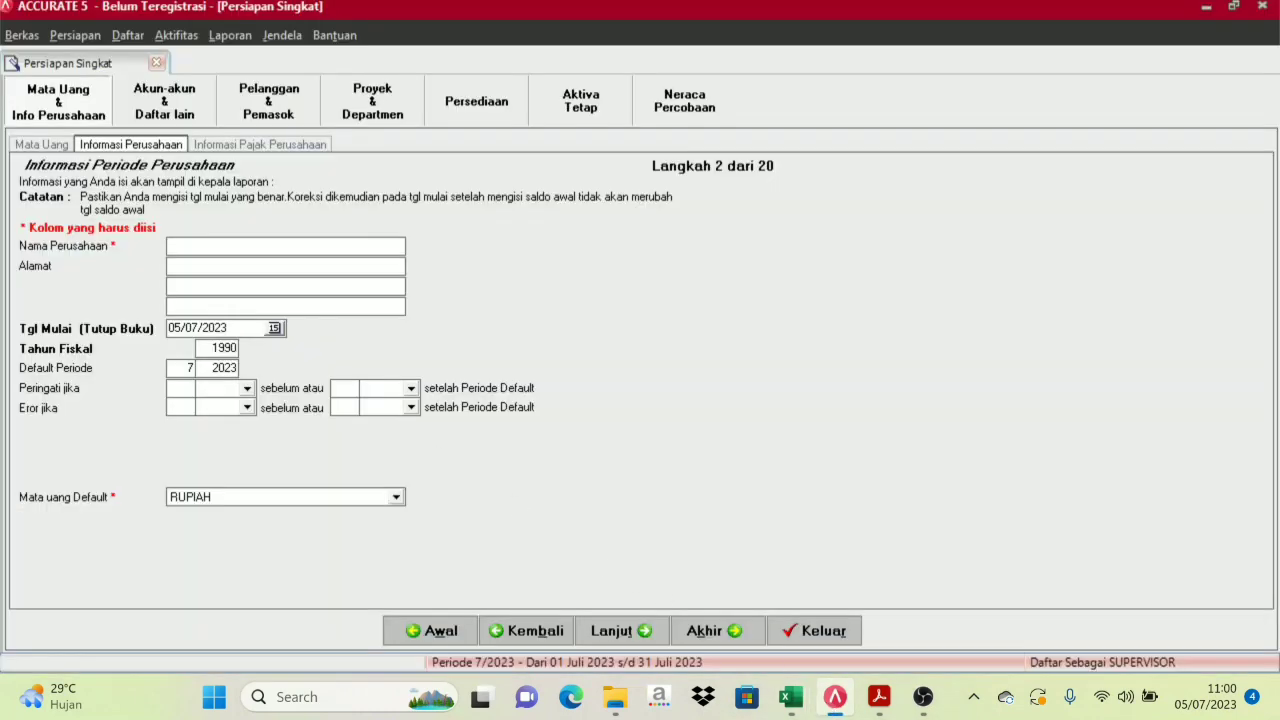
key("ctrl+v")
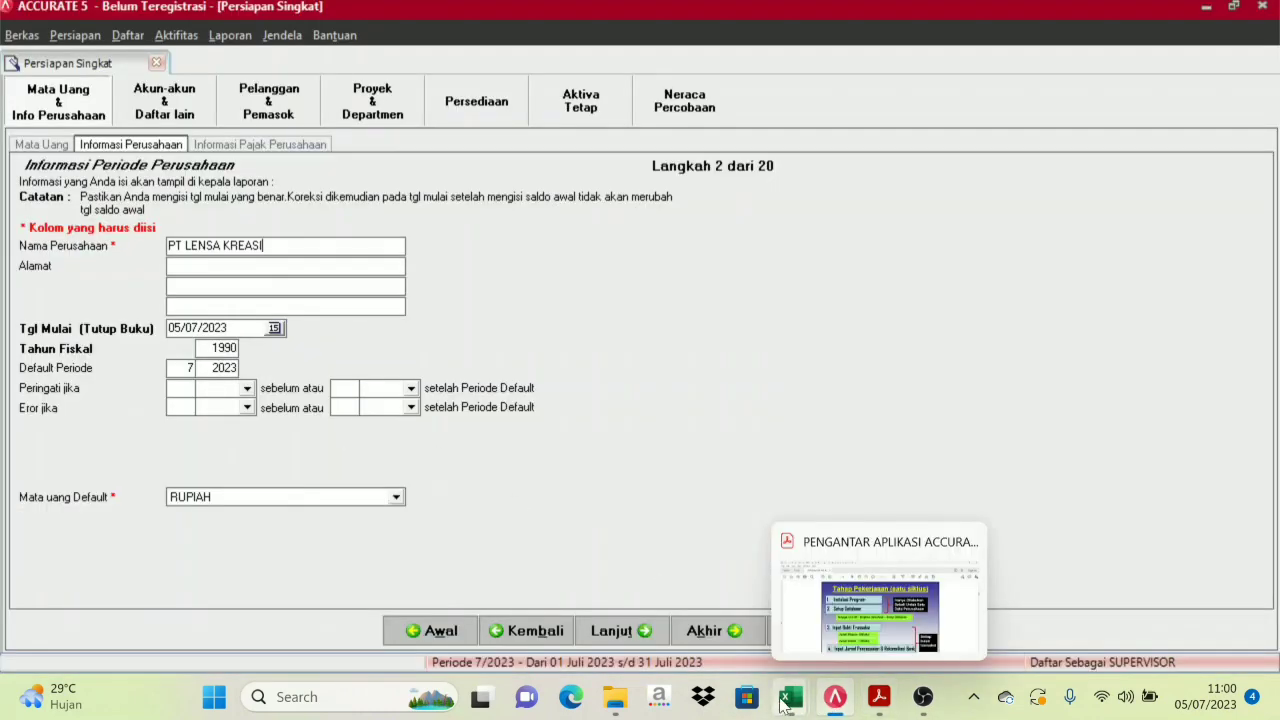
Paste the company address from cell G5 of the Excel workbook into the form
mouse_move(790, 697)
left_click(754, 649)
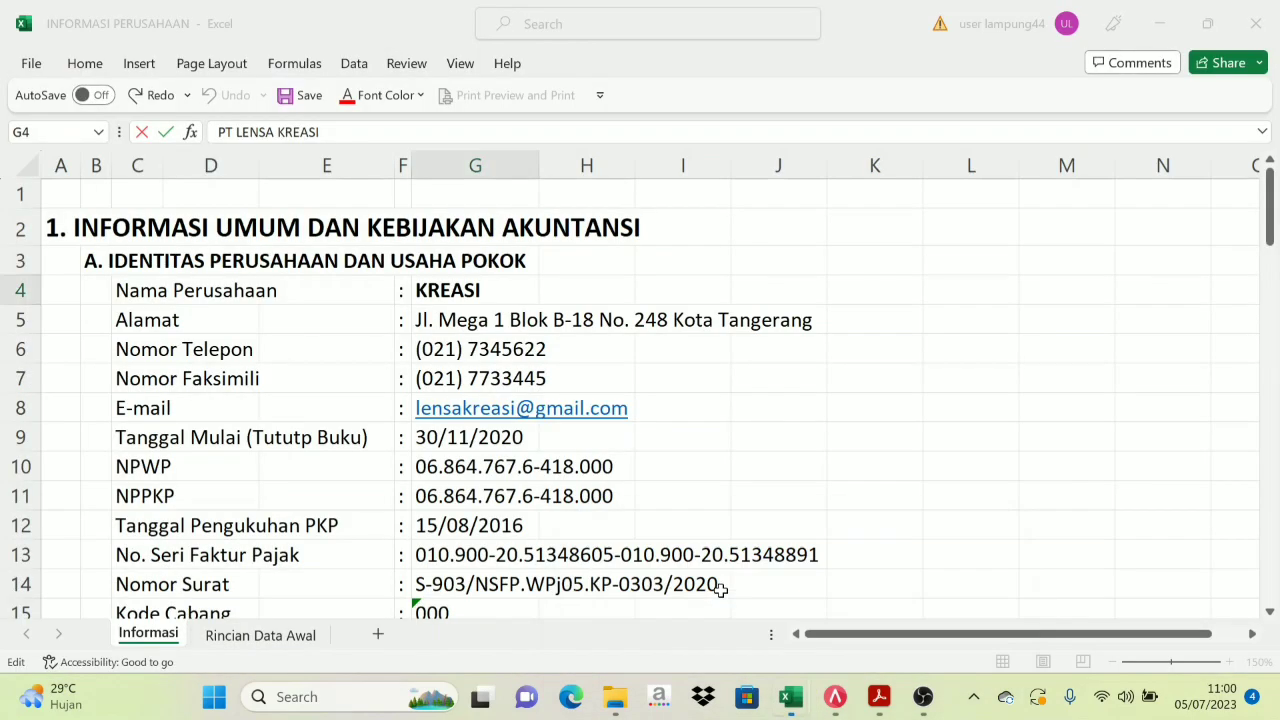
left_click(426, 318)
left_click_drag(488, 132, 178, 137)
key("ctrl+c")
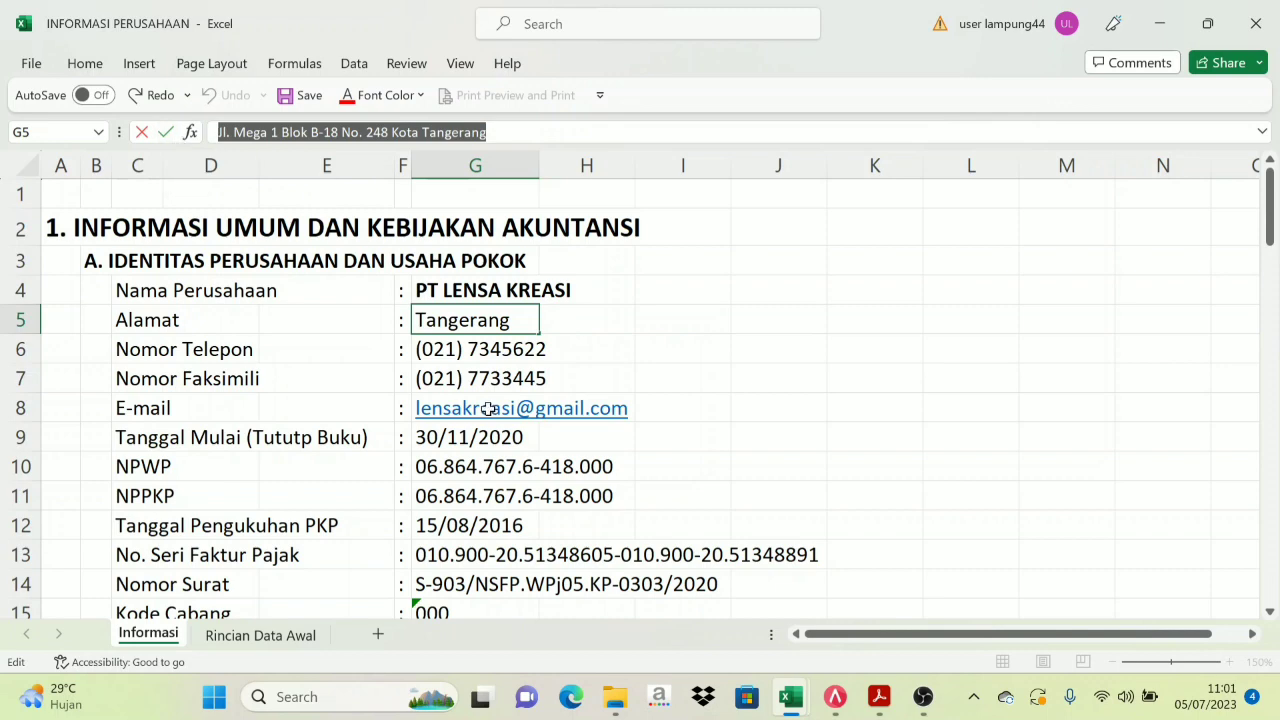
left_click(836, 700)
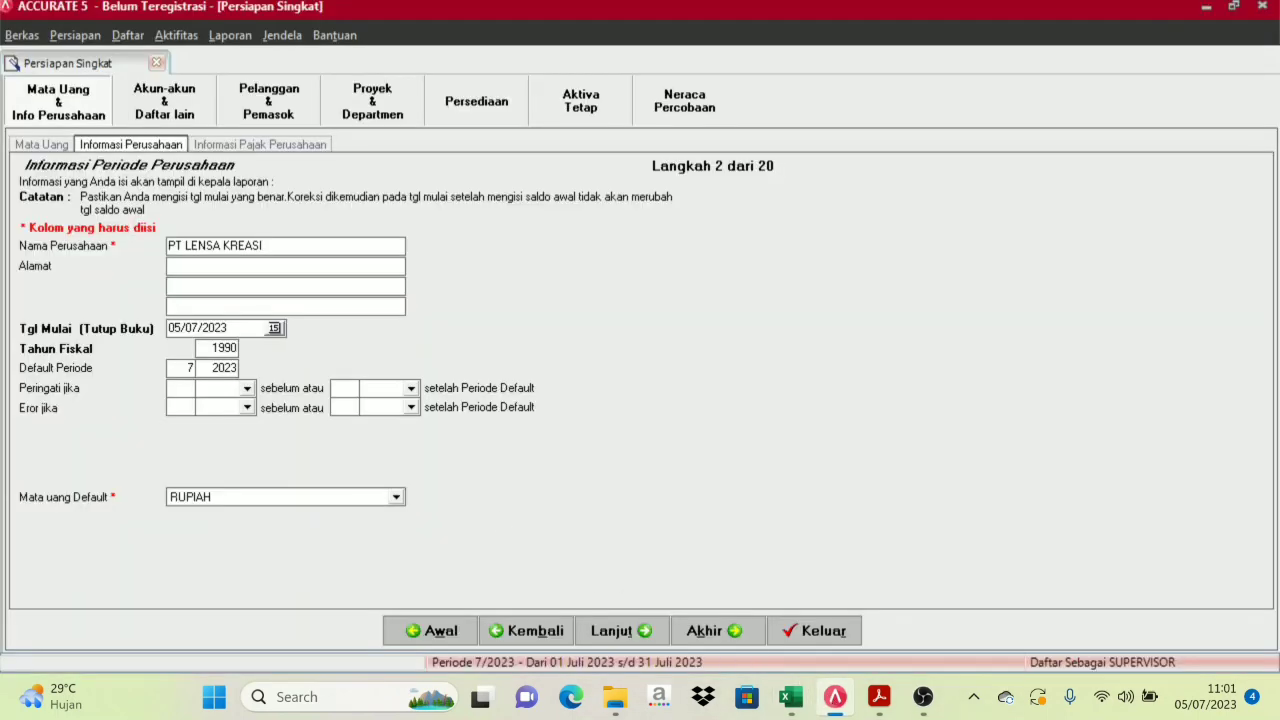
key("ctrl+v")
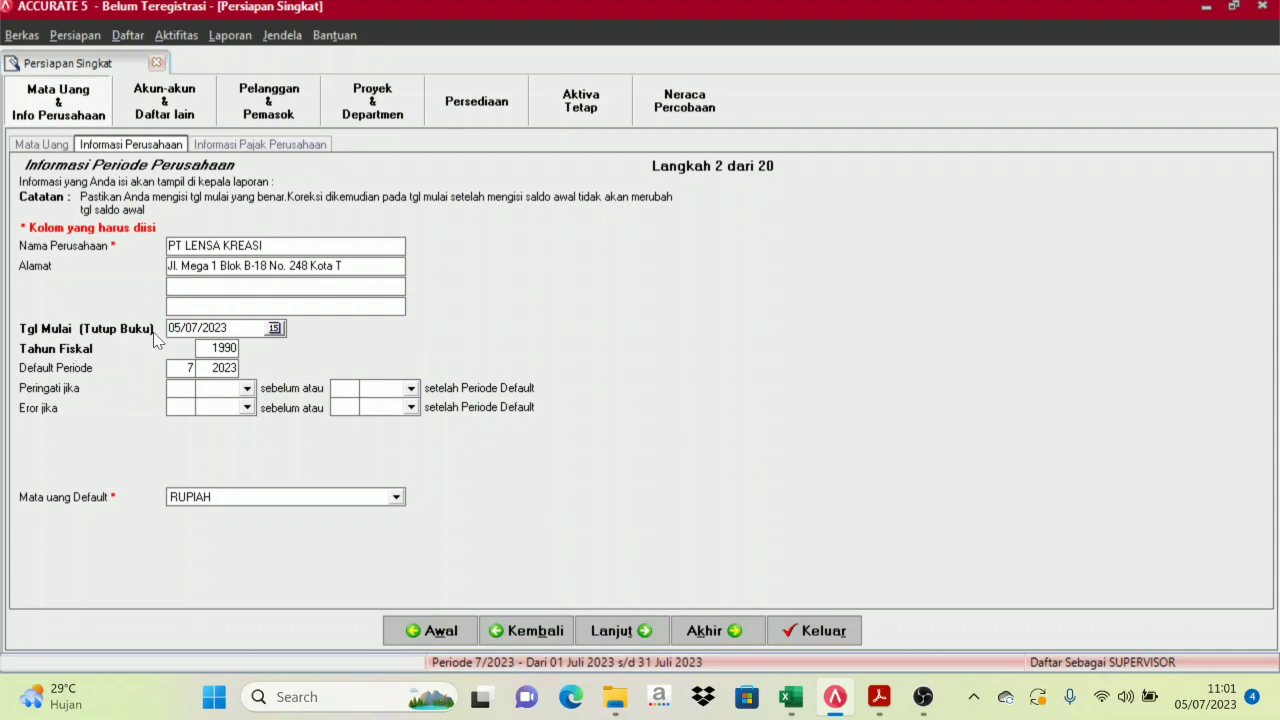
Replace the Tgl Mulai start date with 30/11/2020
left_click(790, 697)
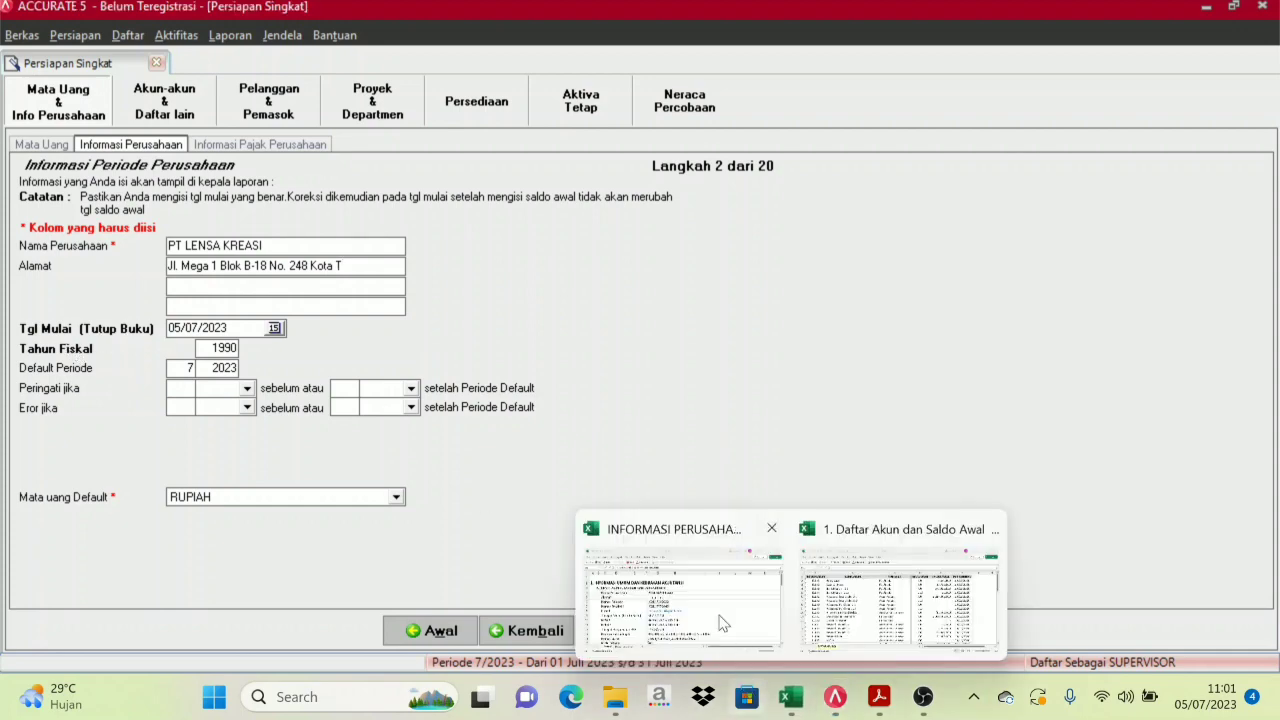
left_click(699, 586)
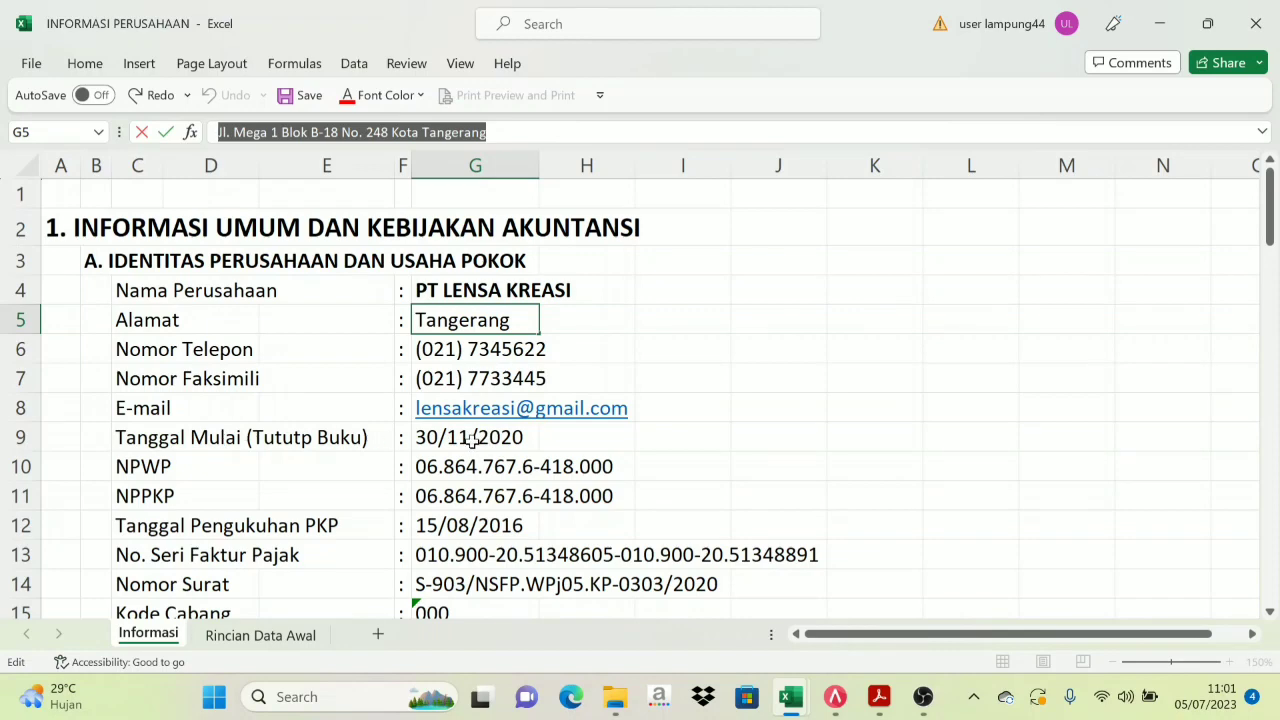
left_click(835, 697)
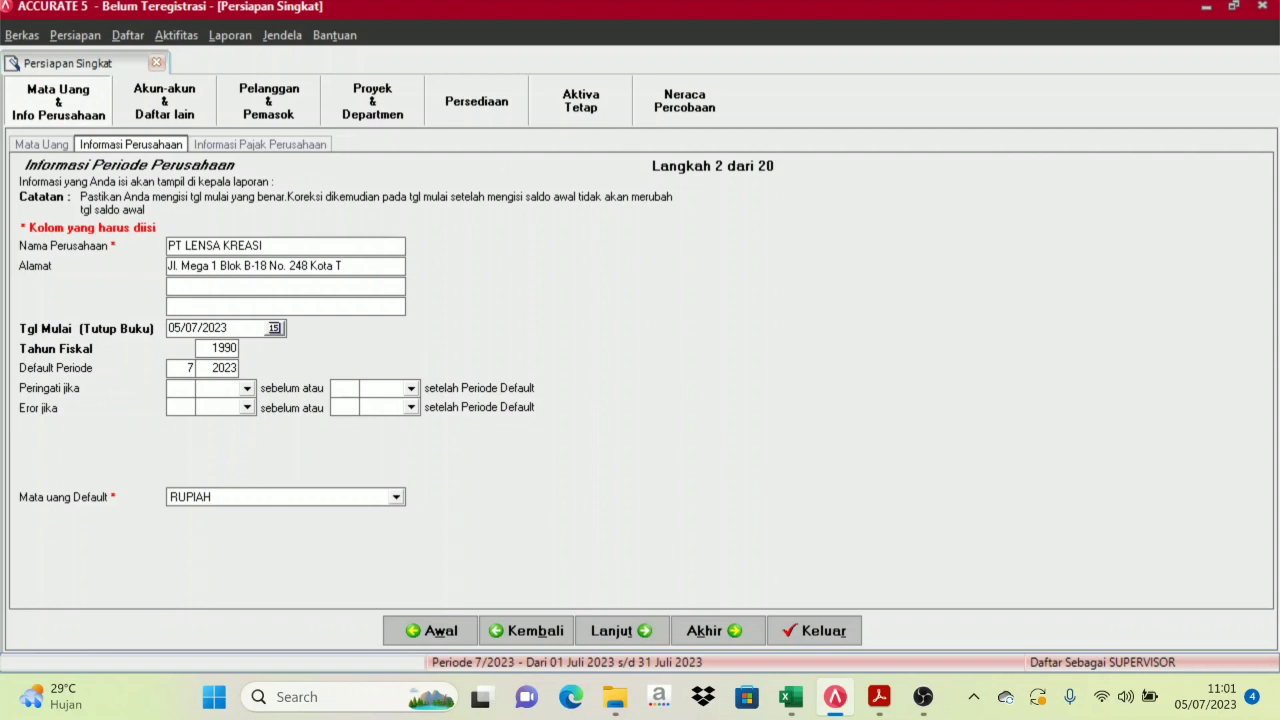
left_click_drag(229, 328, 156, 329)
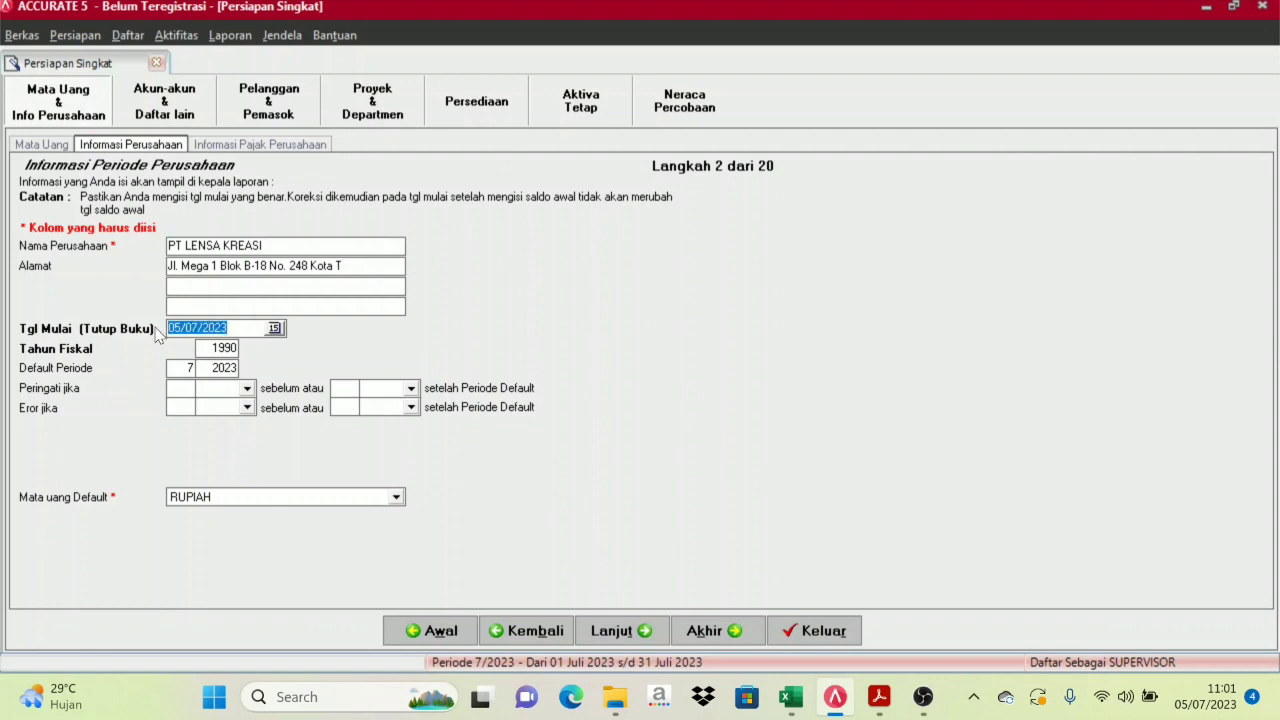
type("30/11/202")
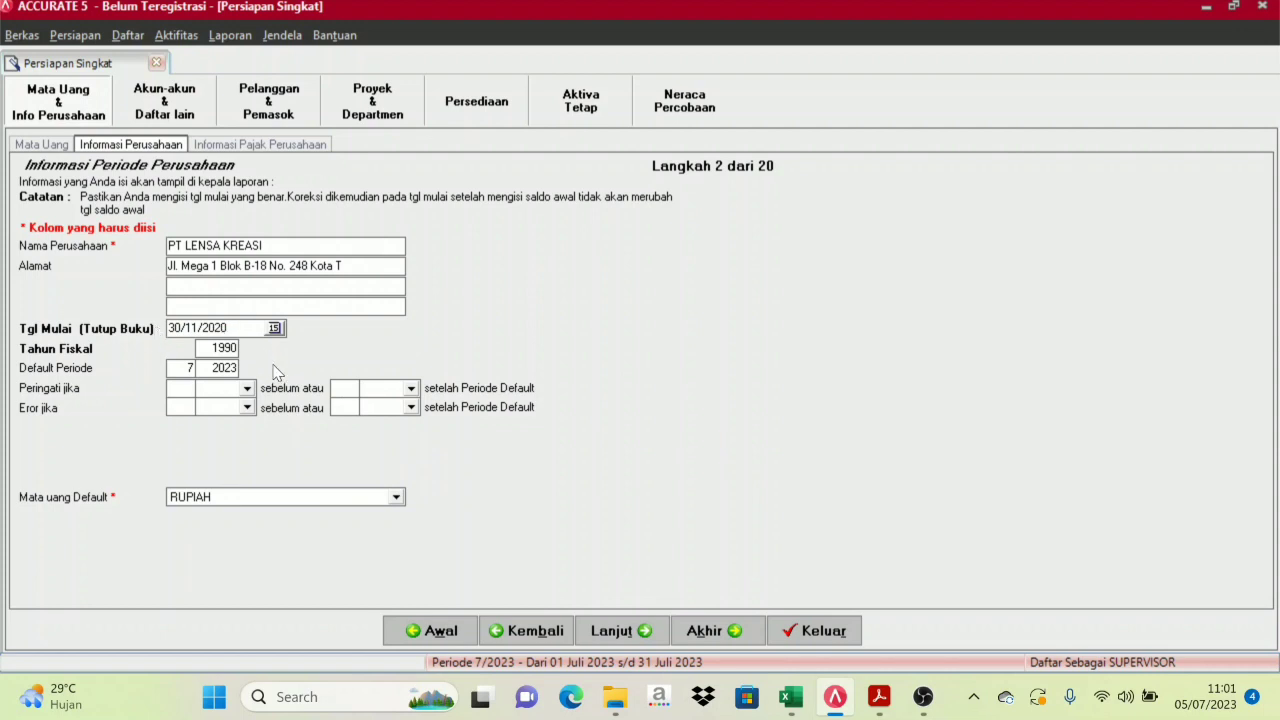
Change the Tahun Fiskal from 1990 to 2020 after checking the Excel sheet
mouse_move(790, 697)
left_click(720, 575)
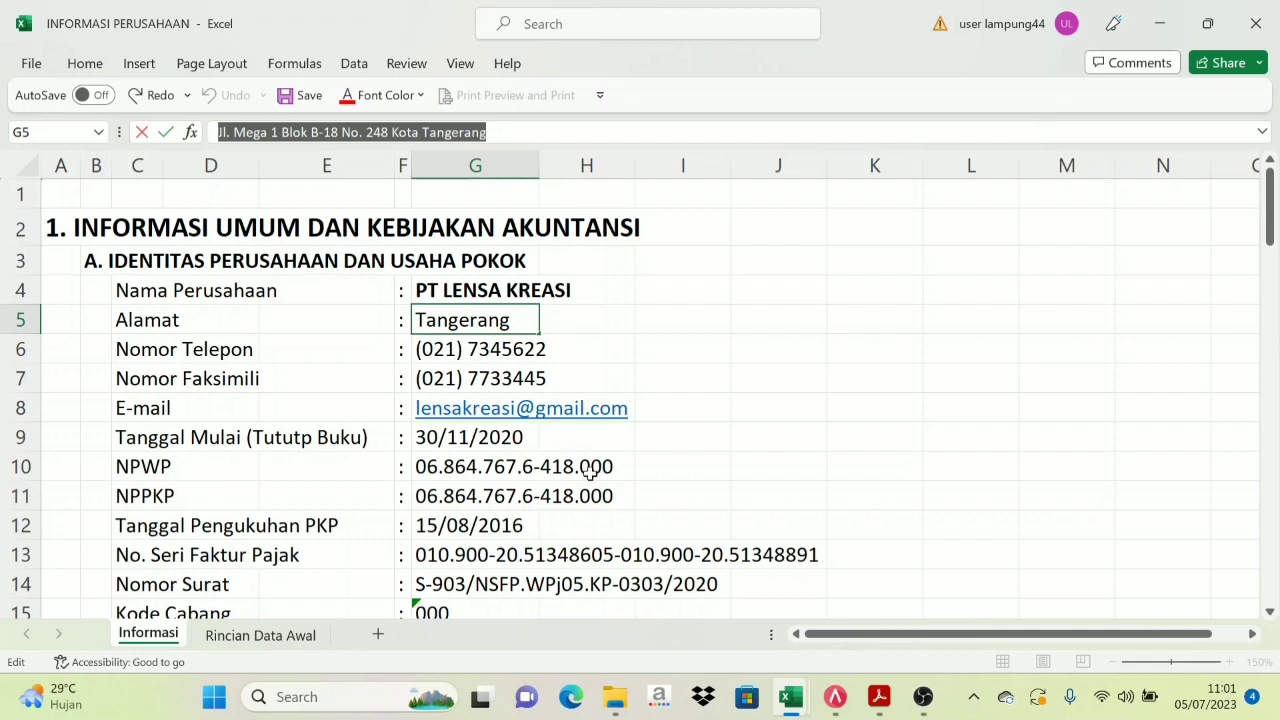
scroll(485, 548, "down", 1)
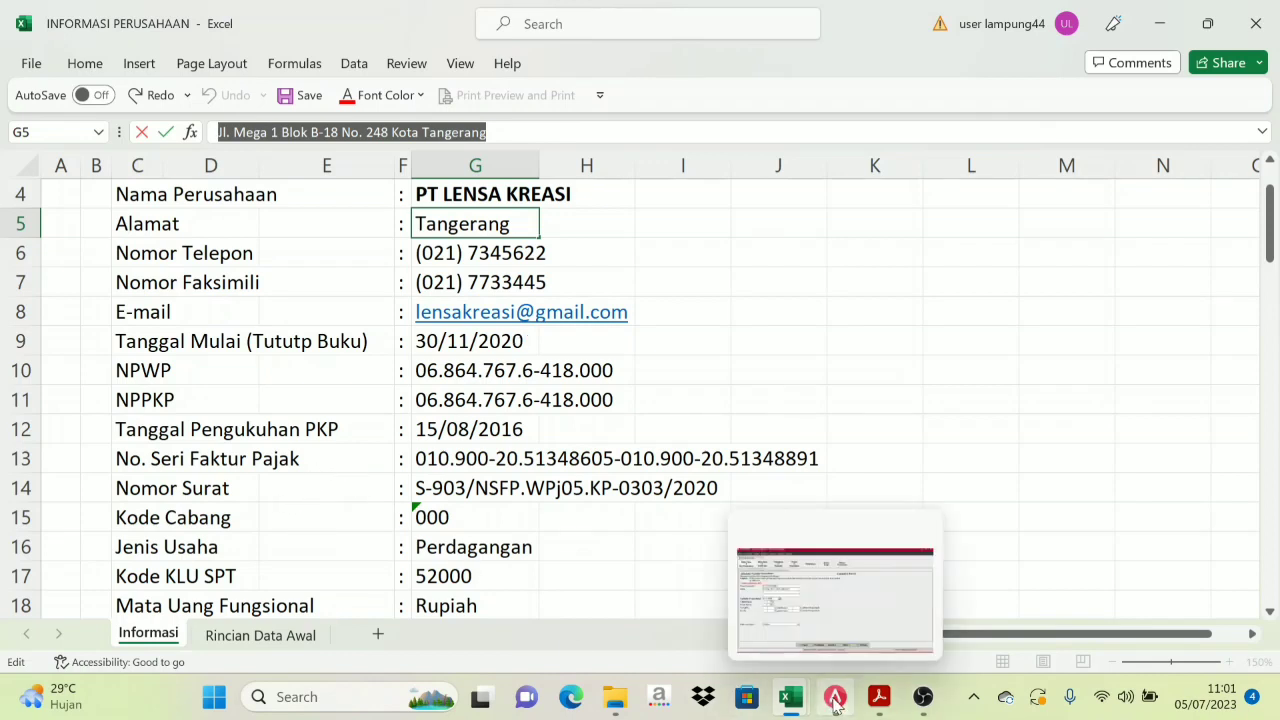
left_click(826, 701)
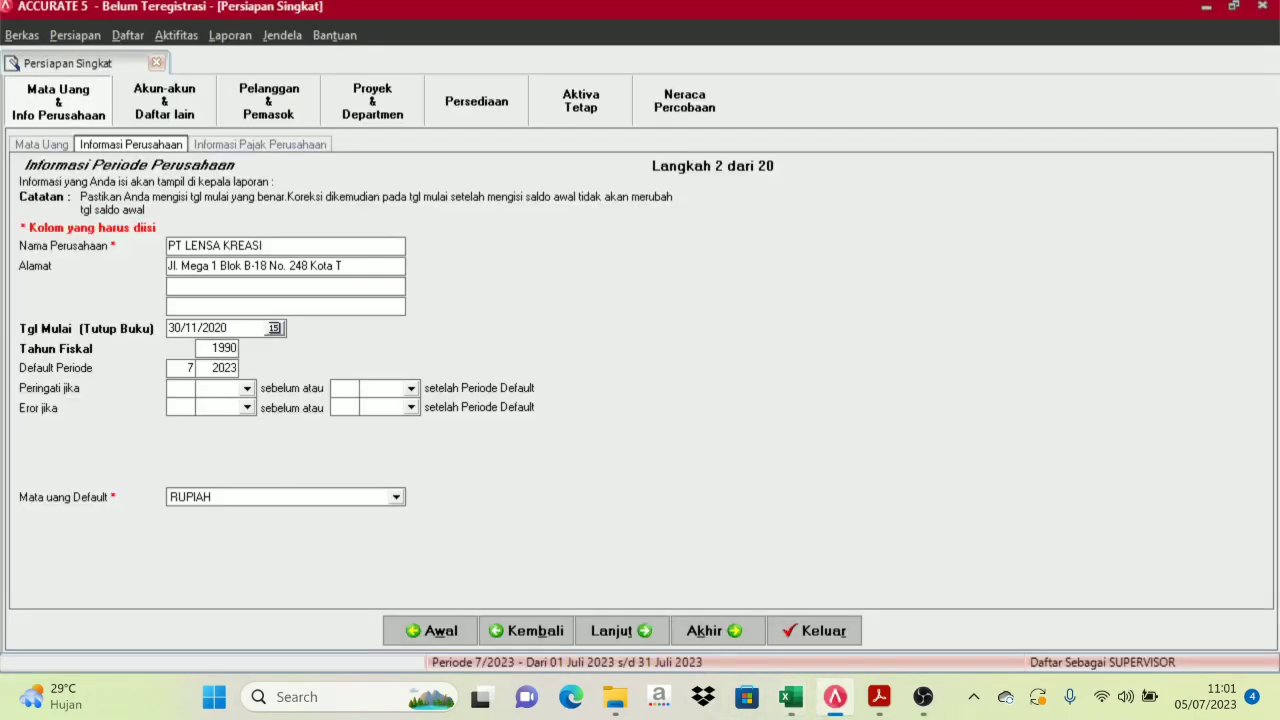
key("BackSpace")
key("BackSpace")
type("2020")
key("Tab")
Advance to Langkah 3, the company tax information step, and locate its values in Excel
left_click(645, 634)
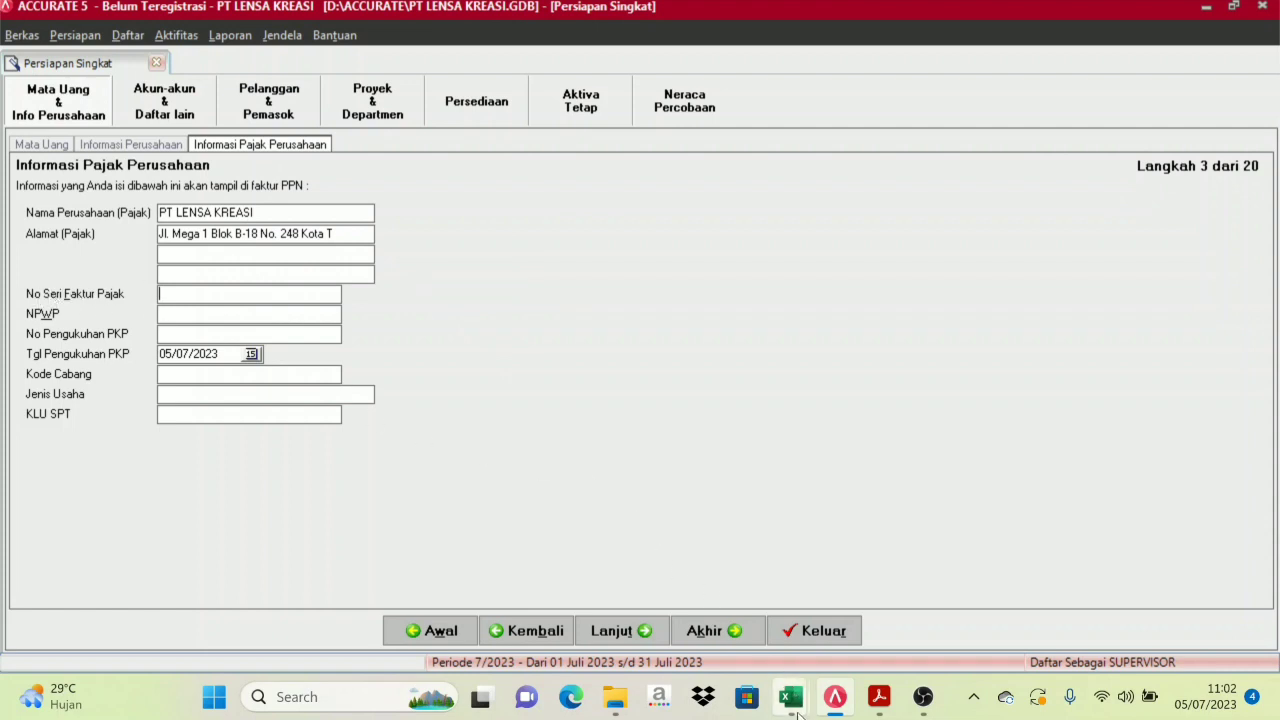
mouse_move(788, 695)
left_click(678, 612)
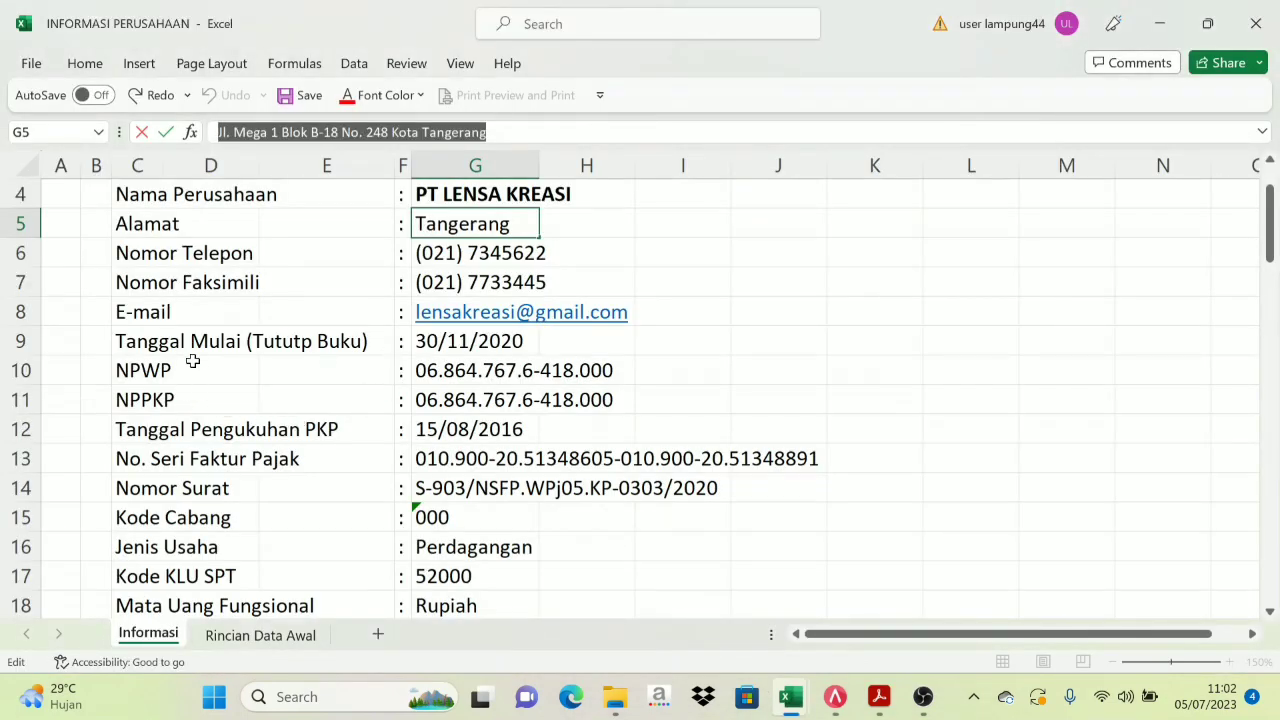
left_click(470, 372)
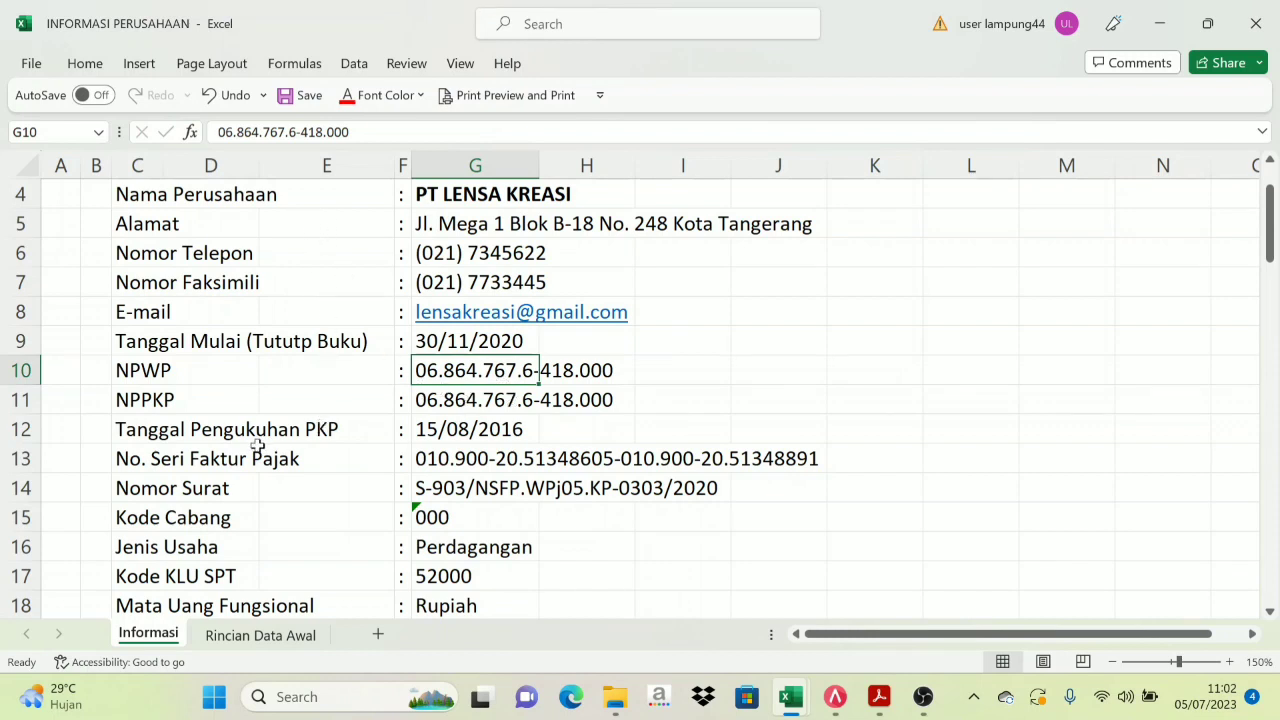
left_click(458, 460)
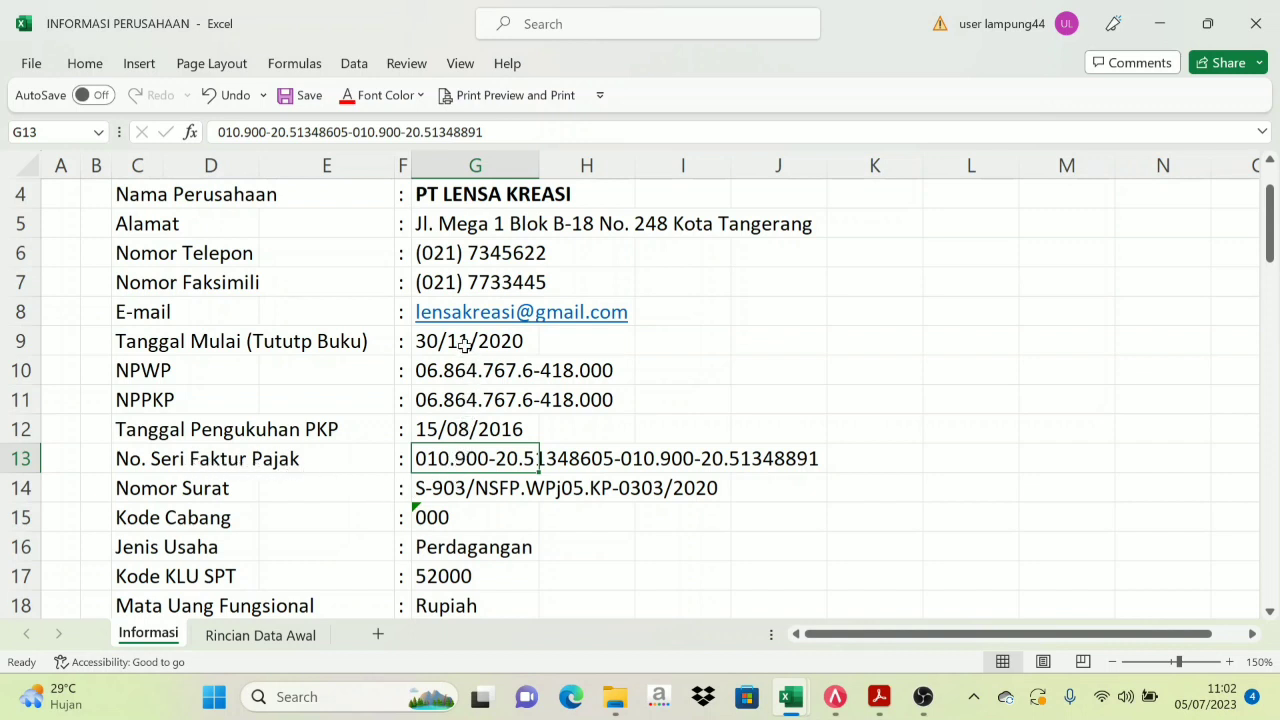
left_click(416, 370)
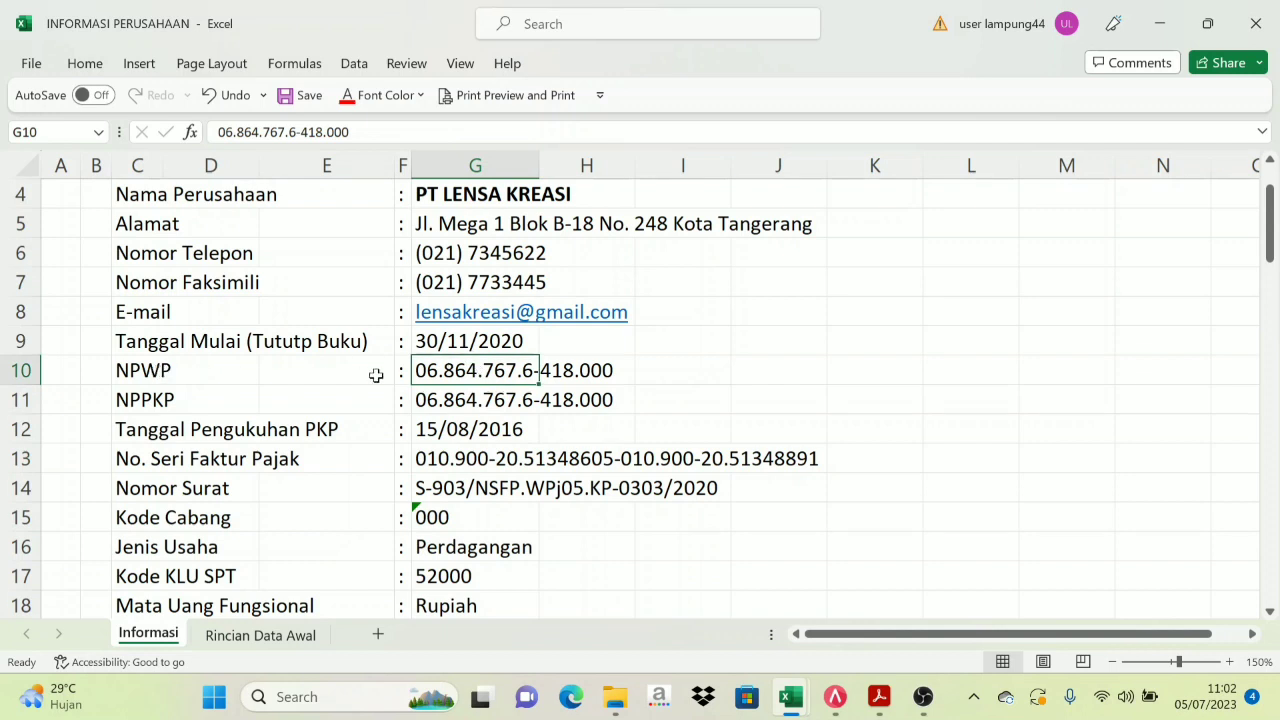
left_click(835, 697)
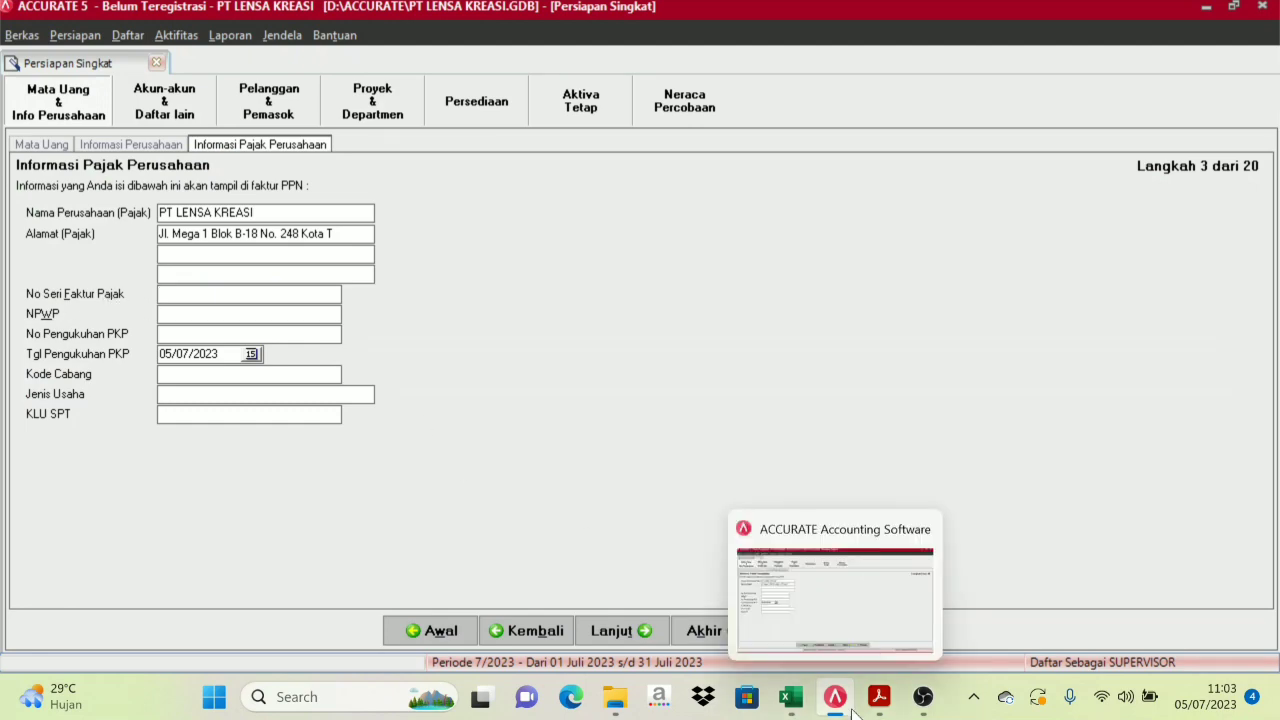
Copy the 010 prefix of the faktur pajak serial in G13 for No Seri Faktur Pajak
mouse_move(790, 697)
left_click(703, 604)
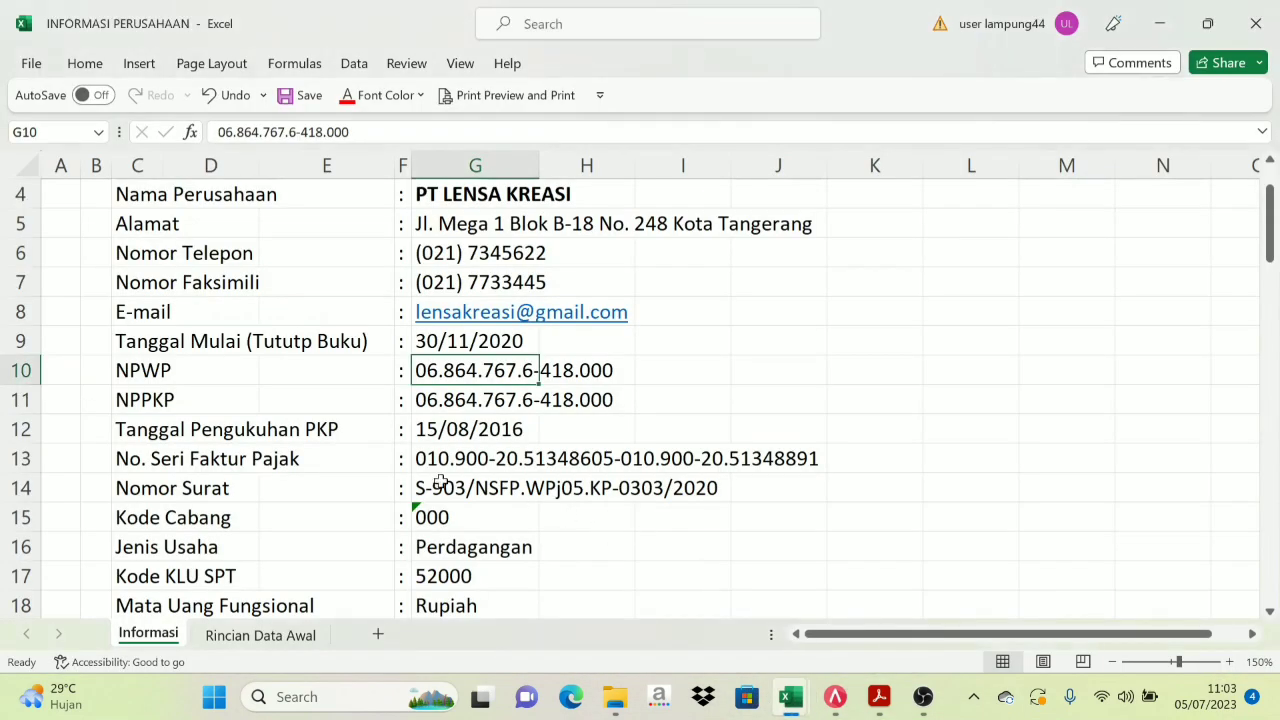
left_click(178, 458)
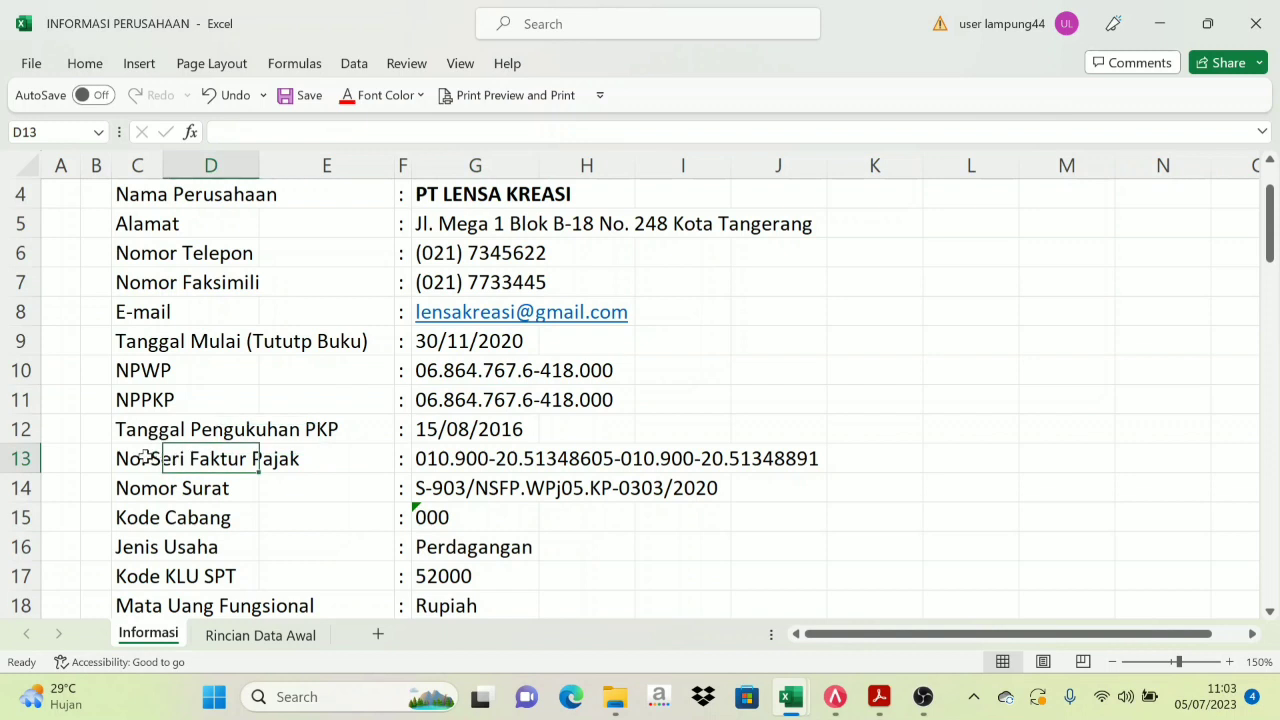
left_click(140, 458)
left_click(405, 456)
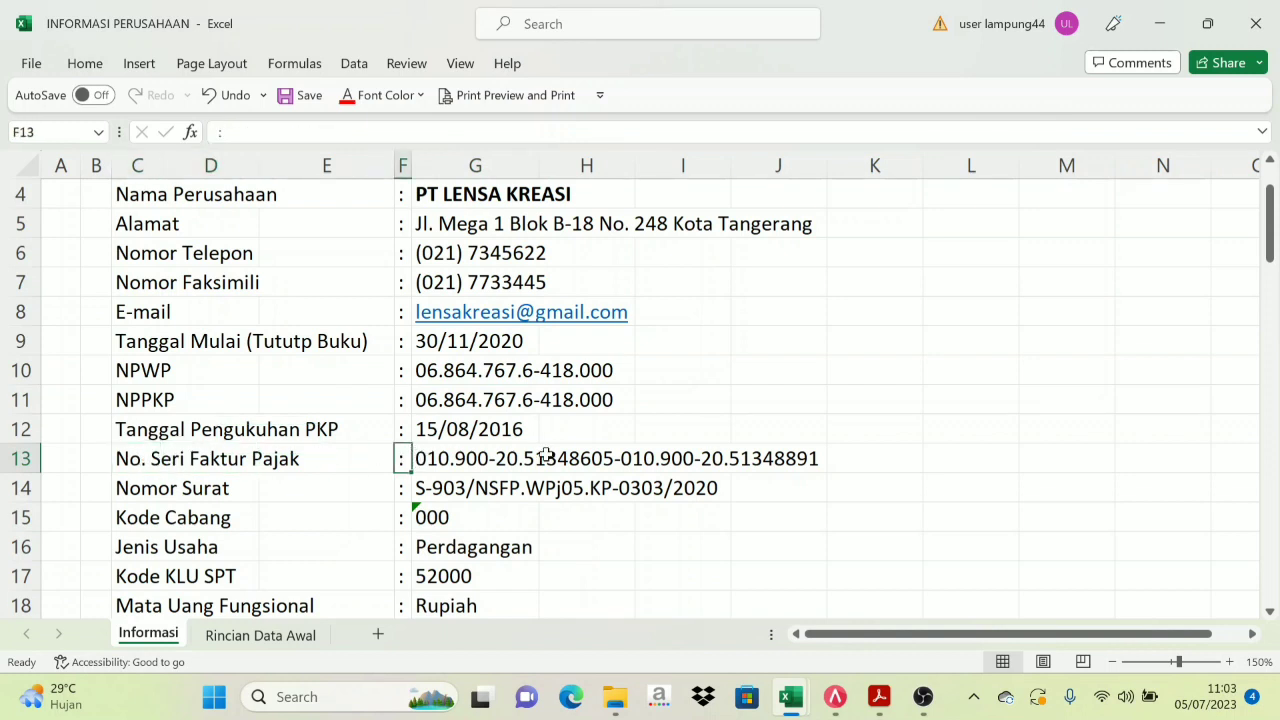
left_click(440, 458)
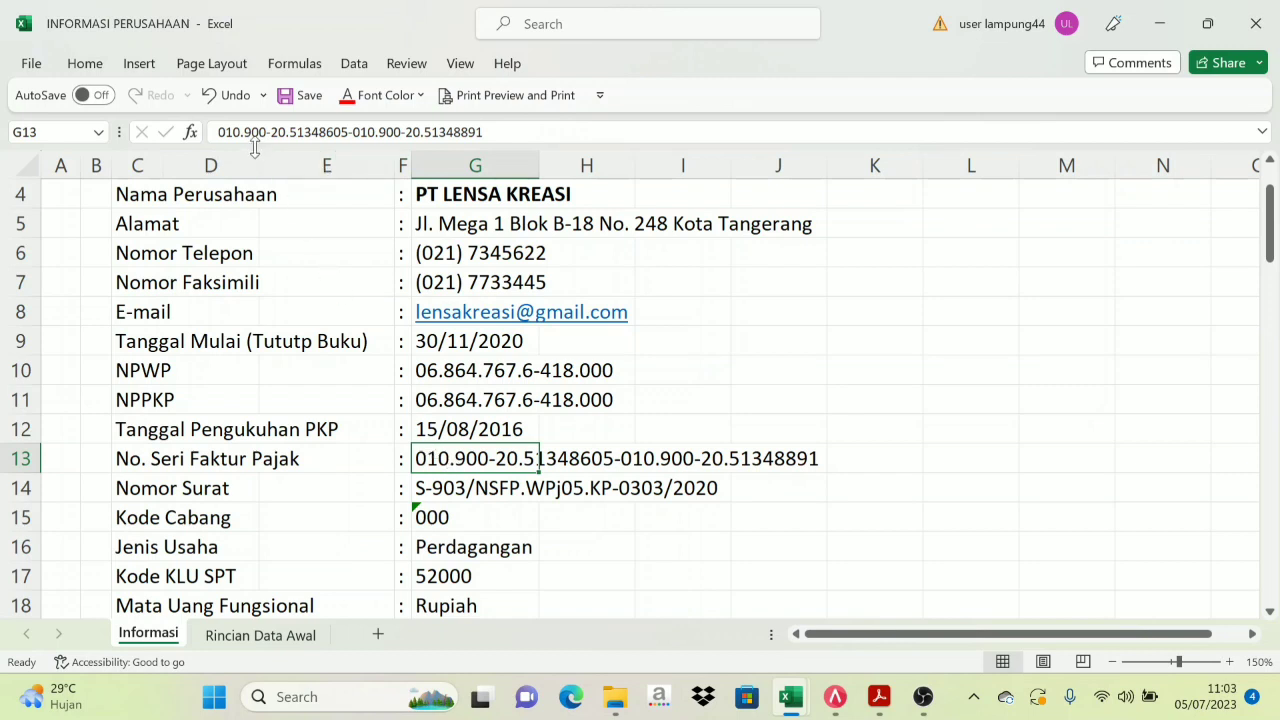
left_click_drag(242, 131, 225, 131)
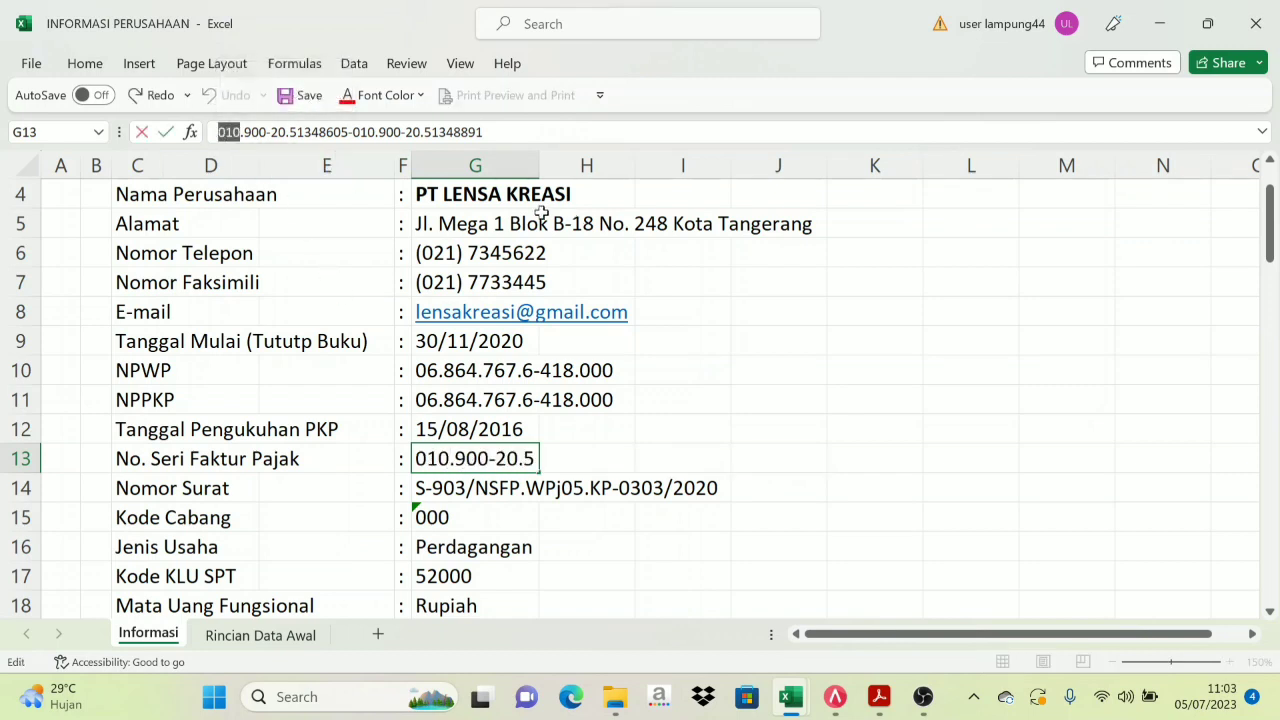
left_click(840, 697)
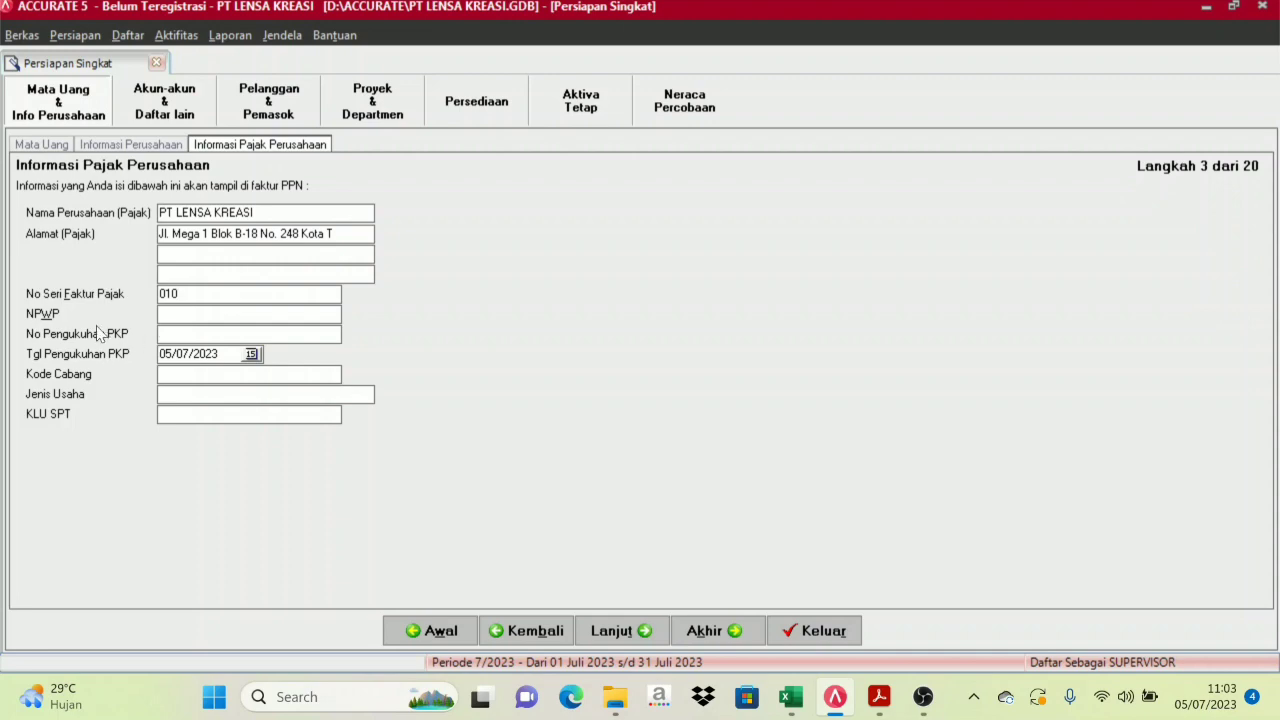
Copy the company NPWP from cell G10 and paste it into the NPWP field
mouse_move(795, 698)
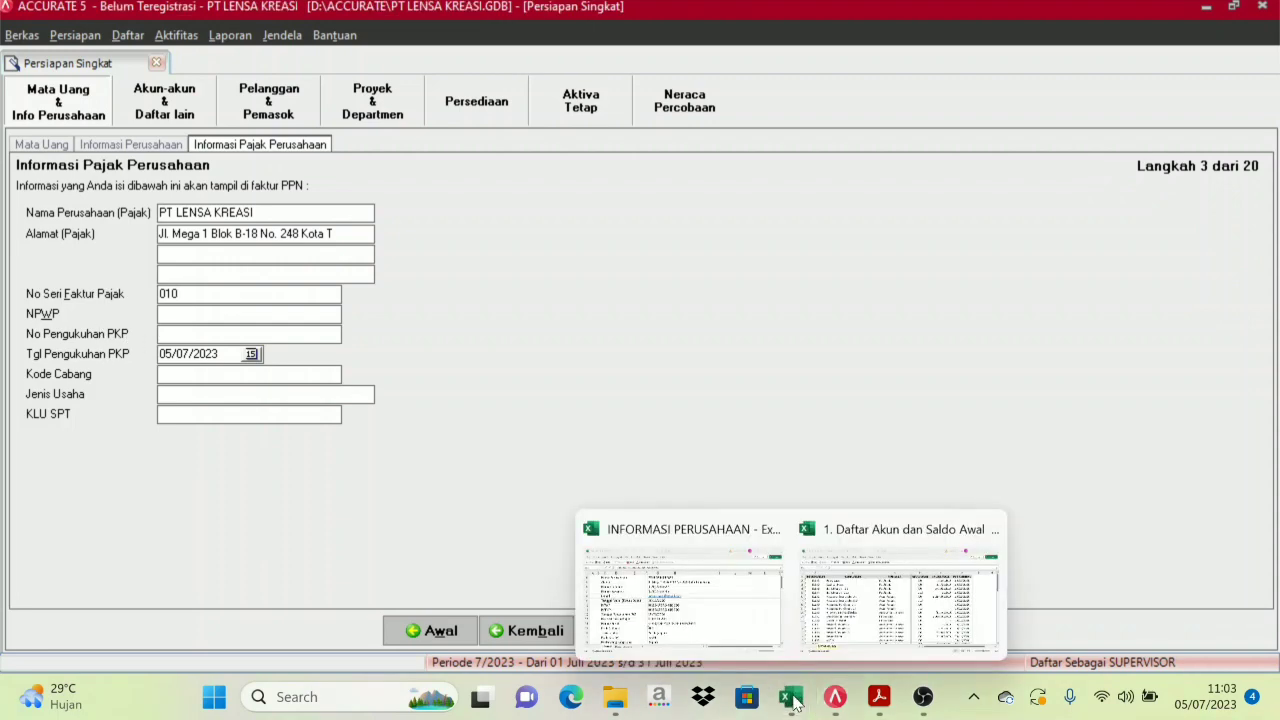
left_click(697, 594)
left_click(164, 370)
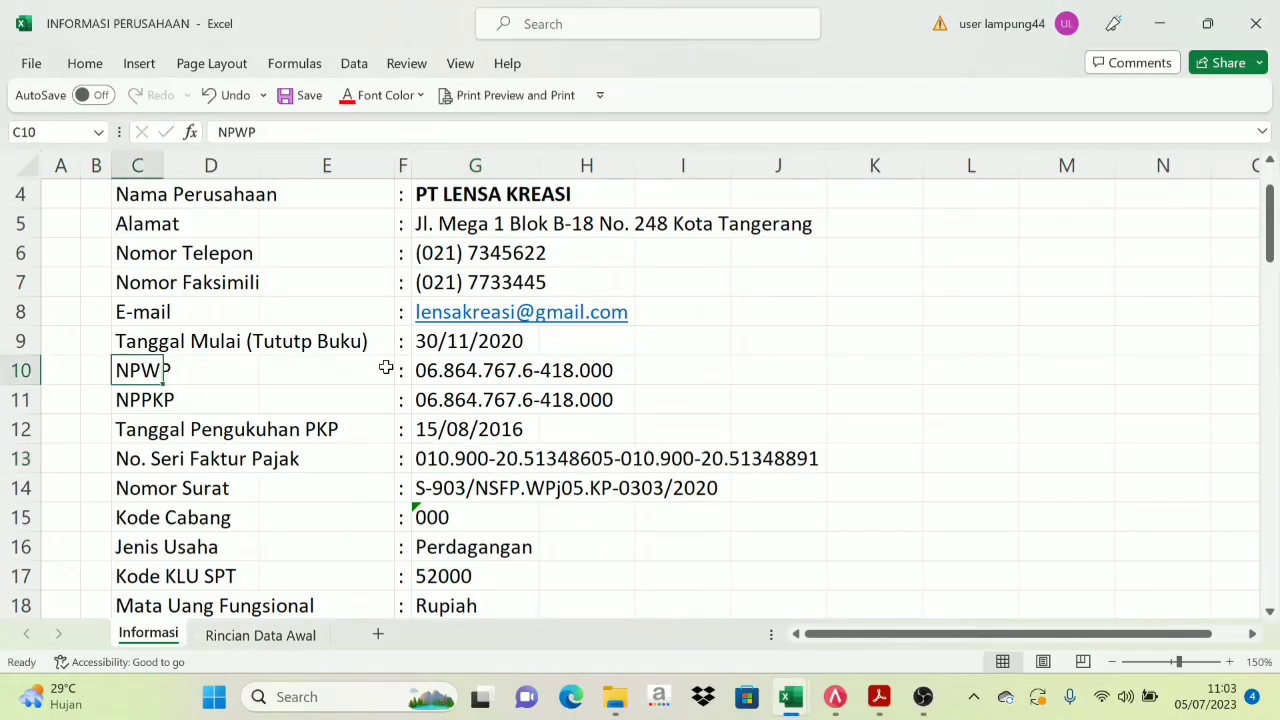
left_click(447, 365)
left_click_drag(354, 133, 180, 135)
key("ctrl+c")
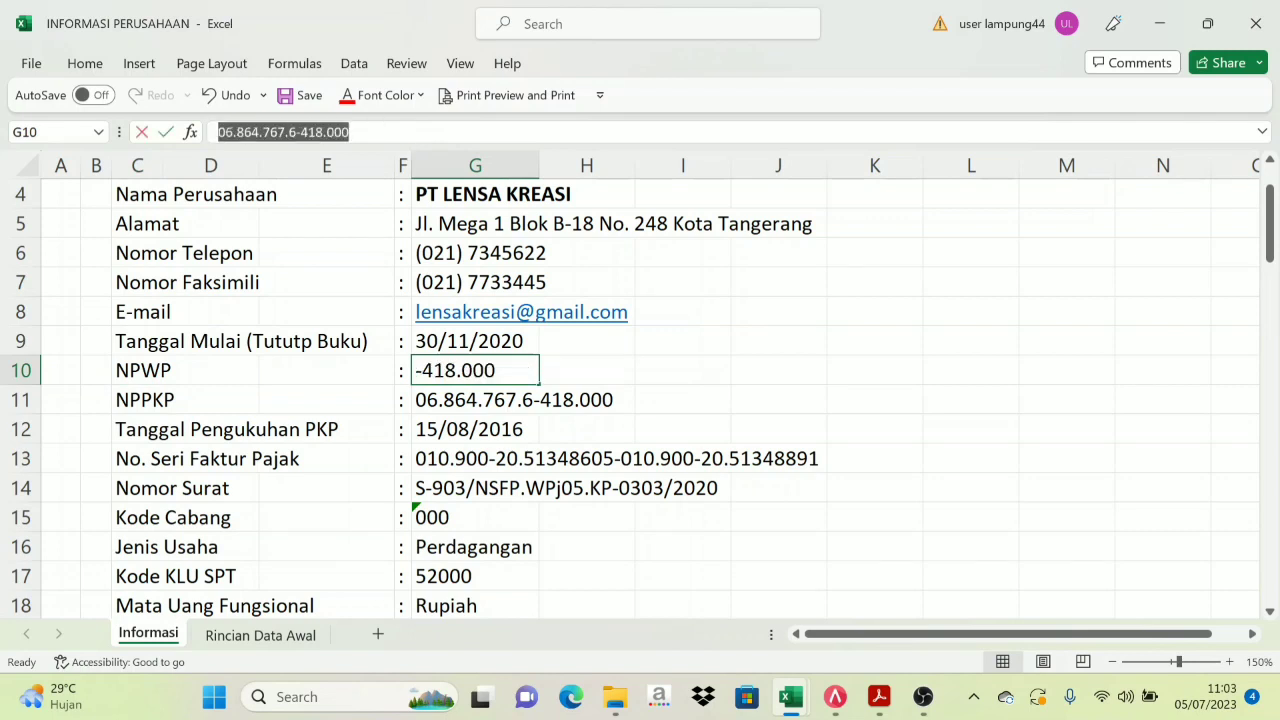
mouse_move(835, 697)
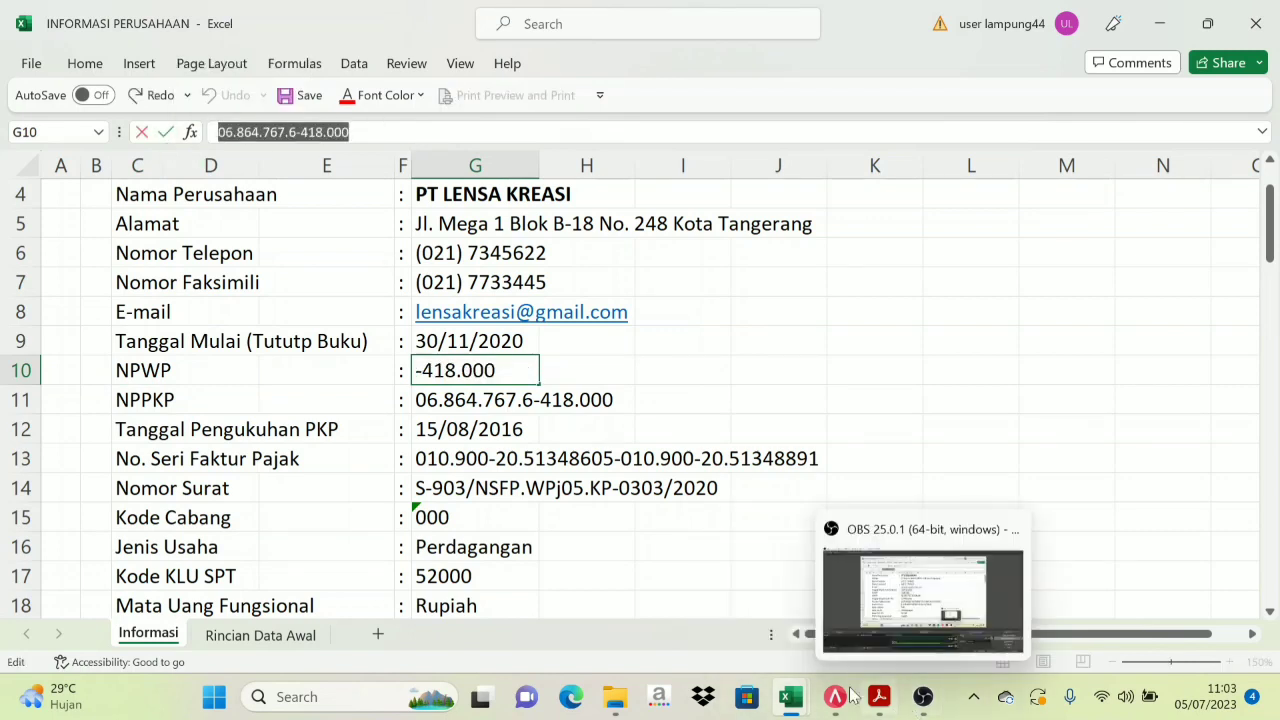
left_click(740, 630)
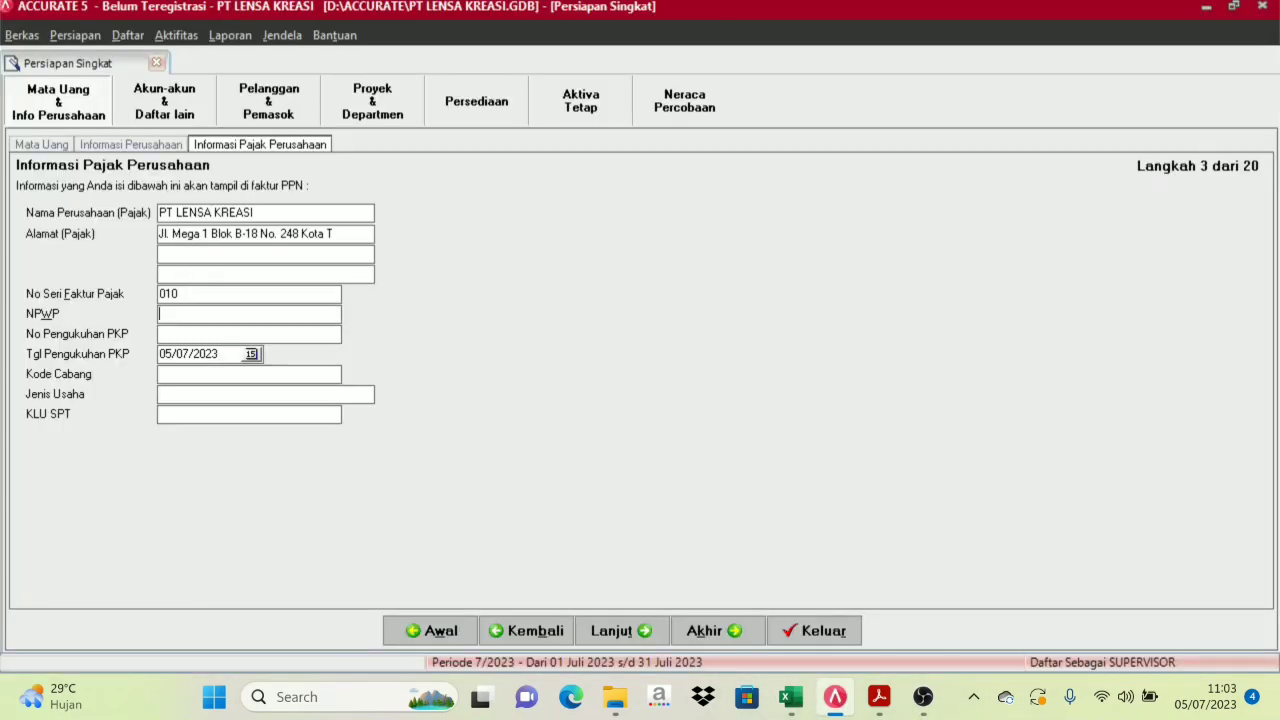
key("ctrl+v")
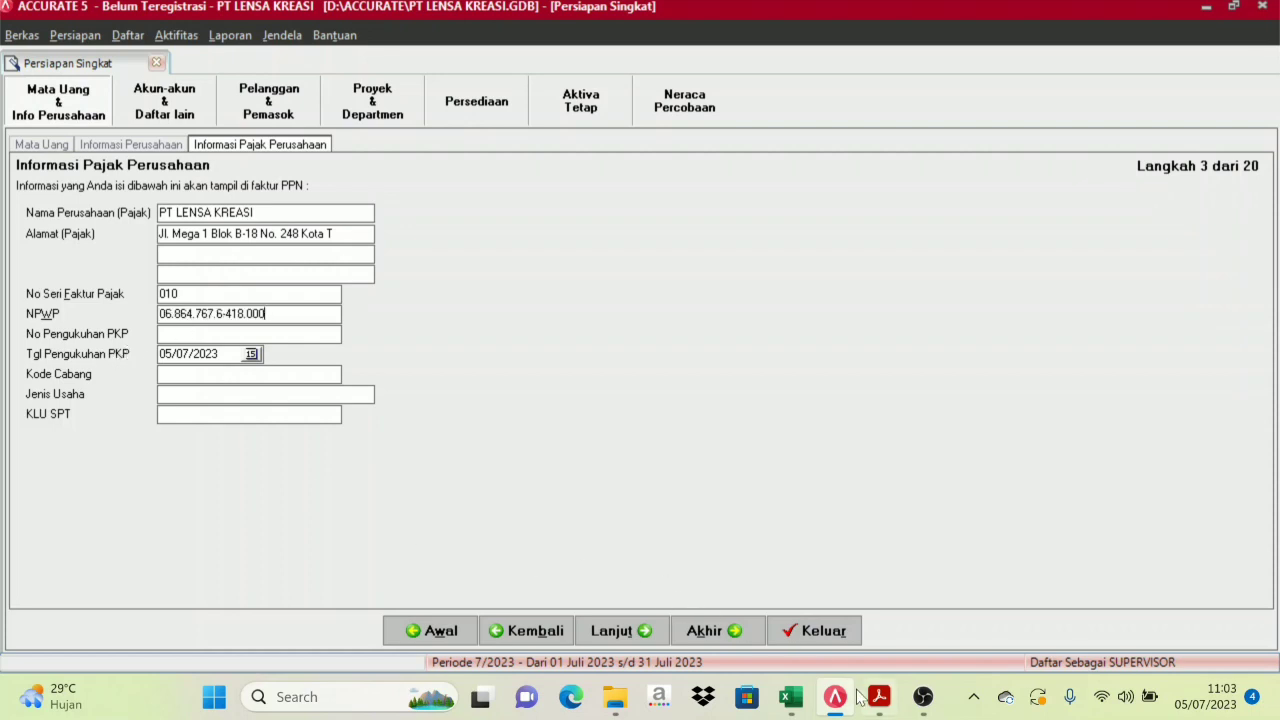
mouse_move(790, 697)
left_click(705, 611)
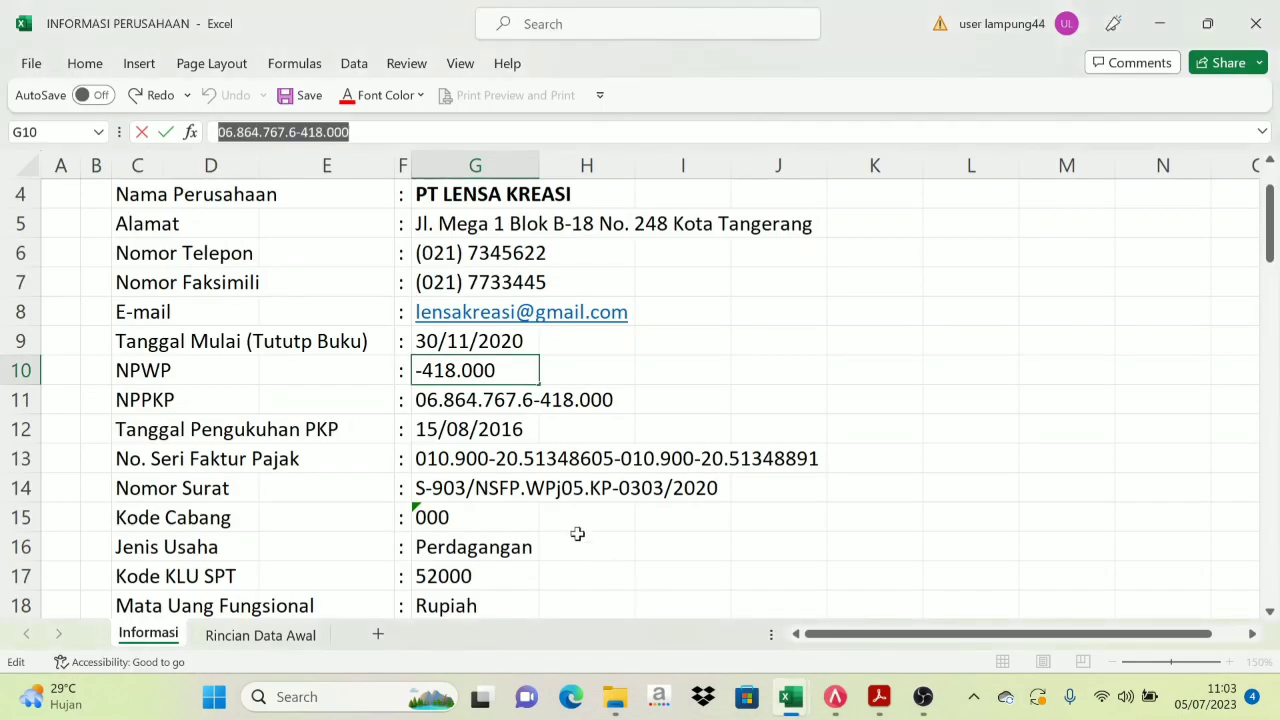
left_click(700, 405)
Paste the PKP number and PKP date 15/08/2016 from Excel into the tax form
left_click(530, 400)
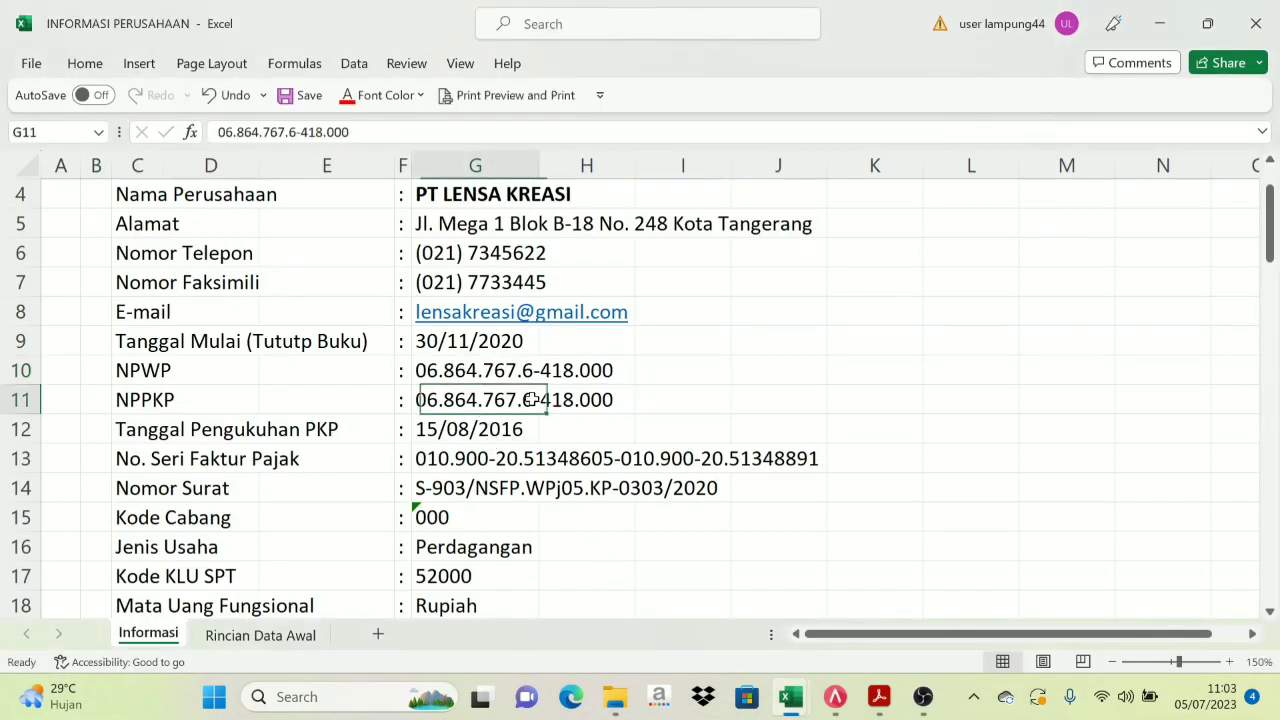
left_click(836, 700)
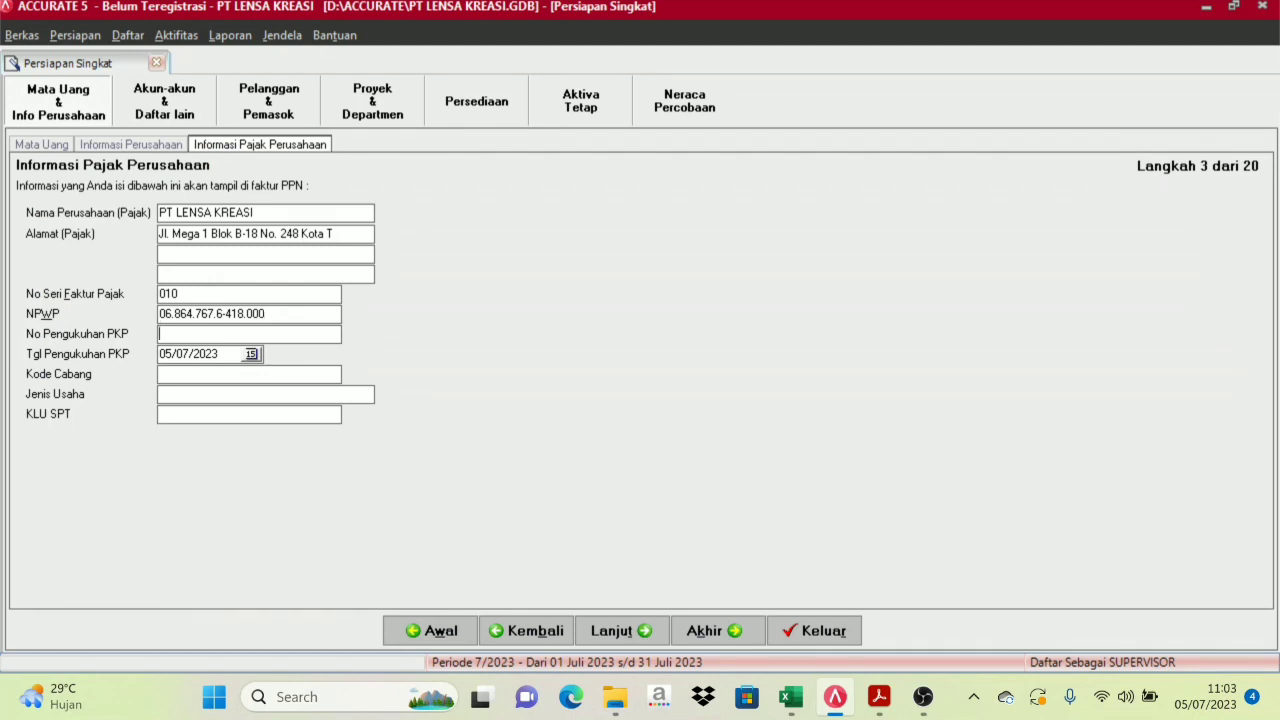
key("ctrl+v")
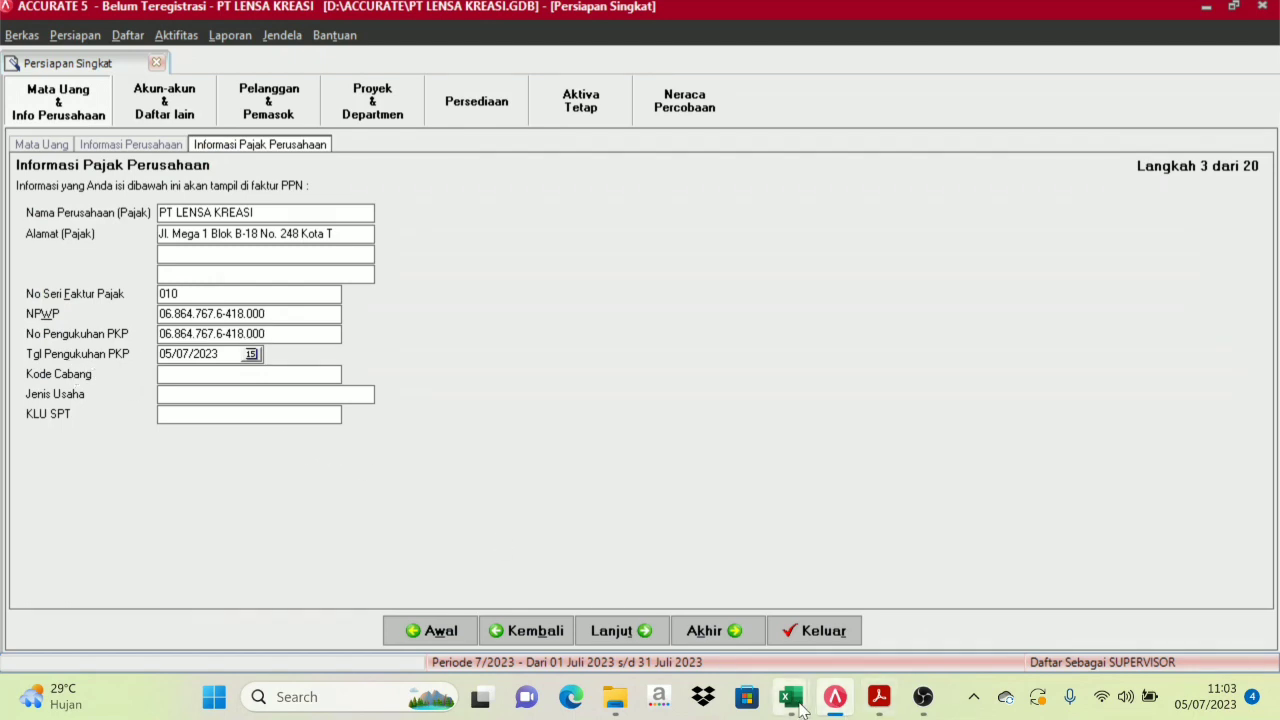
mouse_move(800, 708)
left_click(692, 598)
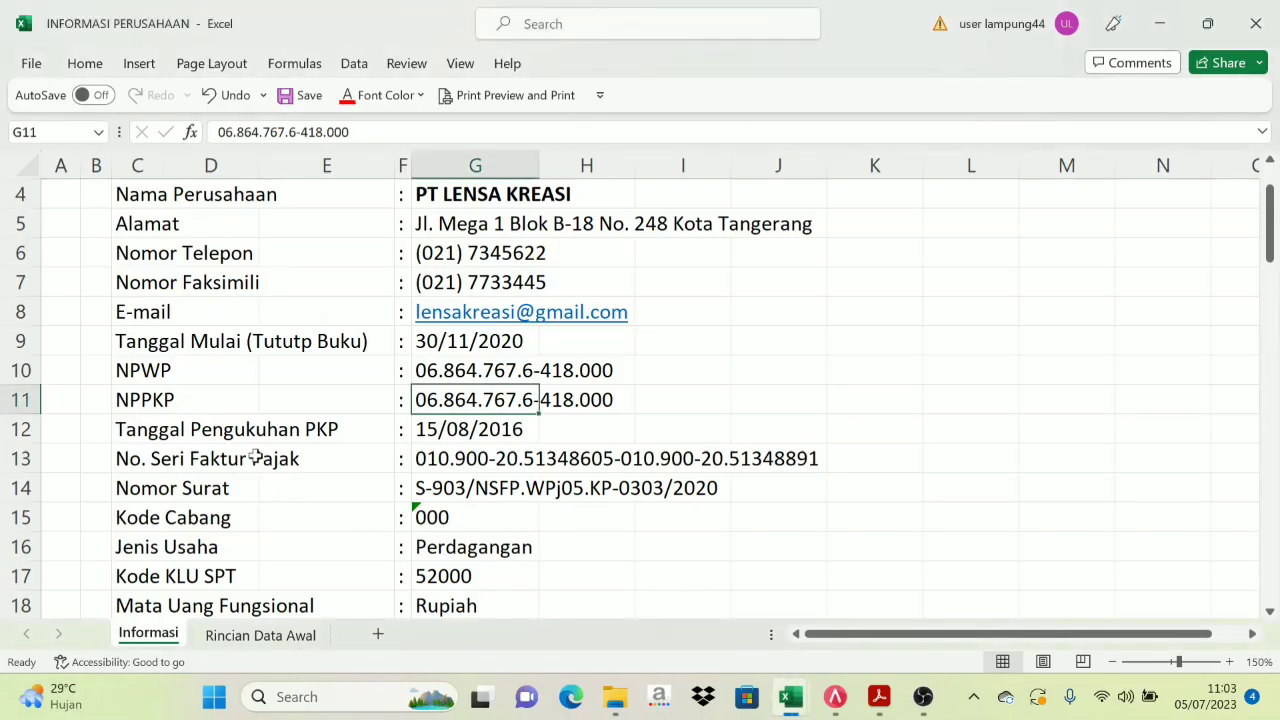
left_click(452, 428)
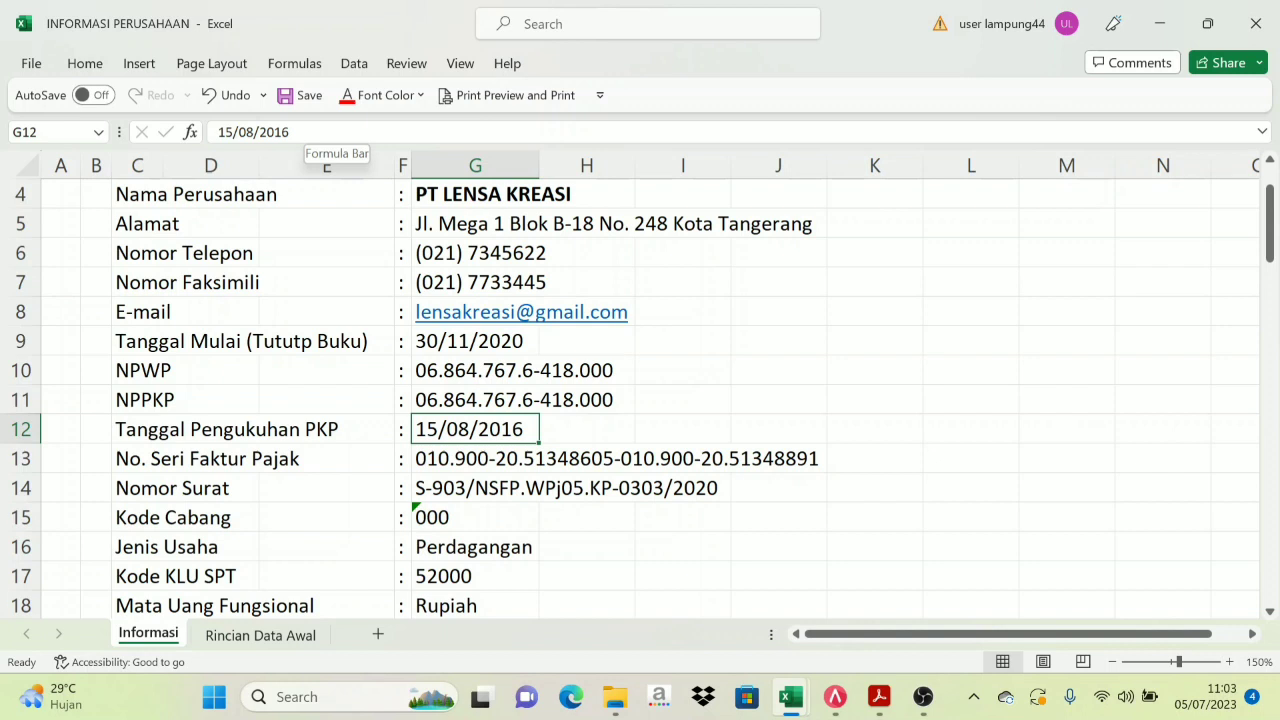
left_click_drag(298, 132, 178, 138)
key("ctrl+c")
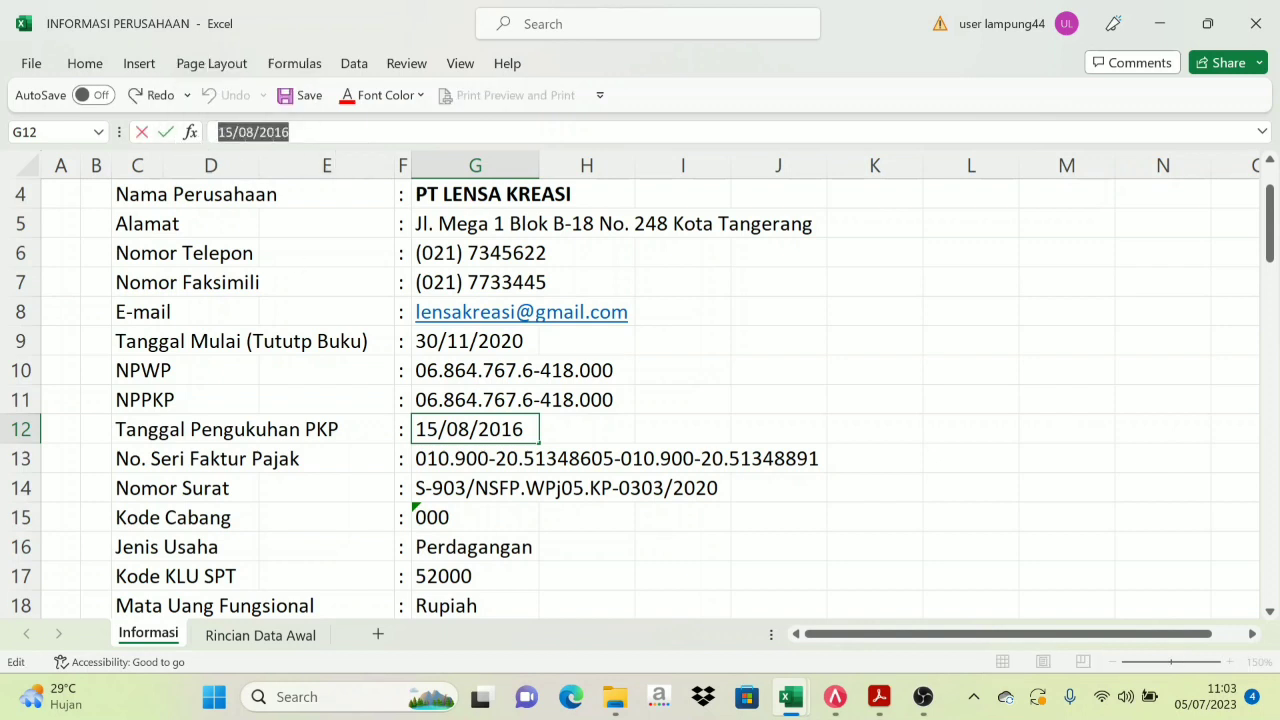
left_click(835, 704)
left_click_drag(220, 354, 165, 354)
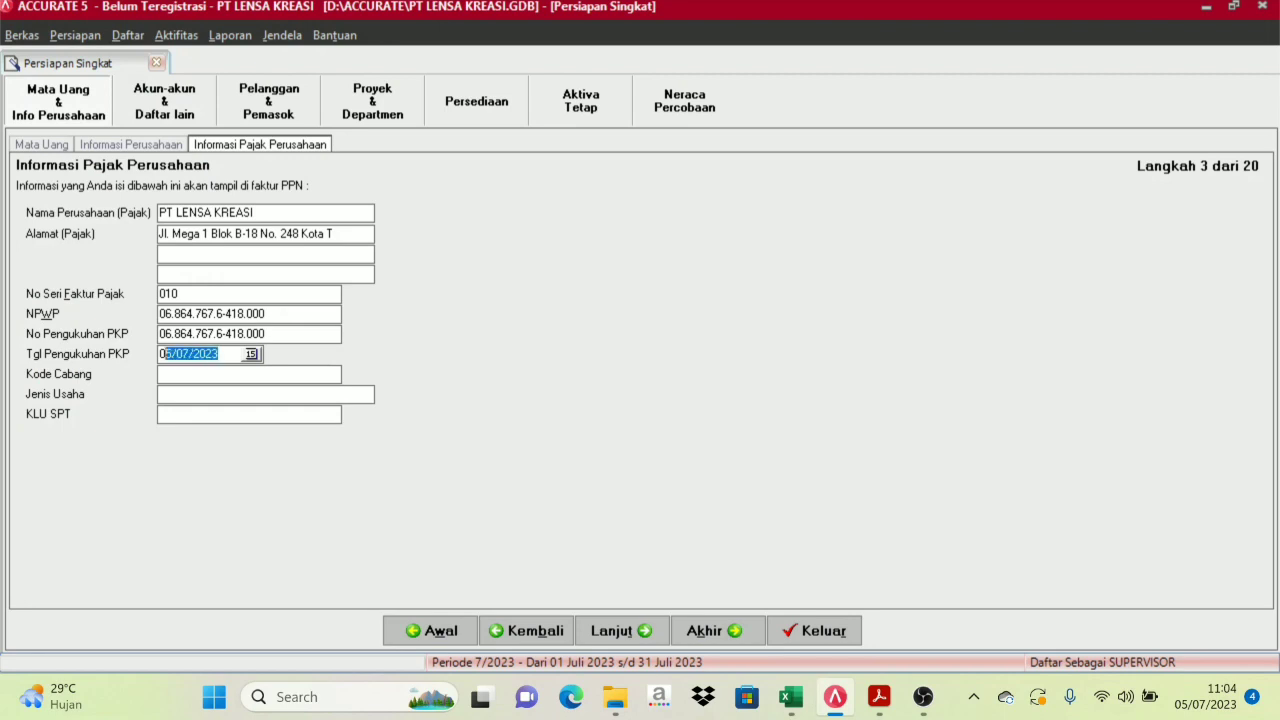
key("ctrl+v")
Fill Jenis Usaha with Perdagangan copied from cell G16
mouse_move(790, 697)
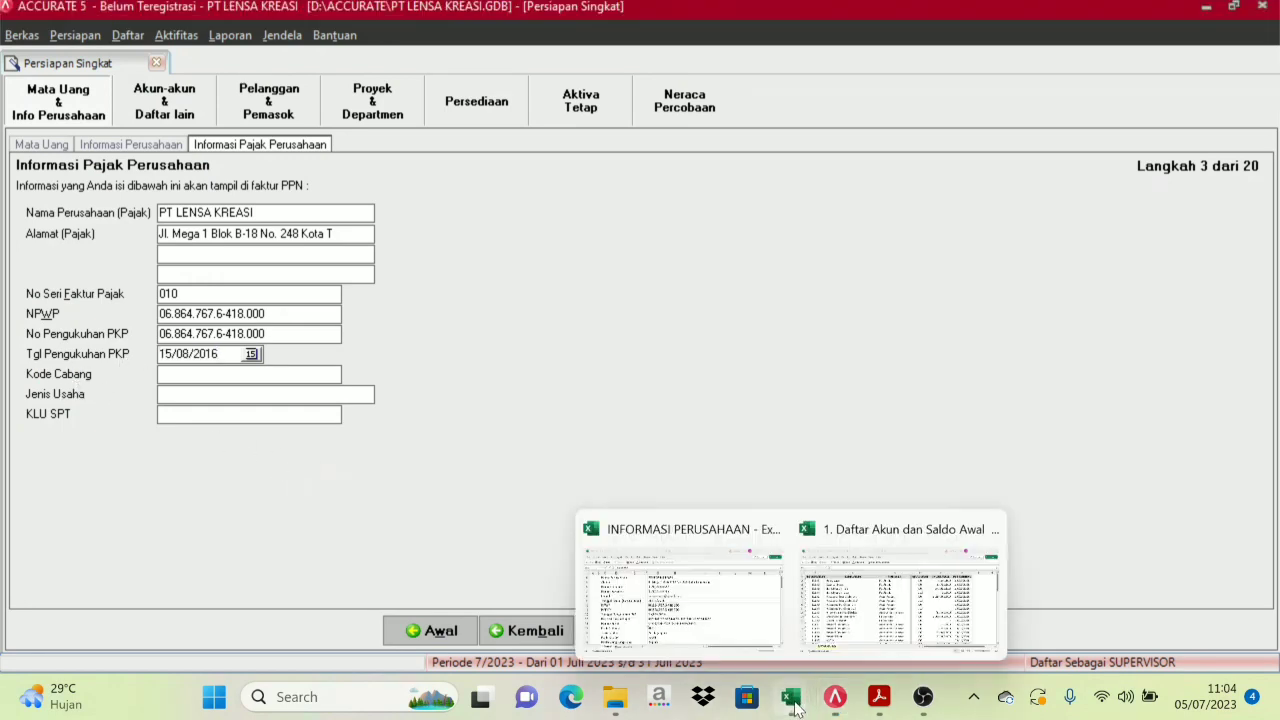
left_click(687, 620)
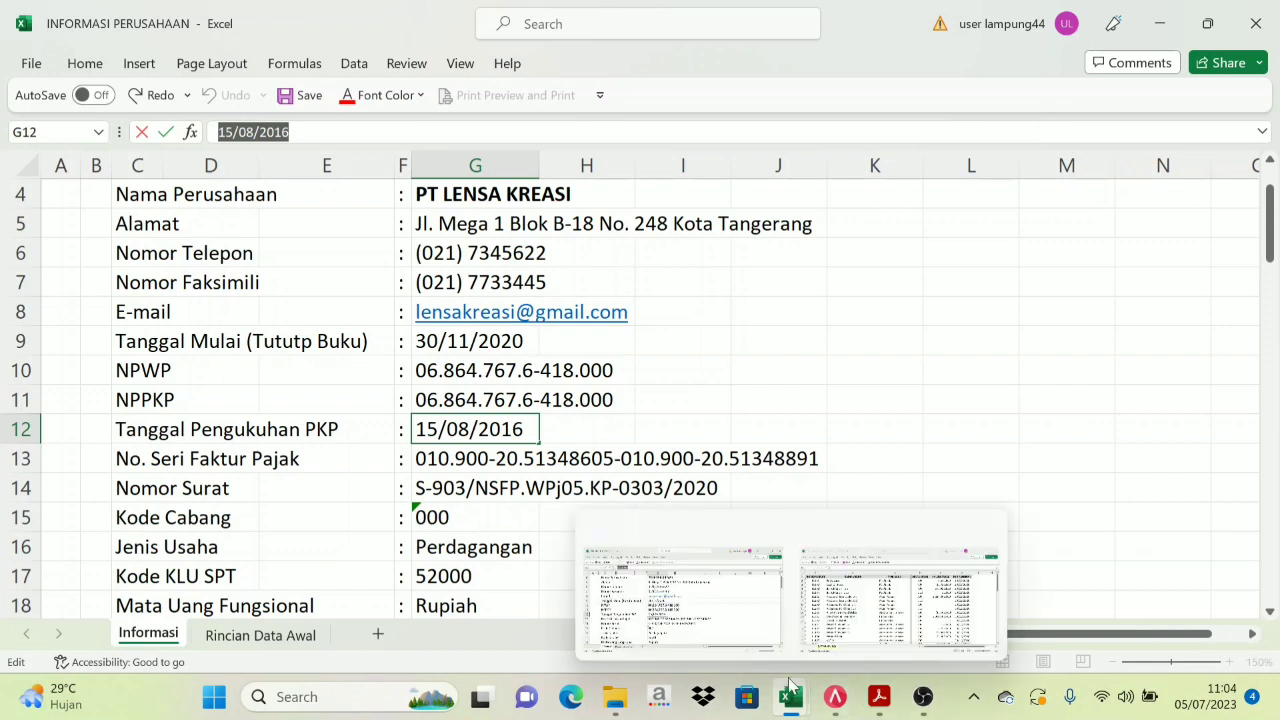
left_click(835, 697)
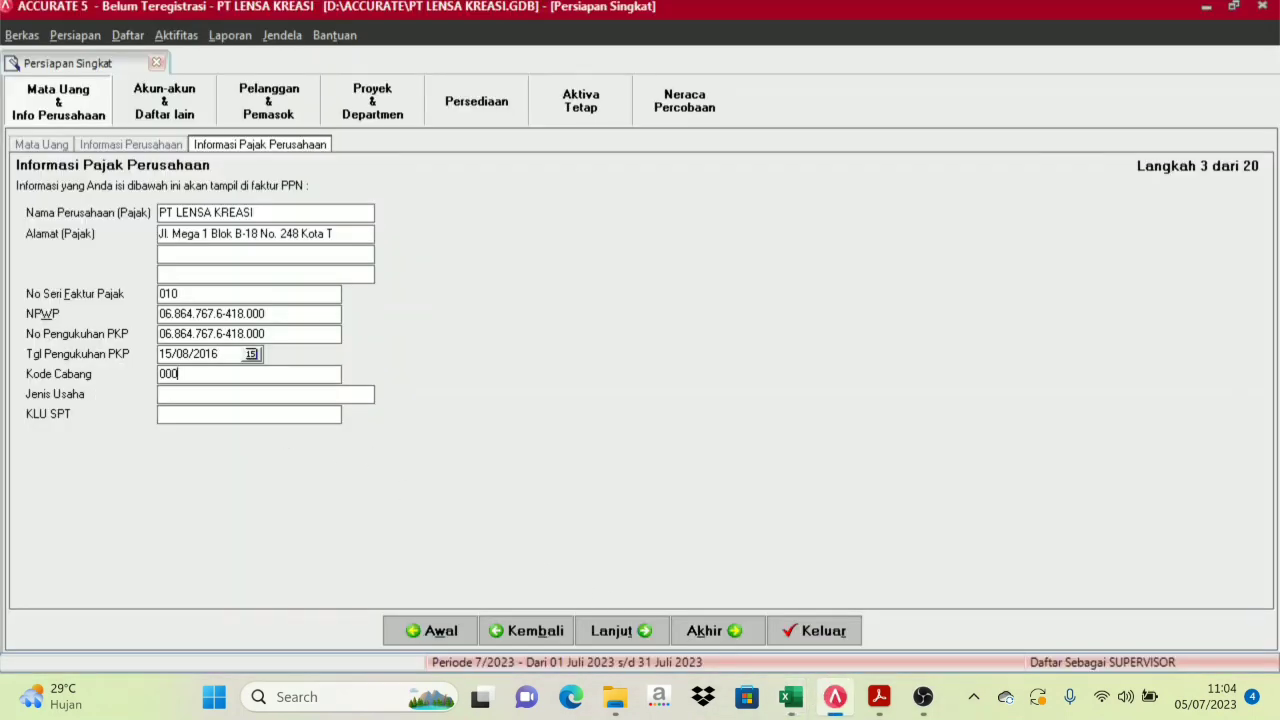
mouse_move(790, 697)
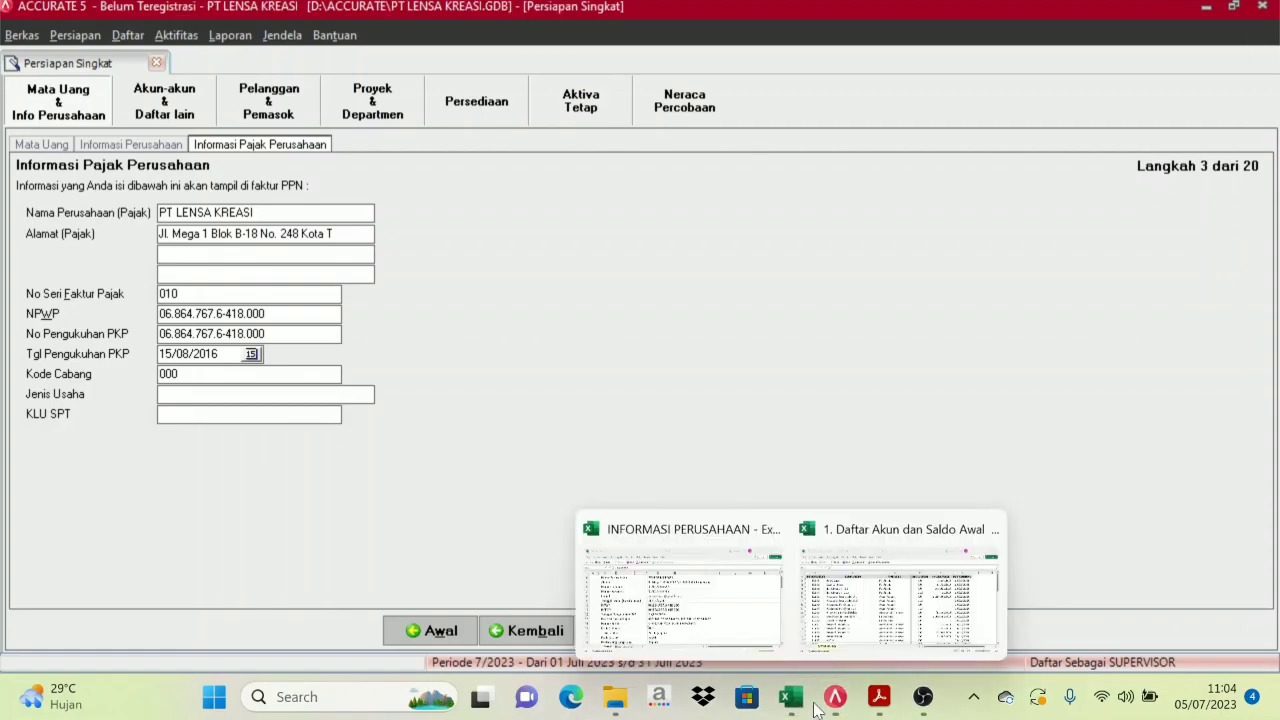
left_click(725, 622)
left_click(480, 550)
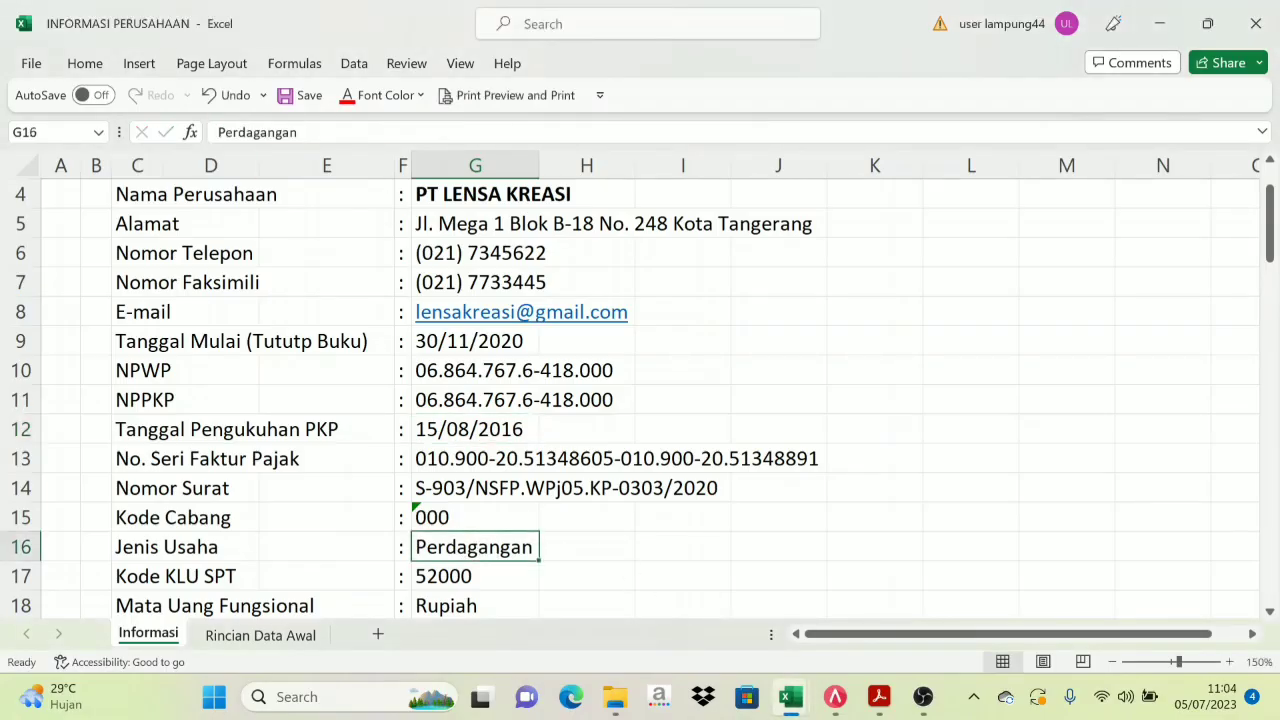
left_click_drag(298, 132, 216, 132)
key("ctrl+c")
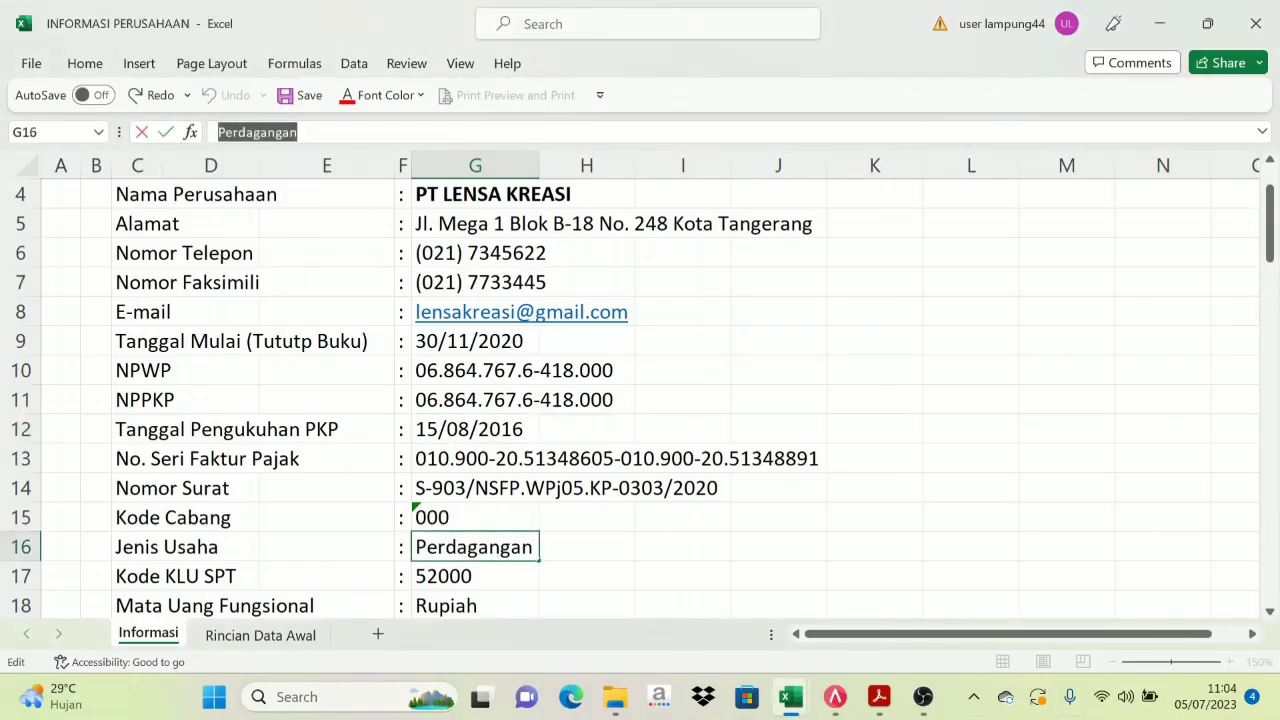
left_click(835, 697)
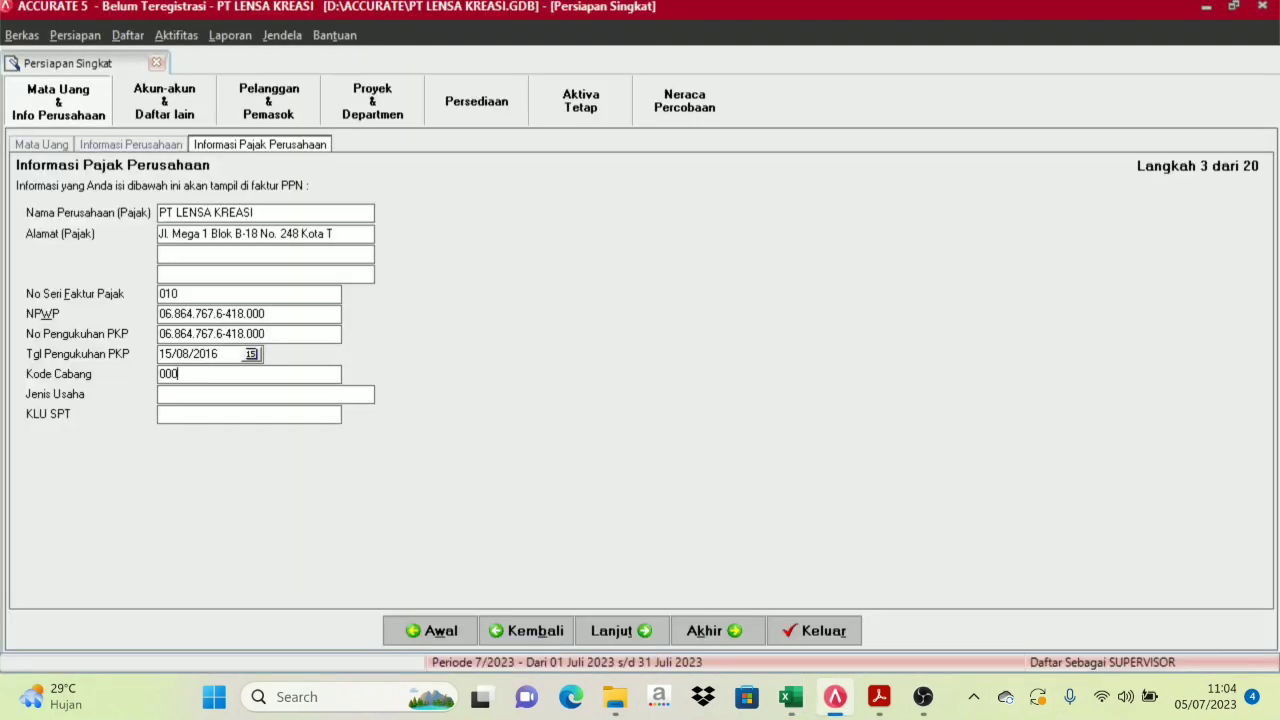
key("ctrl+v")
Copy the KLU SPT value 52000 from cell G17 into the tax form
mouse_move(790, 697)
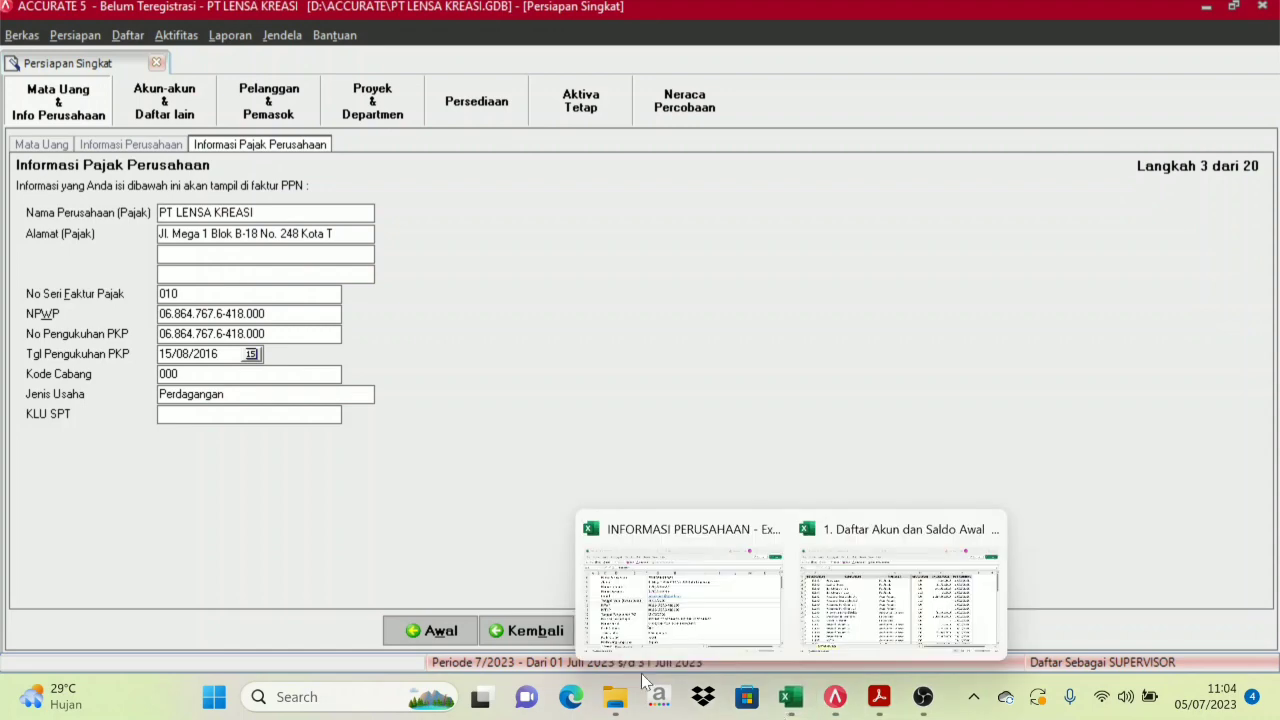
left_click(762, 606)
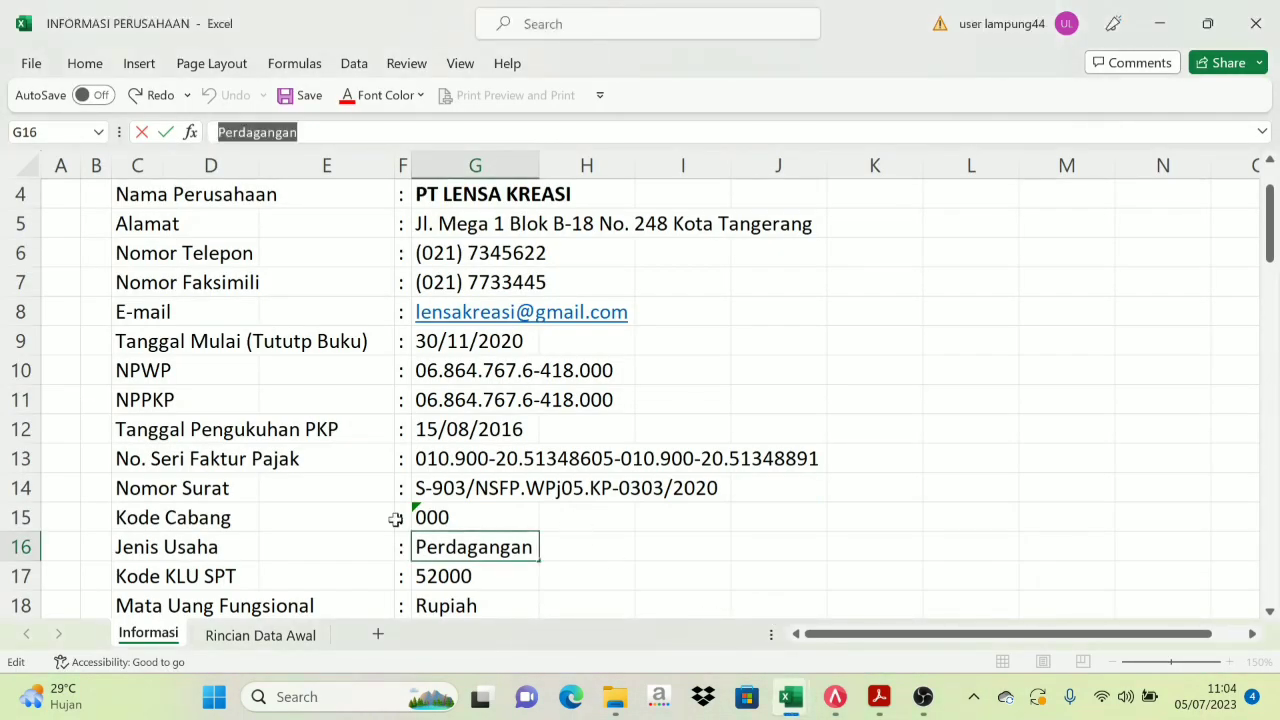
scroll(177, 562, "down", 1)
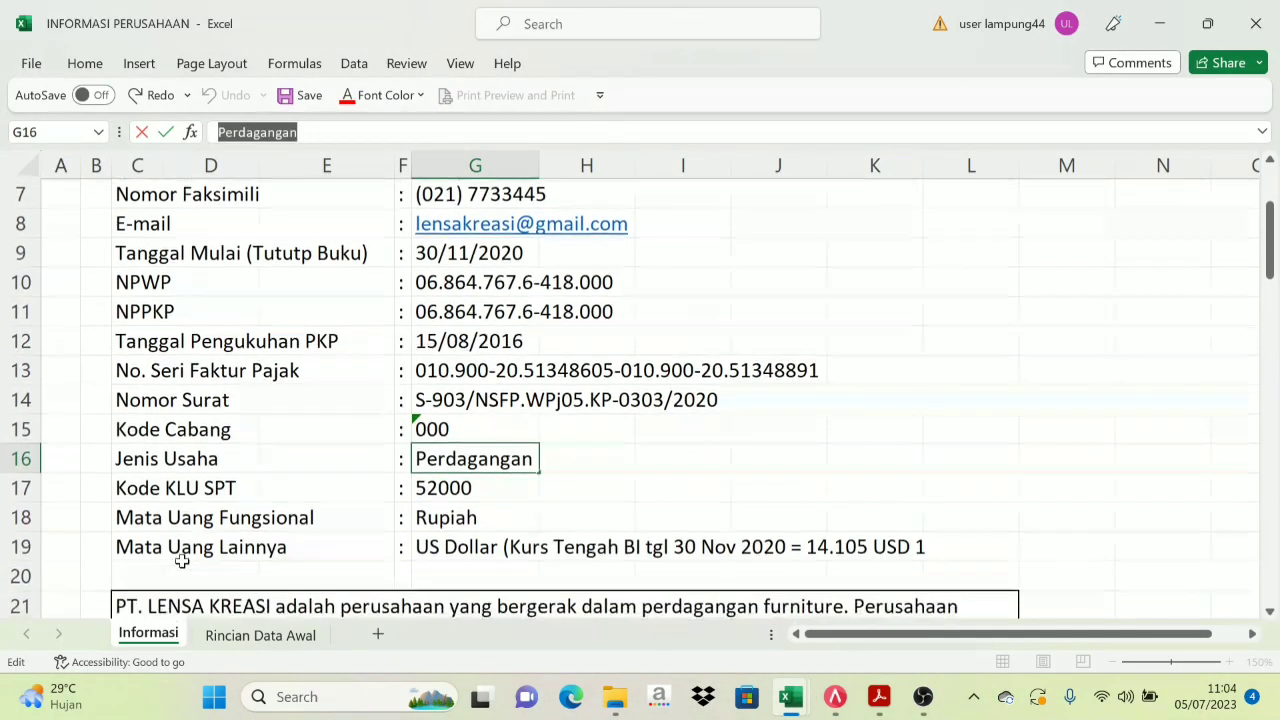
left_click(437, 488)
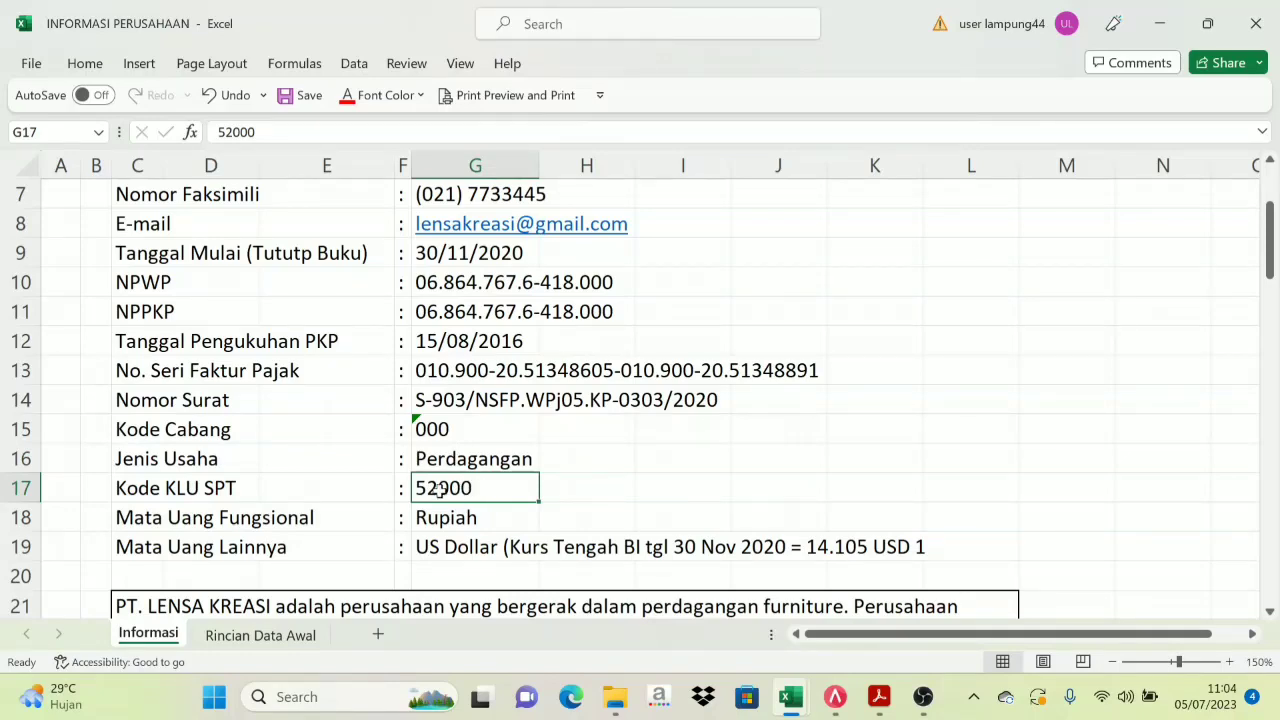
left_click(833, 700)
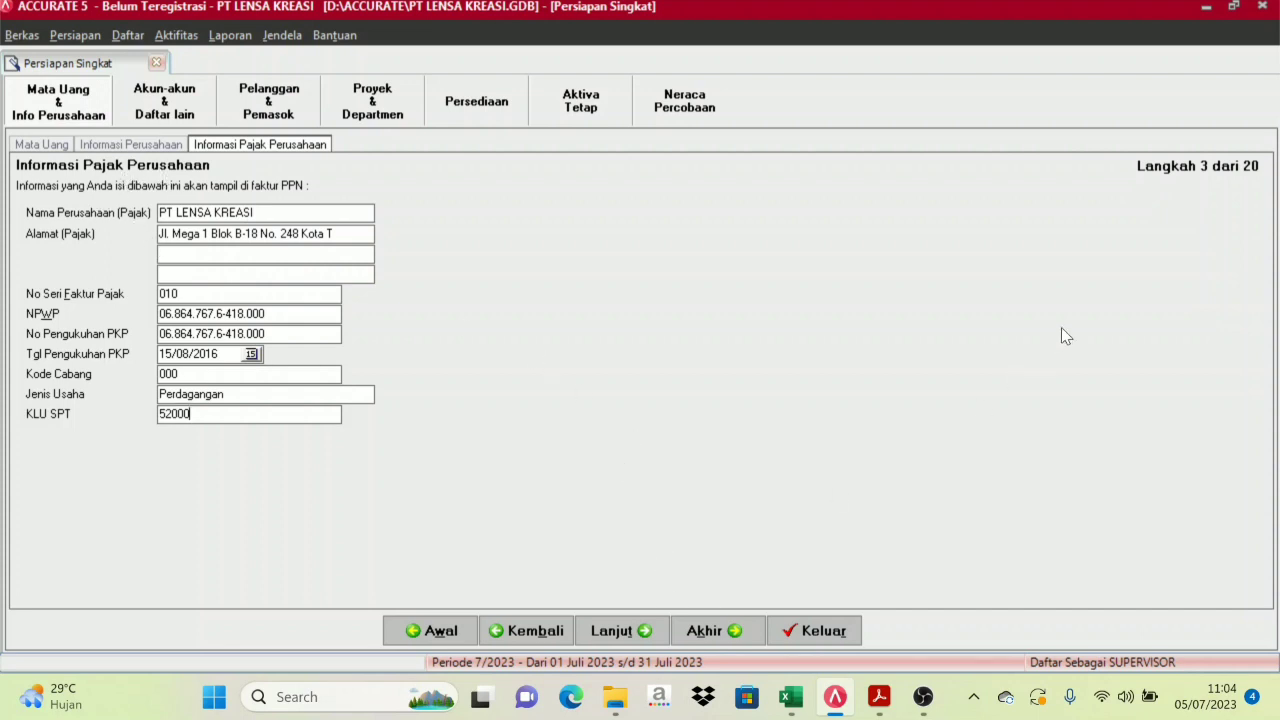
Advance to Langkah 4 and compare Daftar Akun with the Daftar Akun dan Saldo Awal workbook
left_click(643, 632)
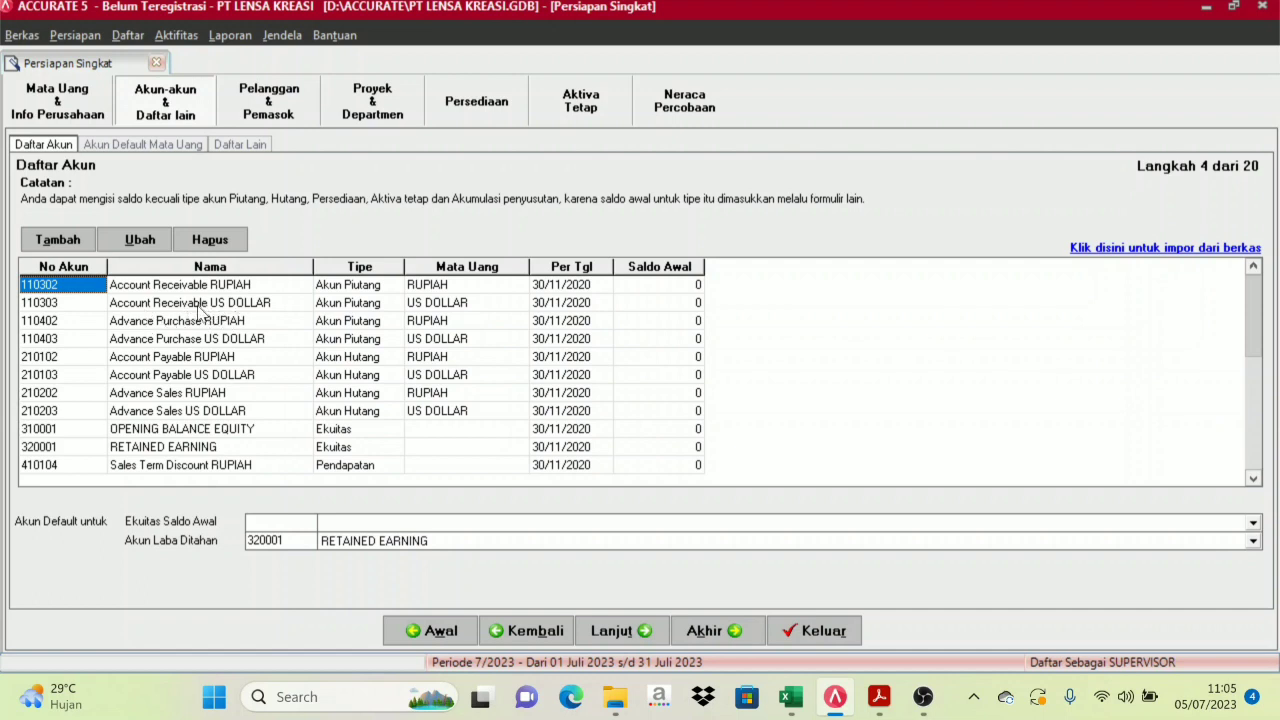
left_click(184, 305)
key("Up")
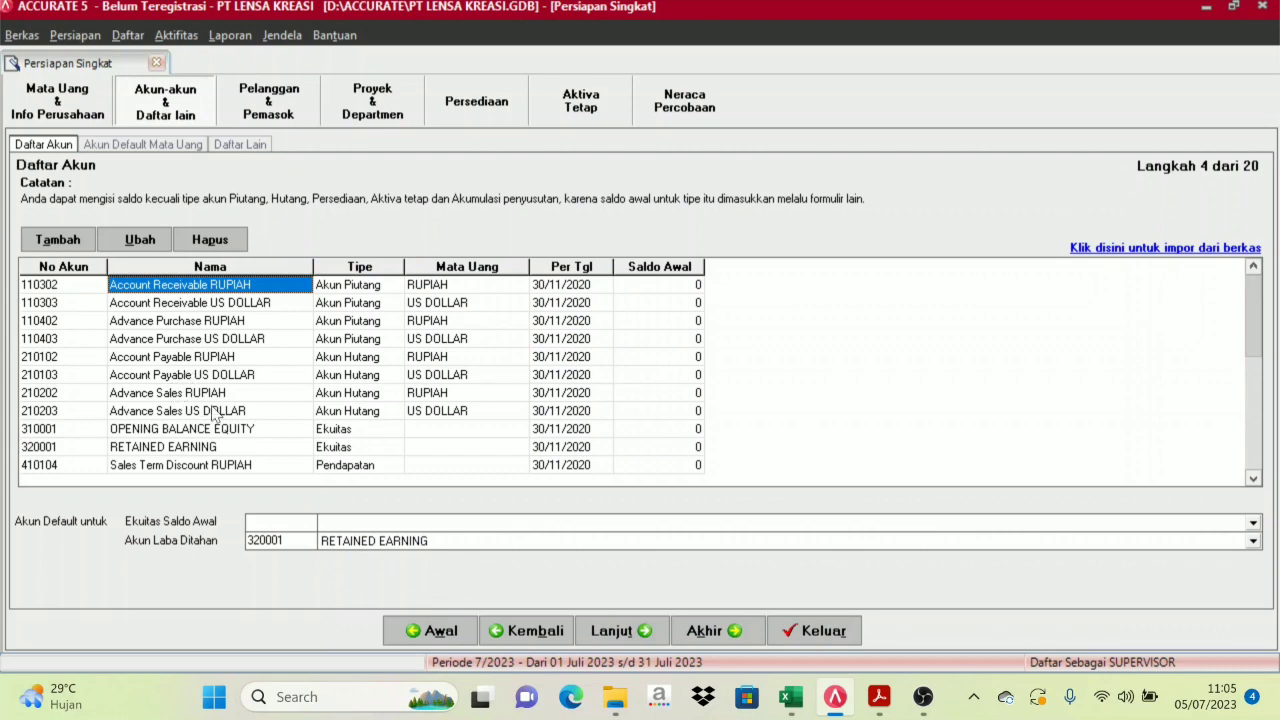
mouse_move(800, 708)
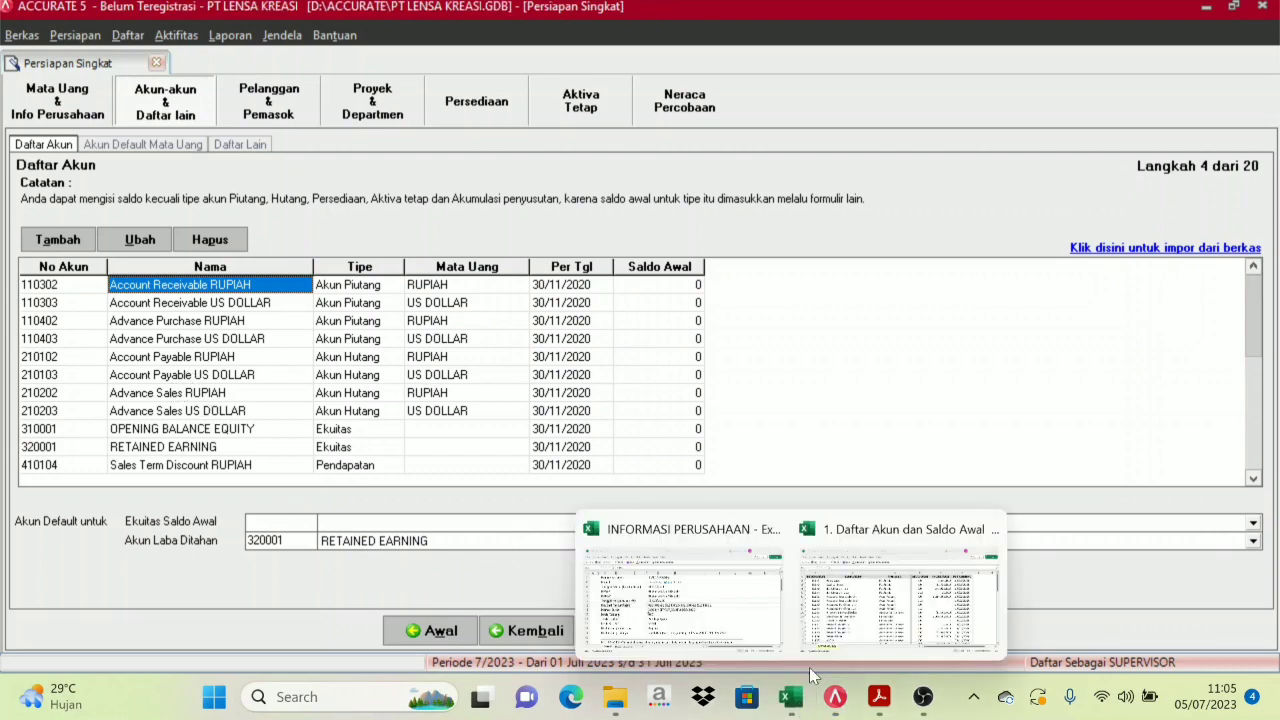
left_click(915, 580)
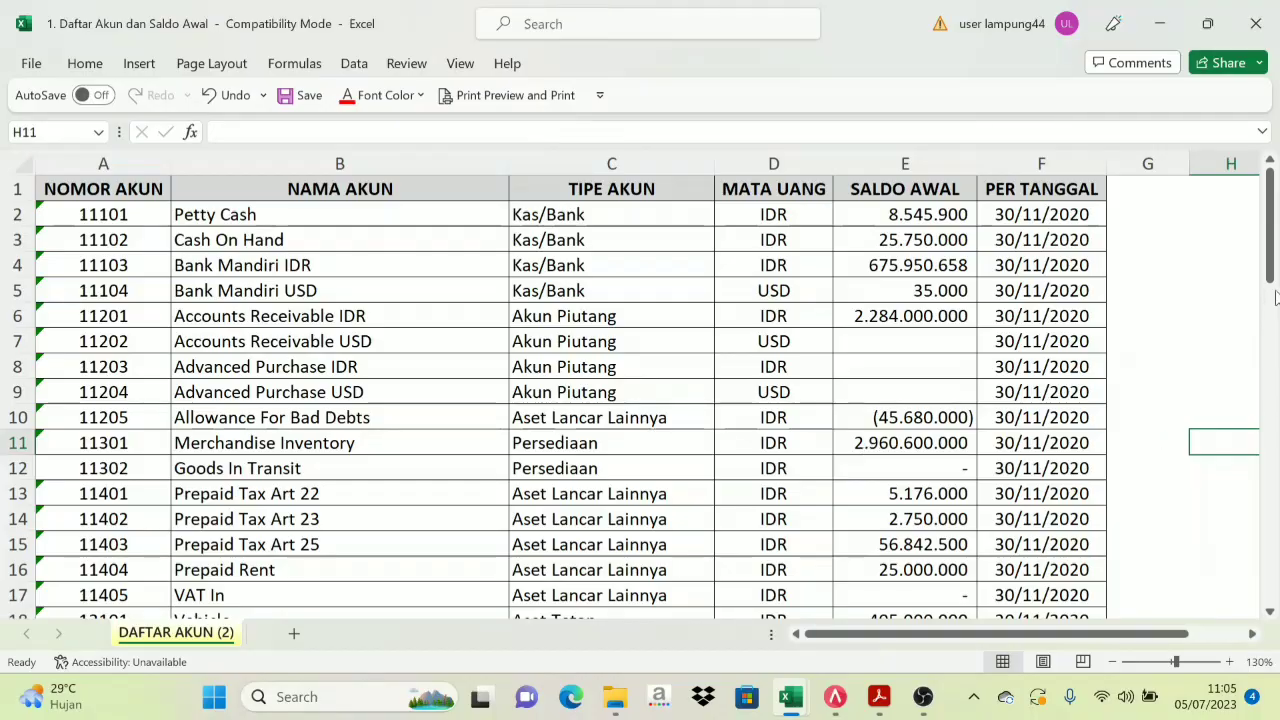
mouse_move(1274, 247)
left_mouse_down()
mouse_move(1277, 350)
mouse_move(1278, 247)
left_mouse_up()
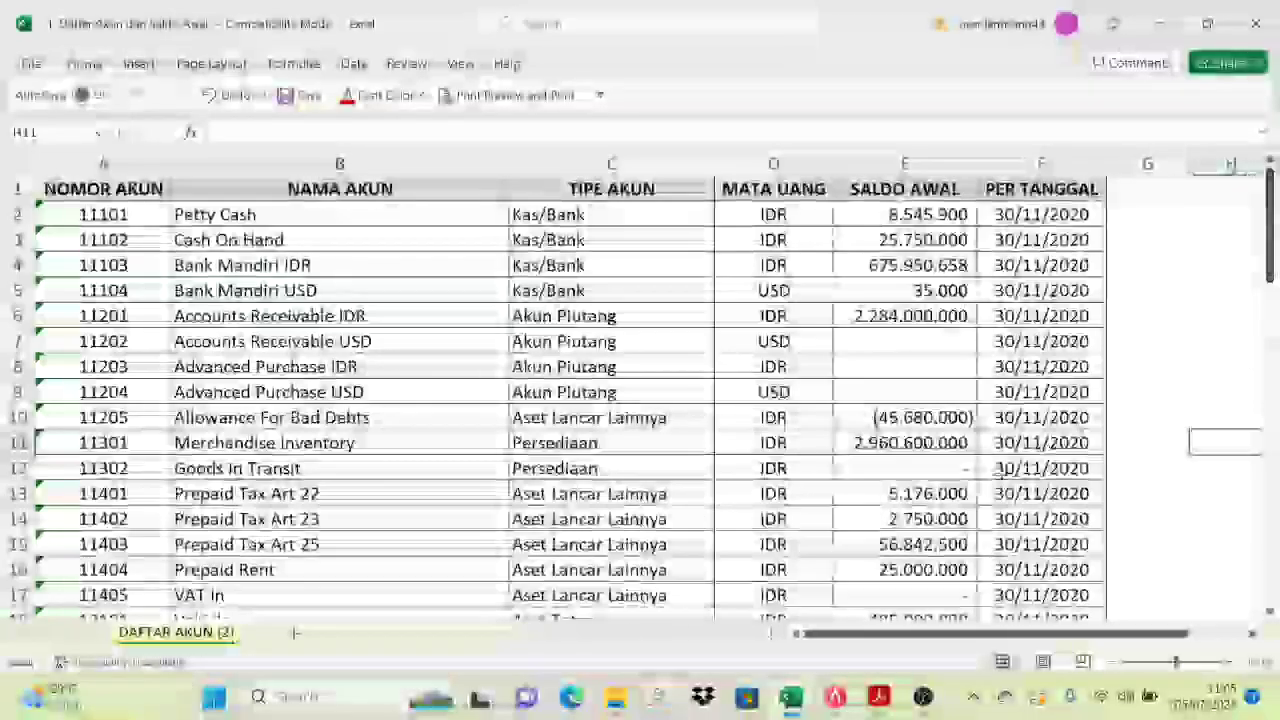
left_click(835, 697)
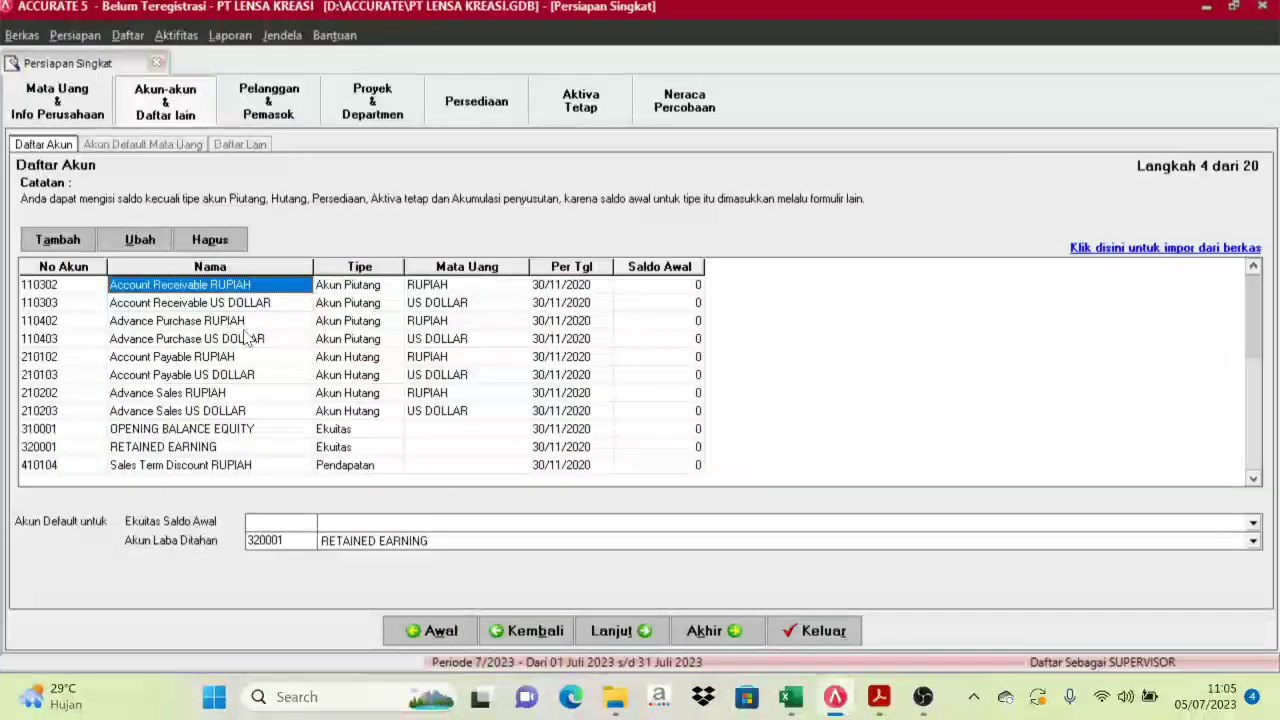
Review the preloaded Advance Purchase, Advance Sales and Sales Term Discount accounts
left_click(137, 340)
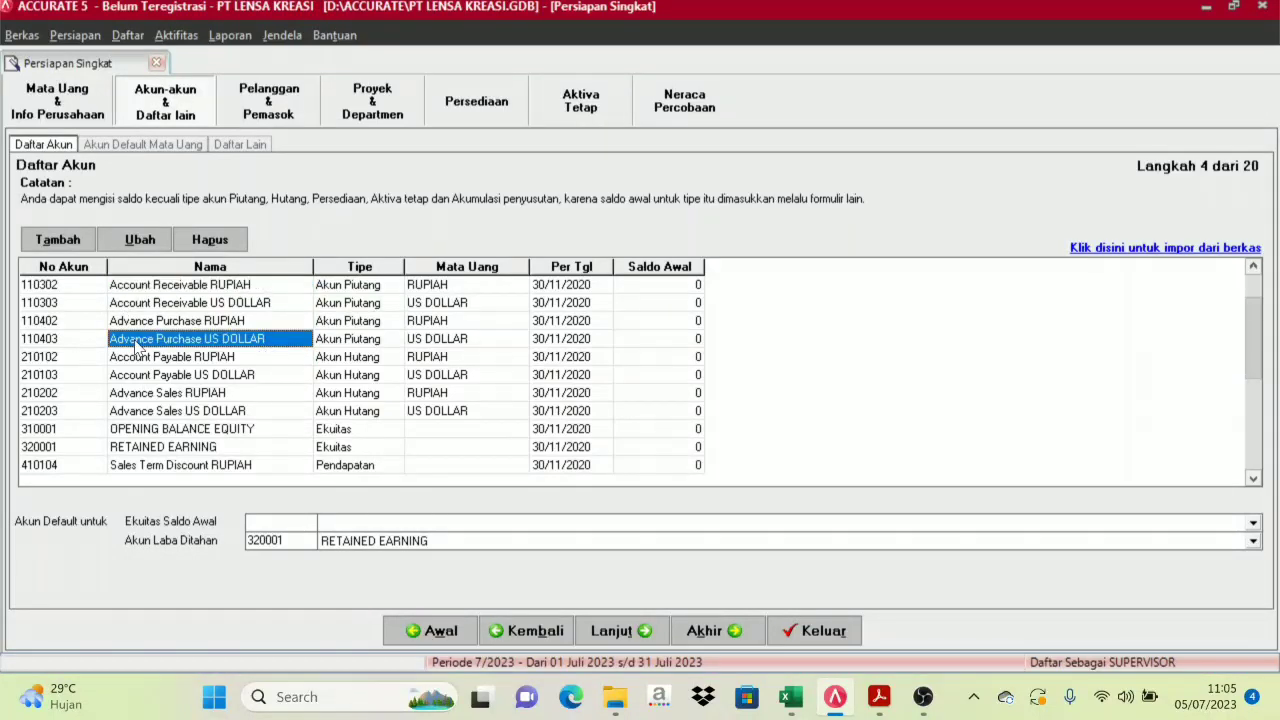
left_click(135, 288)
left_click(135, 304)
left_click(138, 375)
left_click(141, 412)
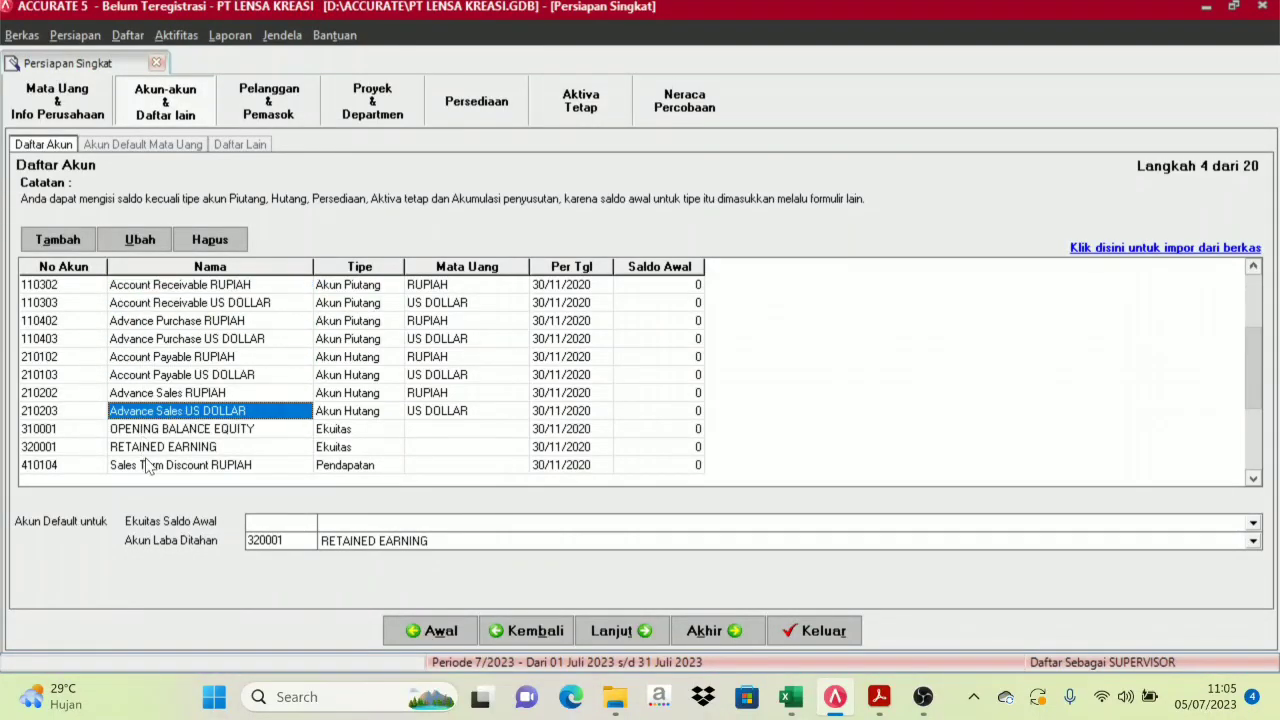
left_click(150, 465)
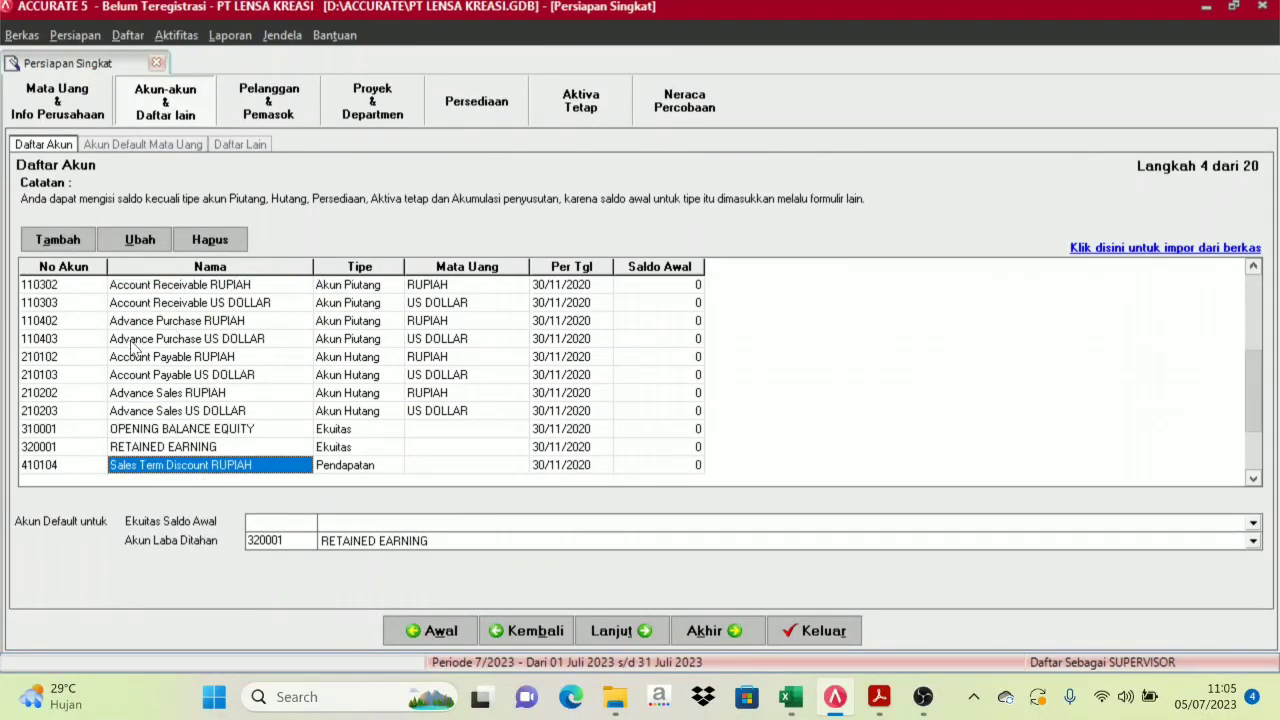
Delete Account Receivable US DOLLAR (110303), 110402 and the following preloaded accounts
left_click(180, 304)
scroll(180, 280, "down", 1)
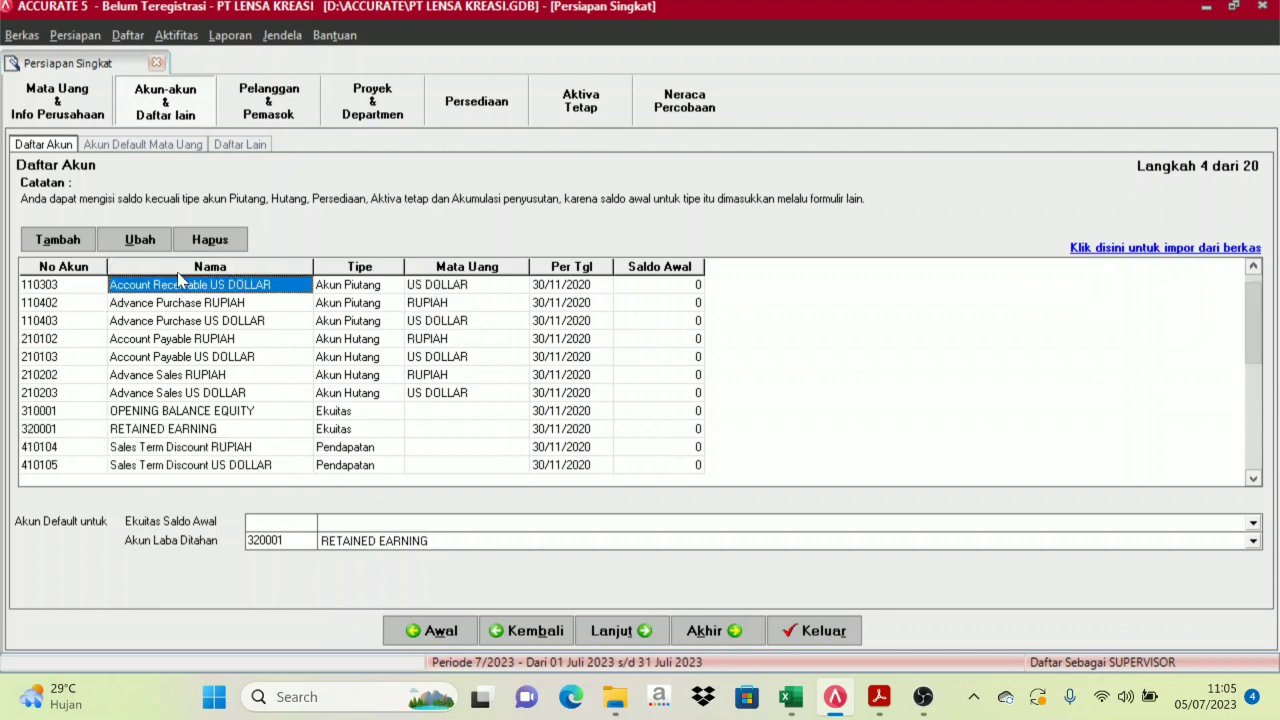
left_click(169, 304)
left_click(185, 289)
left_click(222, 246)
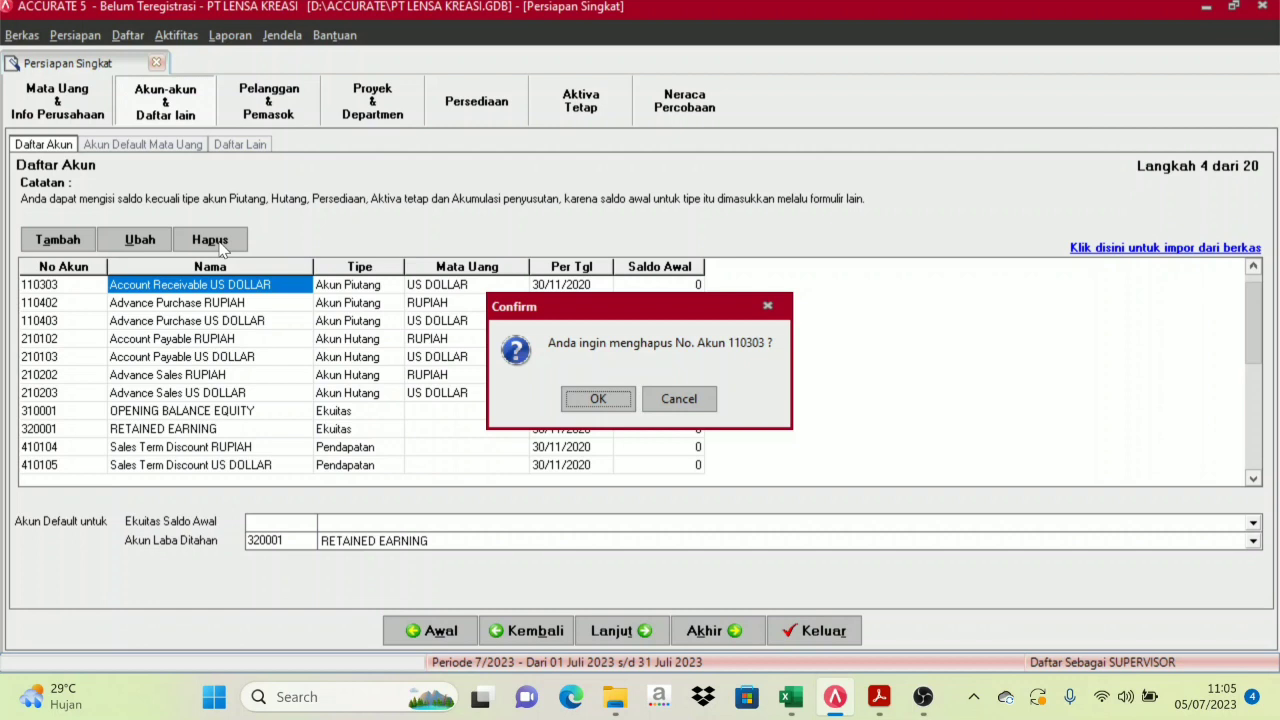
key("Return")
key("Return")
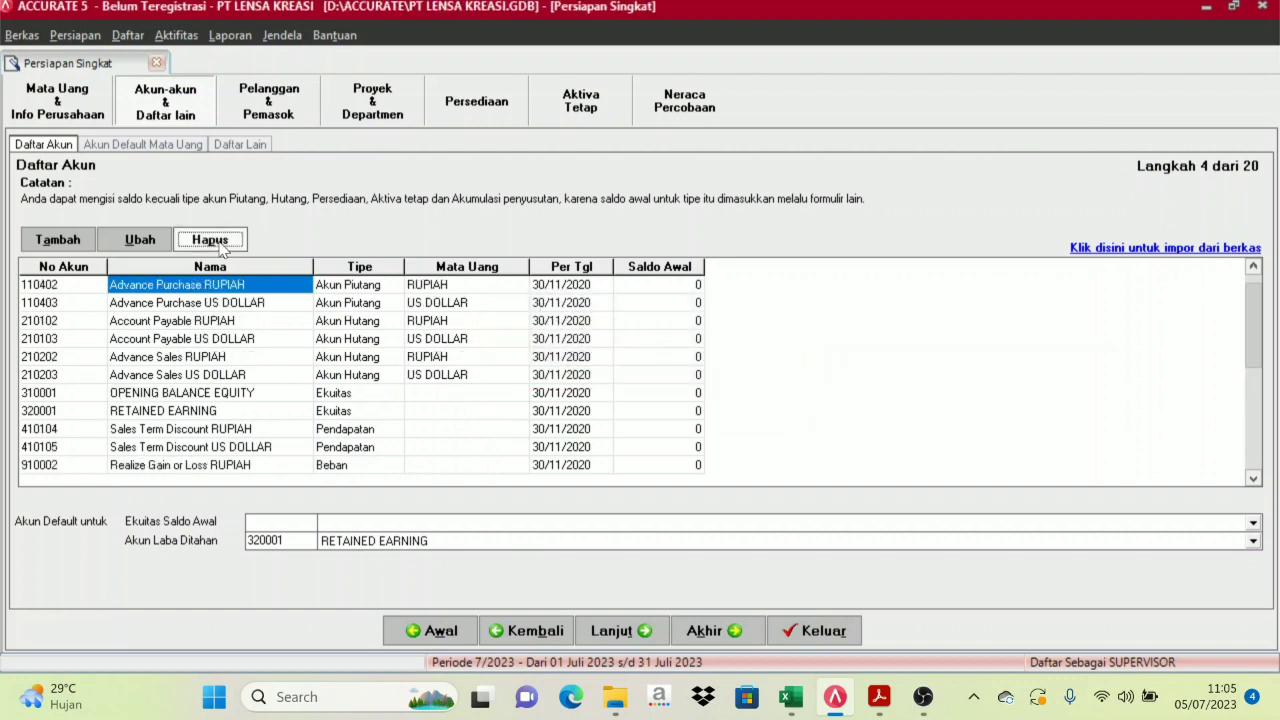
left_click(210, 240)
key("Return")
left_click(218, 243)
key("Return")
key("Return")
left_click(218, 243)
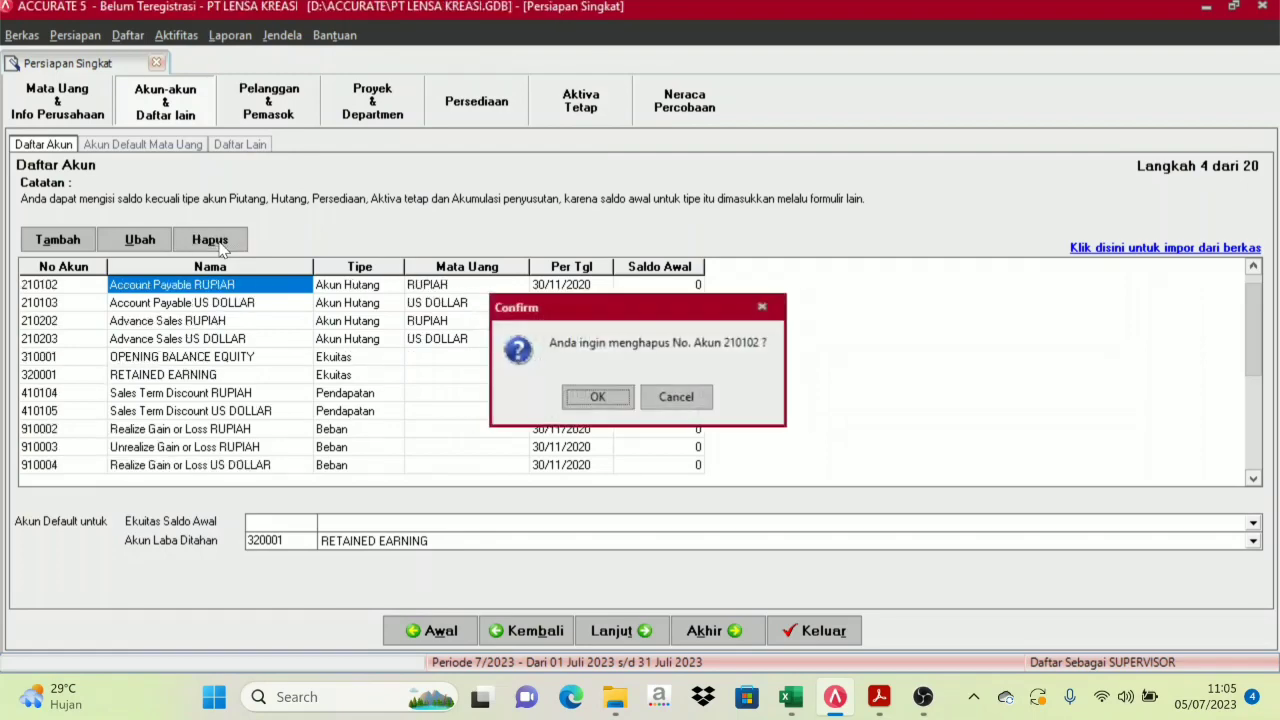
key("Return")
left_click(219, 244)
Delete 210203 and 110302 and the remaining equity accounts, dismissing the 320001 cannot-delete error
key("Return")
key("Return")
left_click(219, 244)
key("Return")
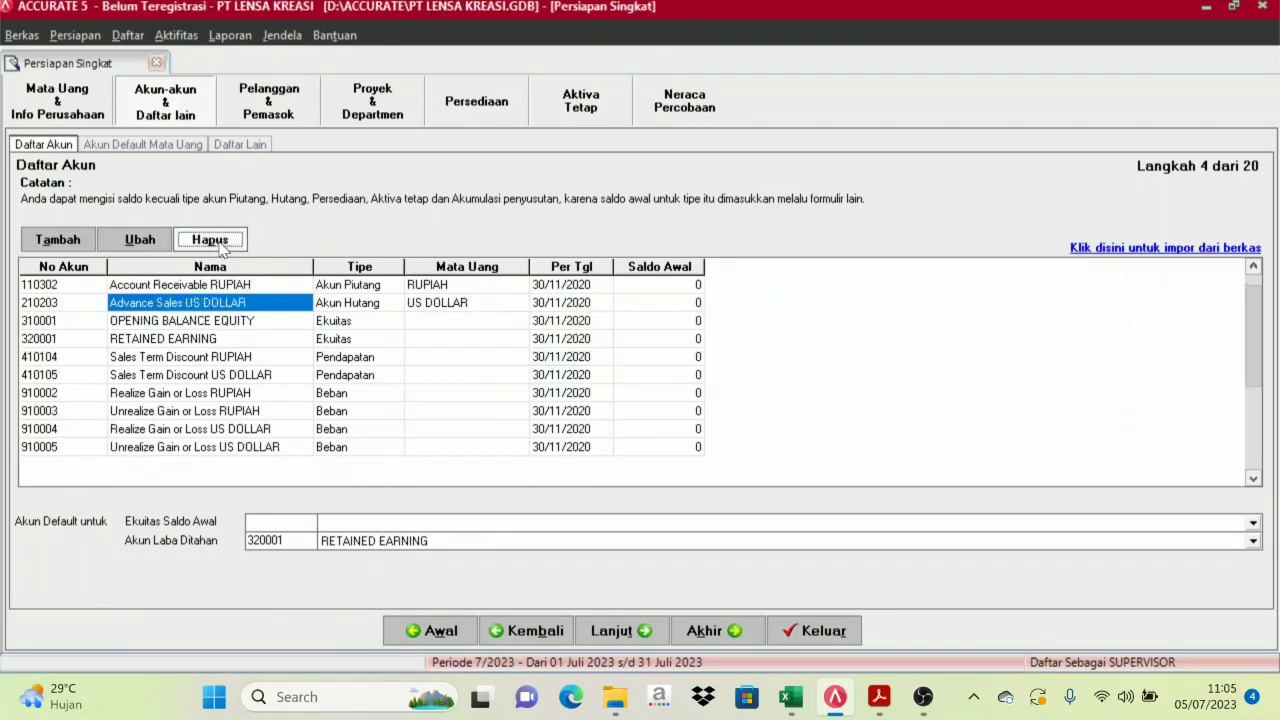
left_click(219, 244)
key("Return")
key("Return")
left_click(219, 244)
key("Return")
left_click(219, 244)
key("Return")
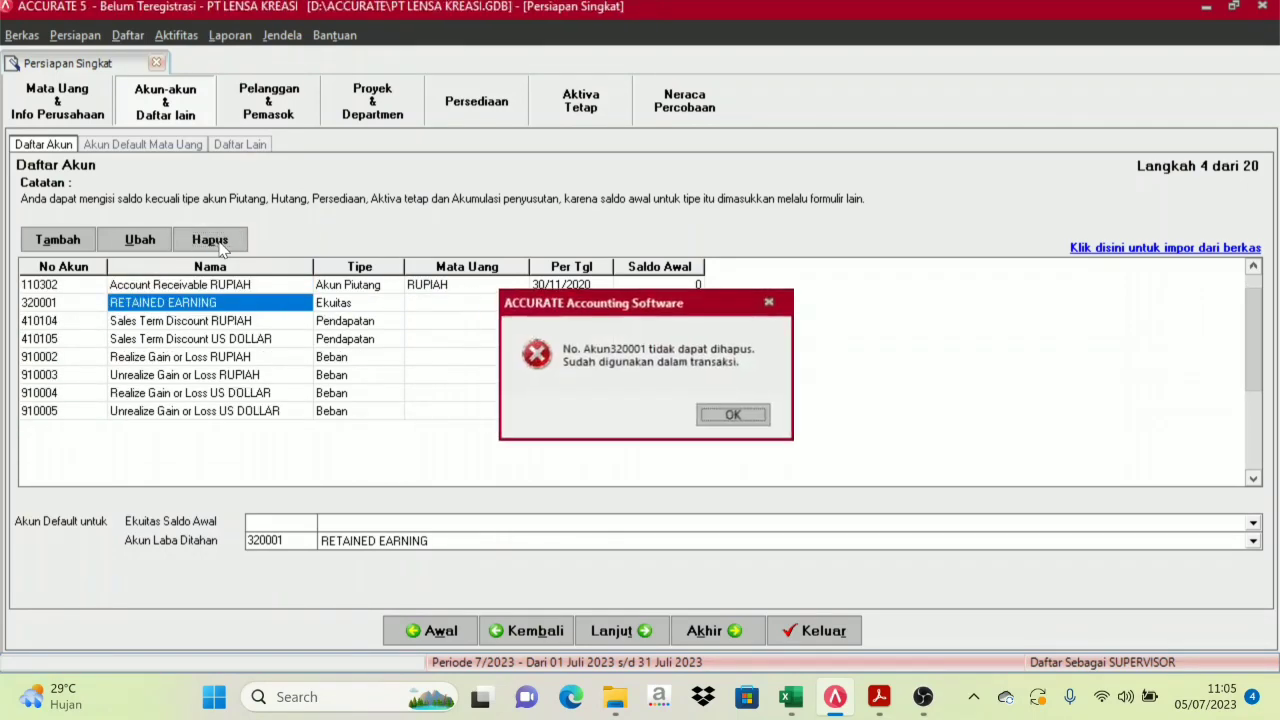
key("Return")
left_click(219, 244)
key("Return")
key("Return")
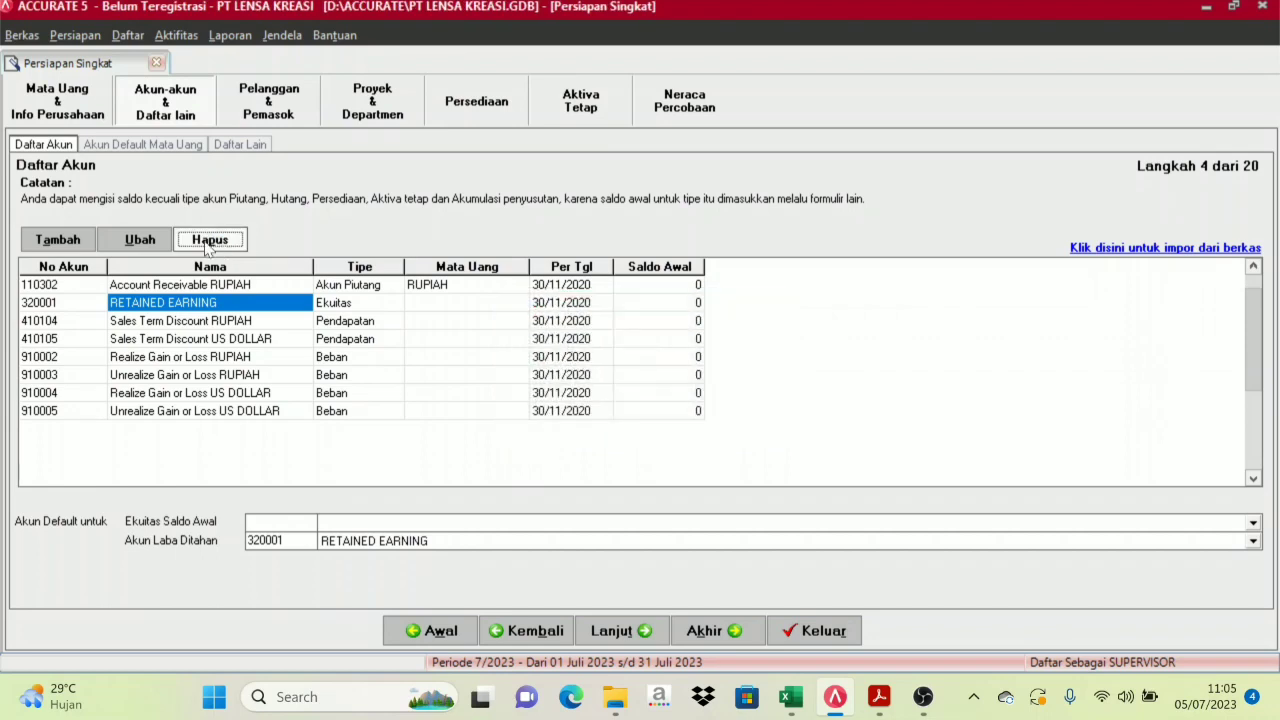
left_click(178, 287)
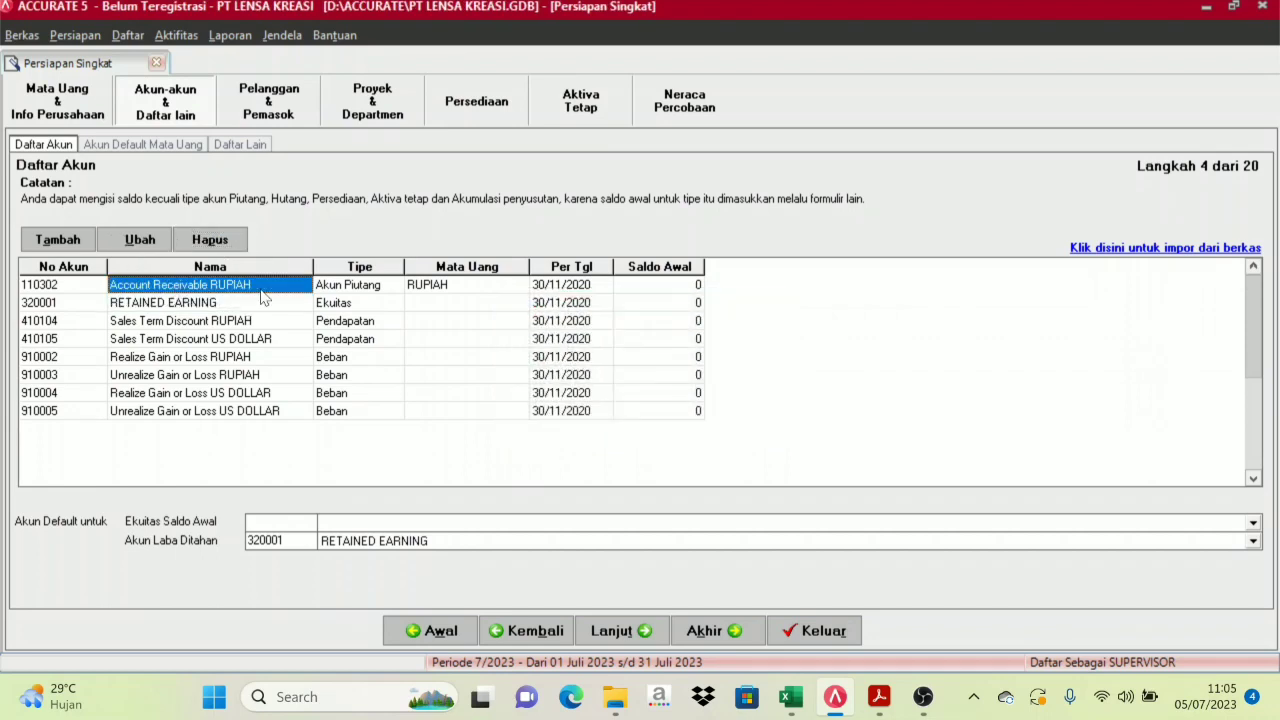
left_click(215, 240)
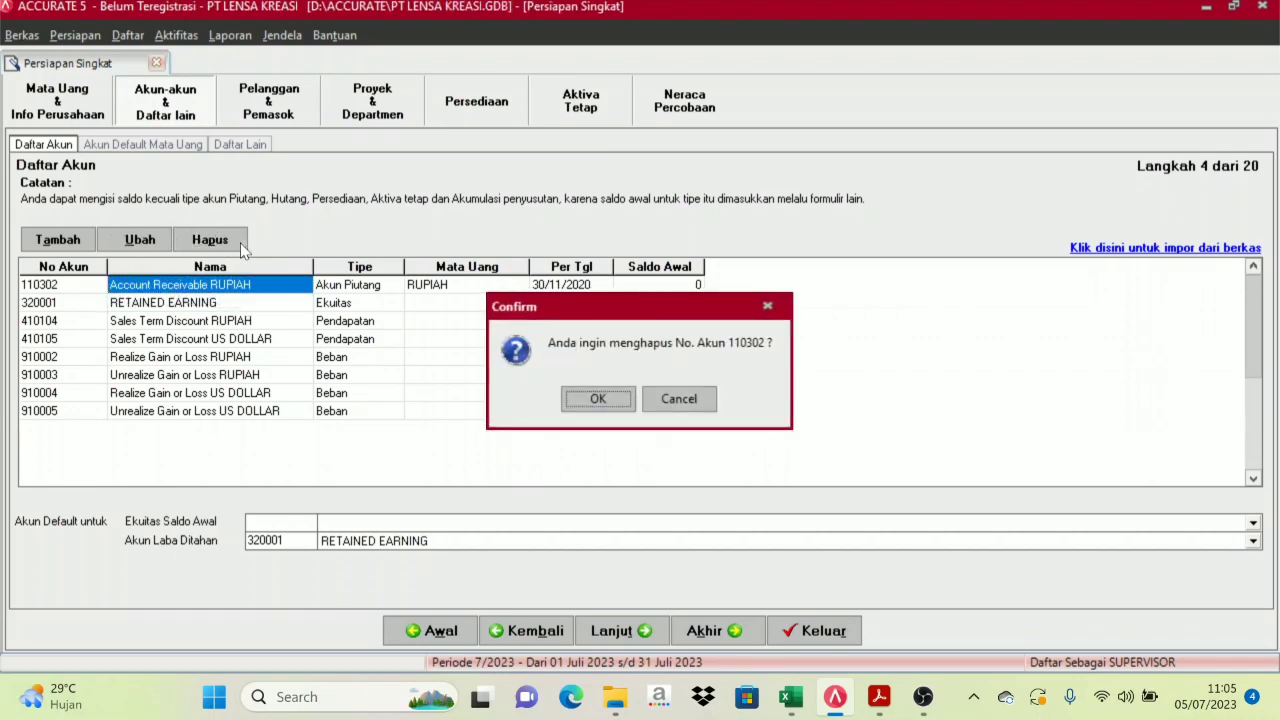
key("Return")
key("Return")
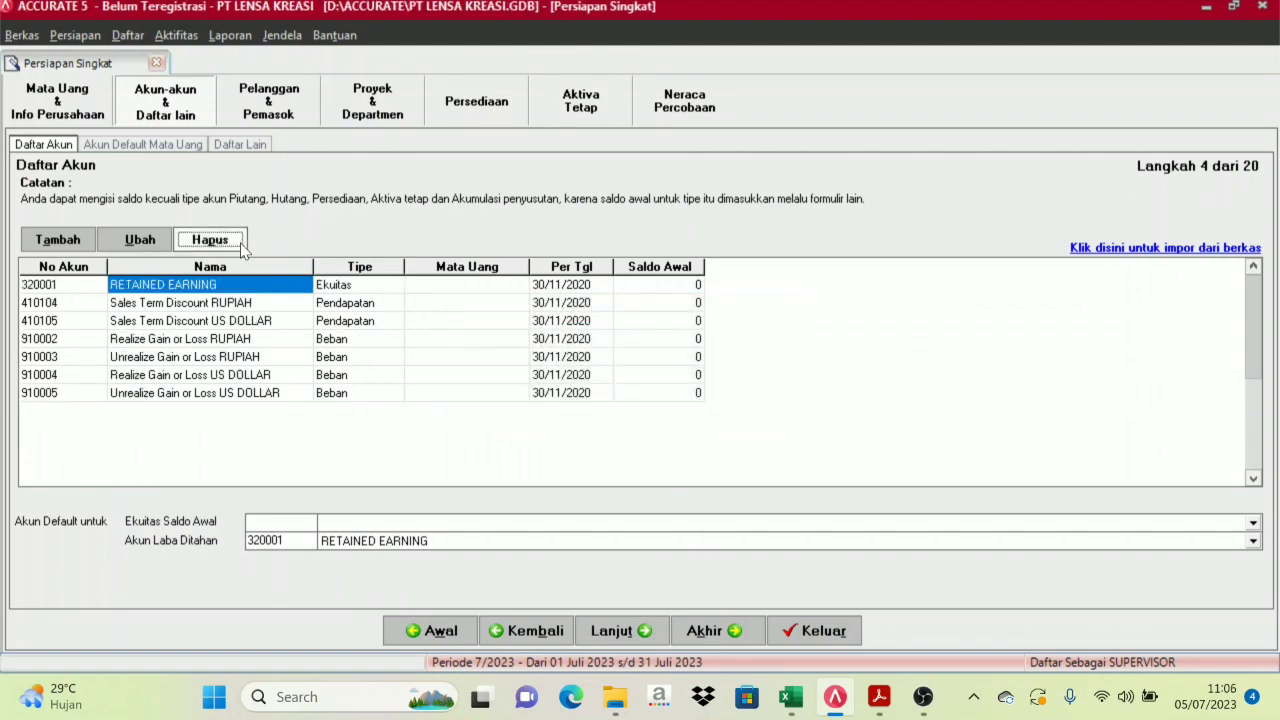
left_click(240, 244)
key("Return")
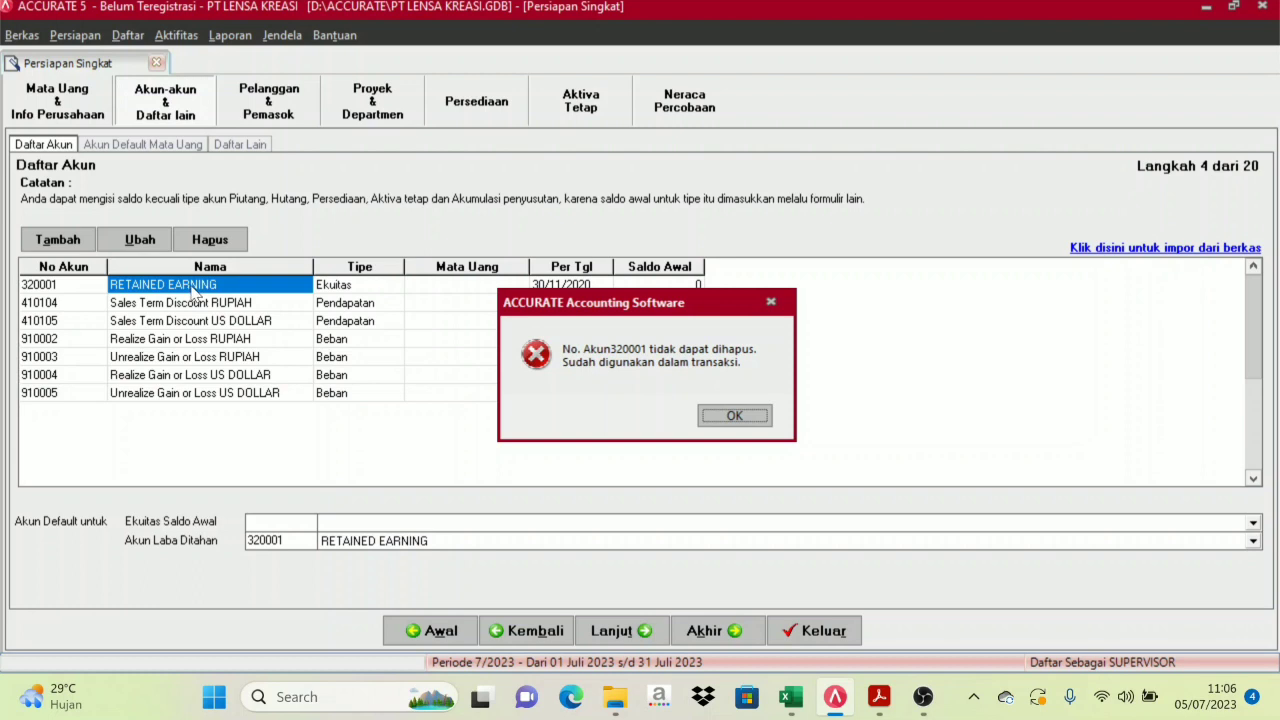
left_click(733, 415)
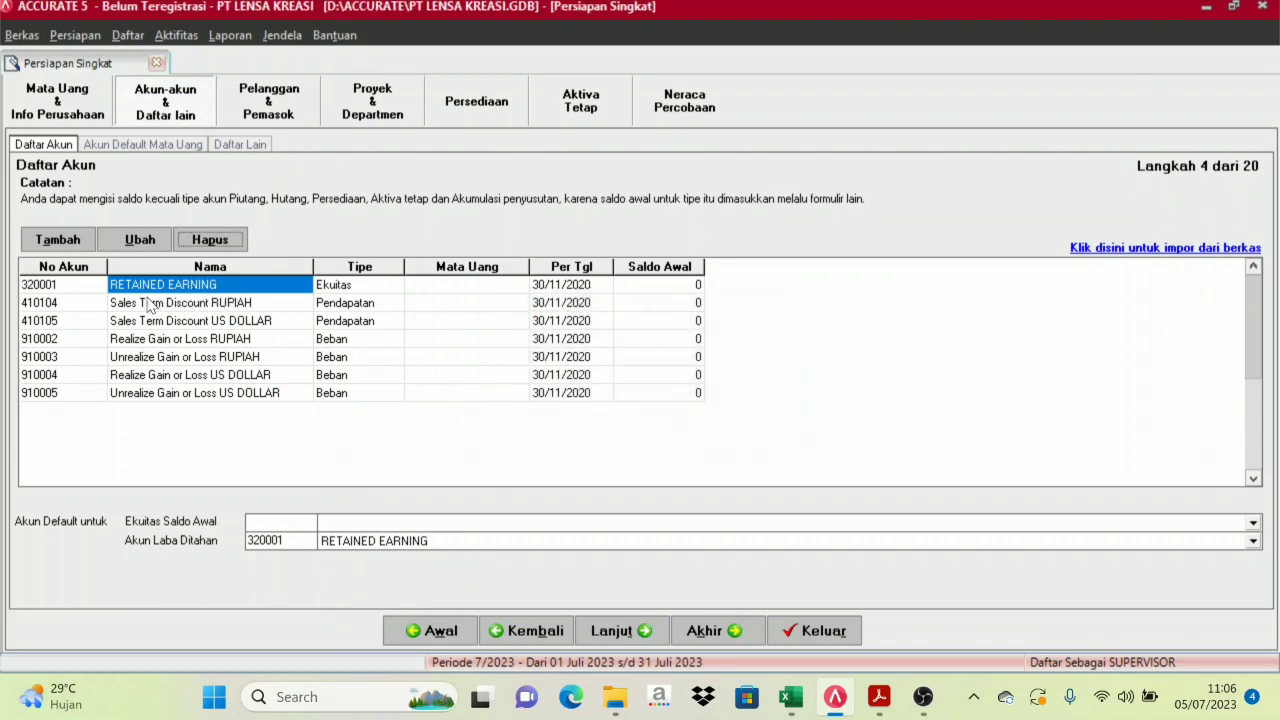
Delete Sales Term Discount RUPIAH, the gain/loss accounts and 910005, confirming each prompt
left_click(185, 306)
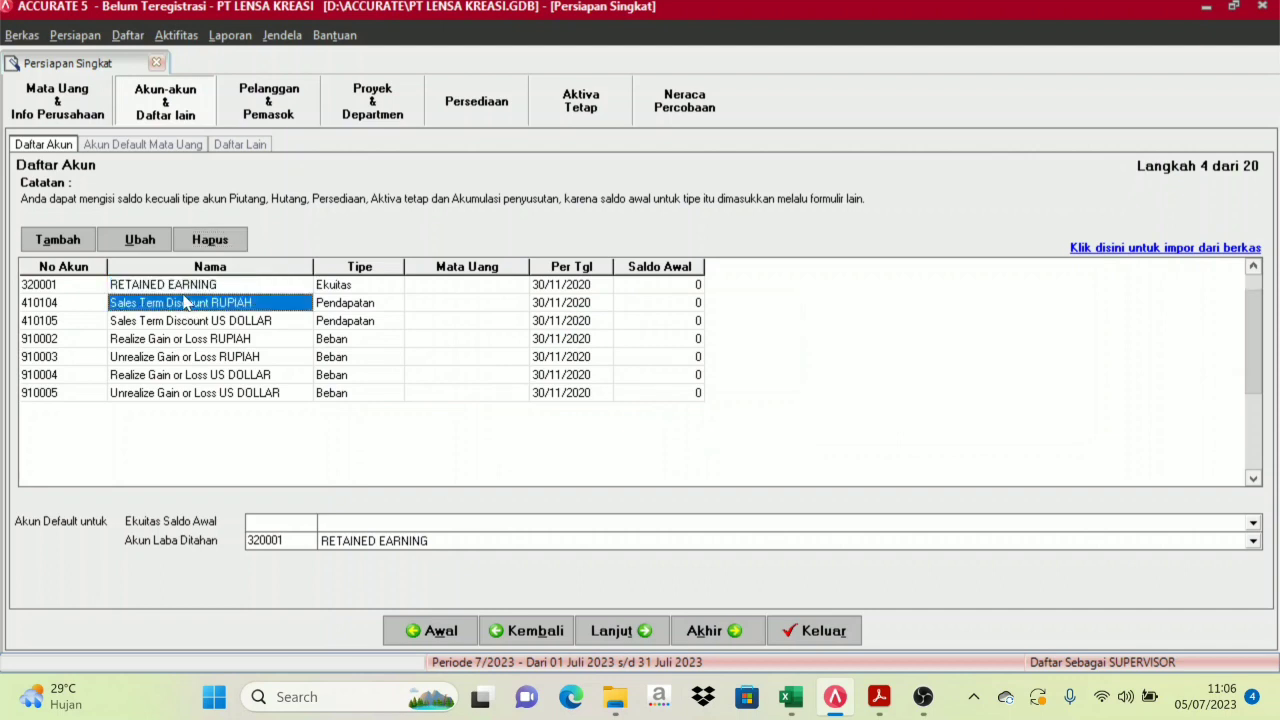
left_click(185, 288)
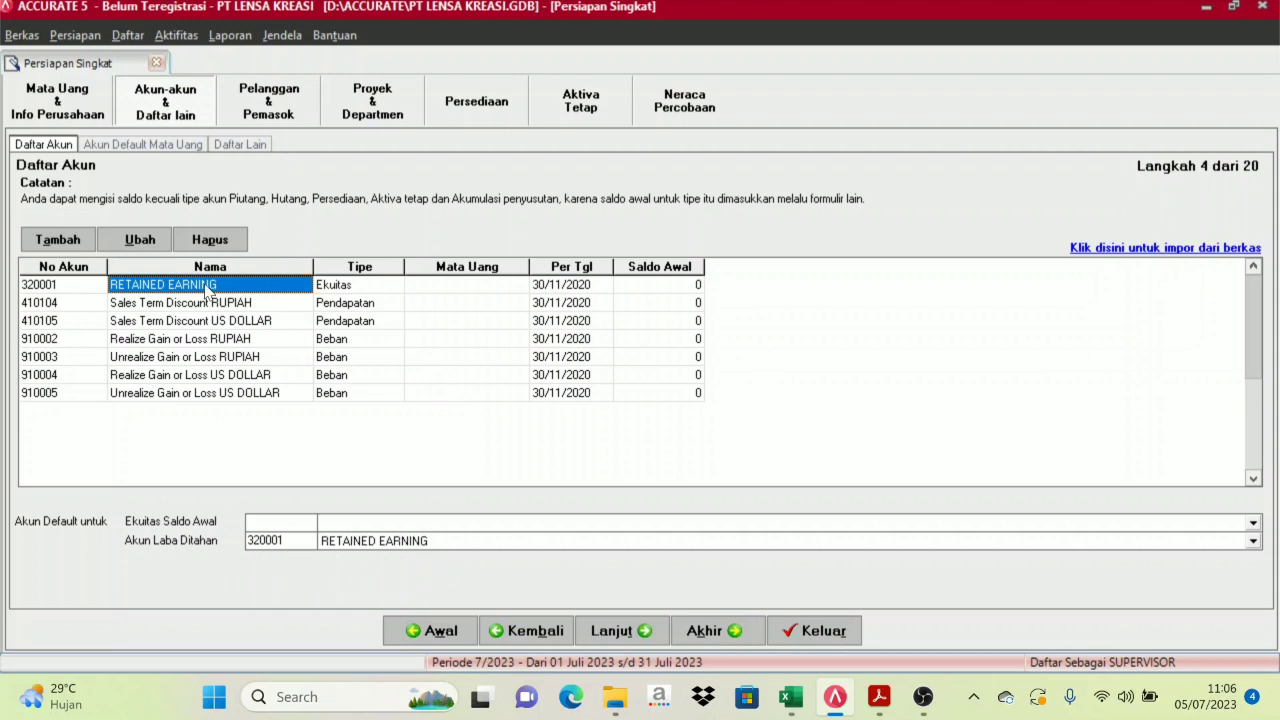
left_click(182, 304)
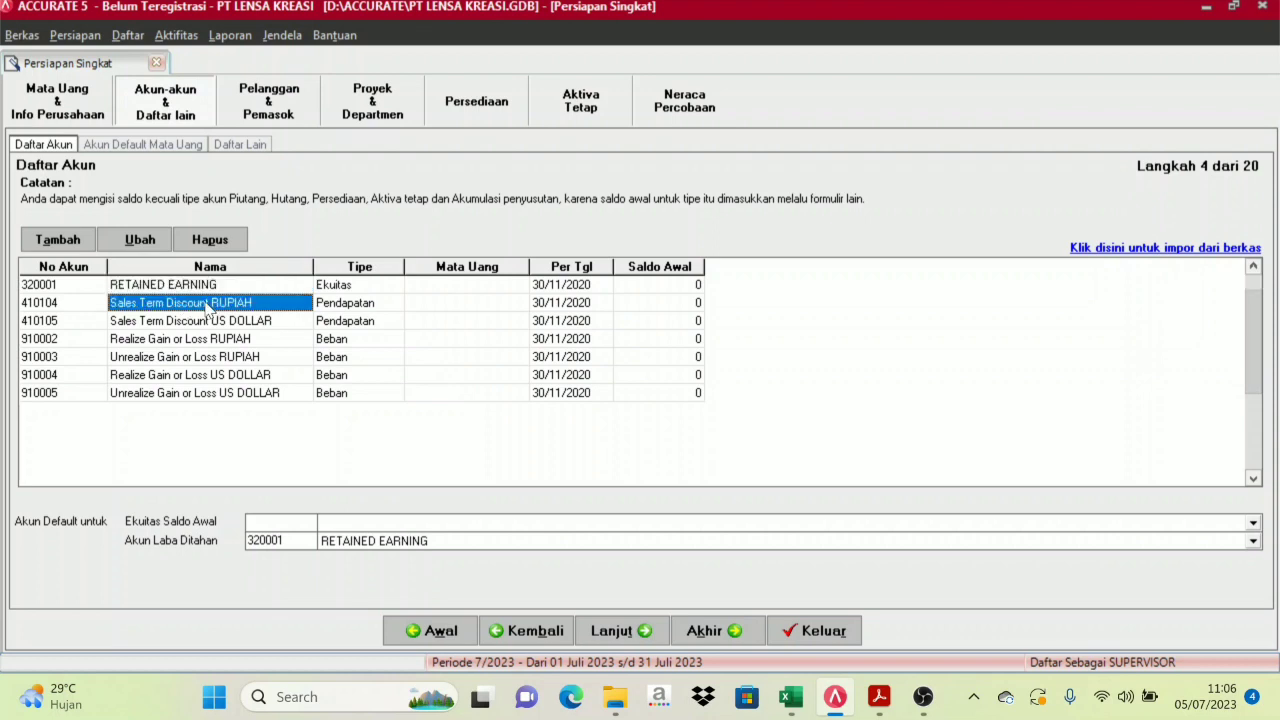
left_click(216, 243)
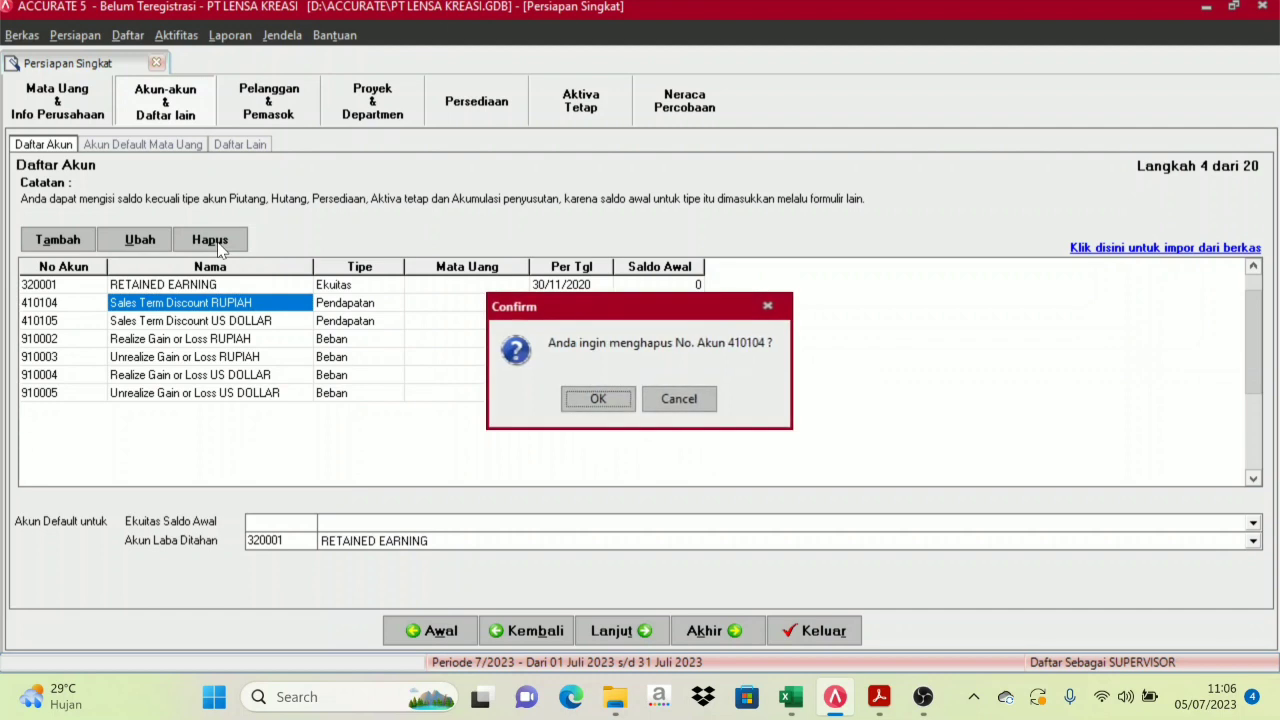
key("Return")
key("Return")
key("Return")
key("Return")
key("Return")
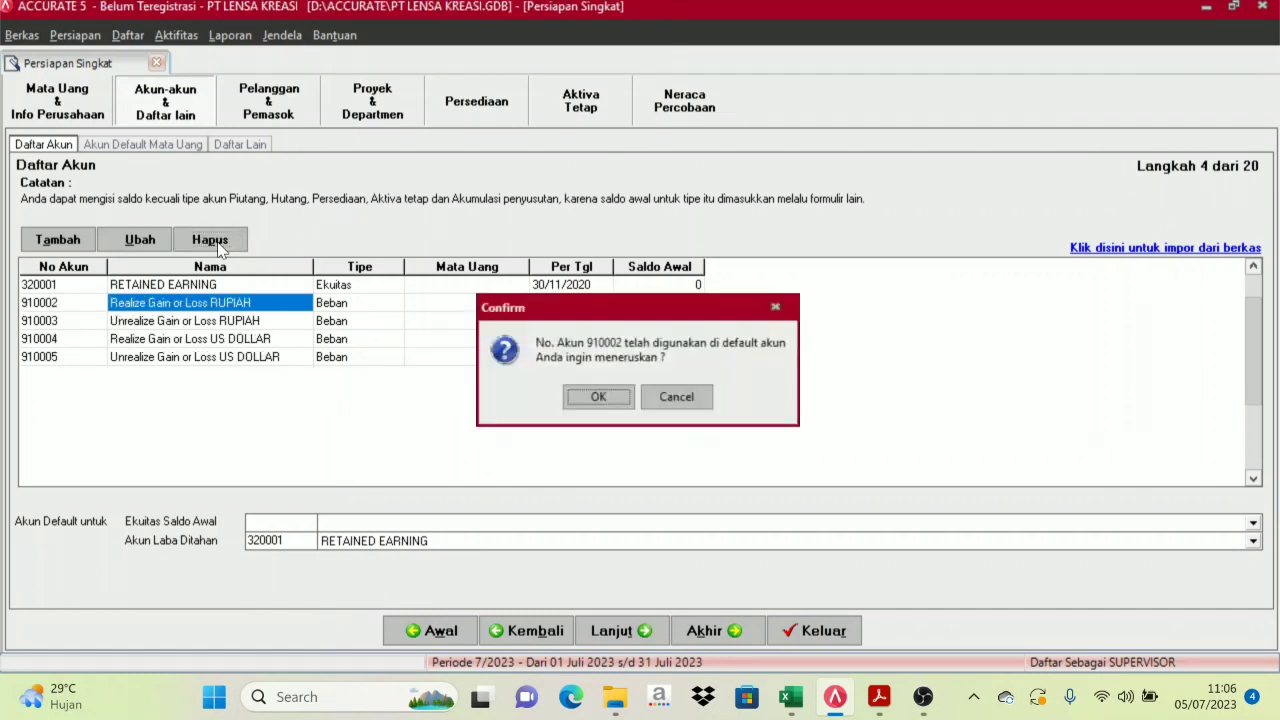
key("Return")
key("Return")
key("Return")
key("Return")
key("Return")
key("Return")
key("Return")
key("Return")
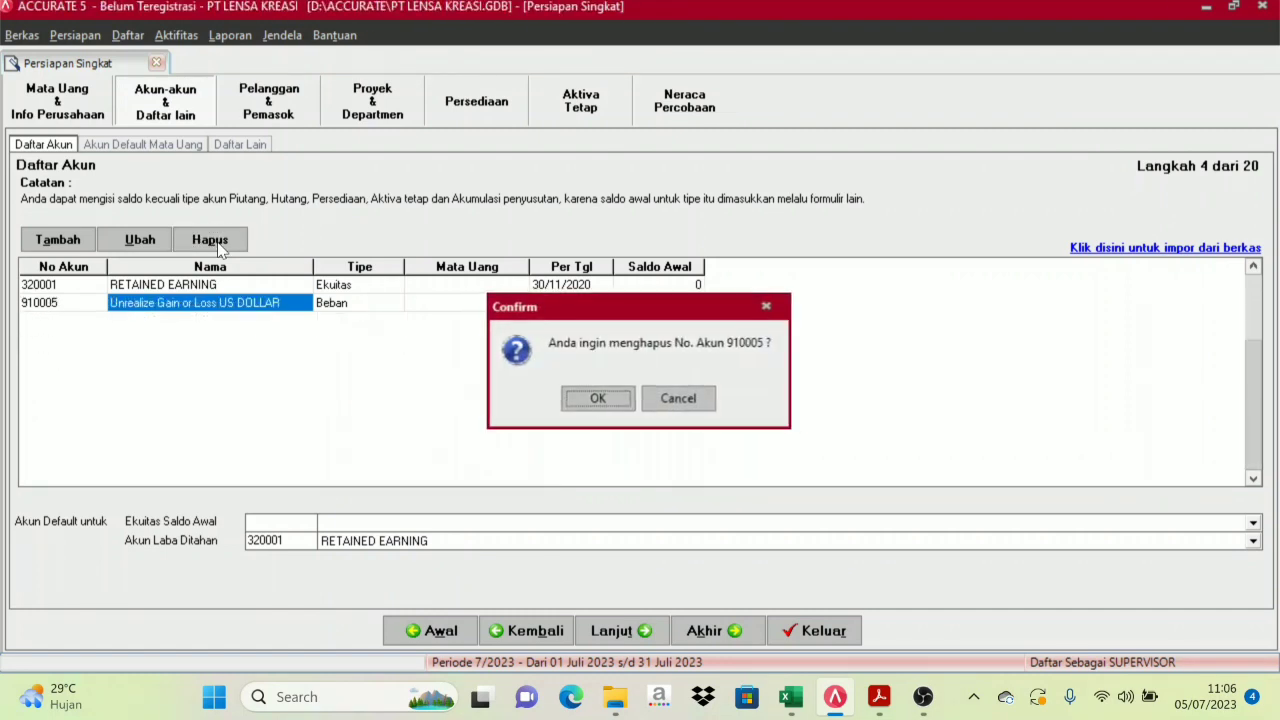
key("Return")
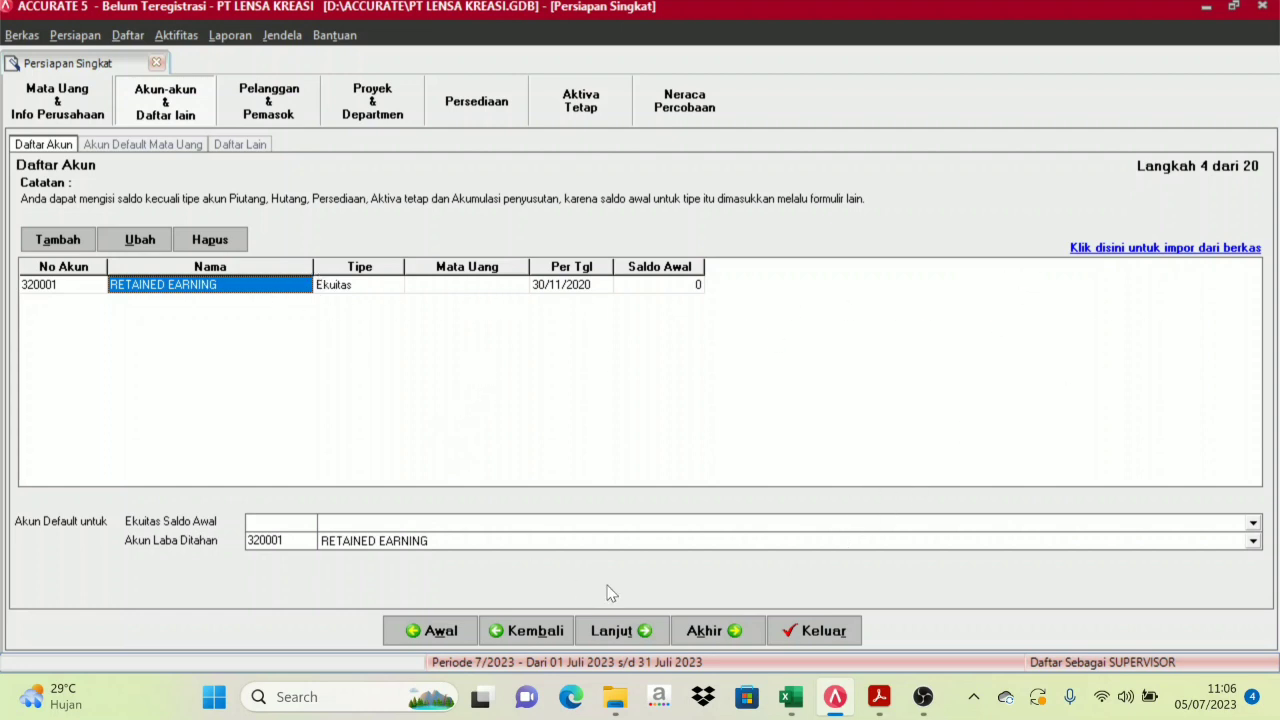
mouse_move(797, 710)
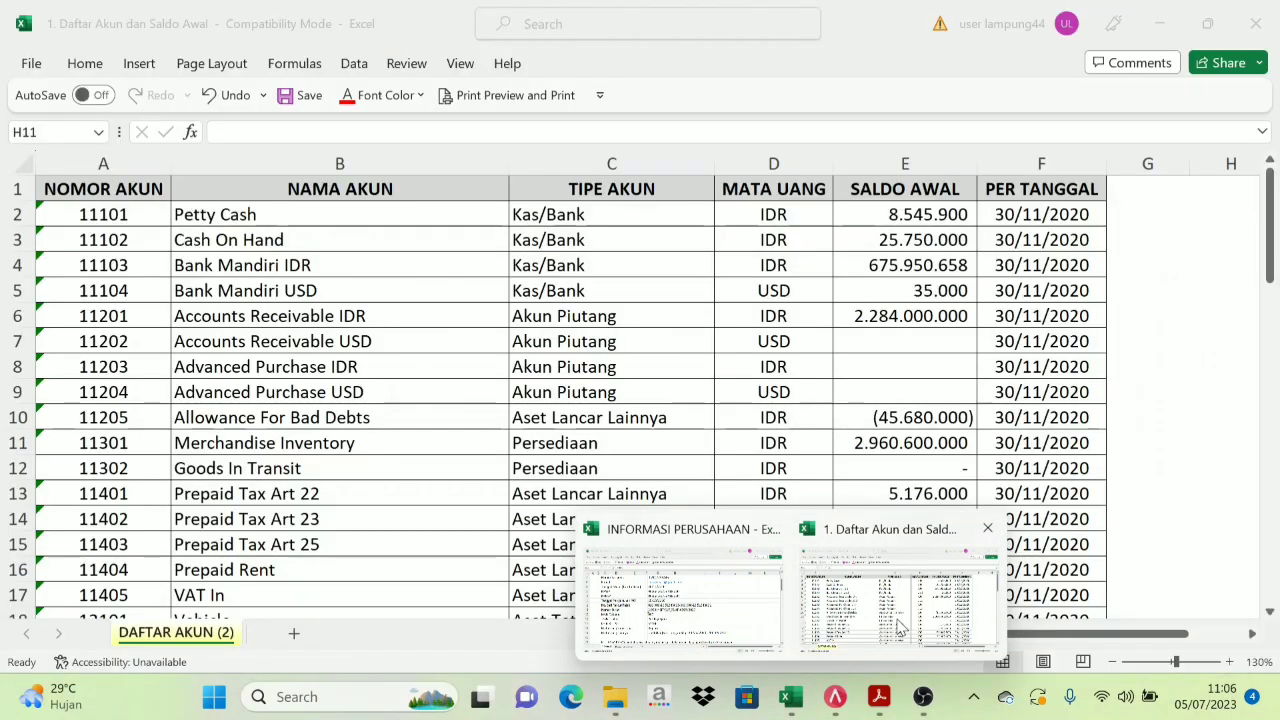
left_click(898, 632)
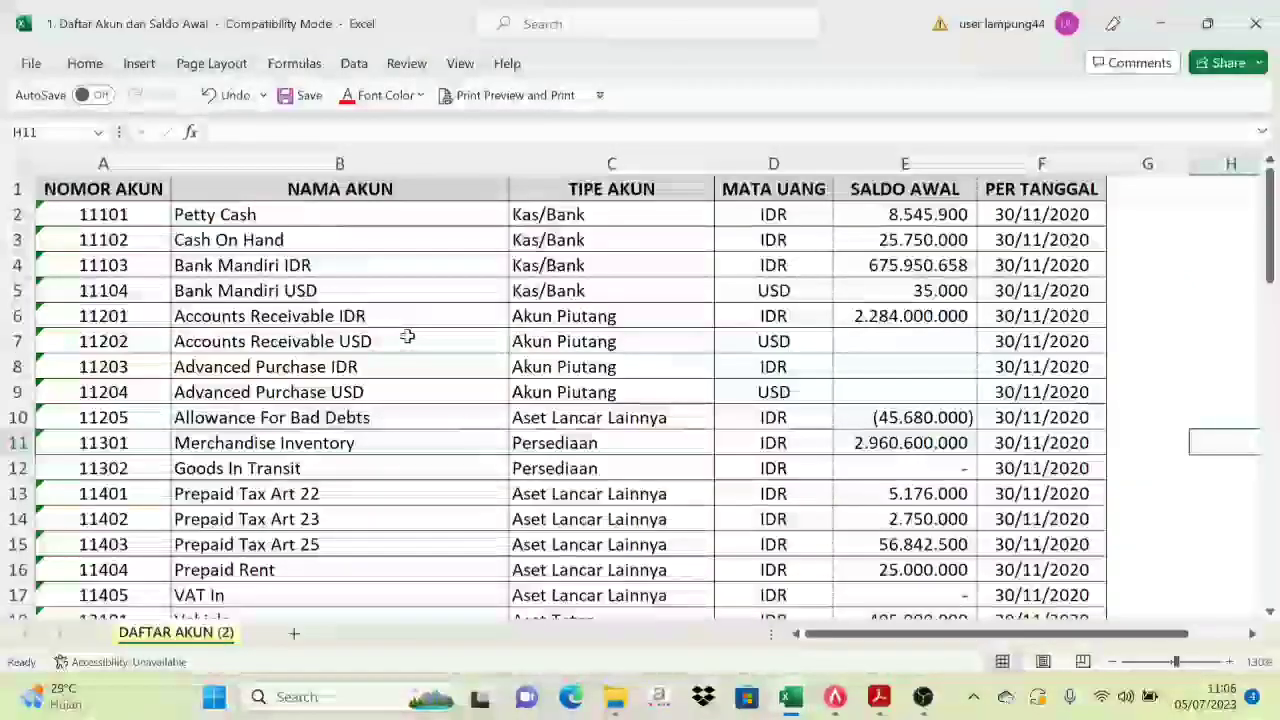
left_click(836, 712)
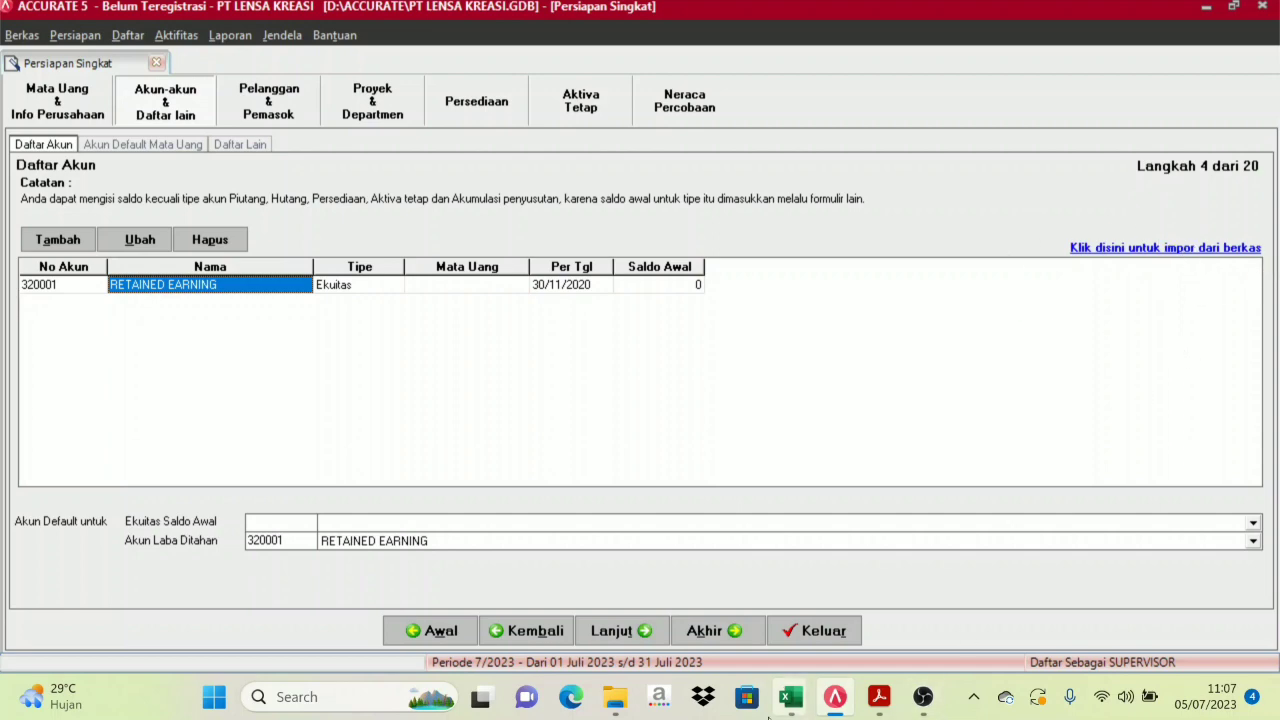
mouse_move(790, 697)
left_click(884, 632)
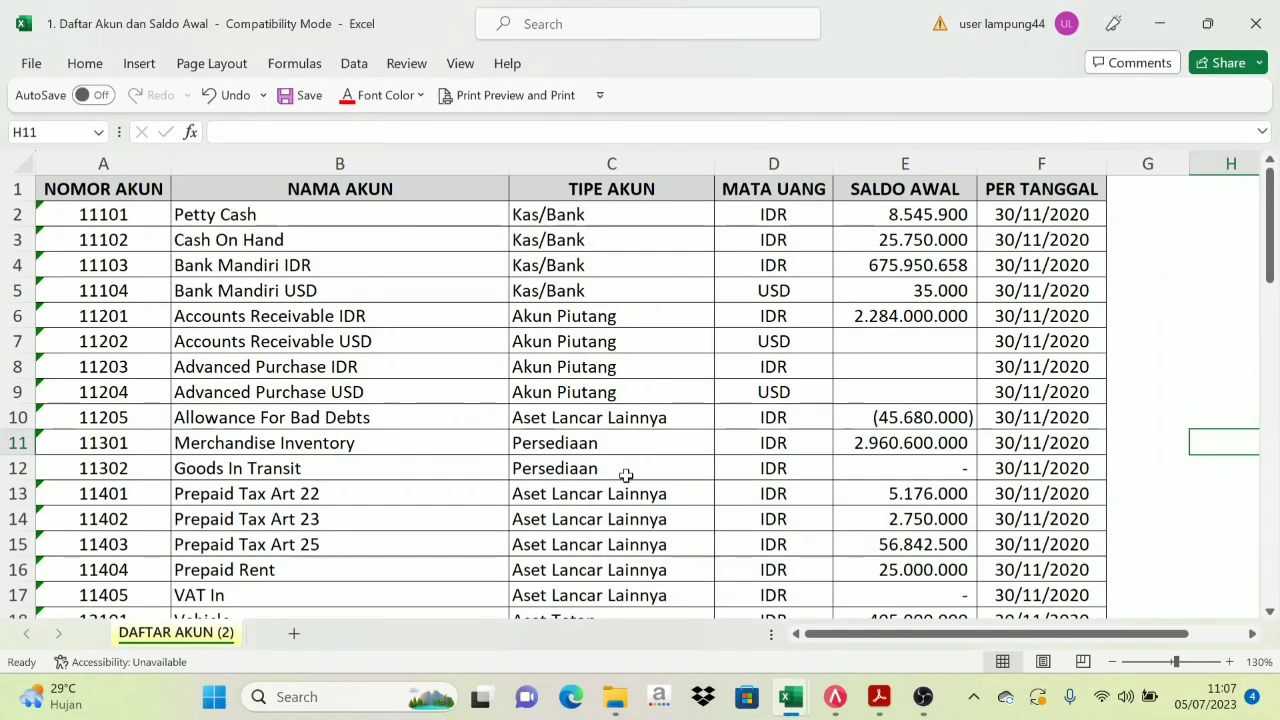
scroll(490, 353, "down", 1)
scroll(490, 353, "down", 5)
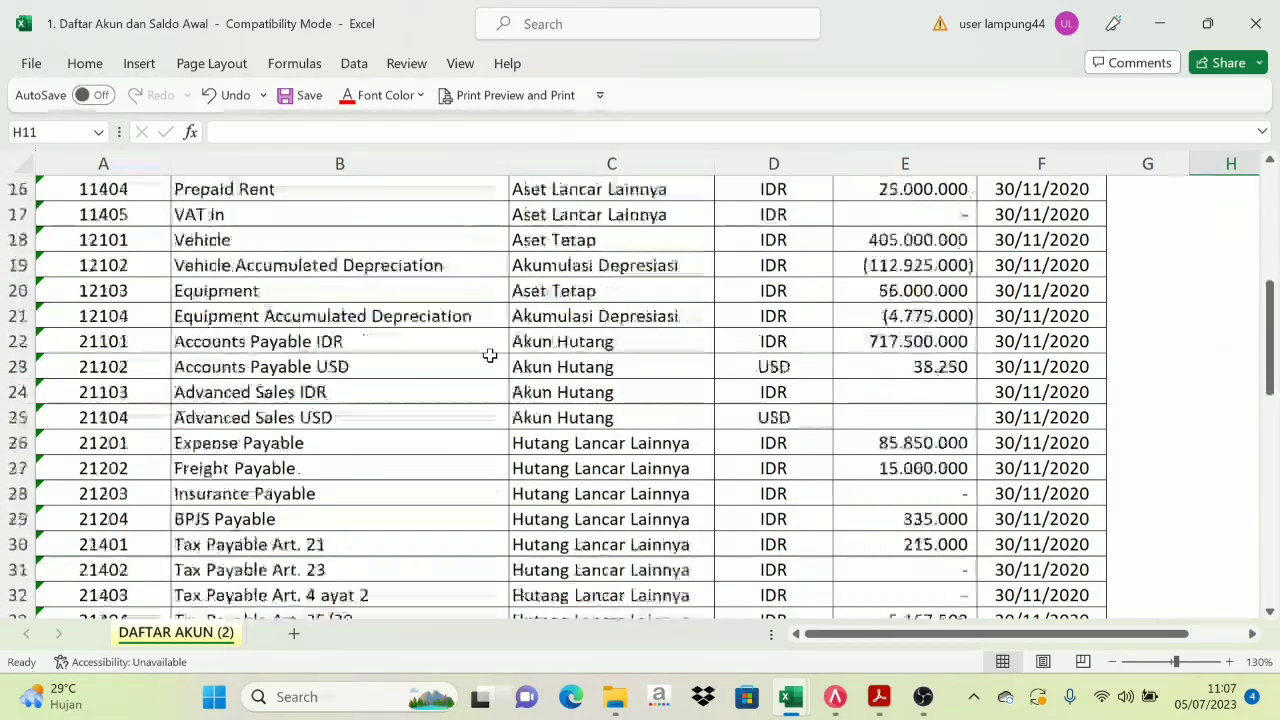
scroll(490, 355, "up", 5)
left_click(845, 697)
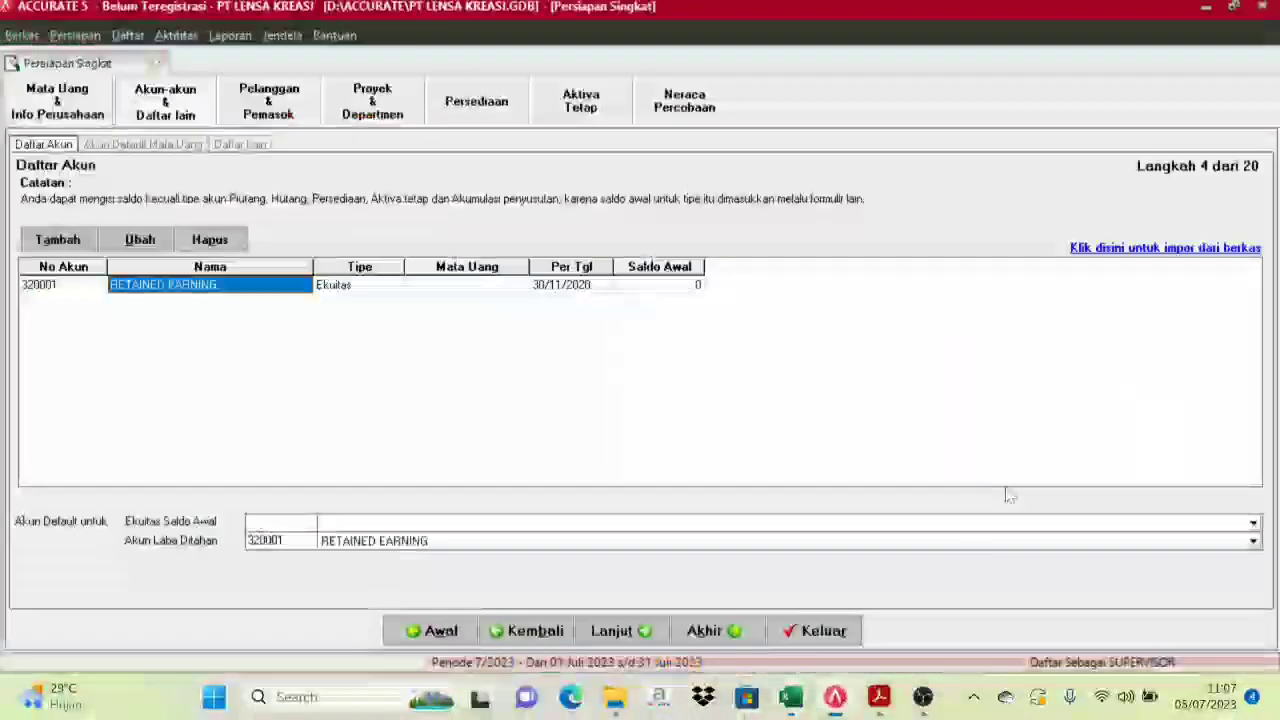
Choose 1. Daftar Akun dan Saldo Awal.xls from D:\MATERI KONTEN's DAFTAR EXCEL IMPOR ACCURATE folder
left_click(1166, 248)
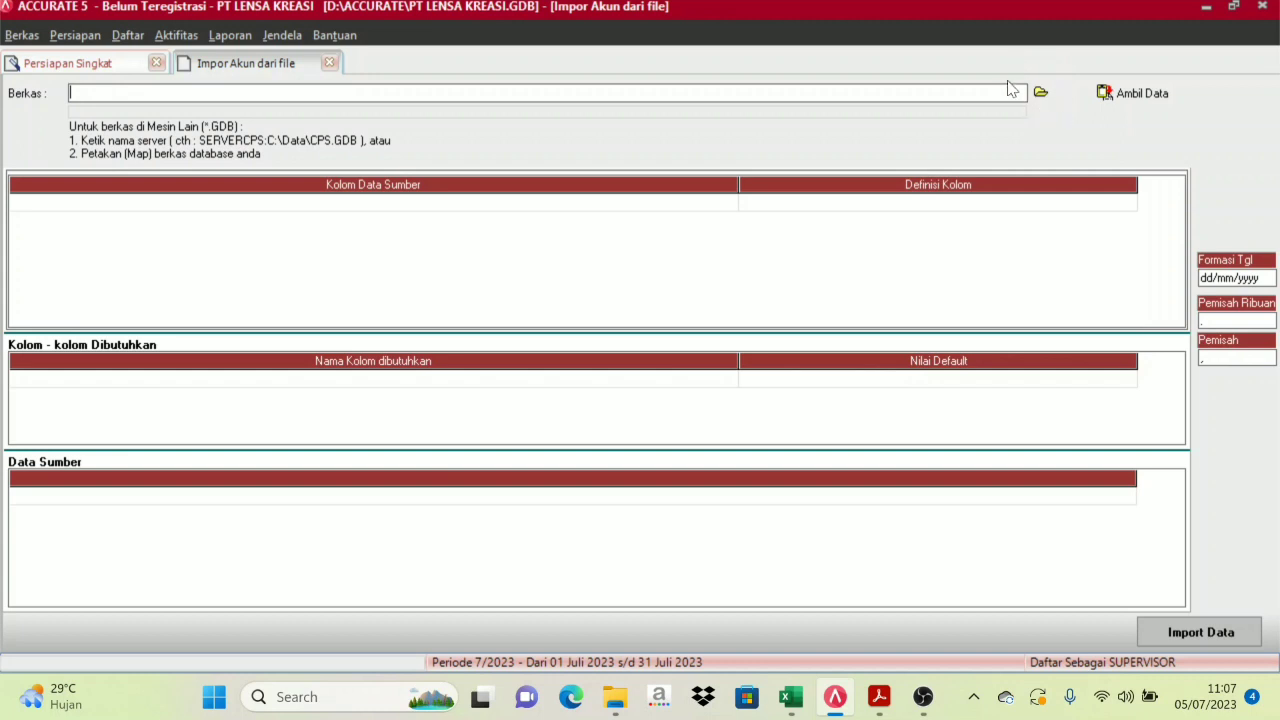
left_click(1041, 94)
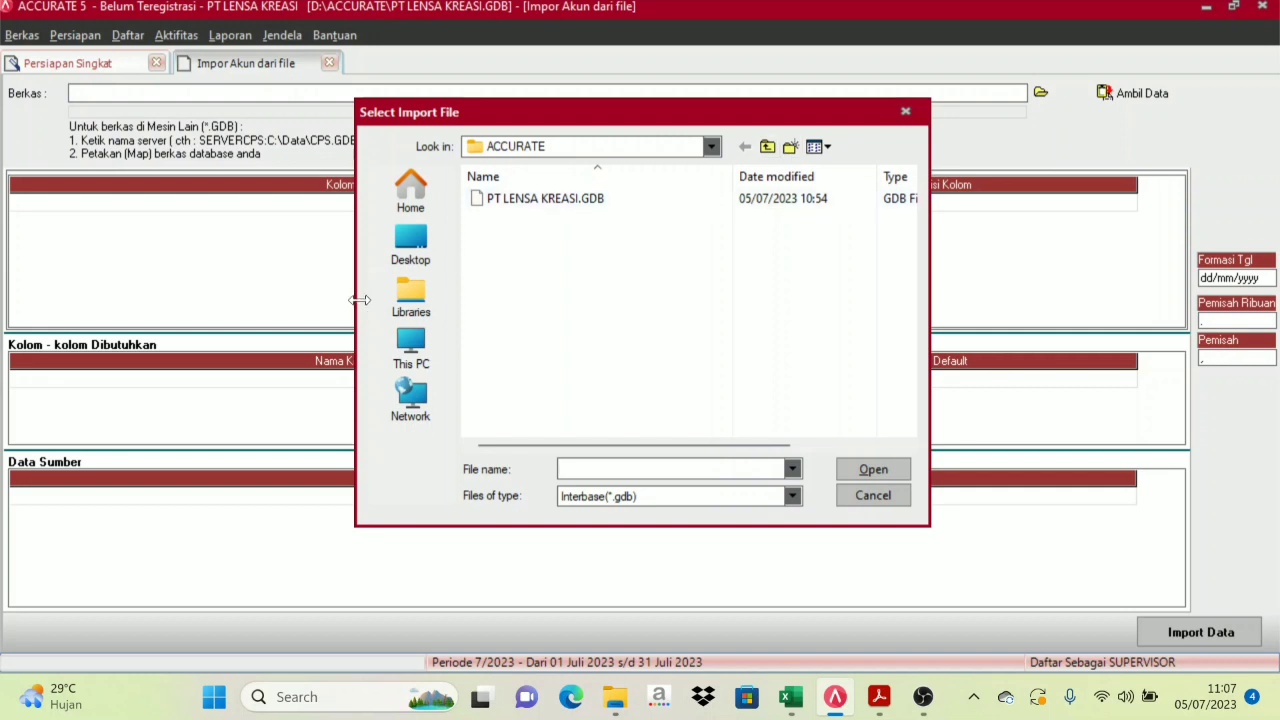
left_click(411, 352)
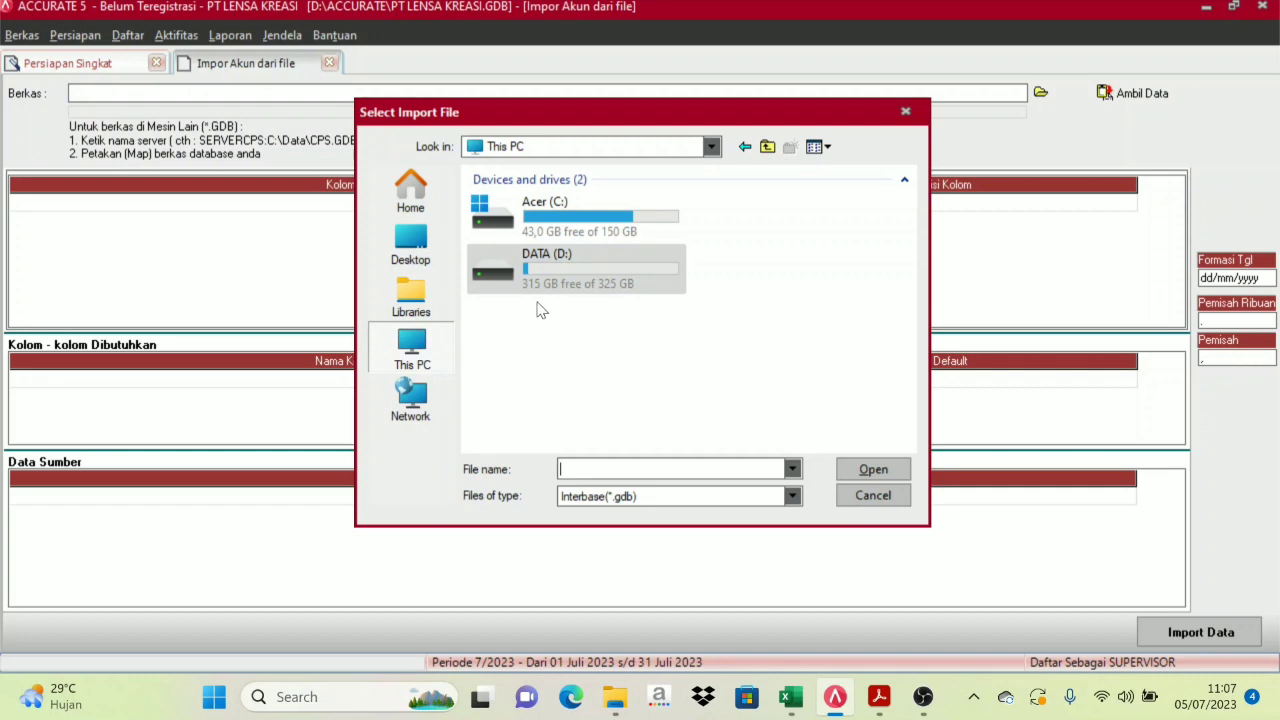
double_click(533, 265)
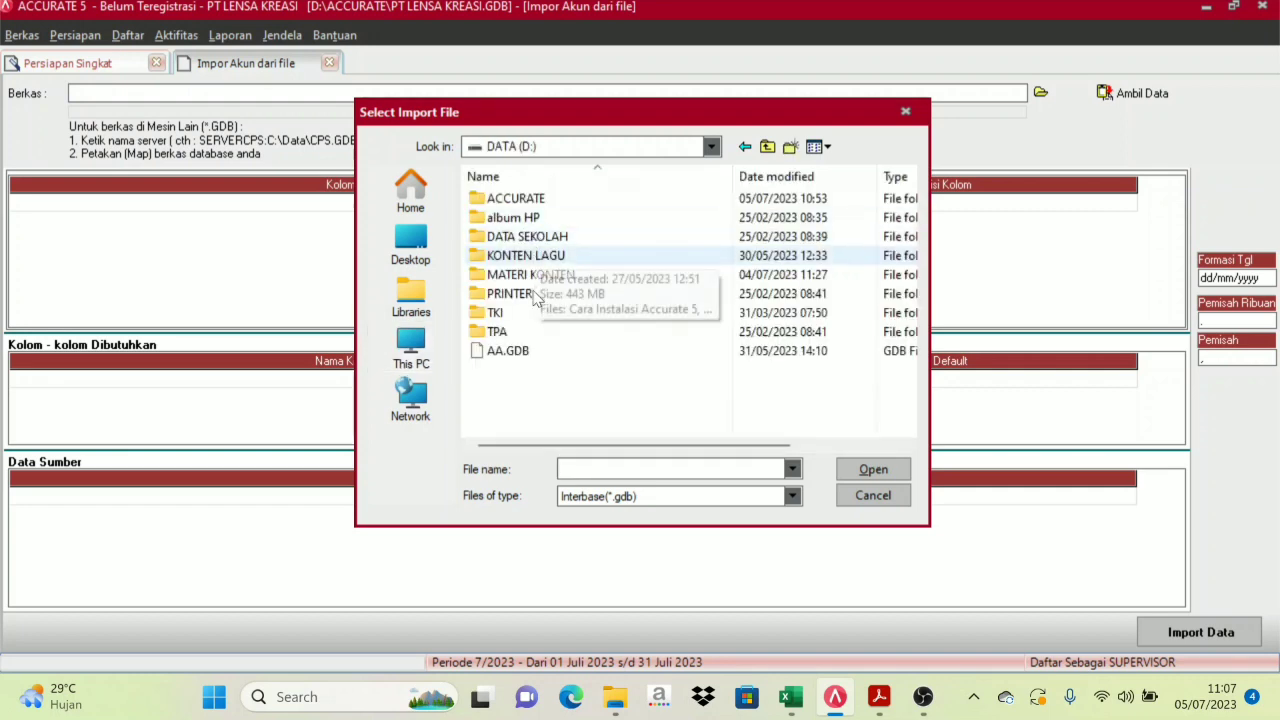
double_click(538, 272)
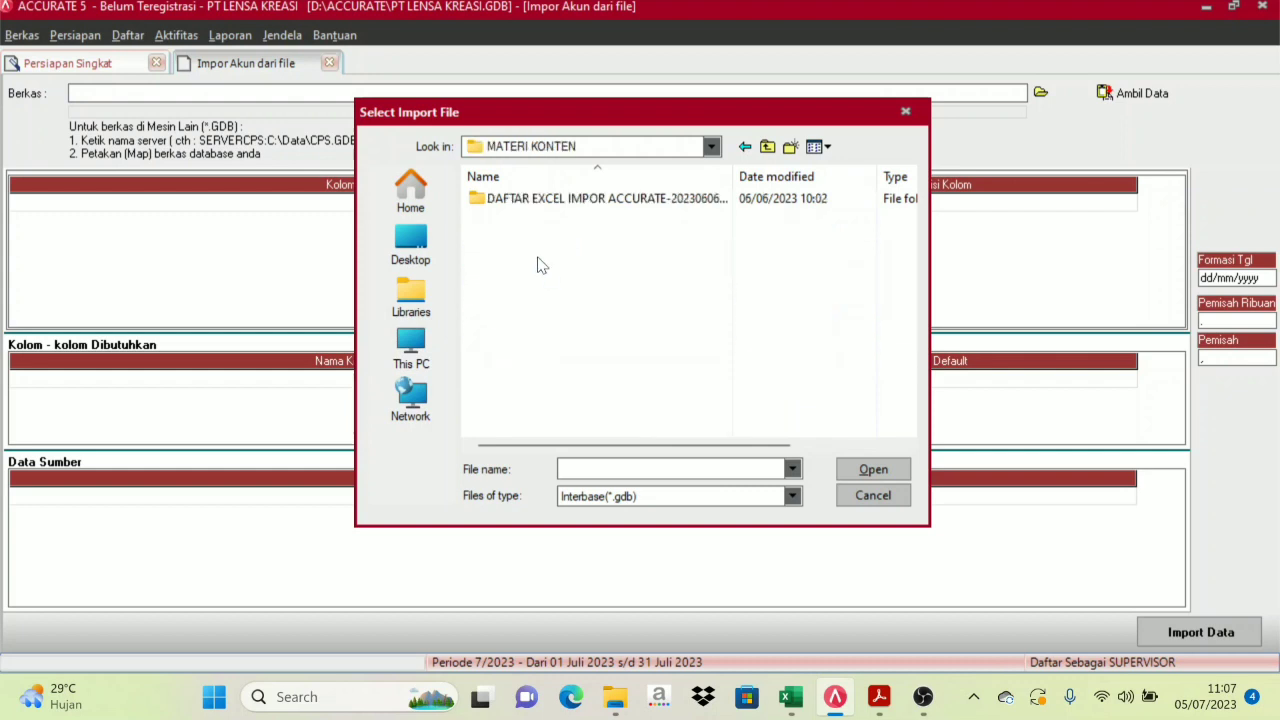
double_click(543, 202)
double_click(527, 200)
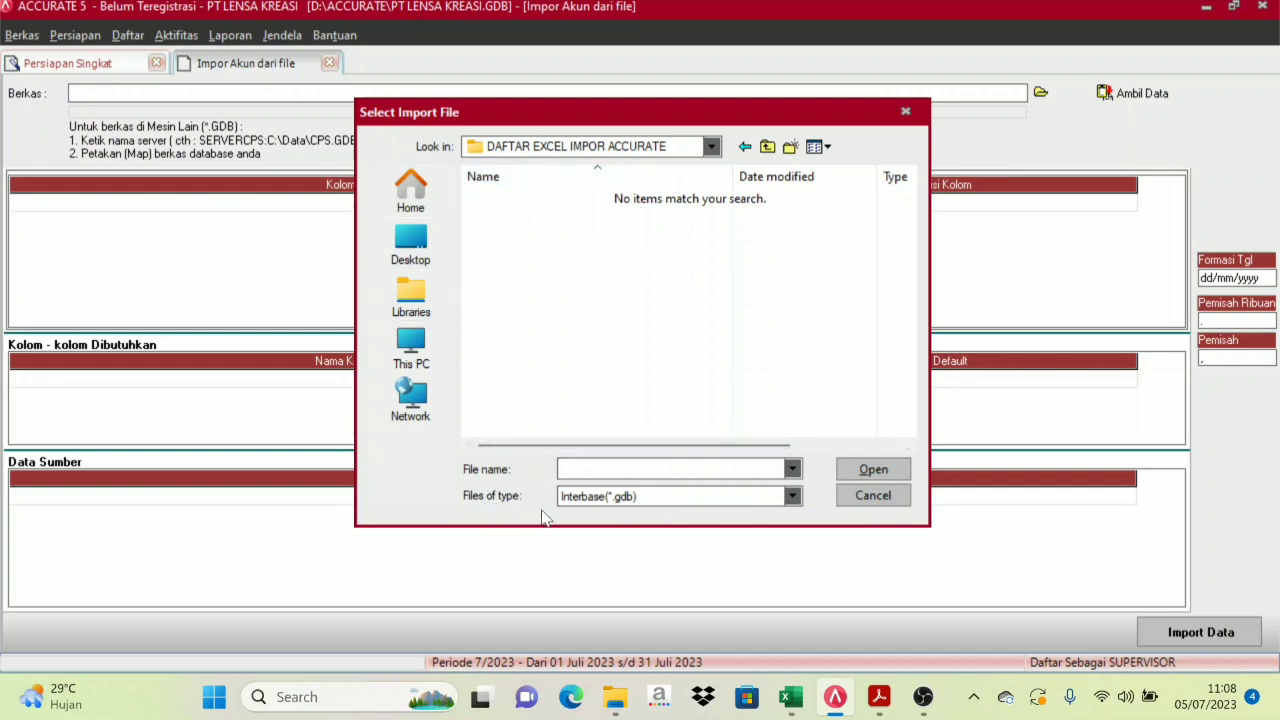
left_click(798, 500)
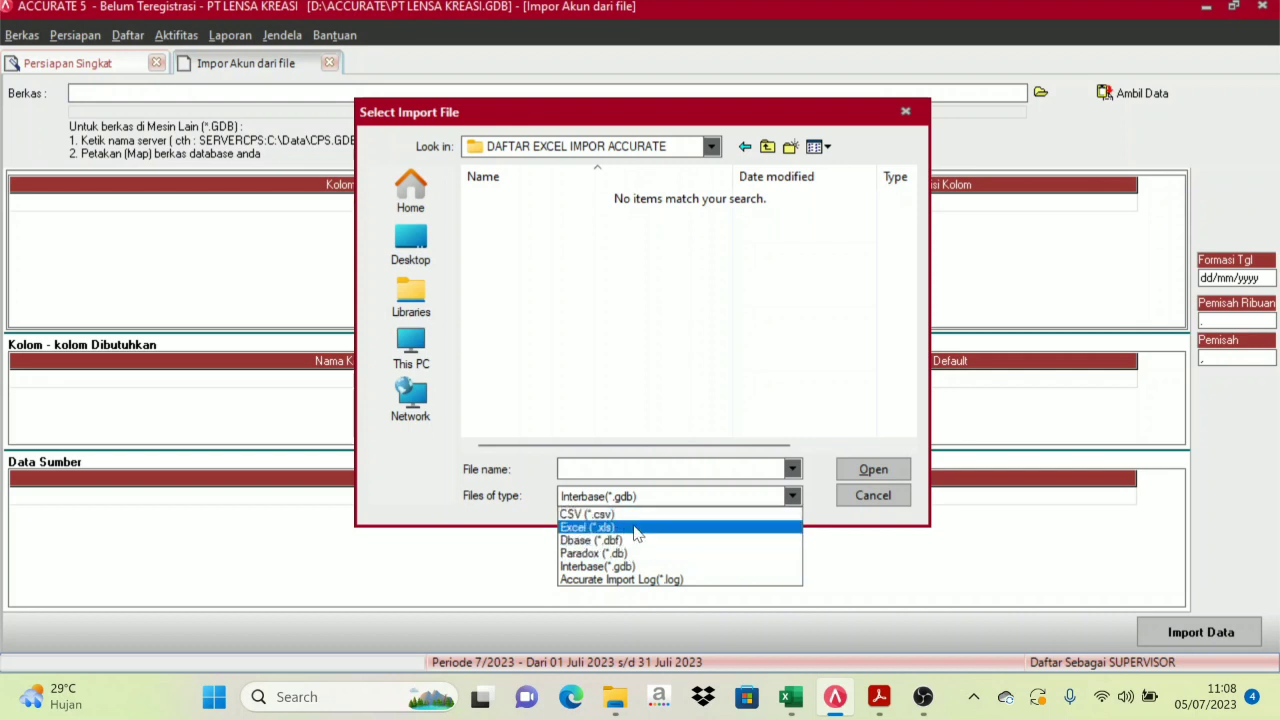
left_click(637, 528)
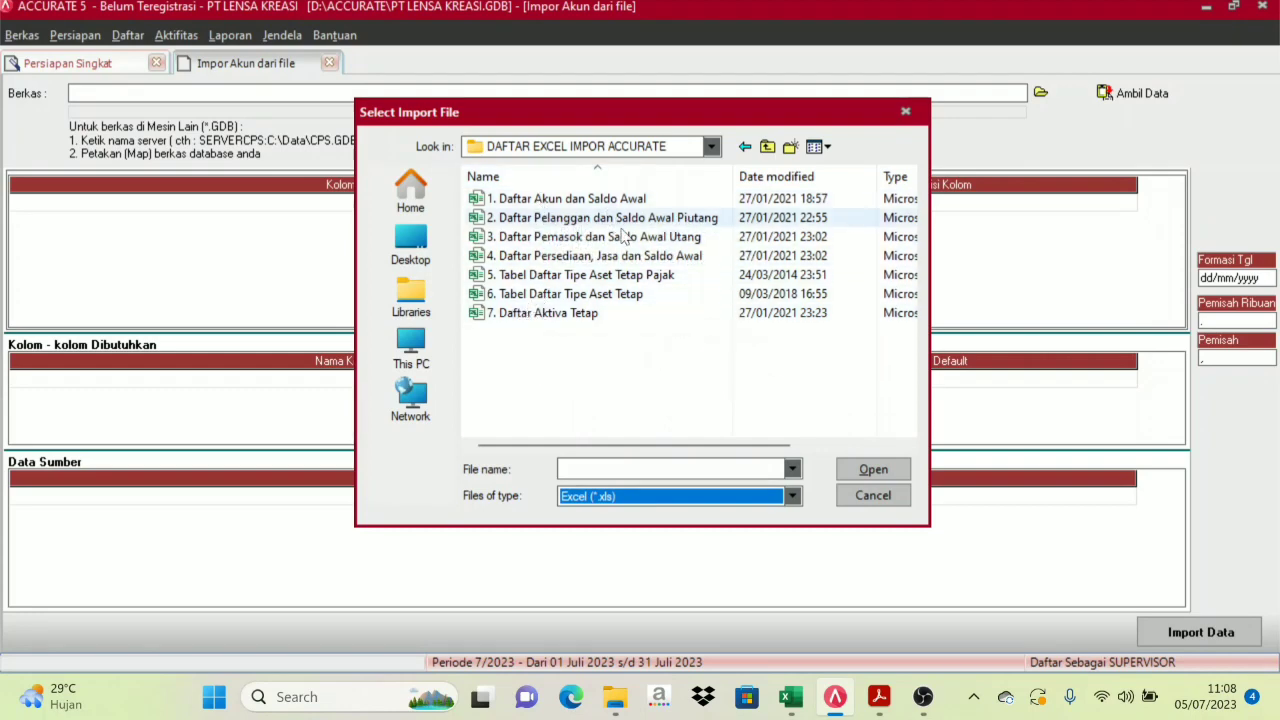
left_click(552, 208)
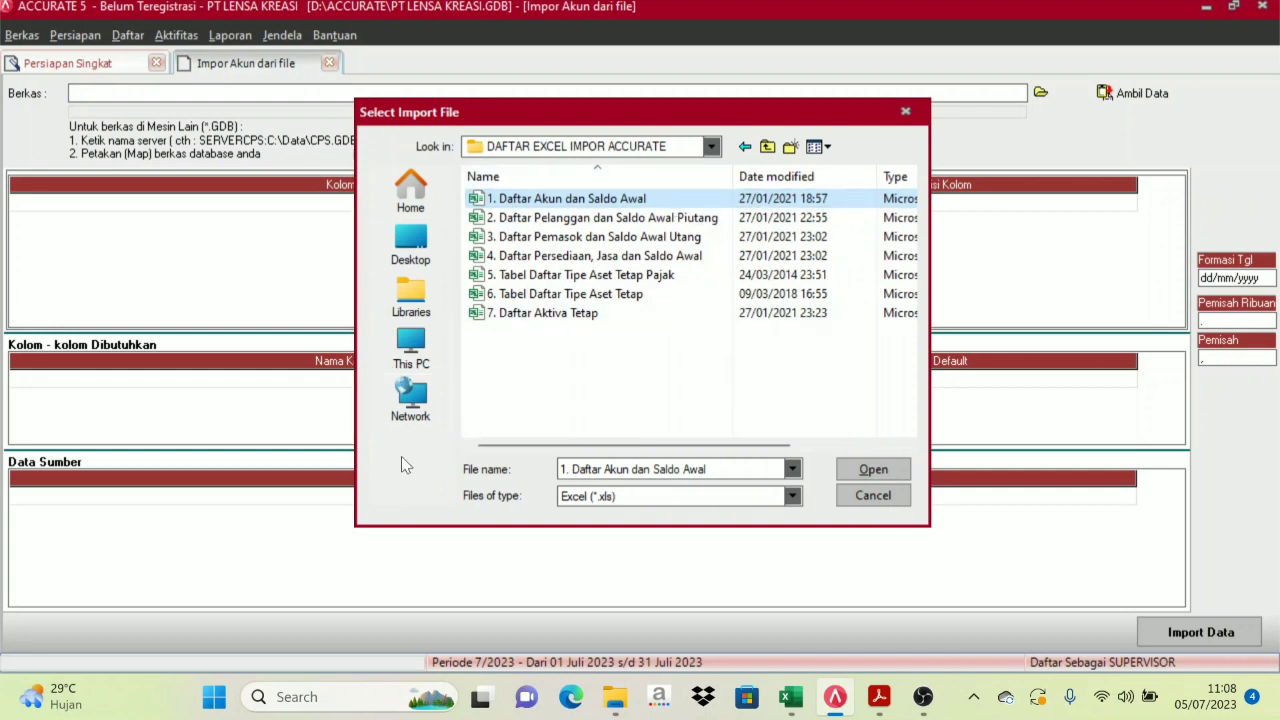
left_click(884, 470)
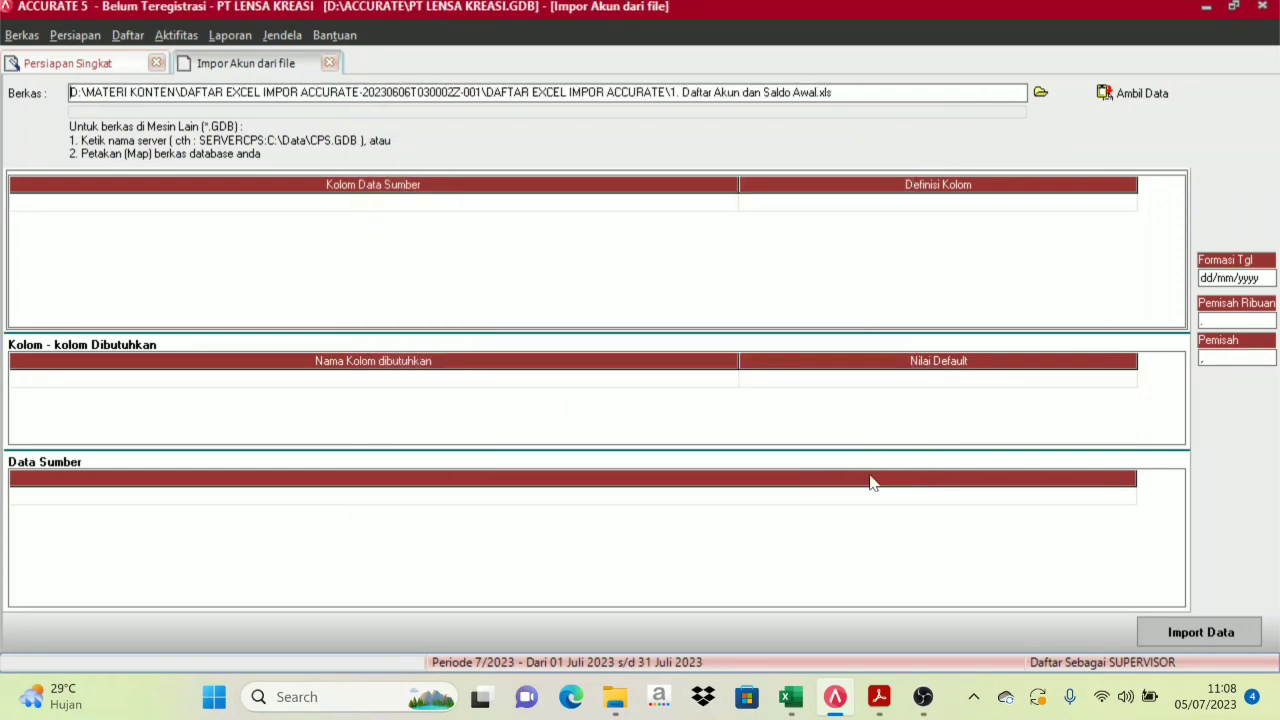
Load the workbook with Ambil Data to preview columns NOMOR AKUN through PER TANGGAL
left_click(1156, 84)
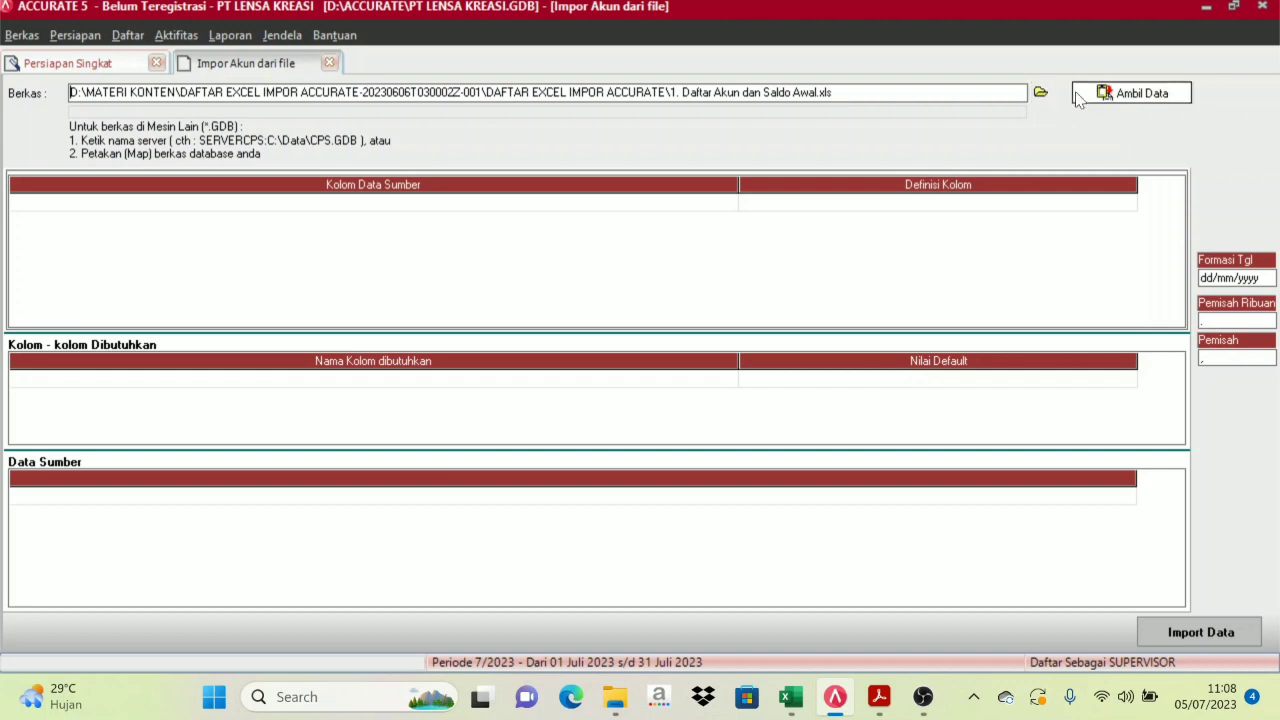
left_click(1147, 96)
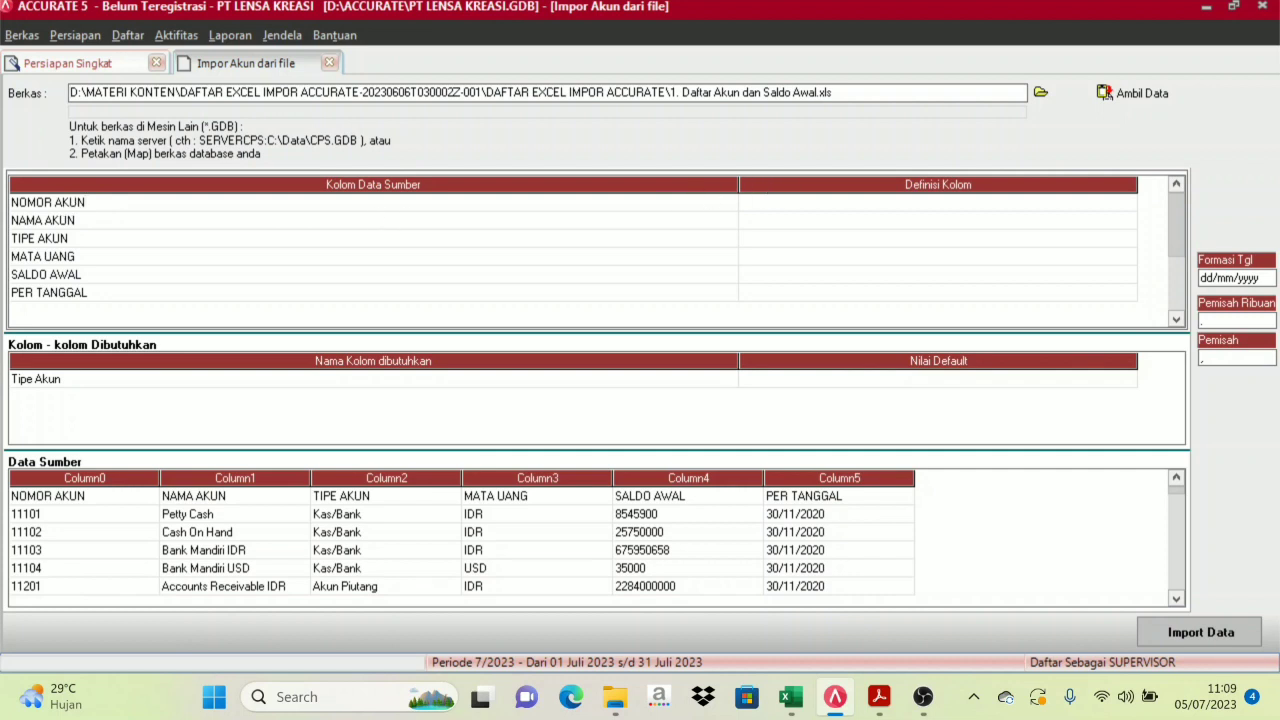
Narrow the source-name and definition columns, then review the NAMA AKUN through PER TANGGAL preview columns
left_click_drag(740, 183, 494, 177)
left_click_drag(893, 177, 824, 178)
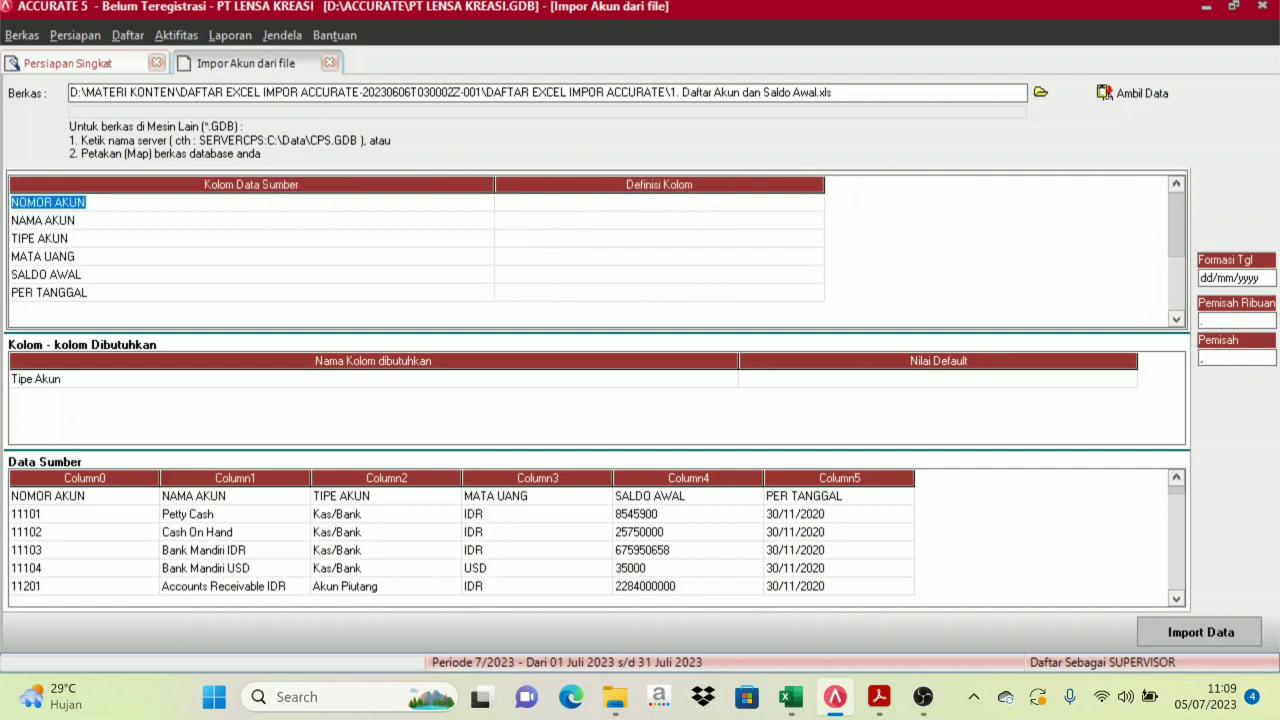
left_click(28, 202)
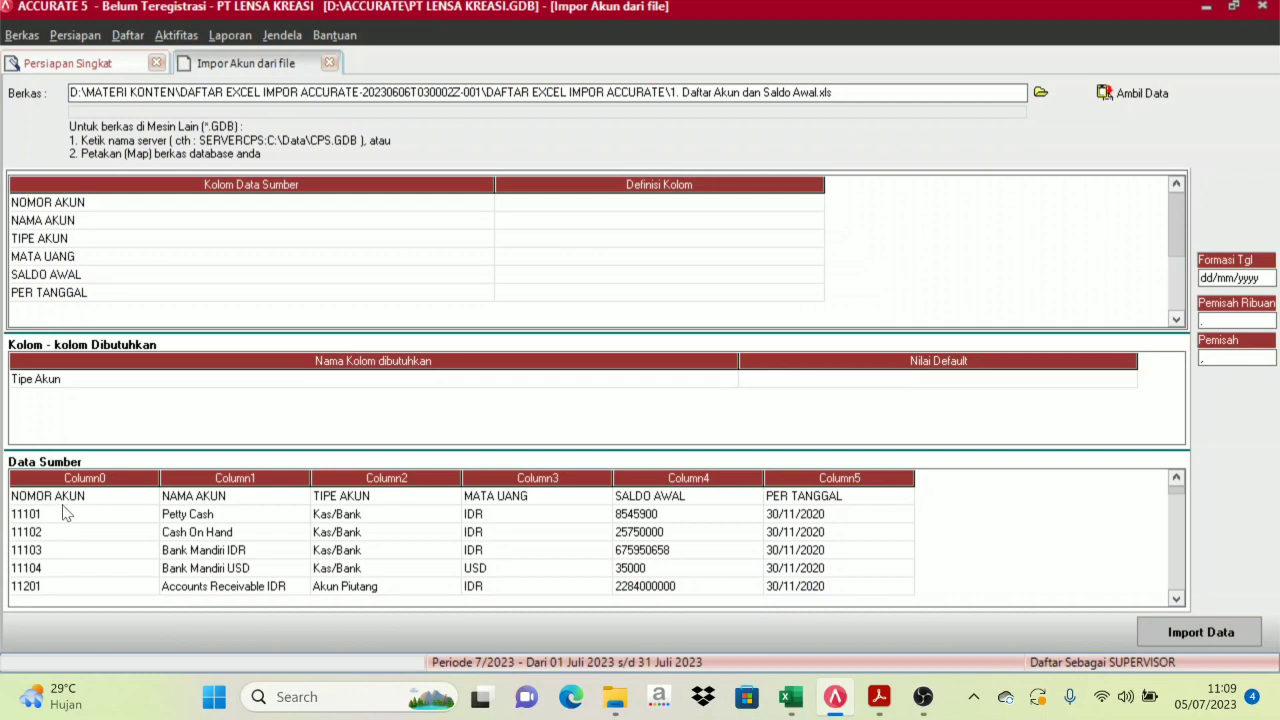
left_click(239, 498)
left_click(366, 498)
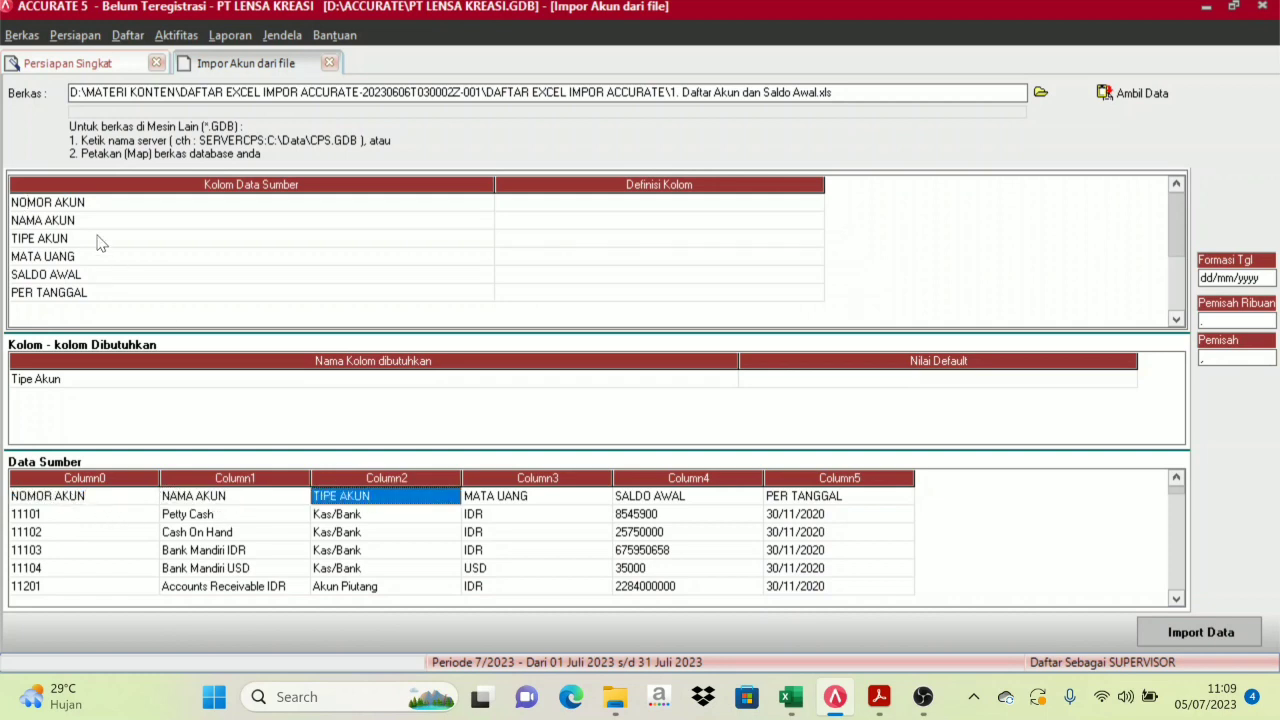
left_click(533, 497)
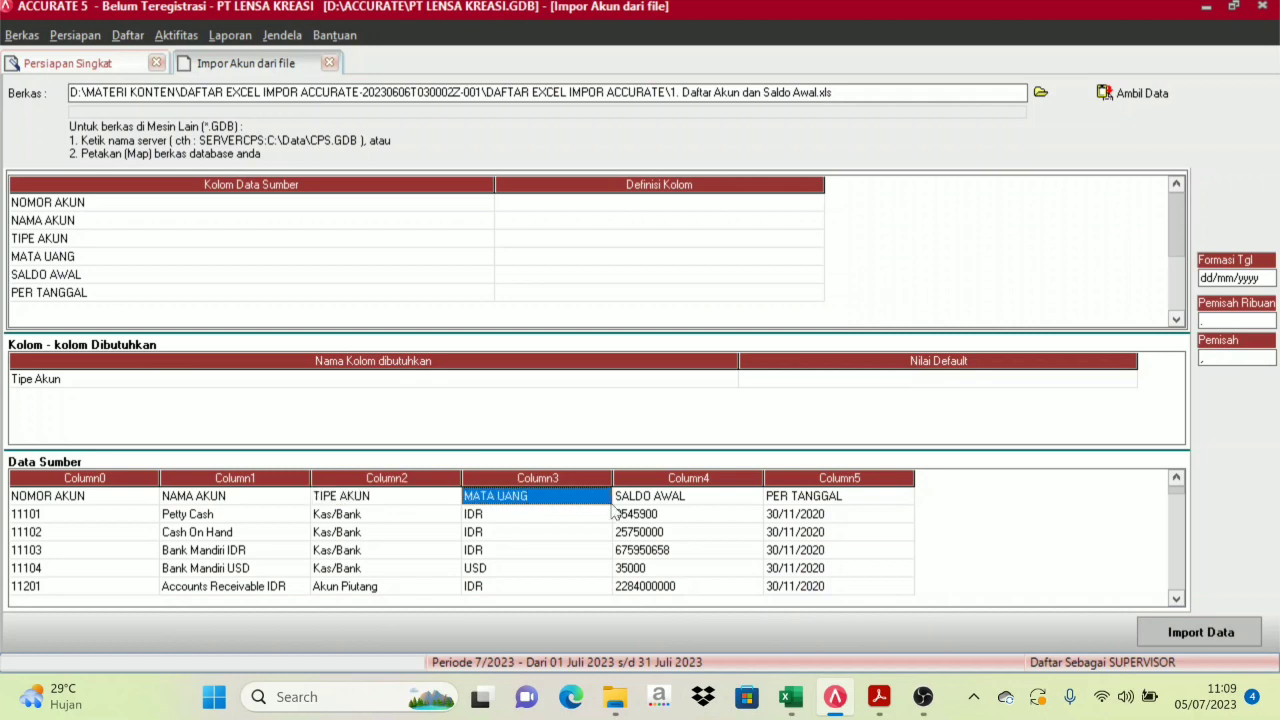
left_click(664, 498)
left_click(780, 498)
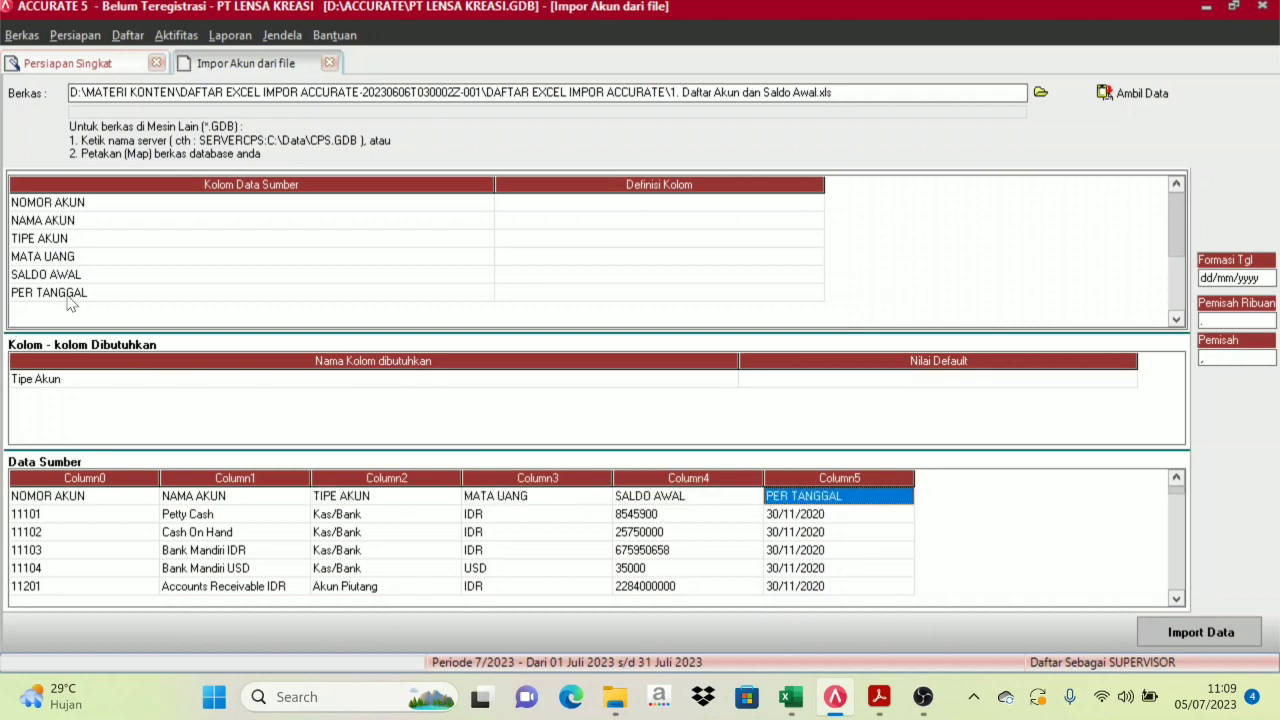
left_click(114, 552)
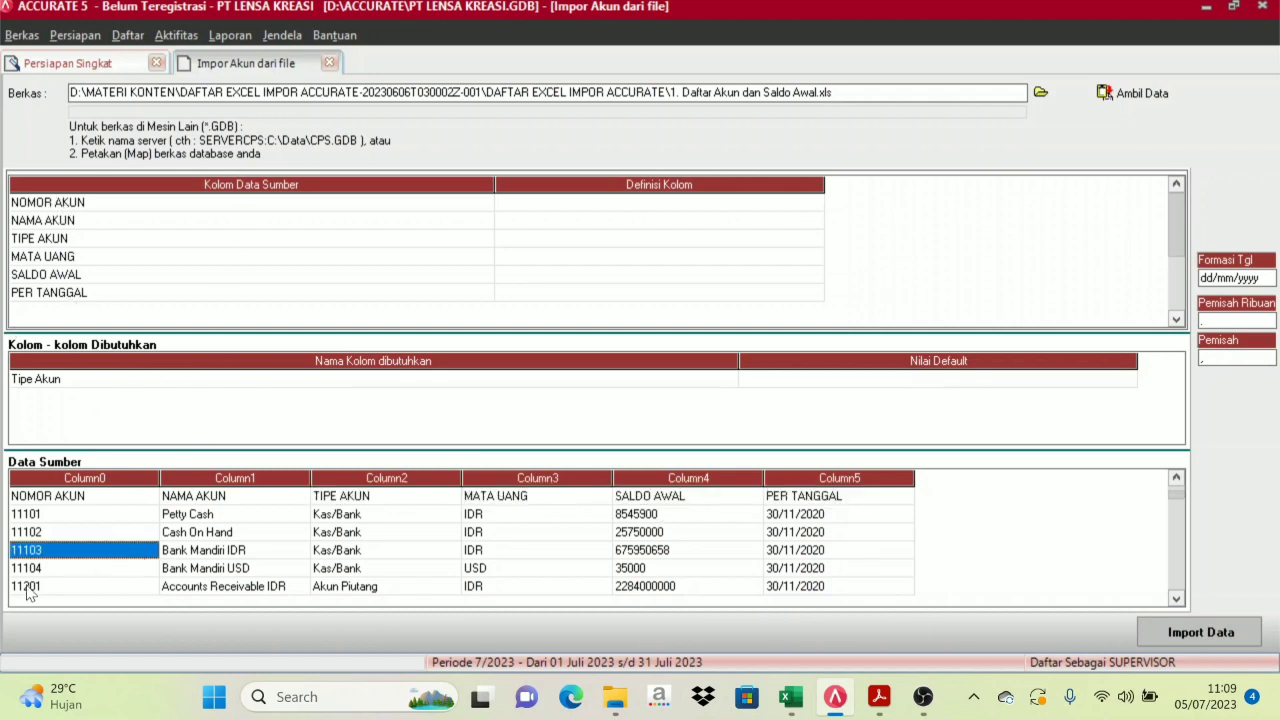
left_click(52, 498)
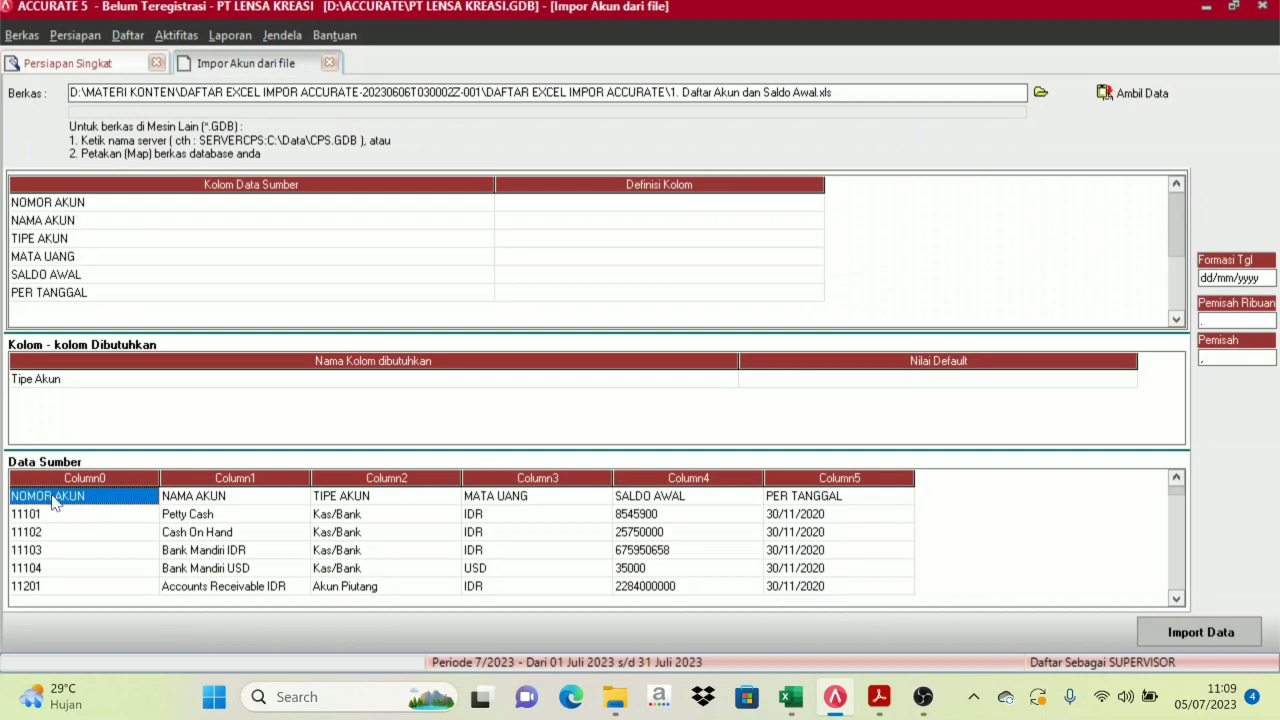
Delete the NOMOR AKUN header row from the source data
right_click(53, 497)
left_click(90, 531)
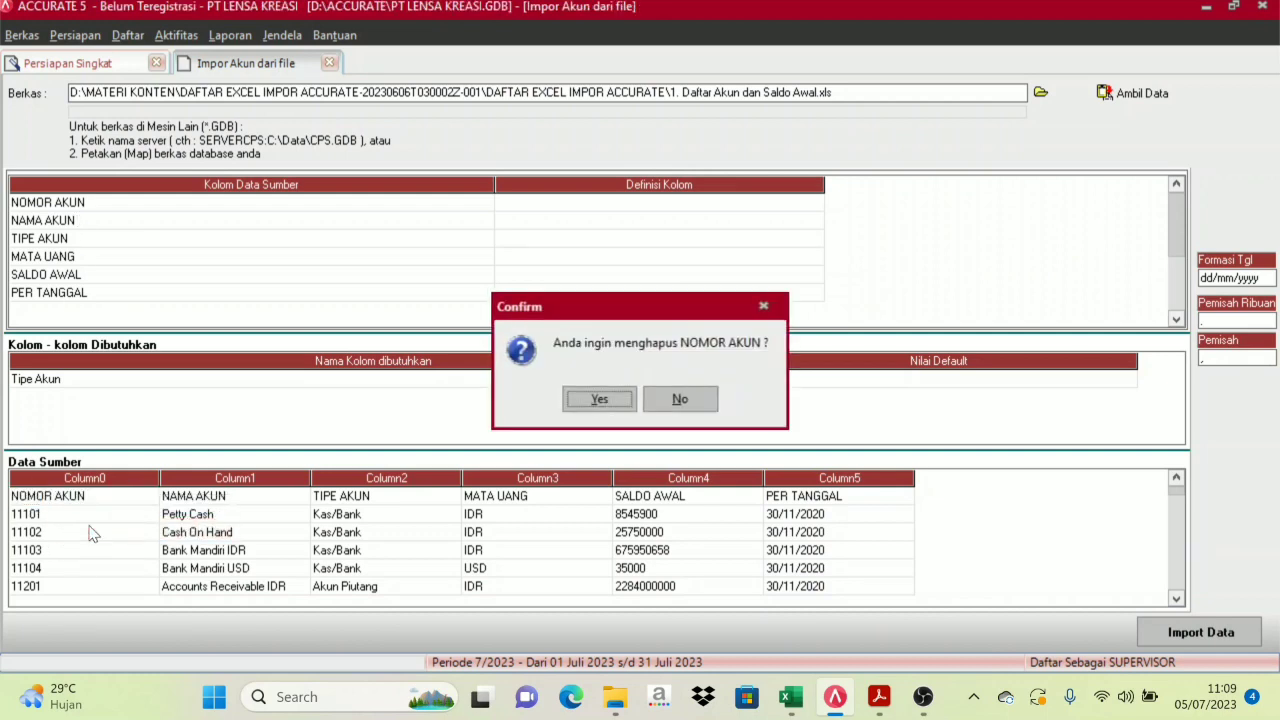
left_click(596, 399)
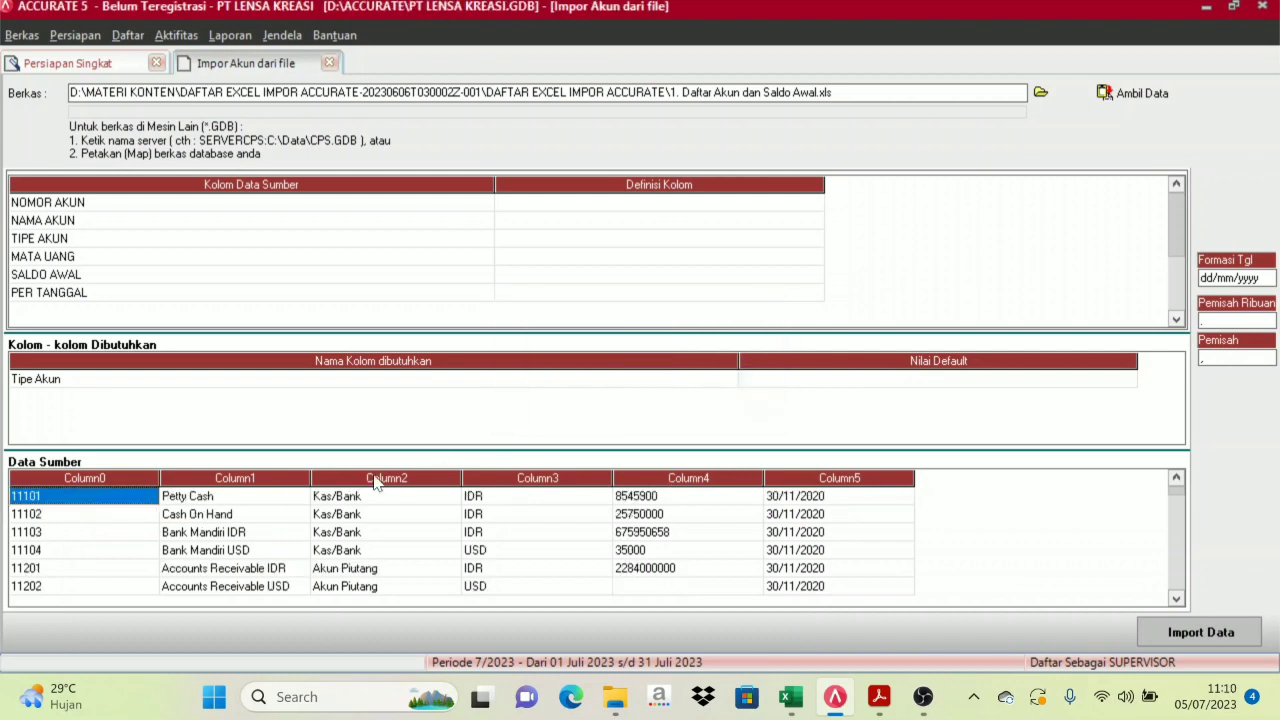
left_click(58, 532)
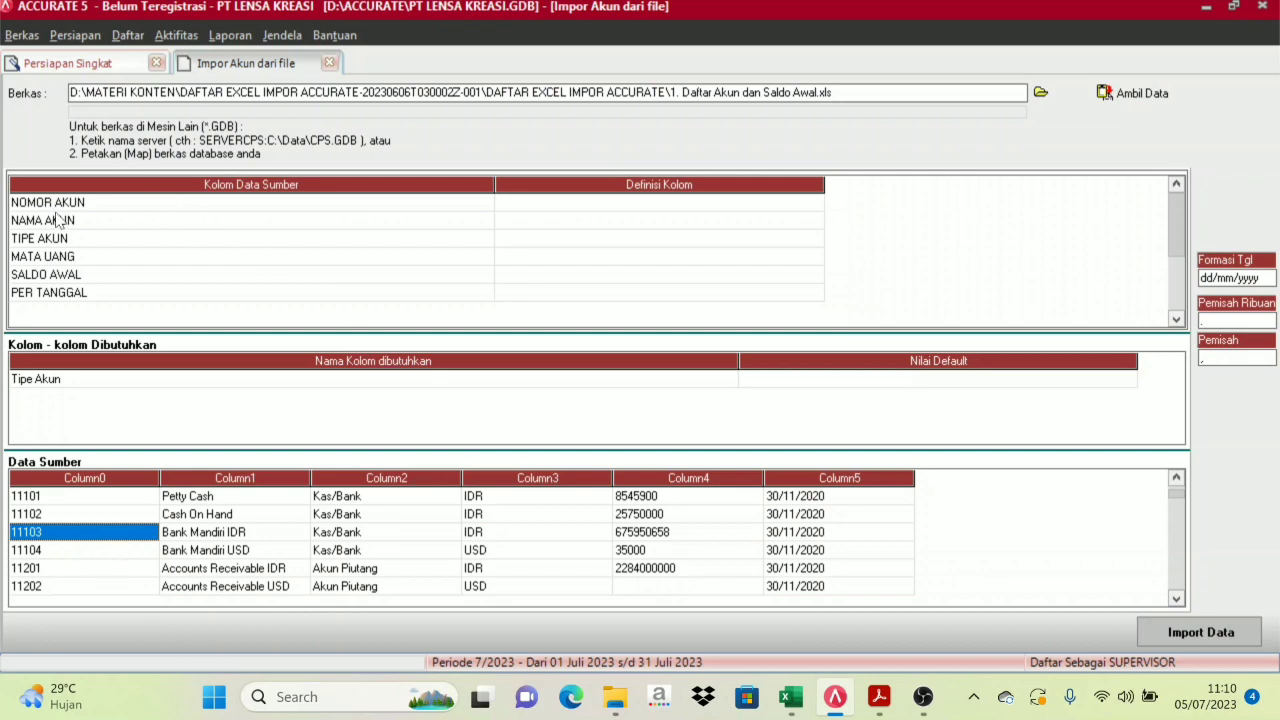
Select the Definisi Kolom cell for the NOMOR AKUN source column
left_click(604, 207)
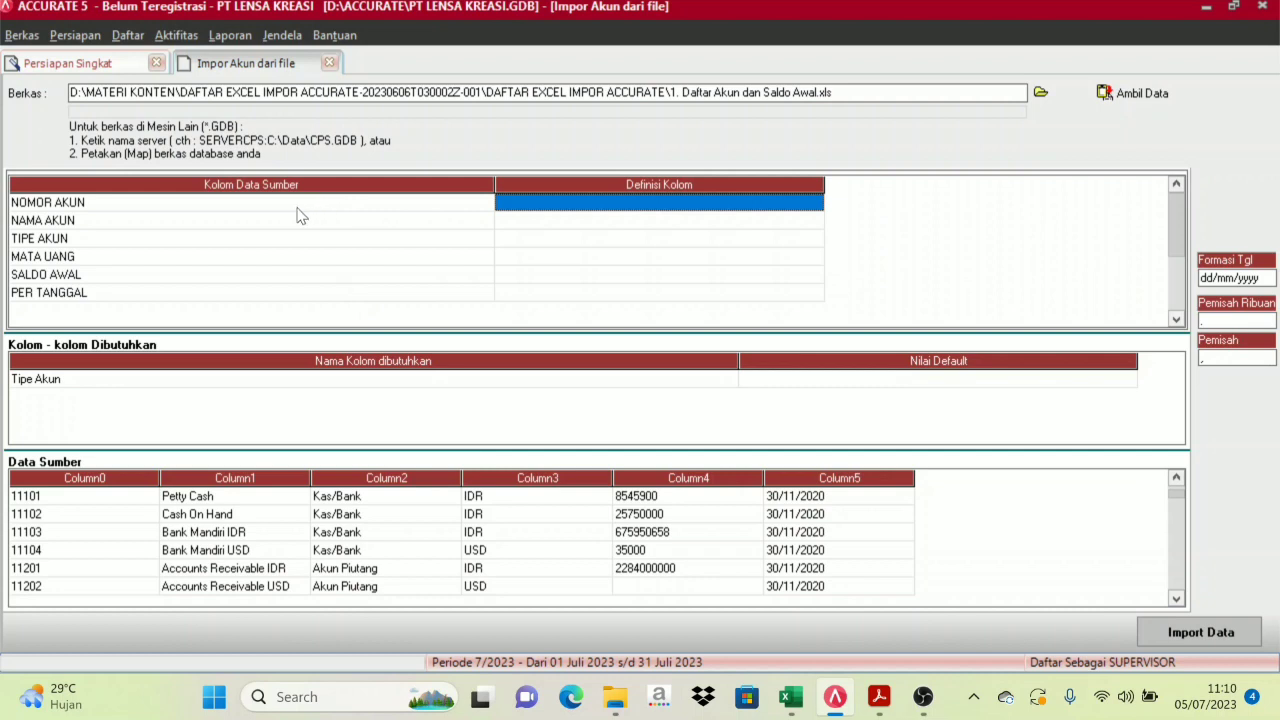
left_click(218, 552)
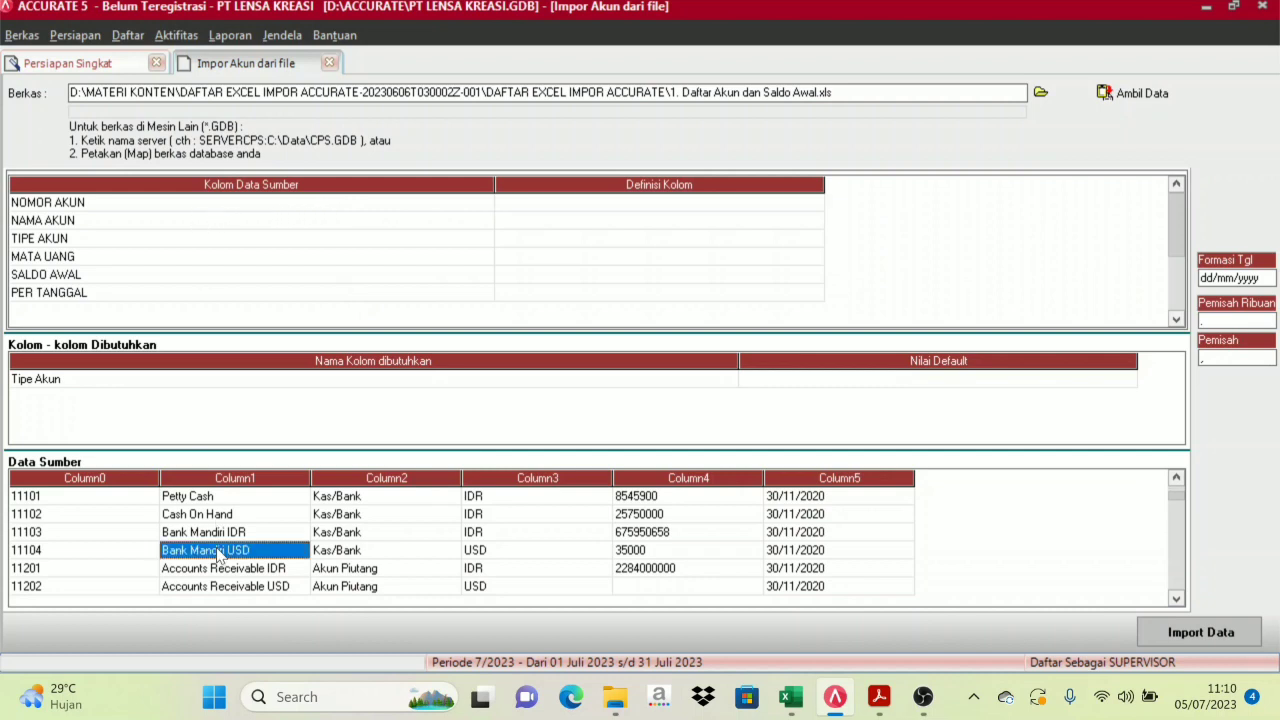
left_click(335, 209)
left_click(586, 201)
left_click(446, 204)
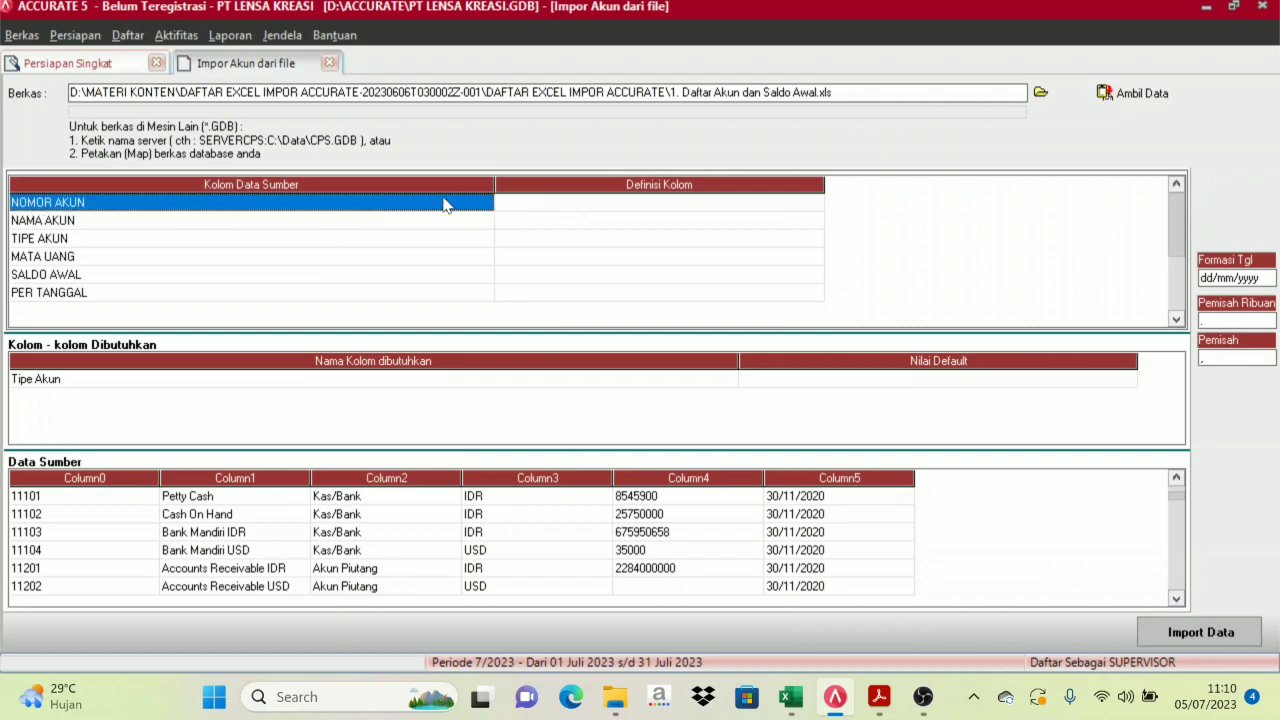
left_click(536, 203)
left_click(434, 203)
left_click(530, 203)
left_click(428, 205)
left_click(520, 205)
left_click(416, 203)
left_click(554, 204)
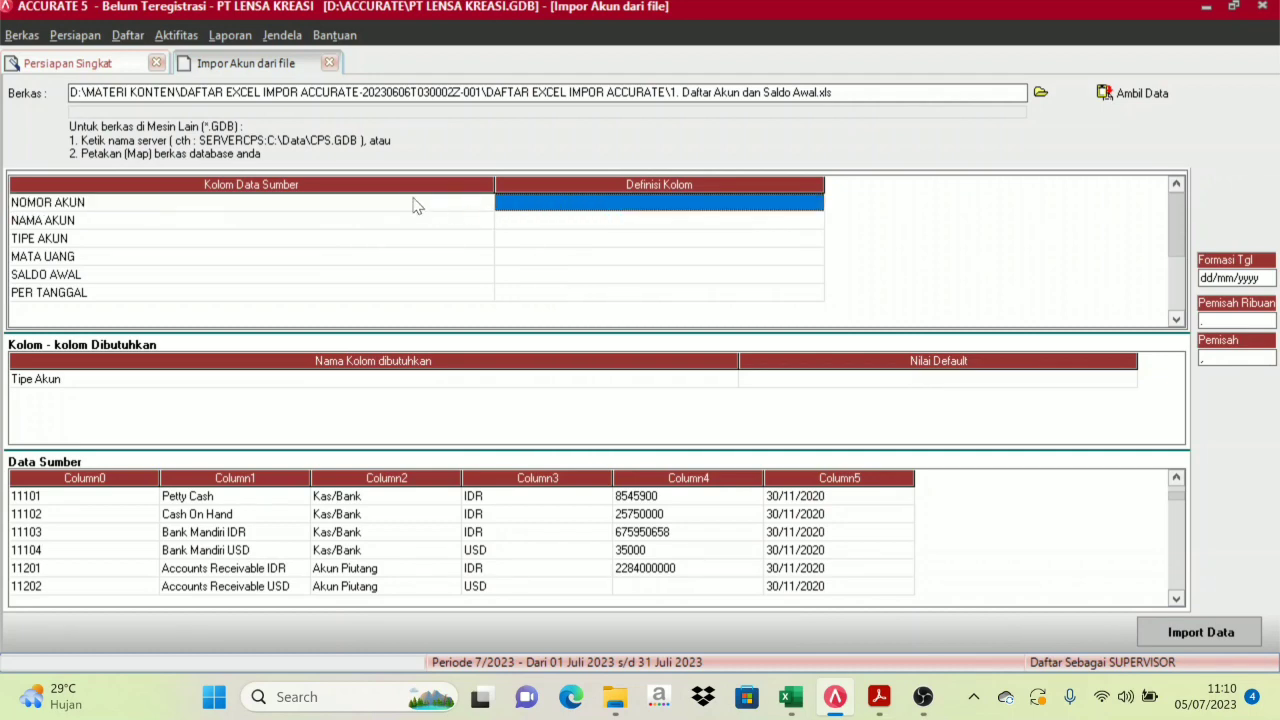
left_click(386, 203)
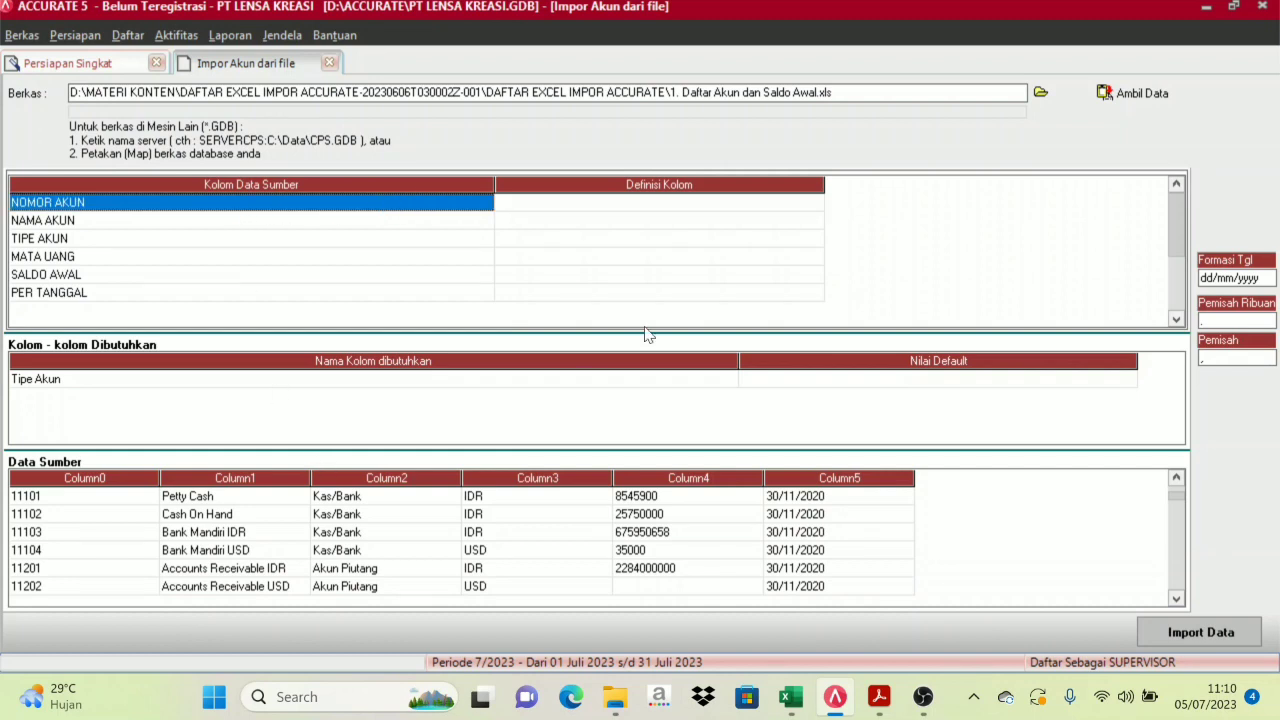
left_click(706, 204)
Define NOMOR AKUN as No. Akun and NAMA AKUN as Nama Akun
left_click(786, 203)
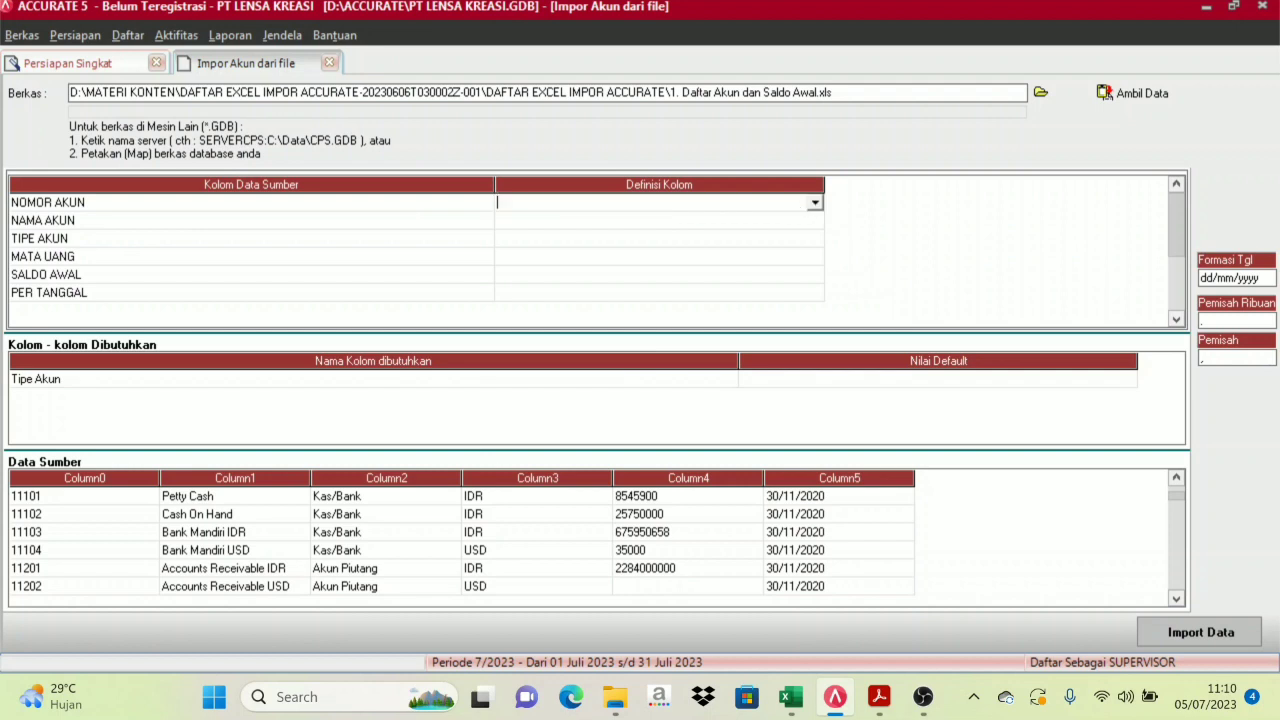
left_click(815, 204)
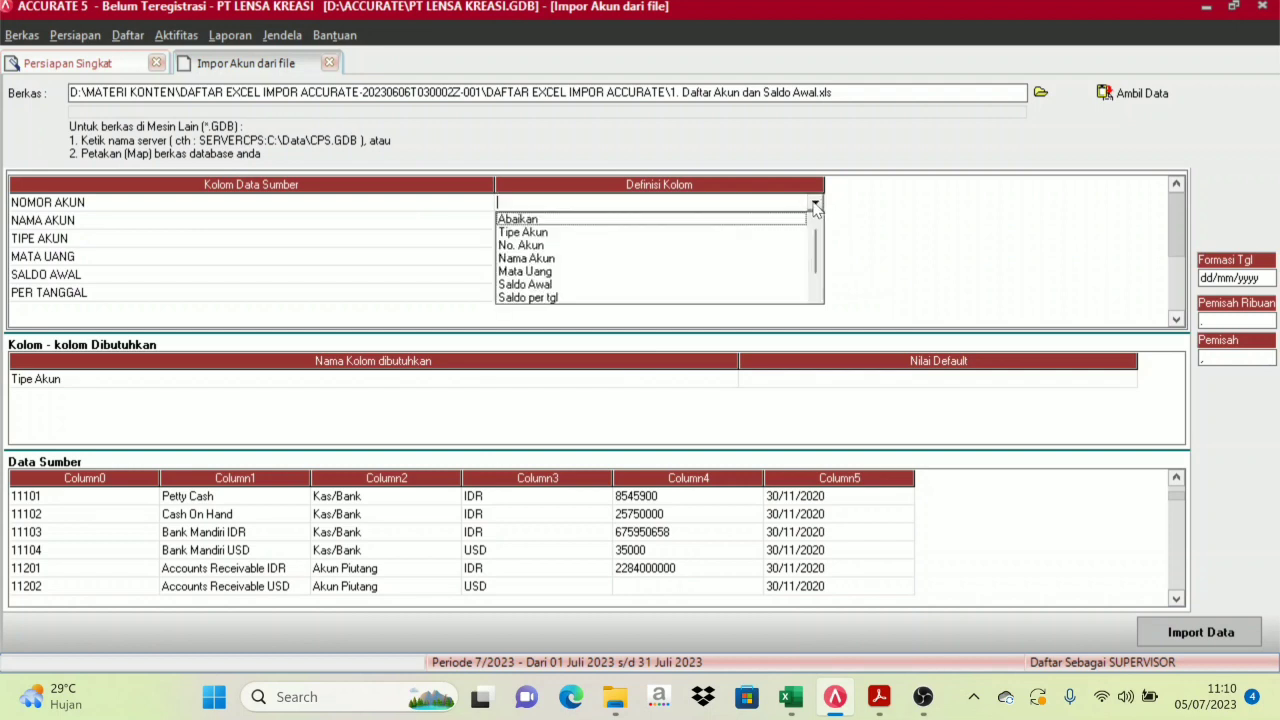
left_click(550, 247)
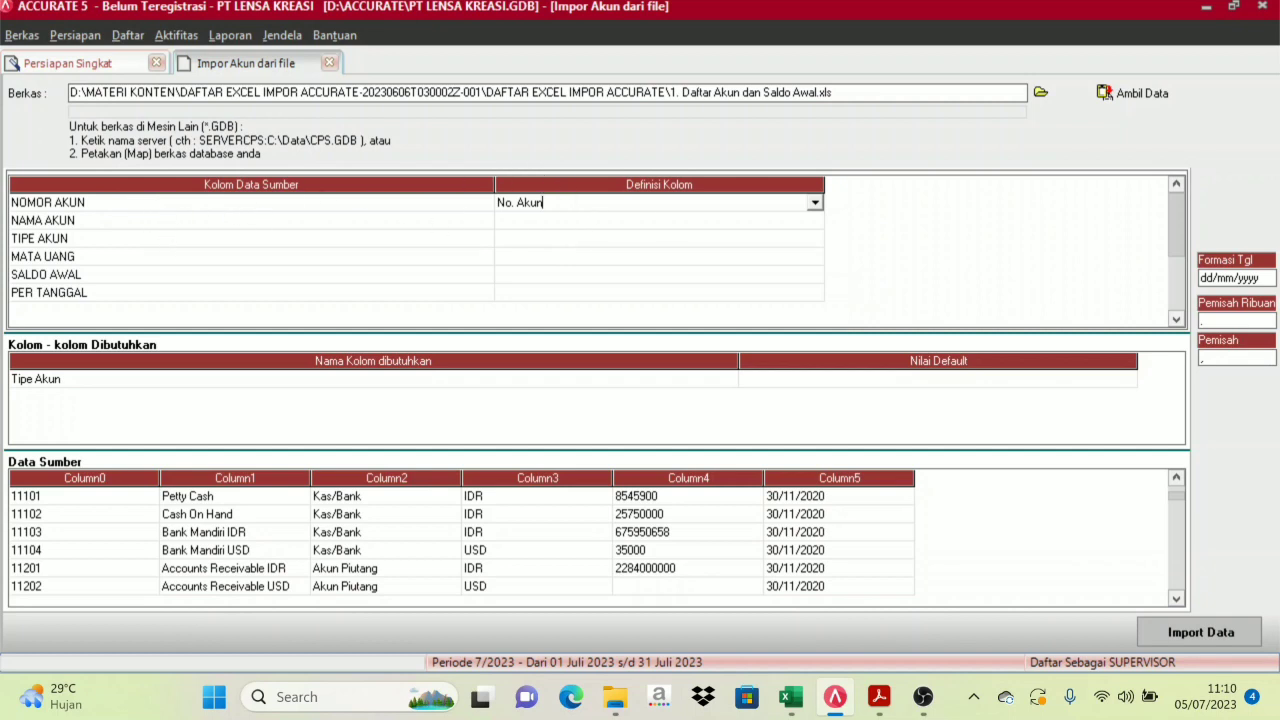
left_click(588, 222)
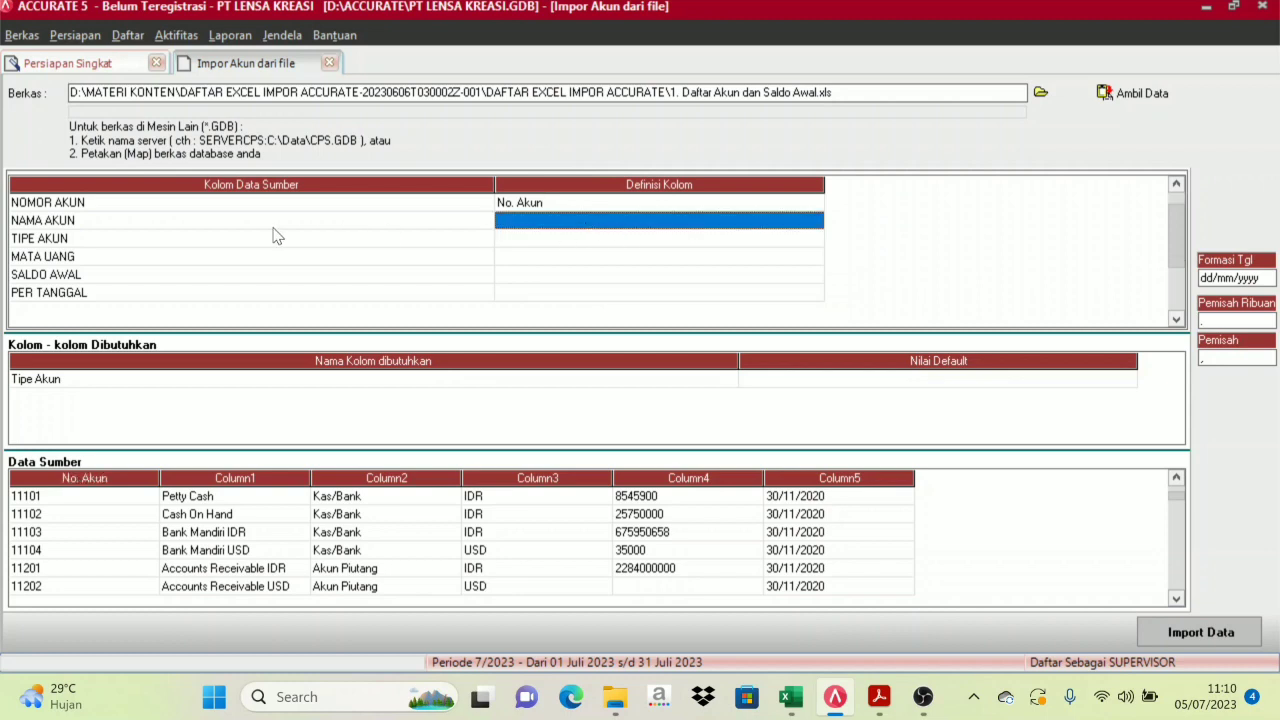
left_click(740, 222)
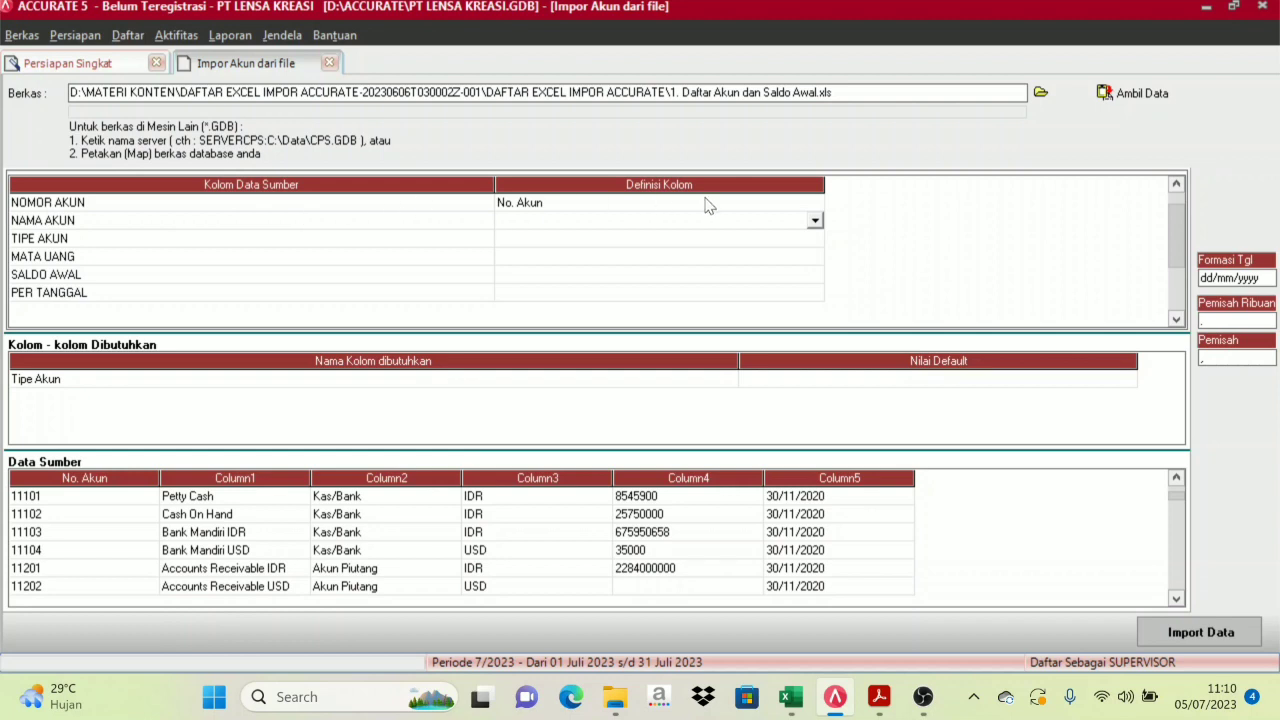
left_click(815, 221)
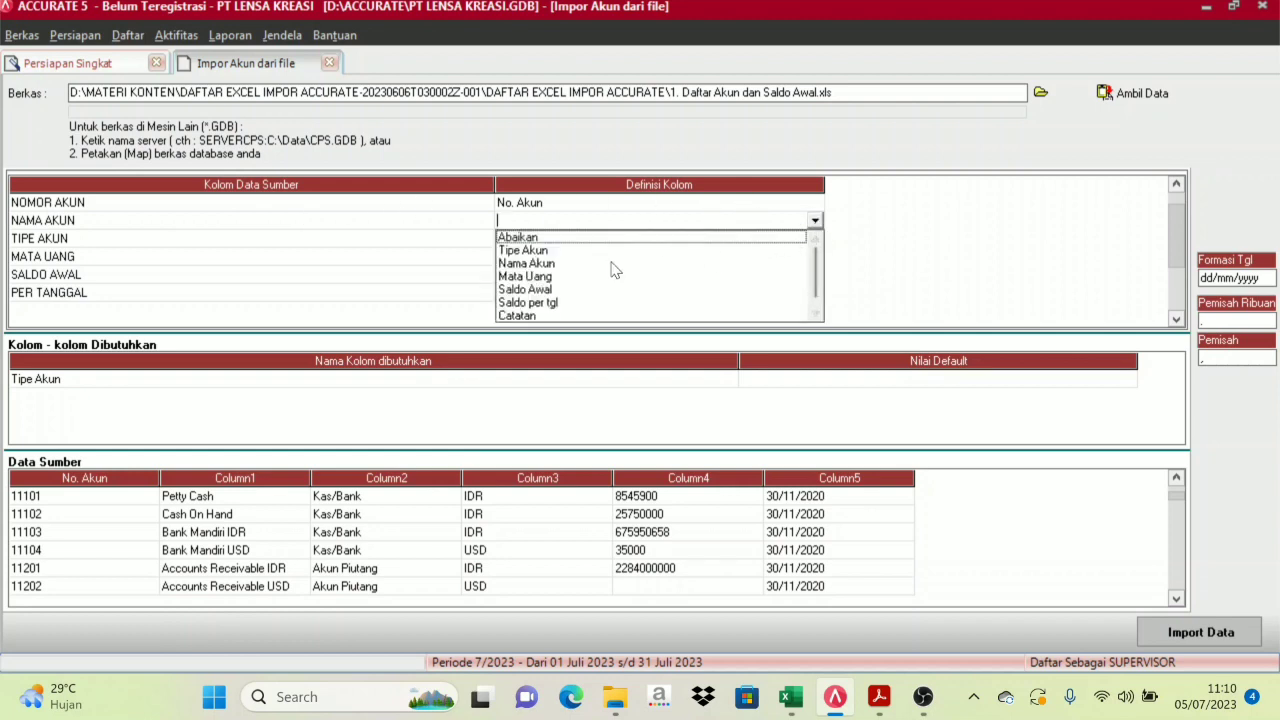
left_click(527, 263)
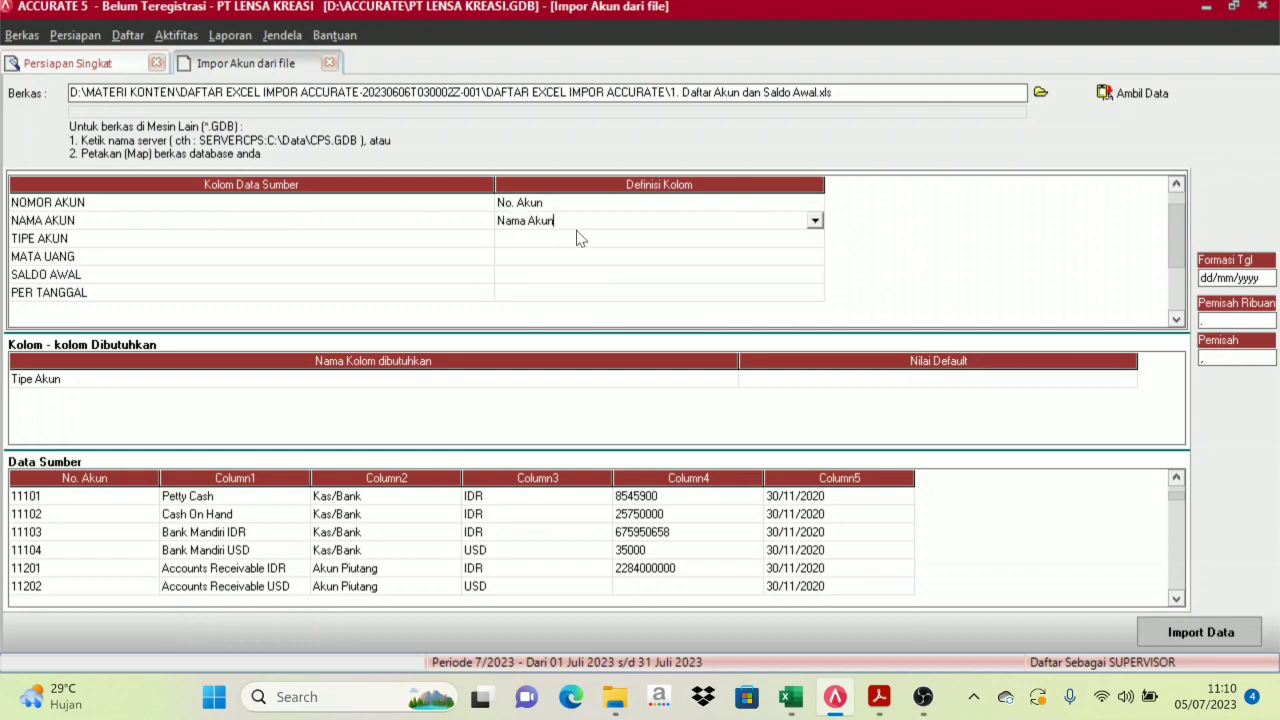
Define the TIPE AKUN column as Tipe Akun
left_click(545, 247)
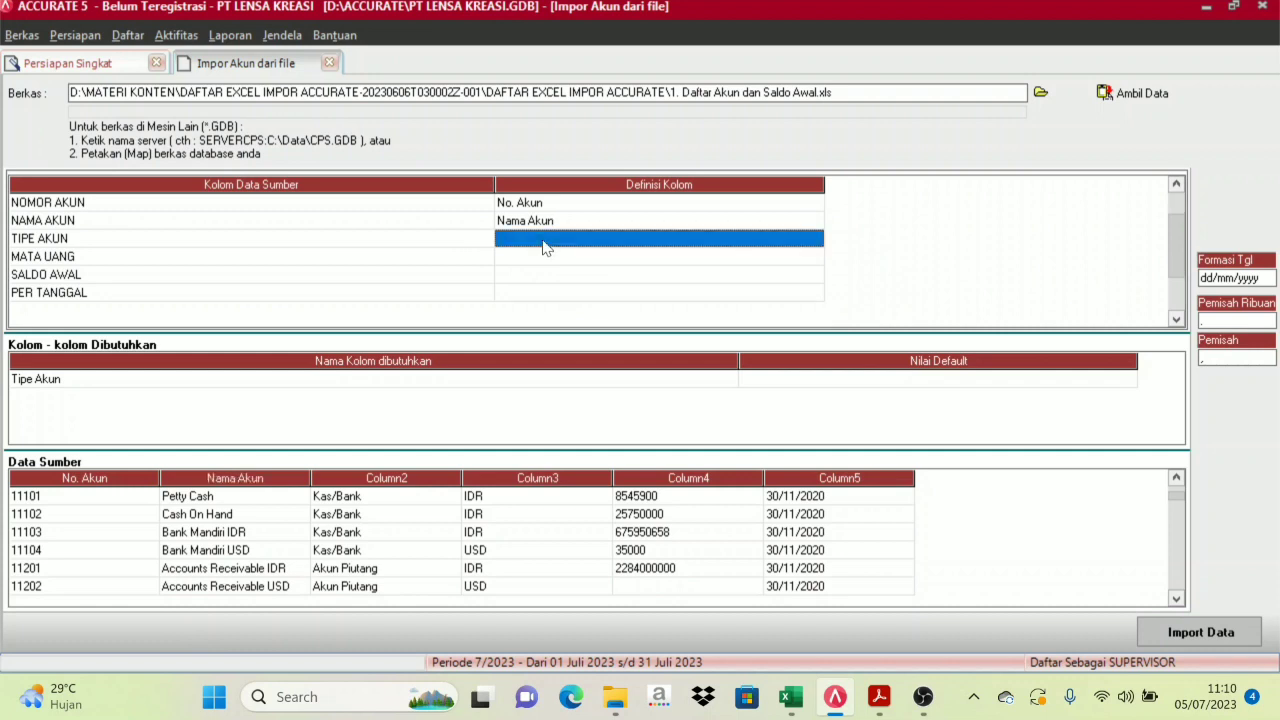
left_click(816, 238)
left_click(816, 239)
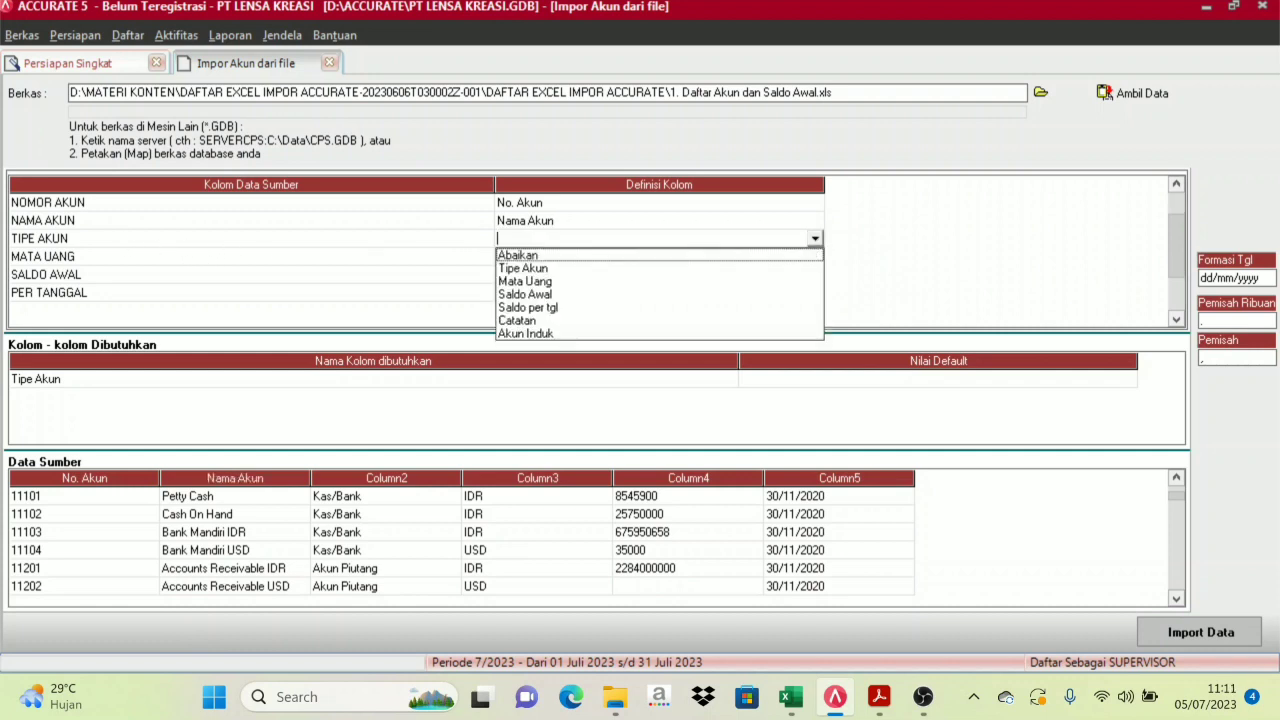
left_click(557, 270)
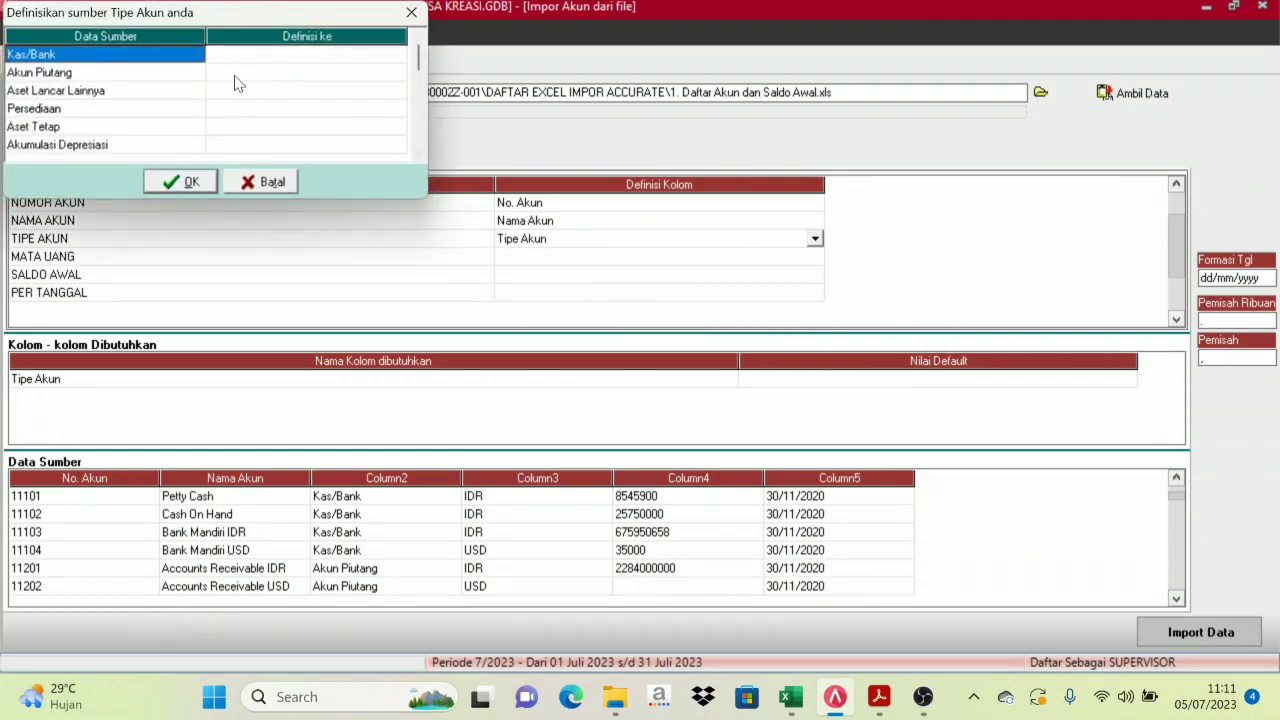
Map source types Kas/Bank and Akun Piutang to their matching account types
left_click_drag(237, 20, 259, 27)
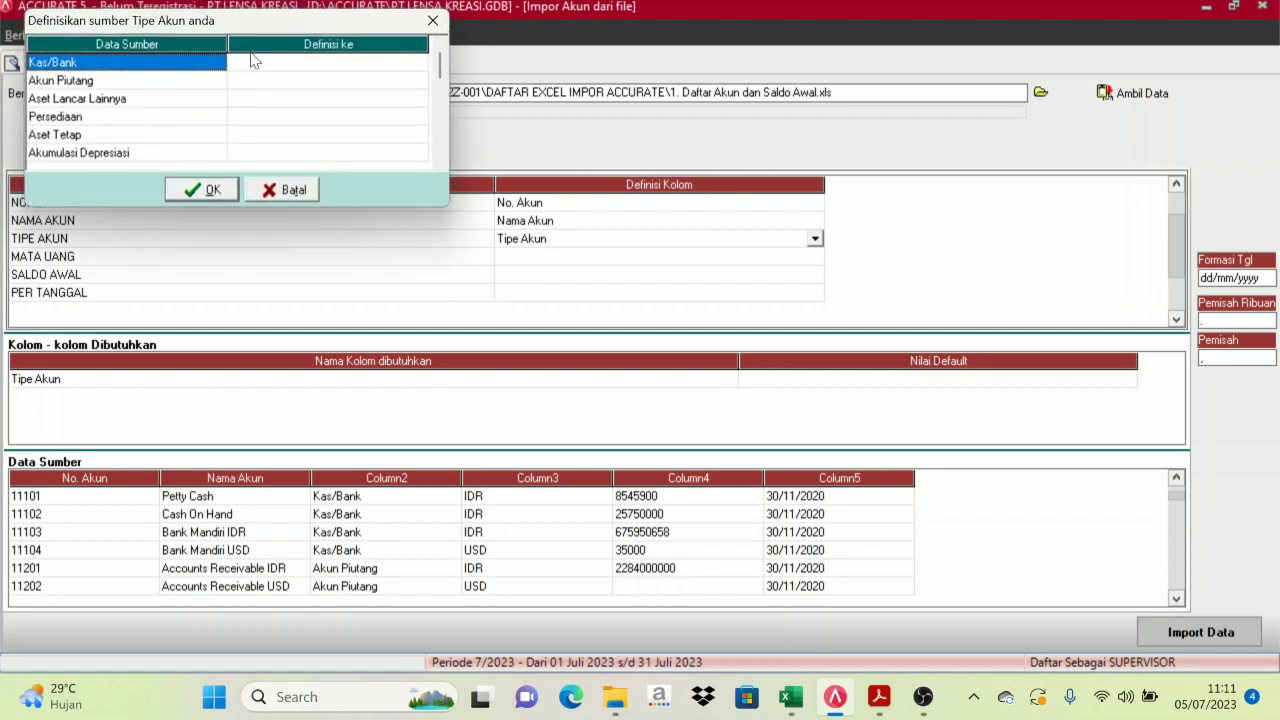
left_click(310, 72)
left_click(419, 64)
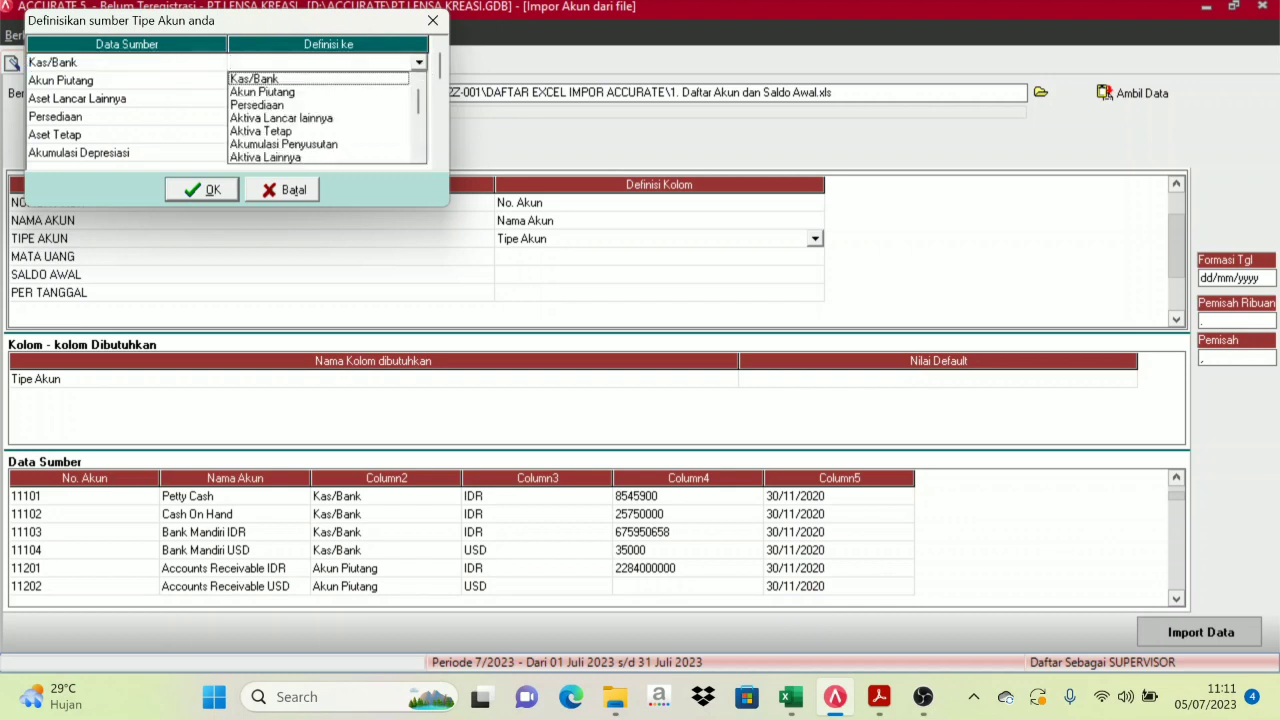
left_click(283, 80)
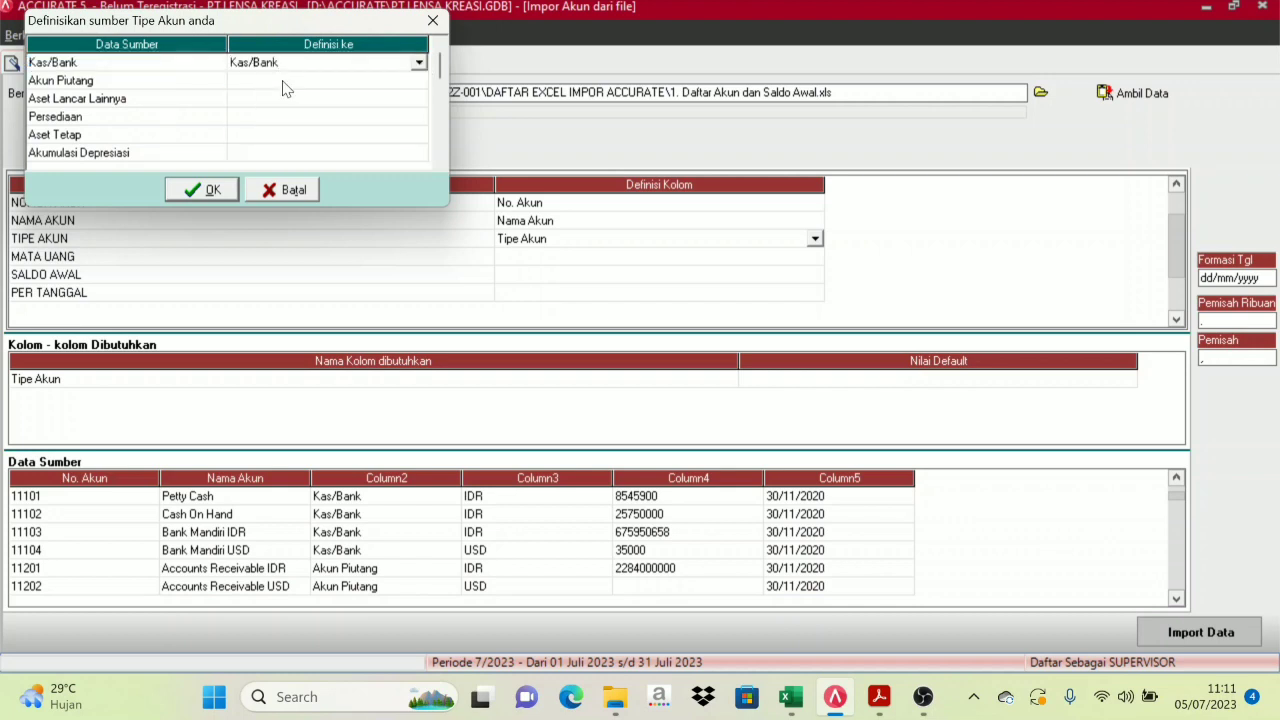
left_click(148, 87)
left_click(285, 87)
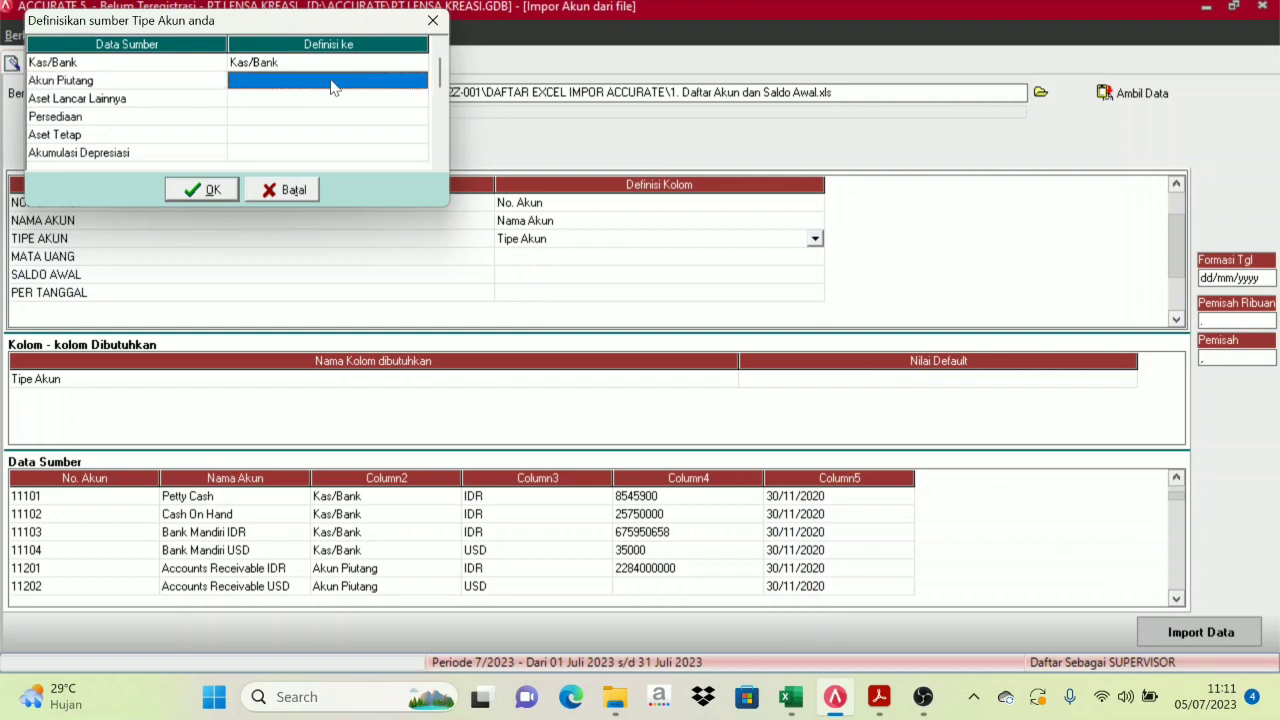
left_click(333, 87)
left_click(418, 82)
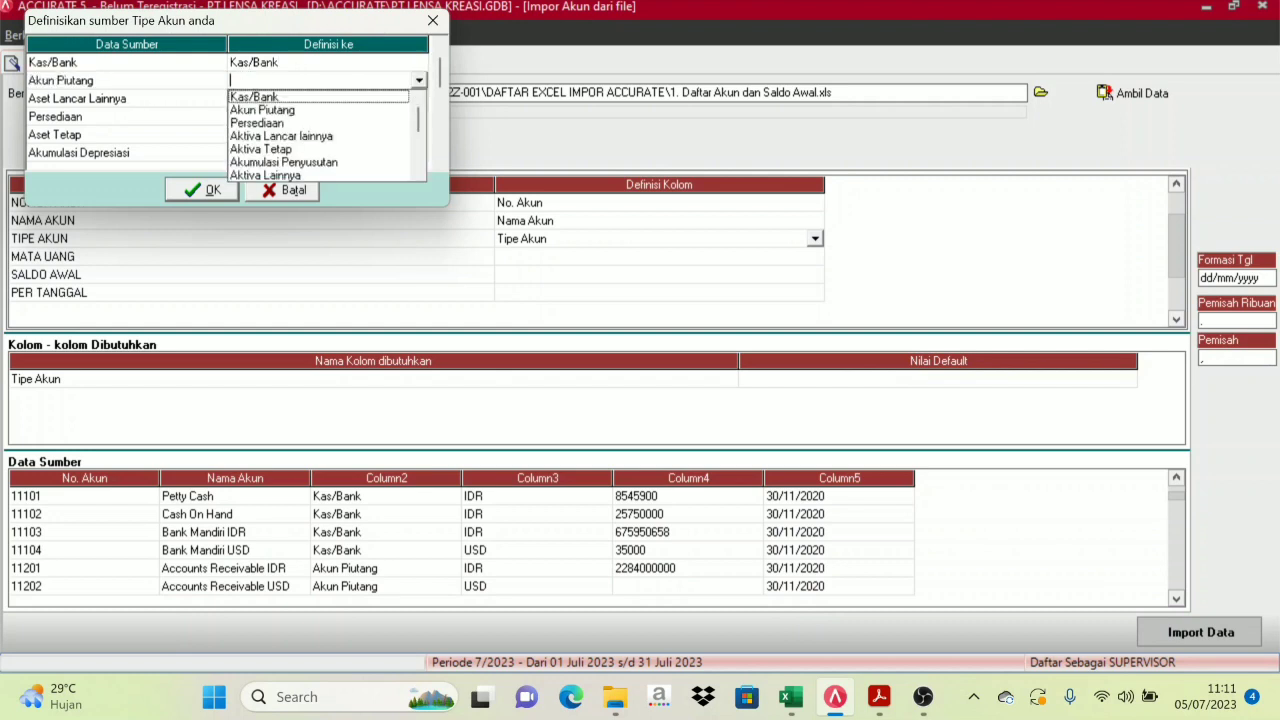
left_click(288, 110)
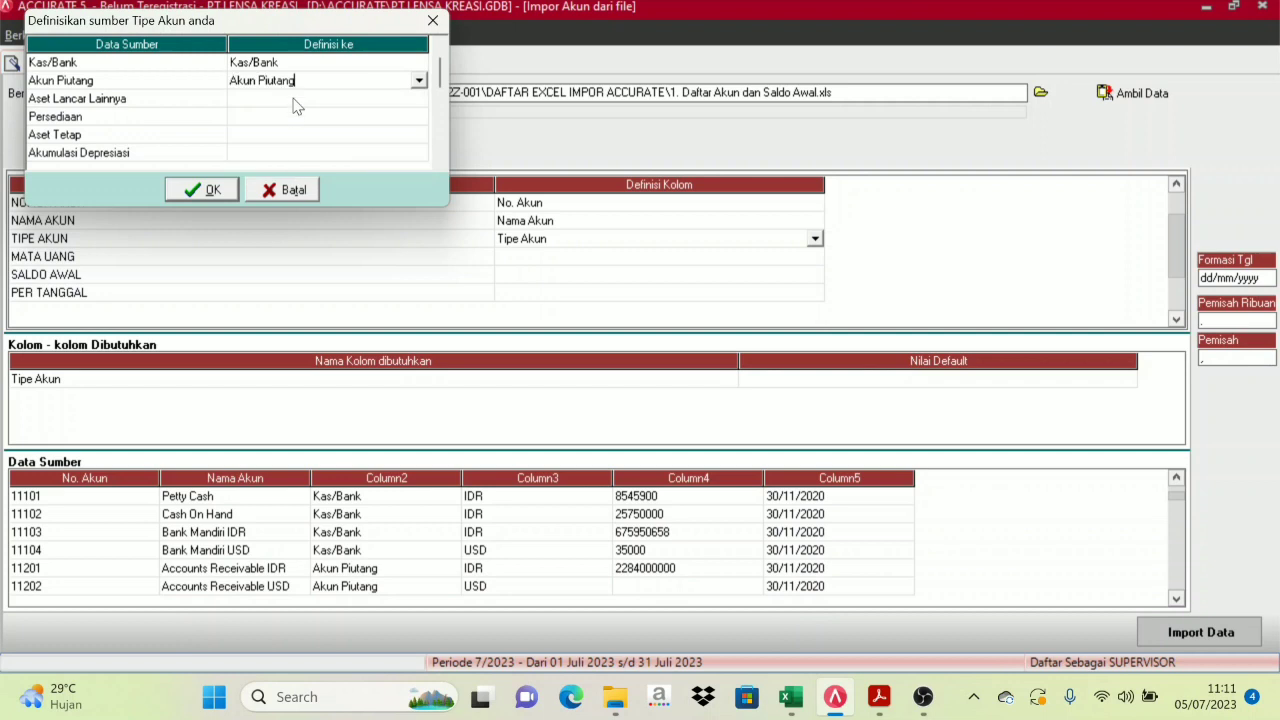
Map Aset Lancar Lainnya to Aktiva Lancar lainnya, Persediaan to Persediaan, Aset Tetap to Aktiva Tetap
left_click(298, 105)
left_click(386, 103)
left_click(419, 100)
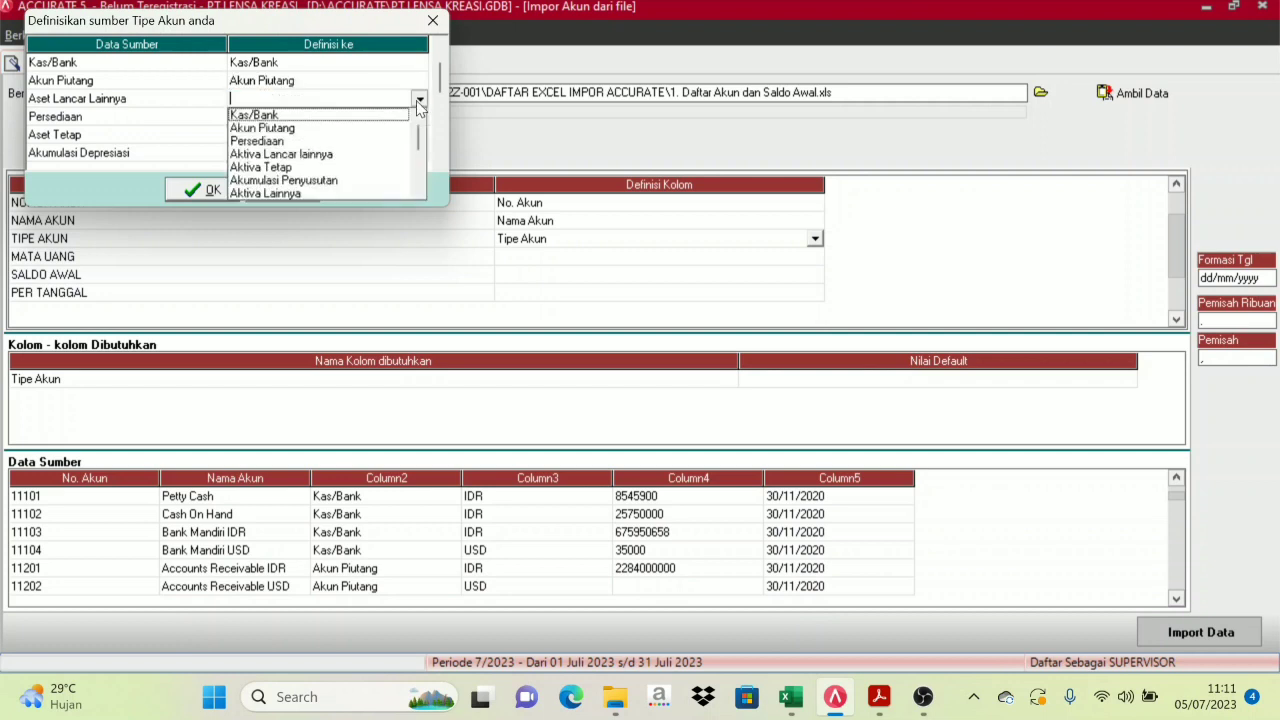
left_click(318, 157)
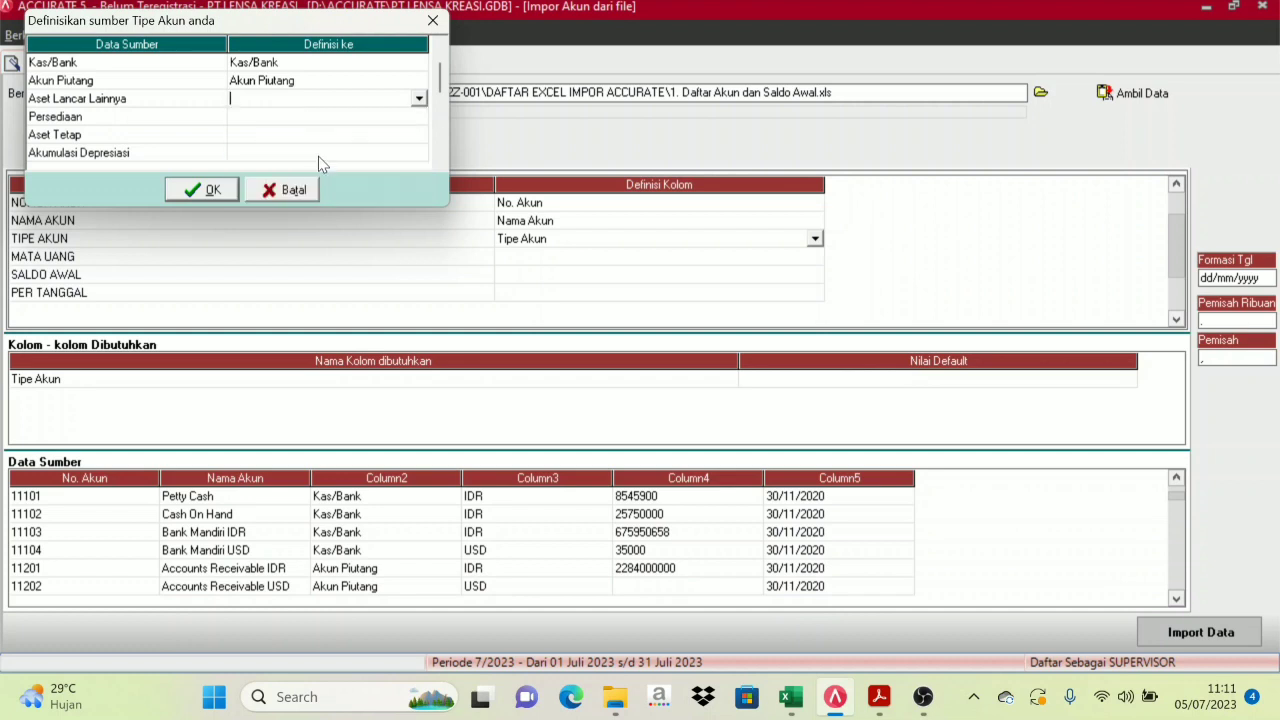
left_click(322, 118)
left_click(420, 118)
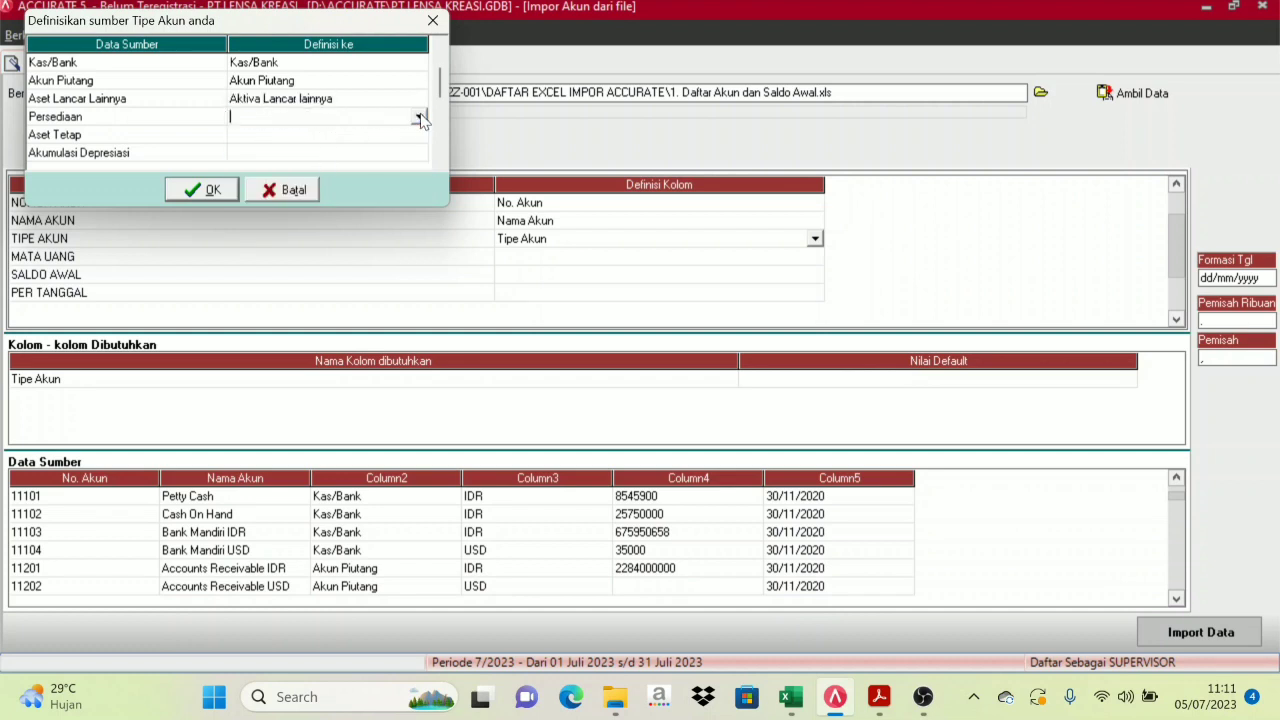
left_click(420, 118)
left_click(288, 157)
left_click(296, 136)
left_click(419, 134)
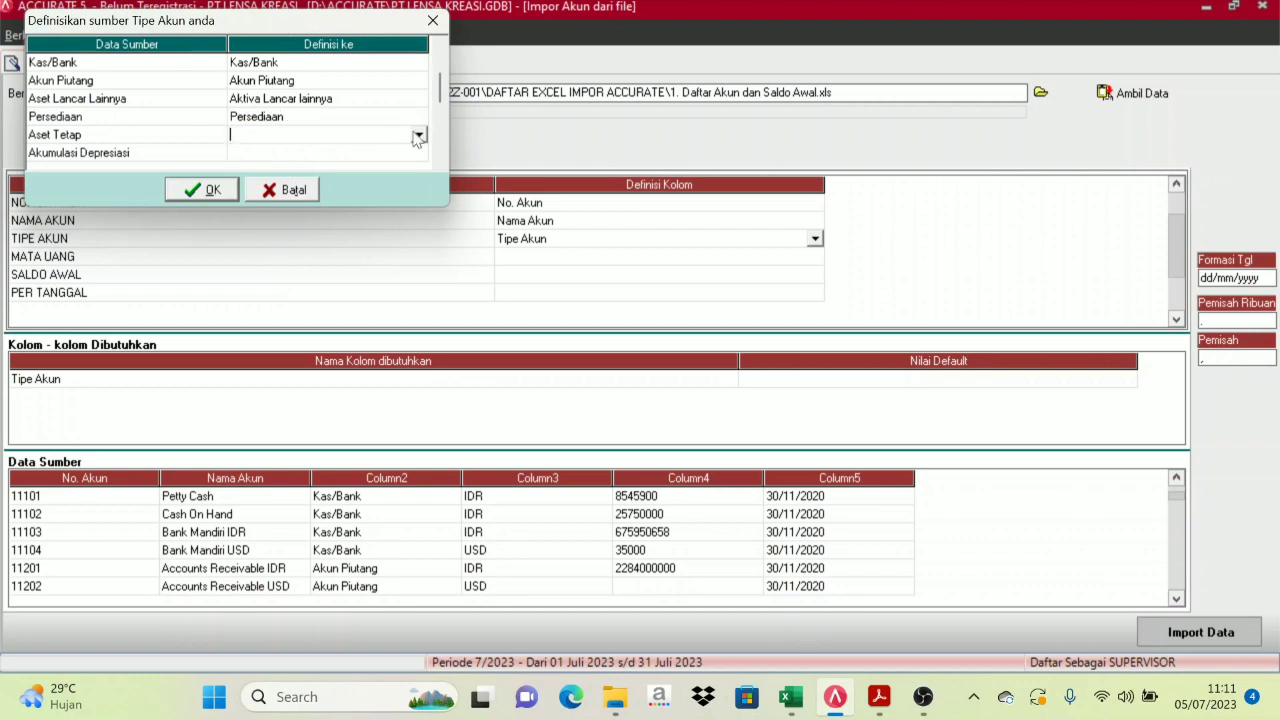
left_click(419, 134)
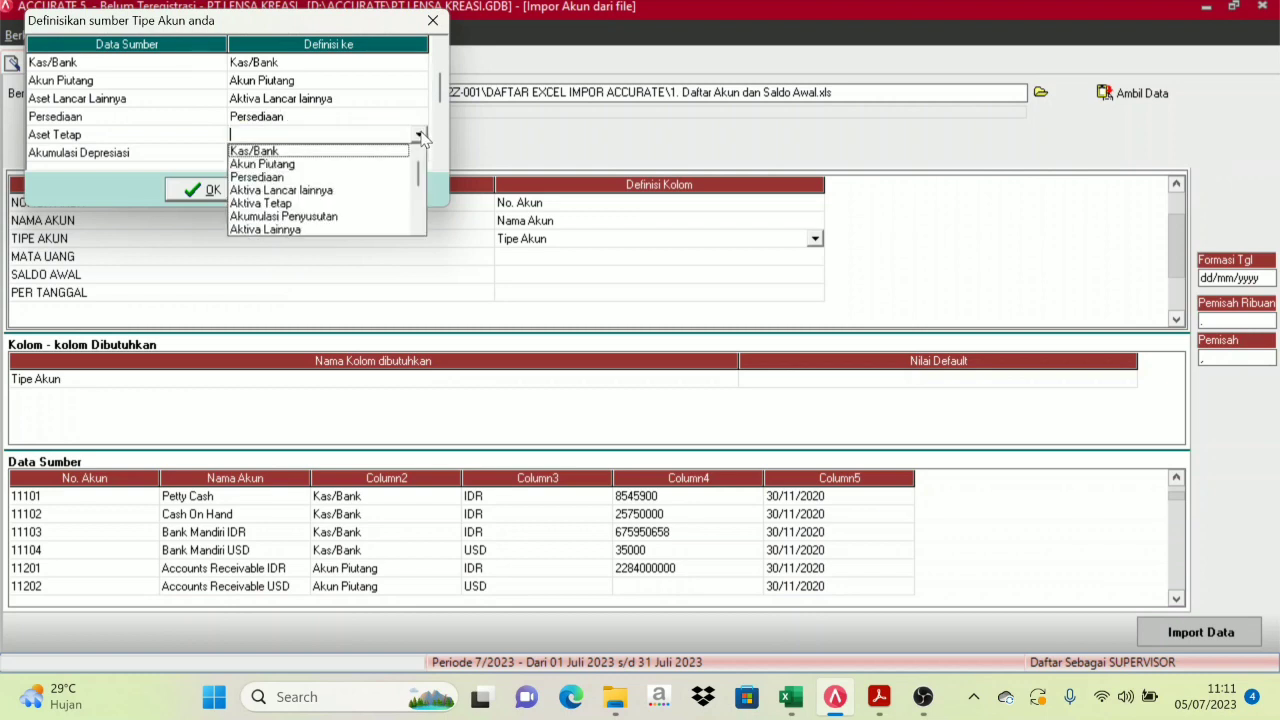
left_click(291, 204)
Map Akumulasi Depresiasi to Akumulasi Penyusutan
left_click(284, 154)
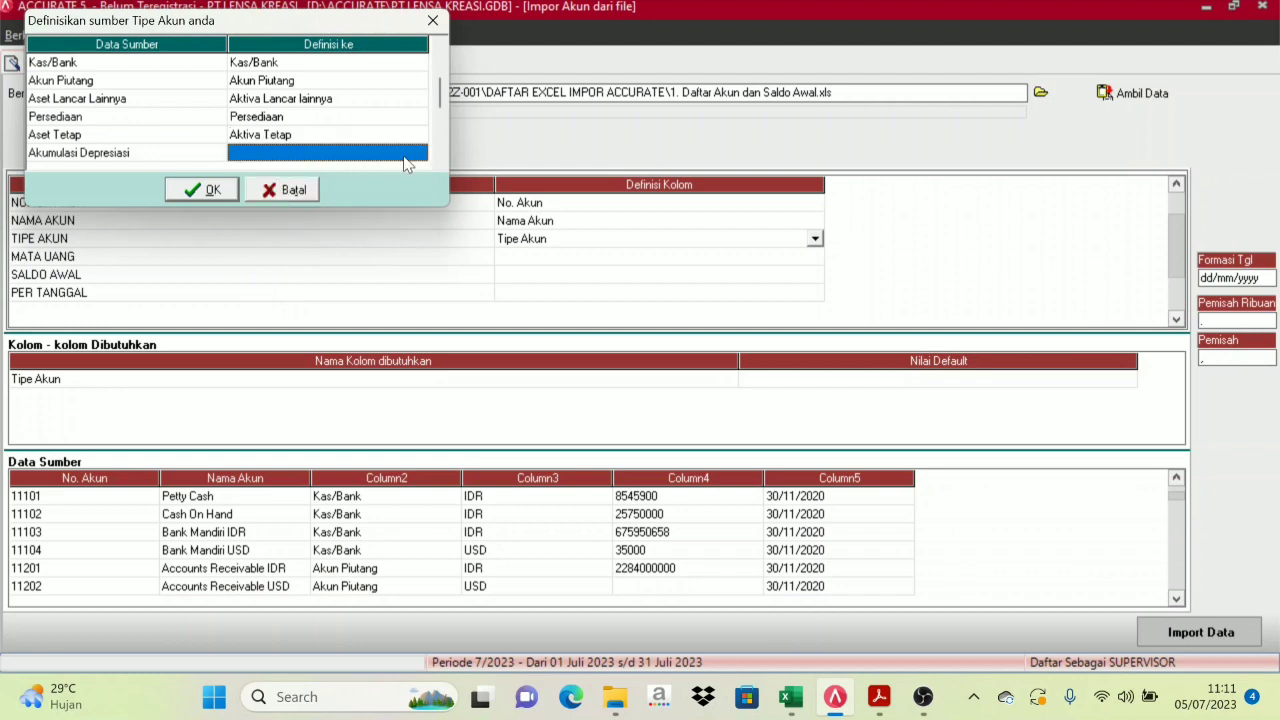
left_click(408, 158)
left_click(419, 152)
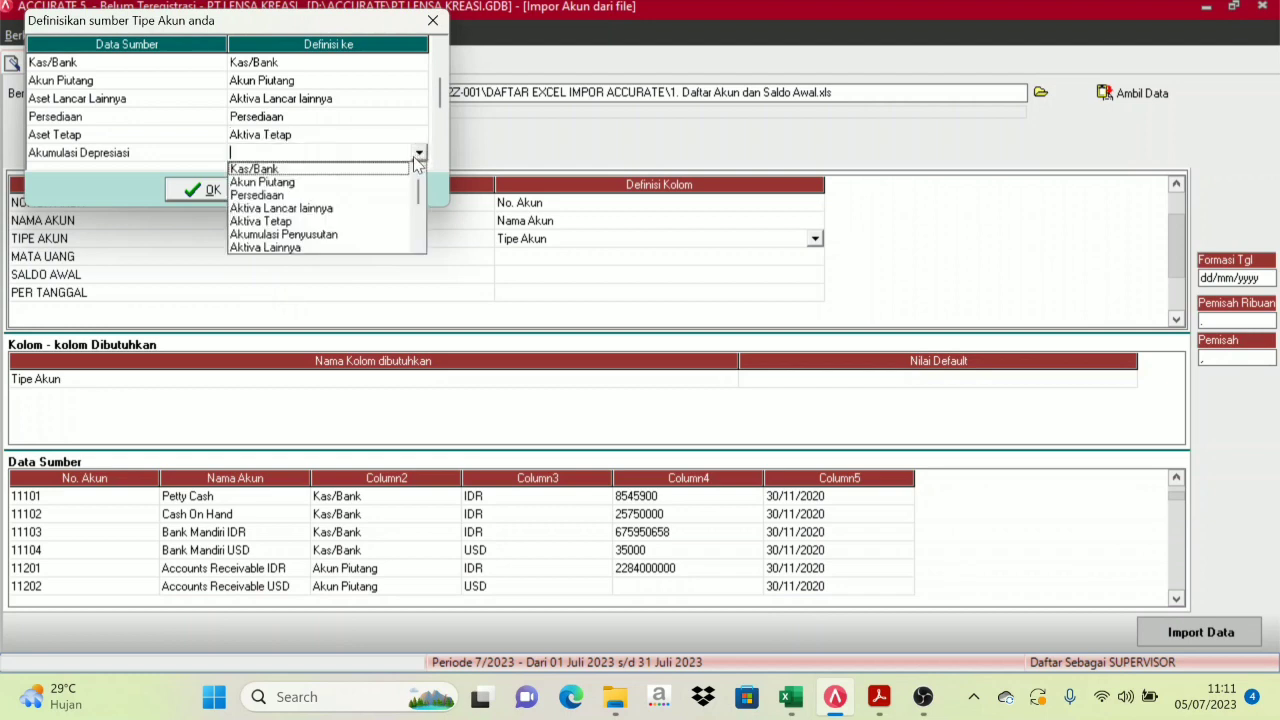
left_click(328, 236)
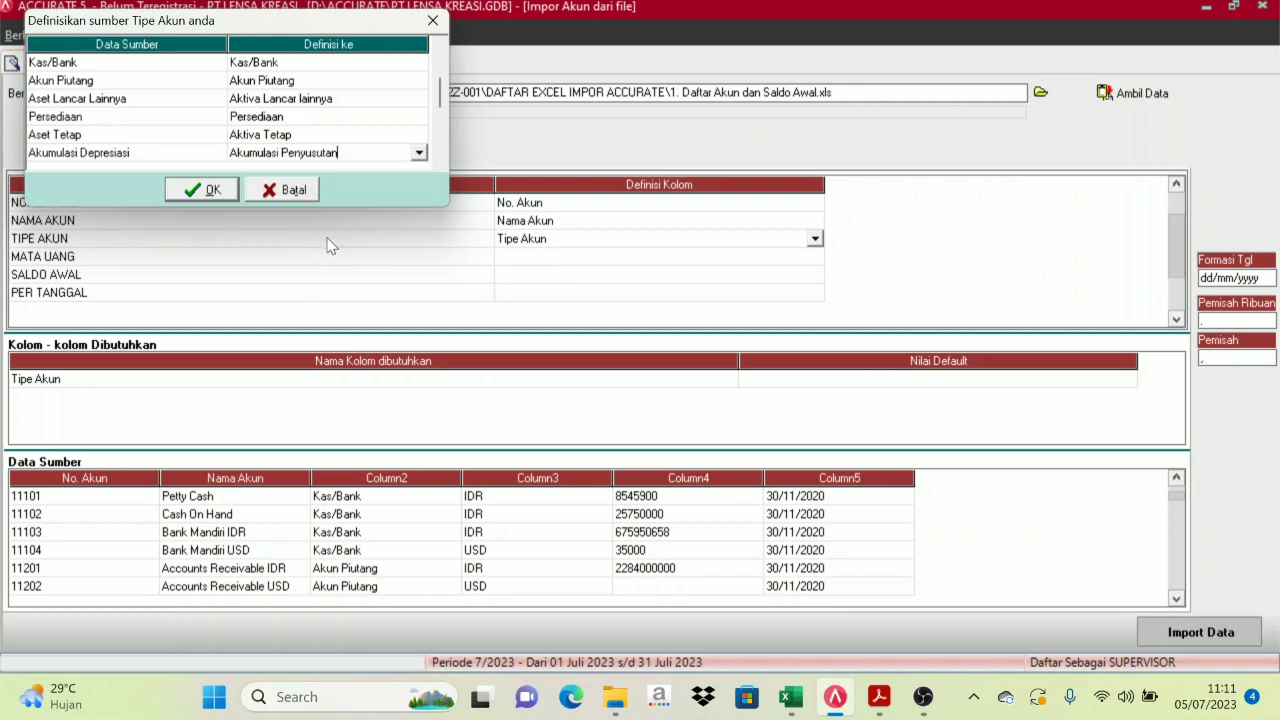
left_click(419, 153)
left_click(419, 153)
scroll(441, 95, "down", 2)
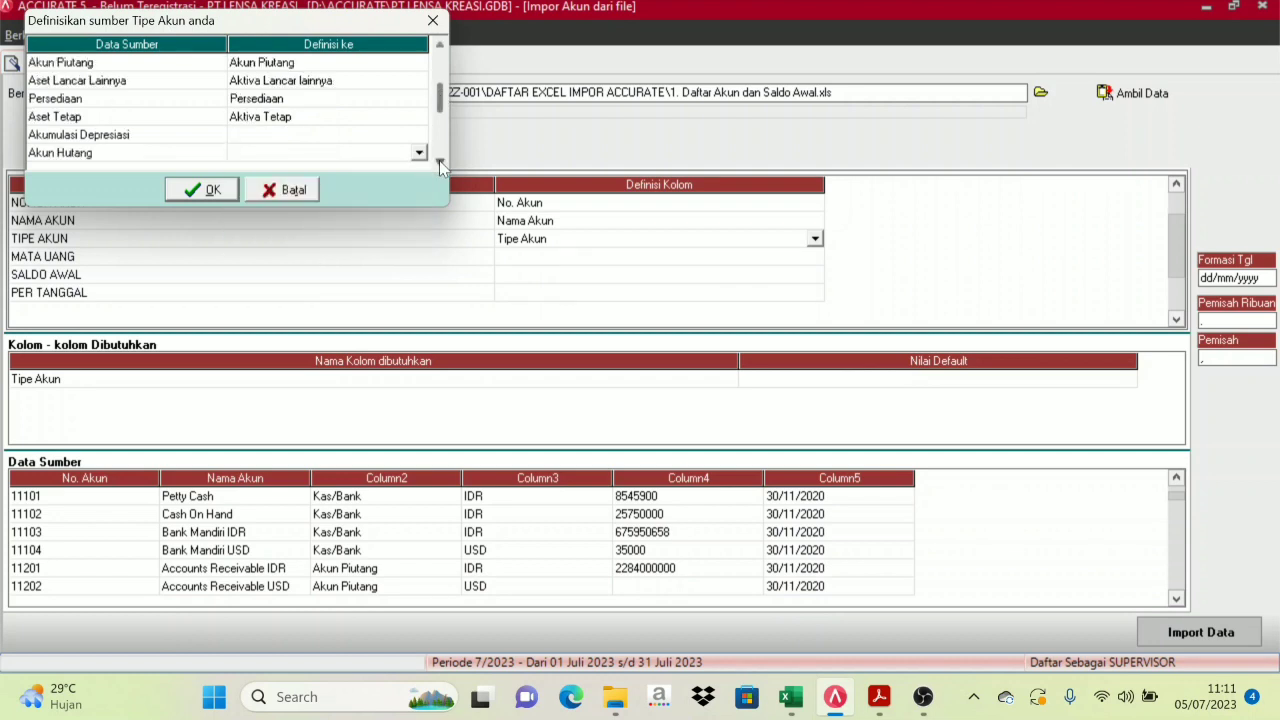
left_click(306, 116)
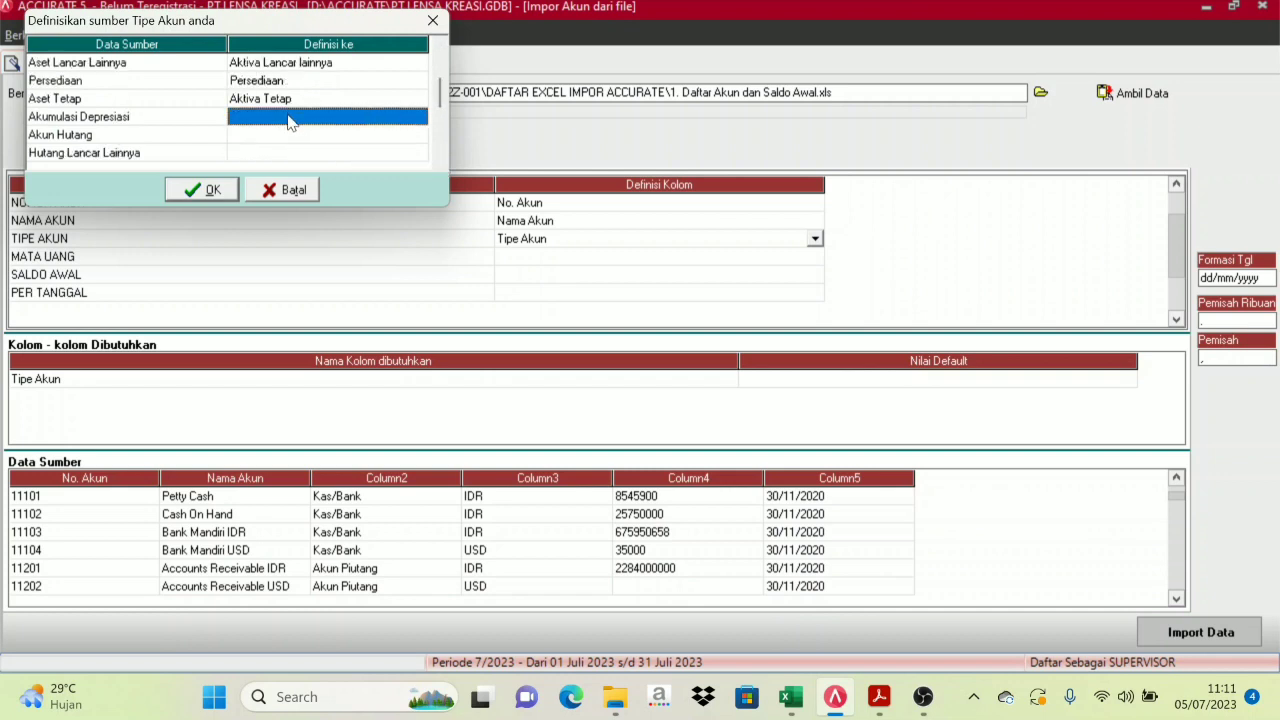
left_click(413, 117)
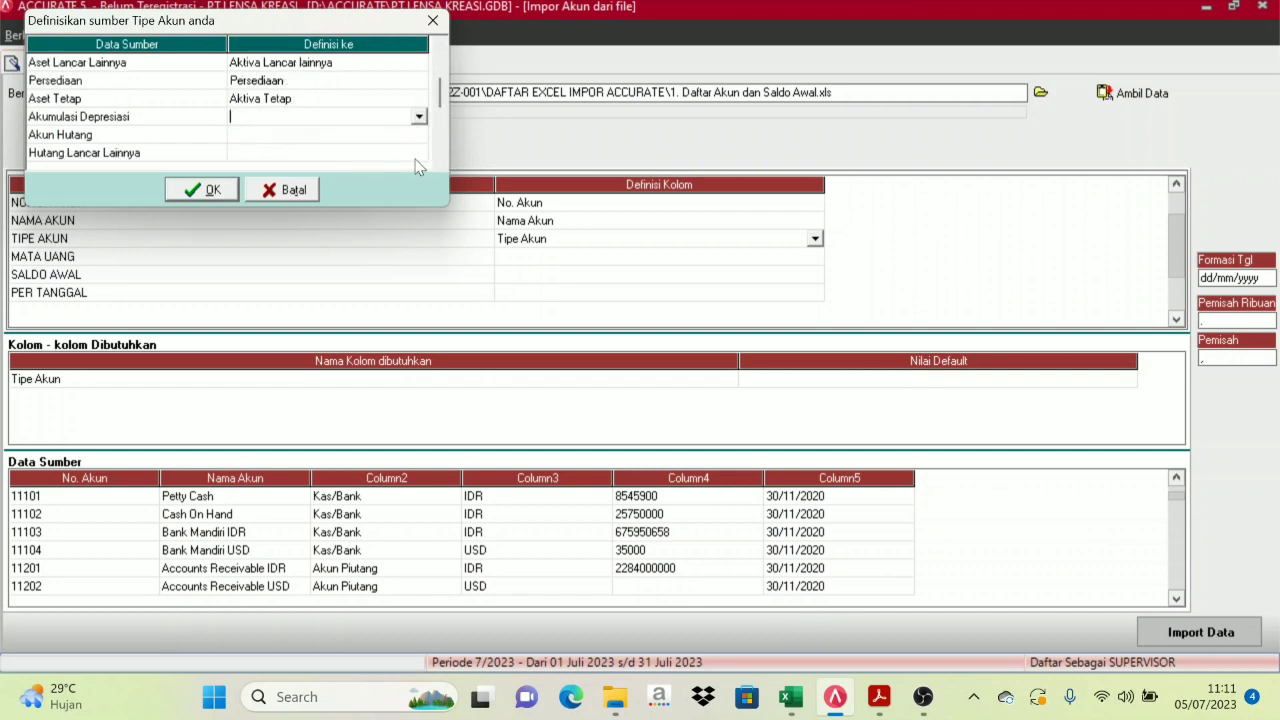
left_click(419, 116)
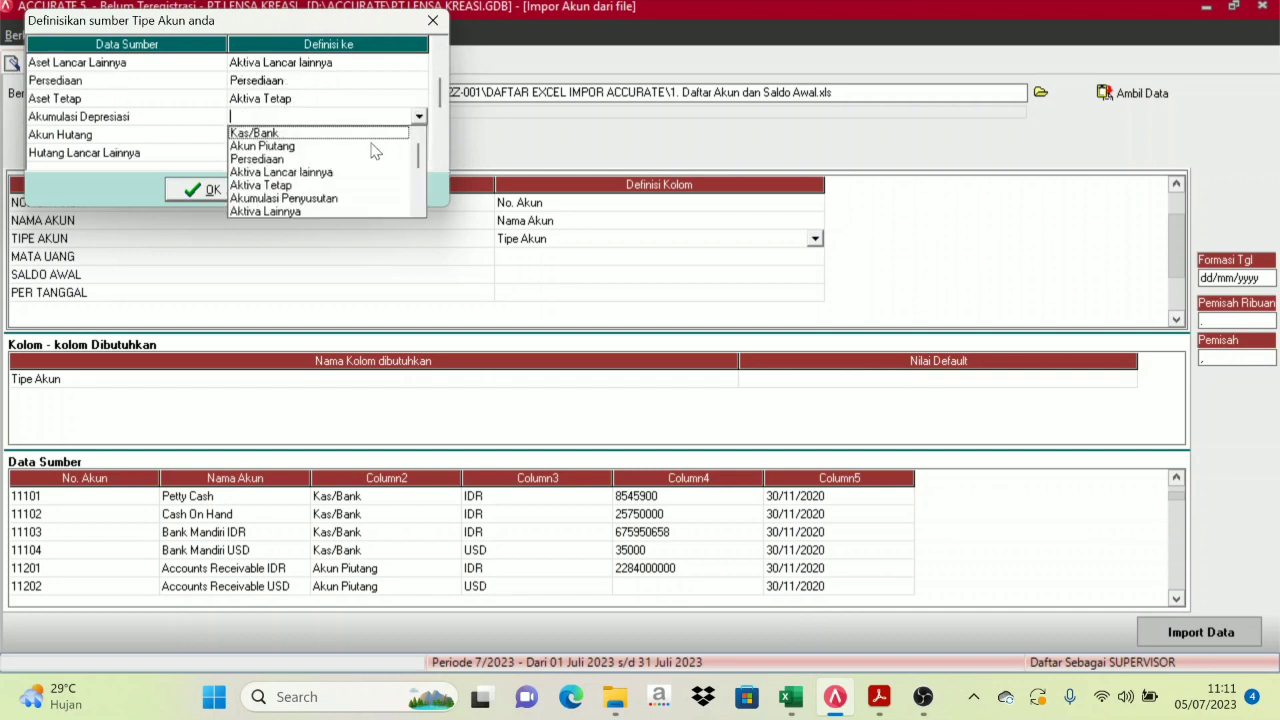
left_click(311, 199)
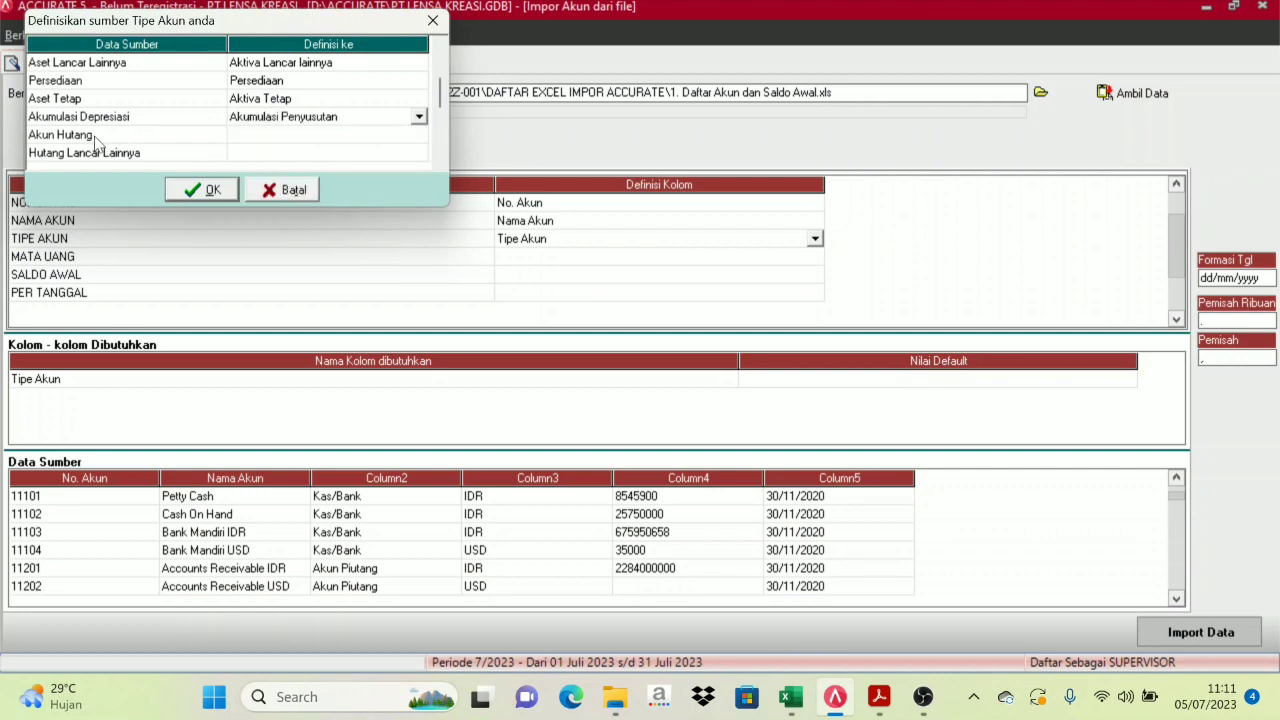
Map Akun Hutang to Akun Hutang and Hutang Lancar Lainnya to Hutang lancar lainnya
left_click(410, 140)
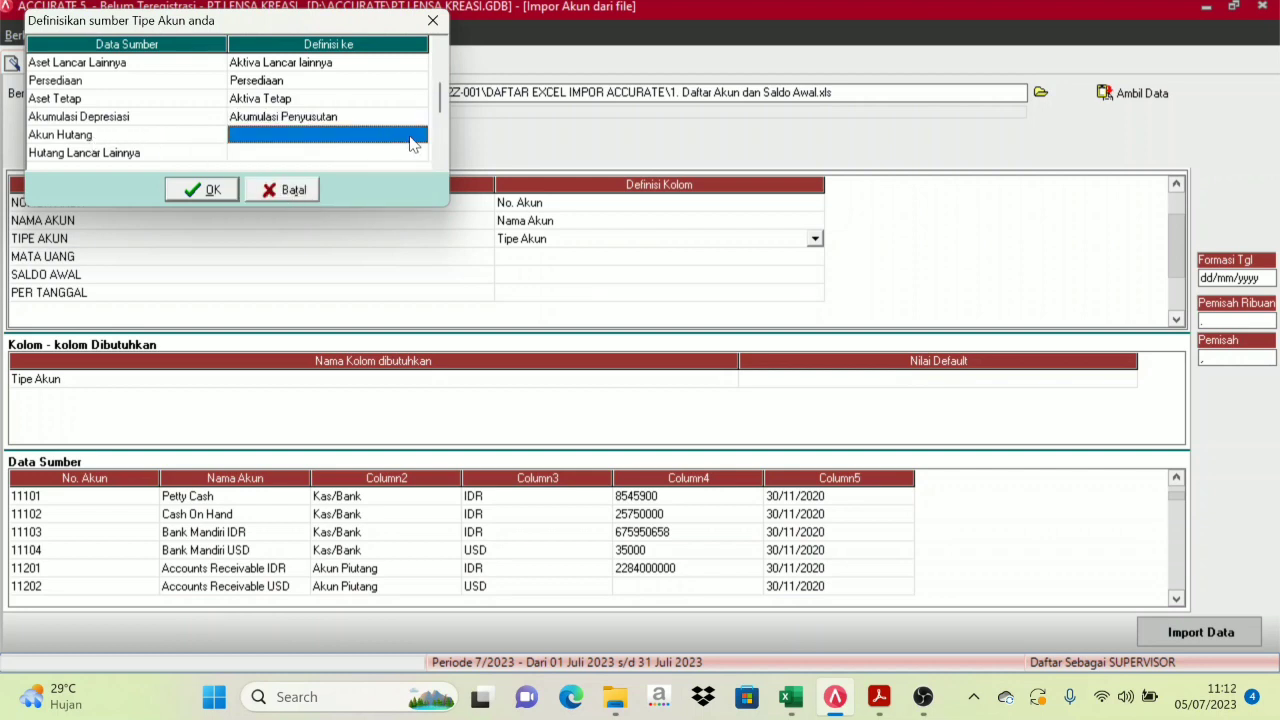
left_click(413, 140)
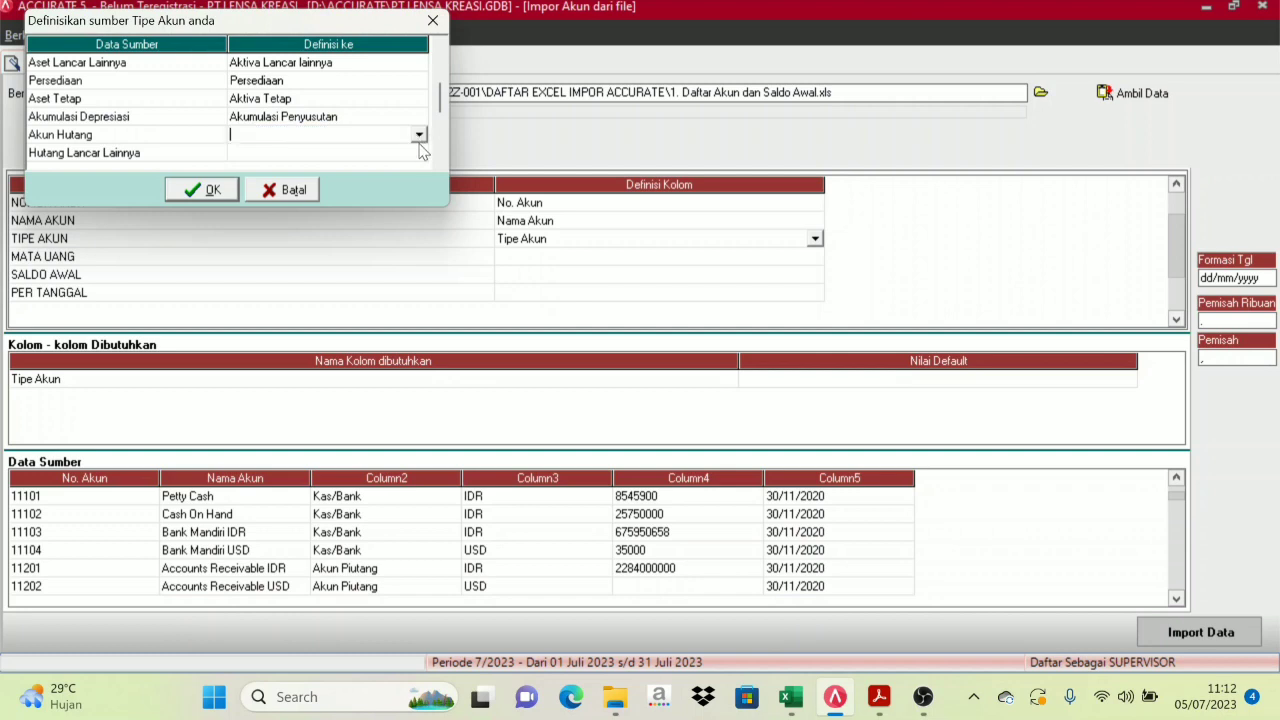
left_click(419, 135)
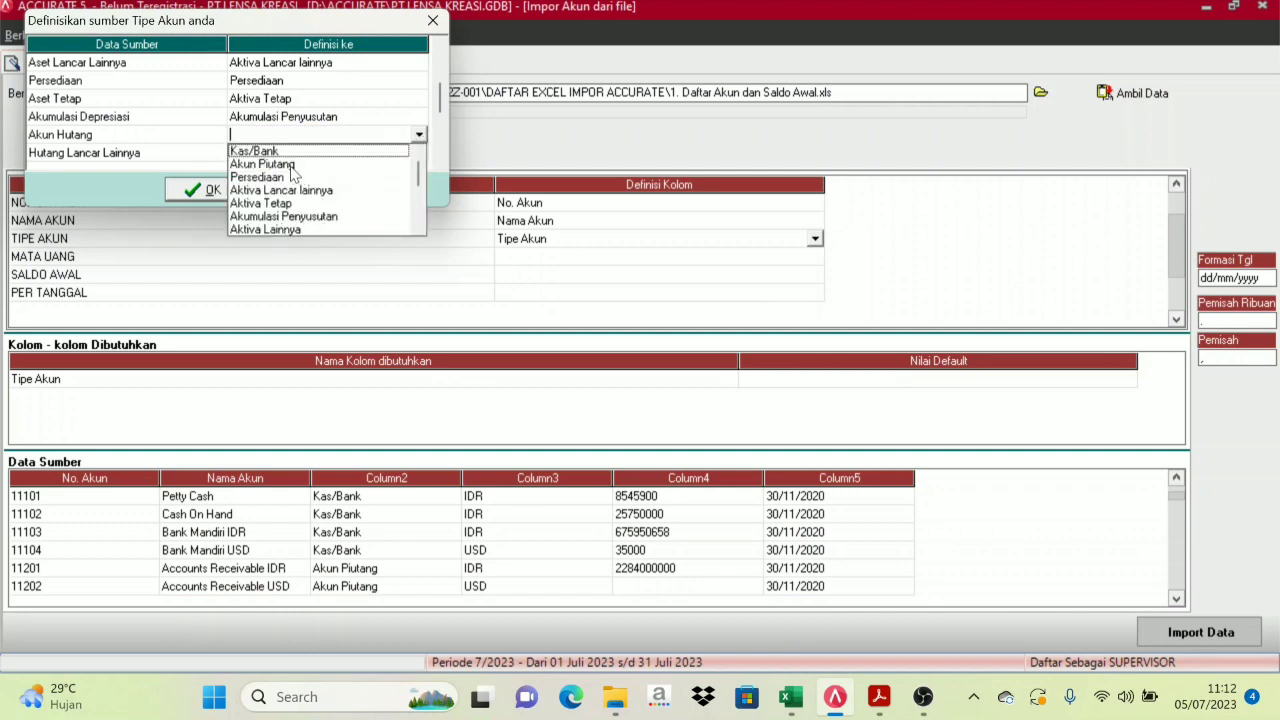
left_click_drag(418, 182, 418, 195)
left_click(266, 203)
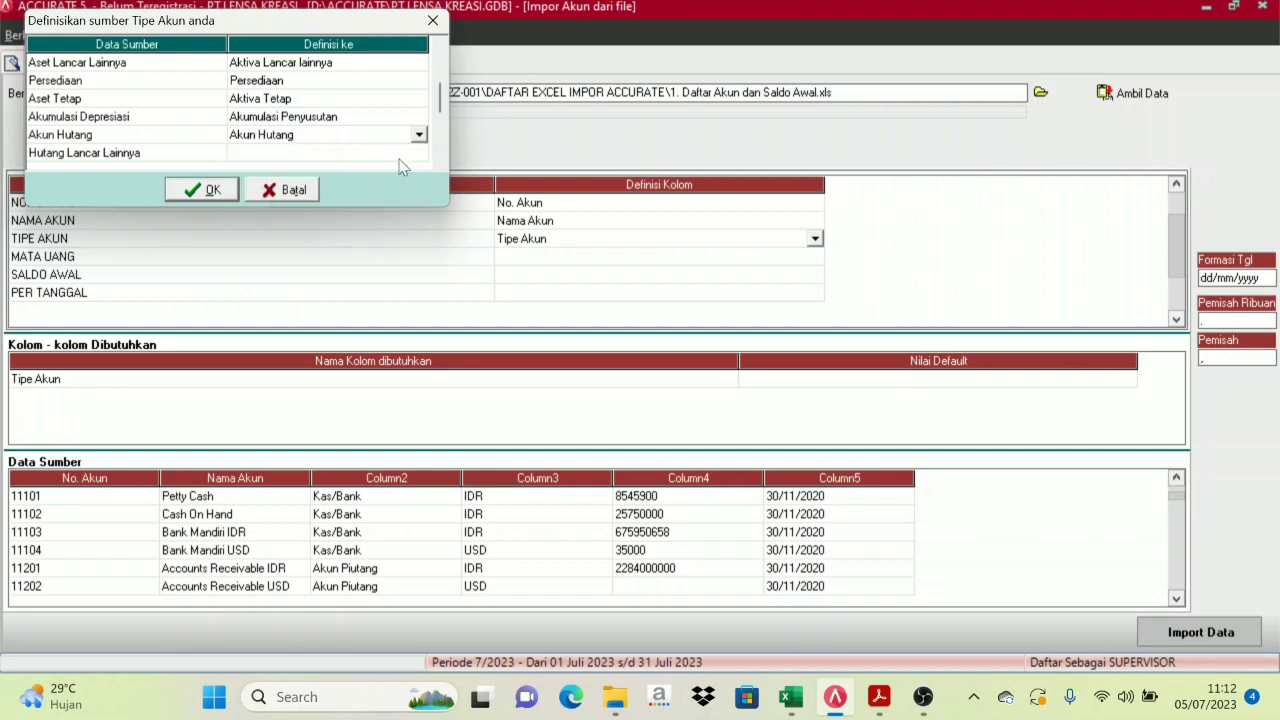
left_click(218, 157)
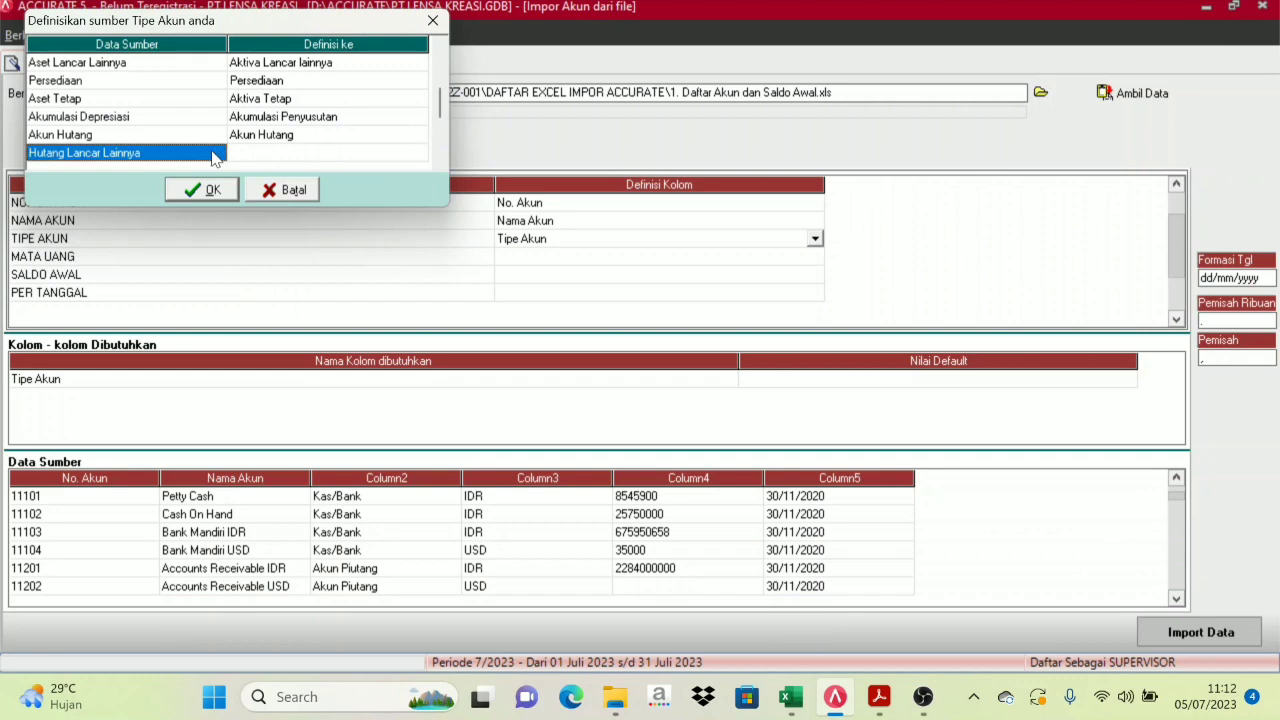
left_click(410, 153)
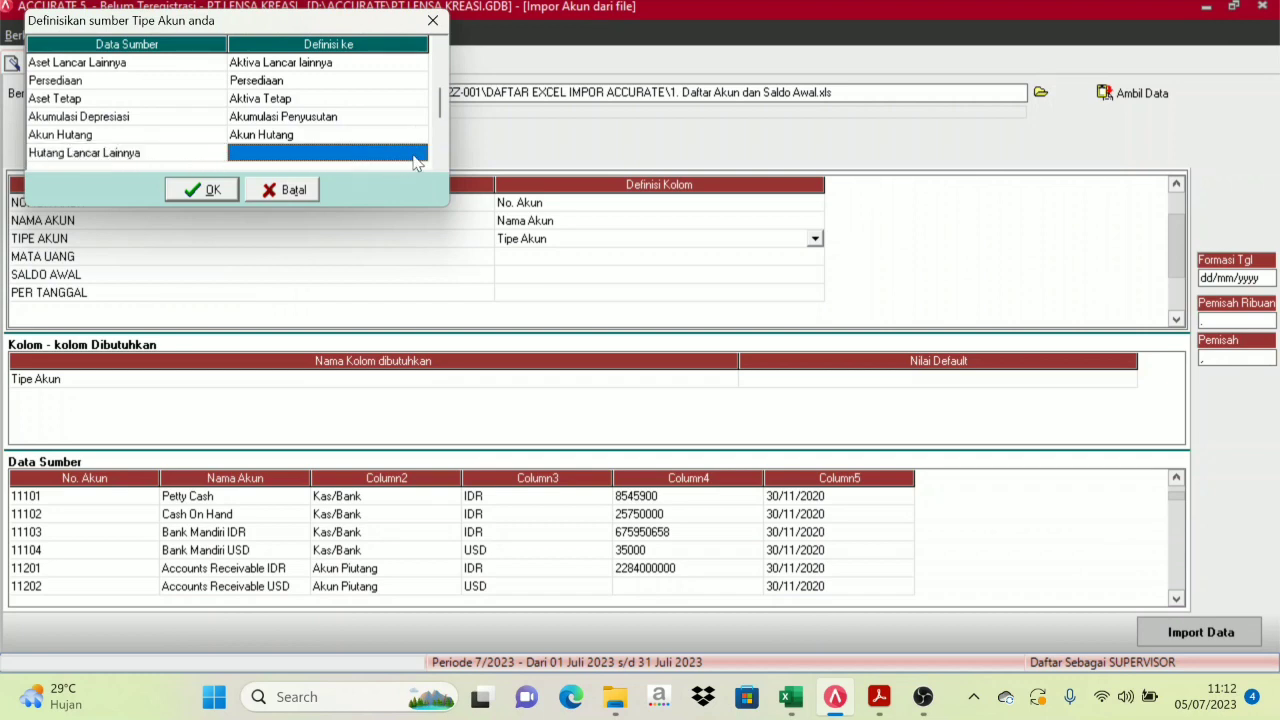
left_click(420, 152)
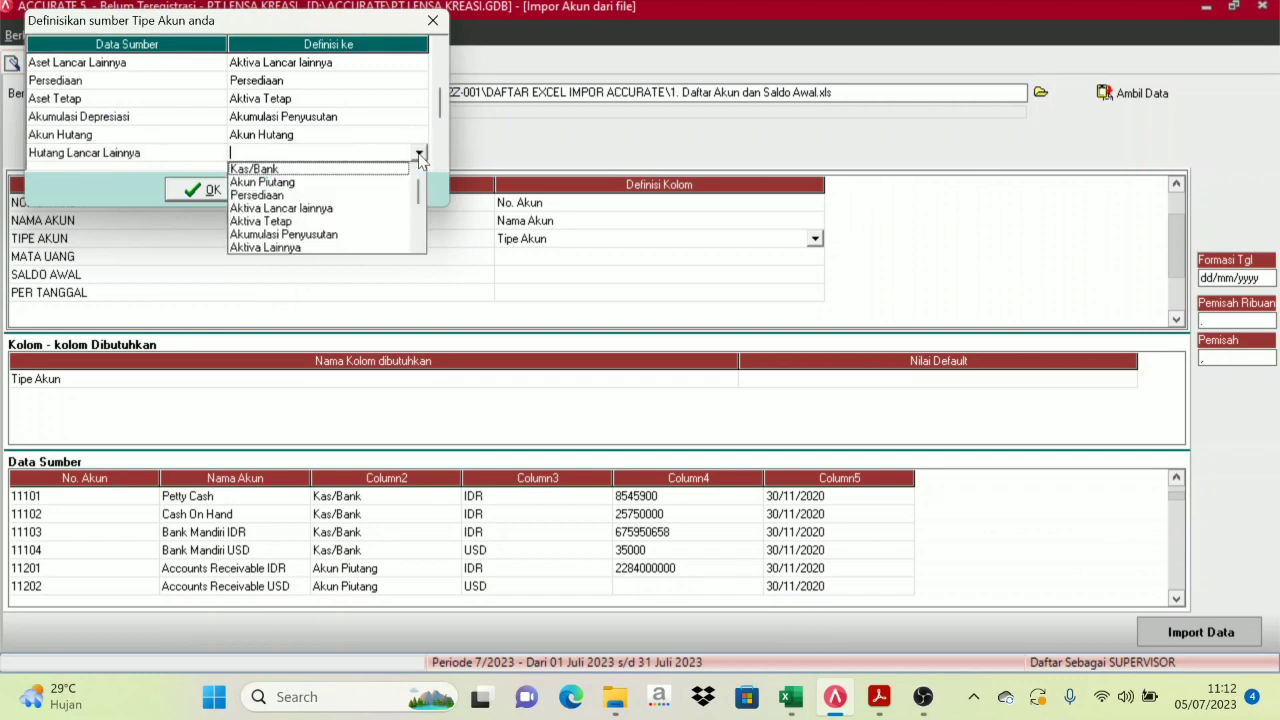
left_click(419, 246)
left_click(419, 246)
left_click(419, 246)
left_click(419, 246)
left_click(419, 246)
left_click(419, 246)
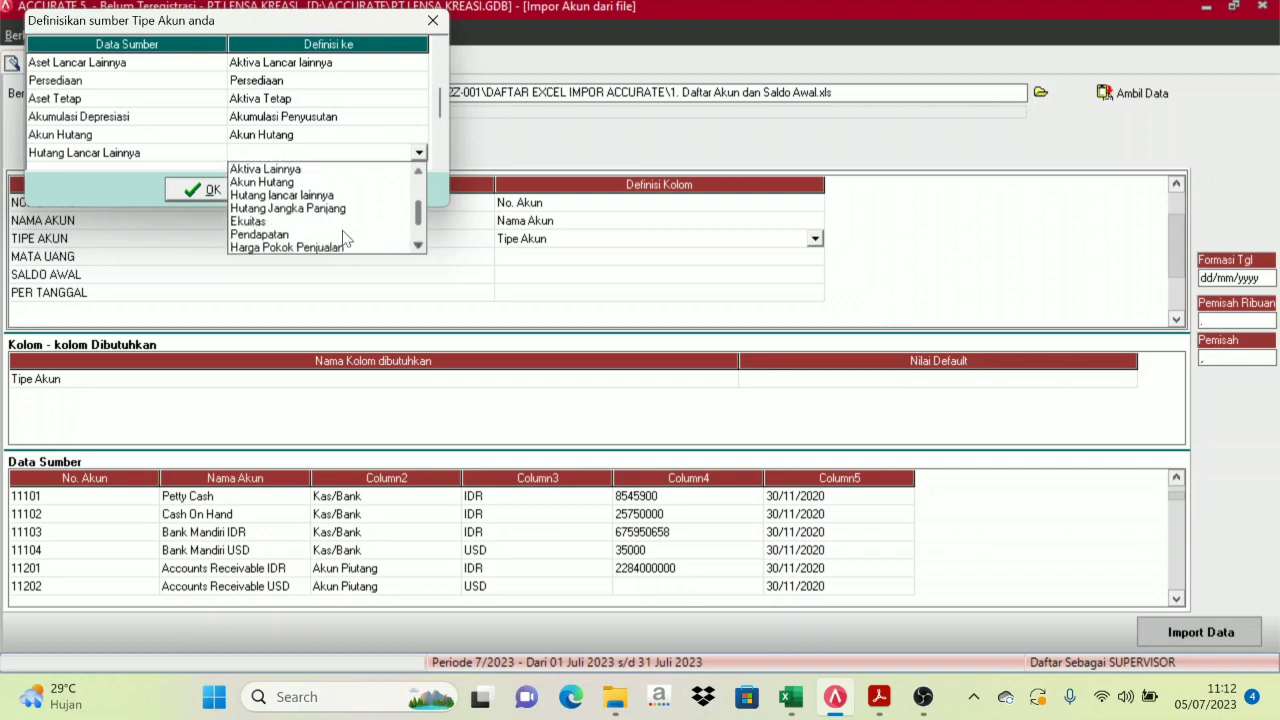
left_click(297, 195)
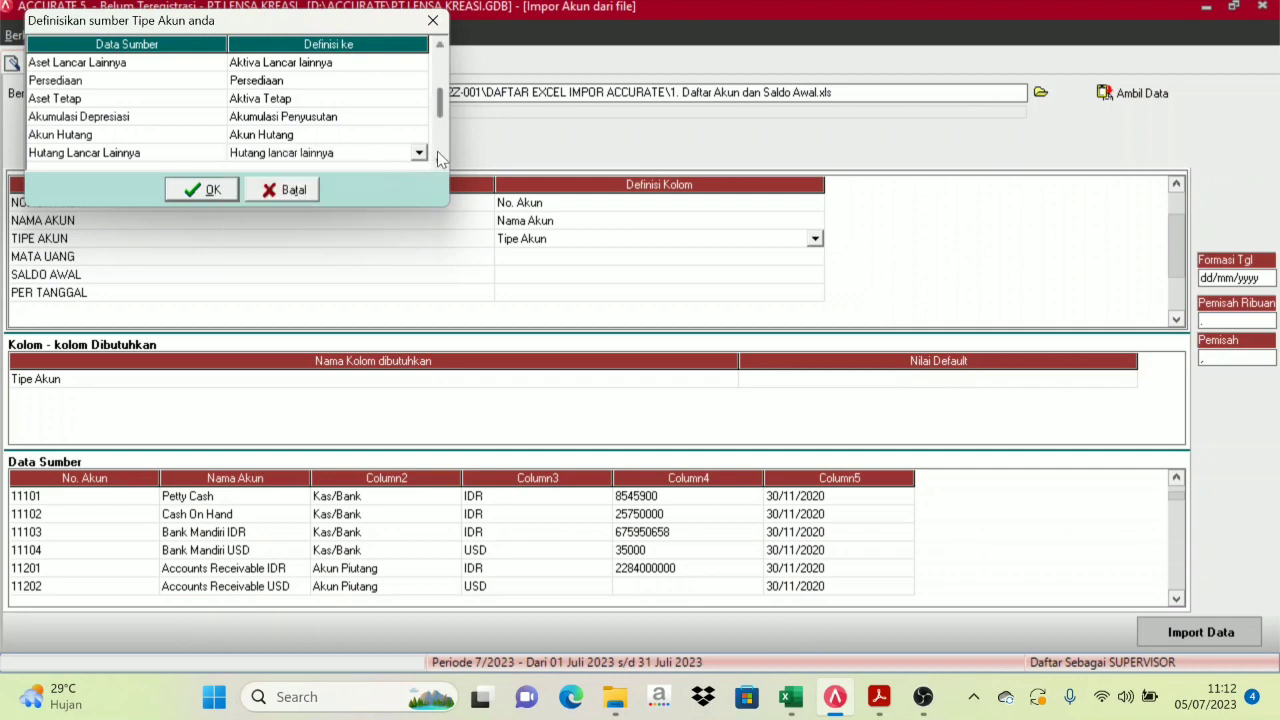
Map Hutang Jangka Panjang and Ekuitas to their matching account types
scroll(438, 163, "down", 3)
left_click(317, 120)
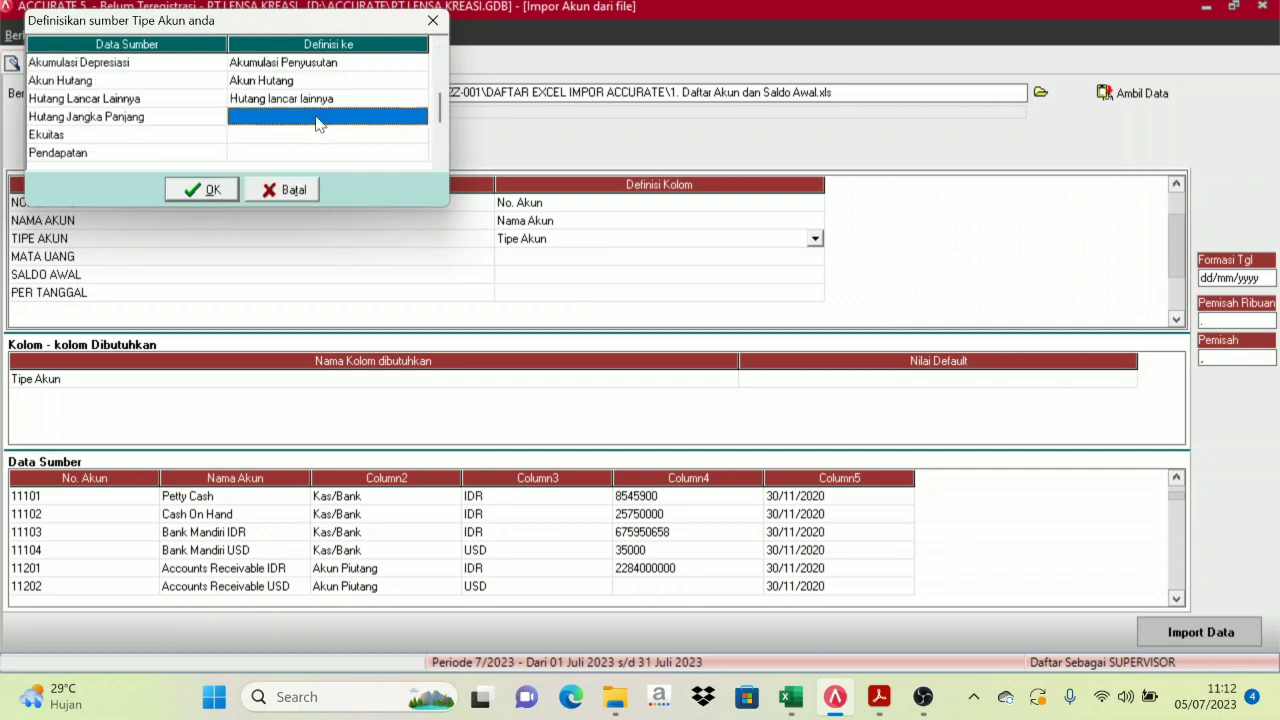
left_click(350, 120)
left_click(418, 118)
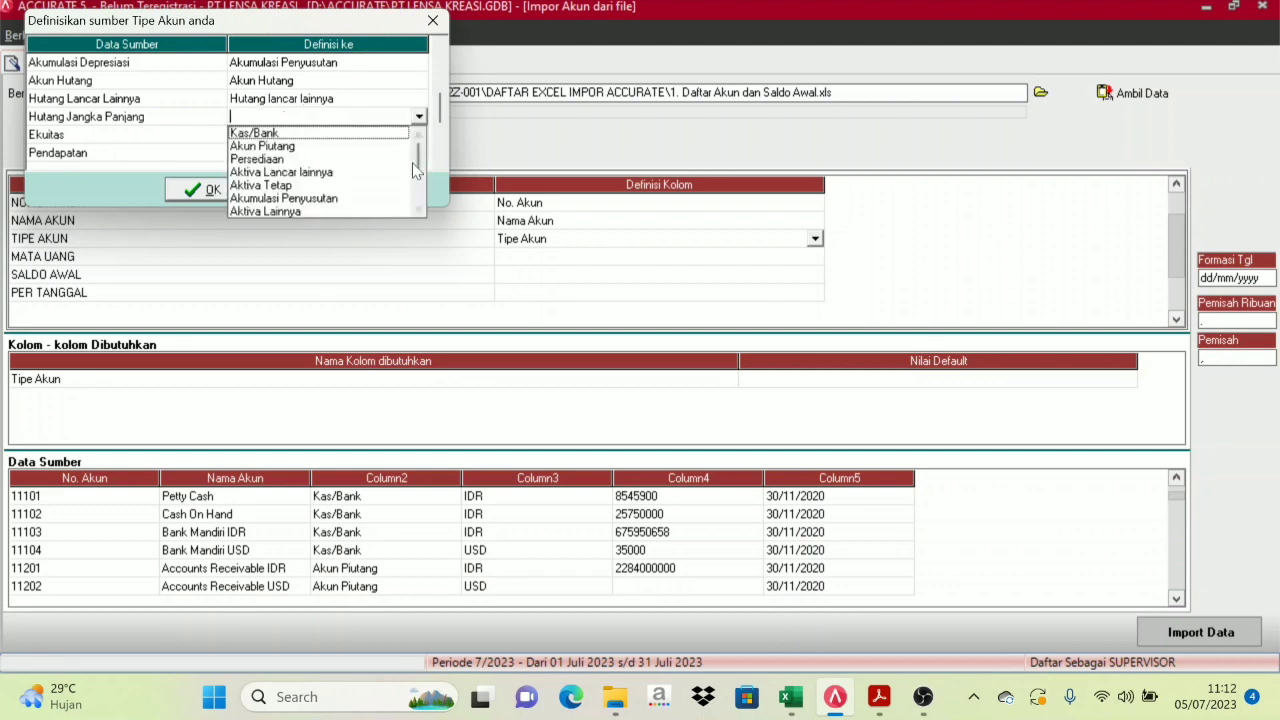
left_click(418, 210)
left_click(418, 210)
left_click(418, 210)
left_click(418, 210)
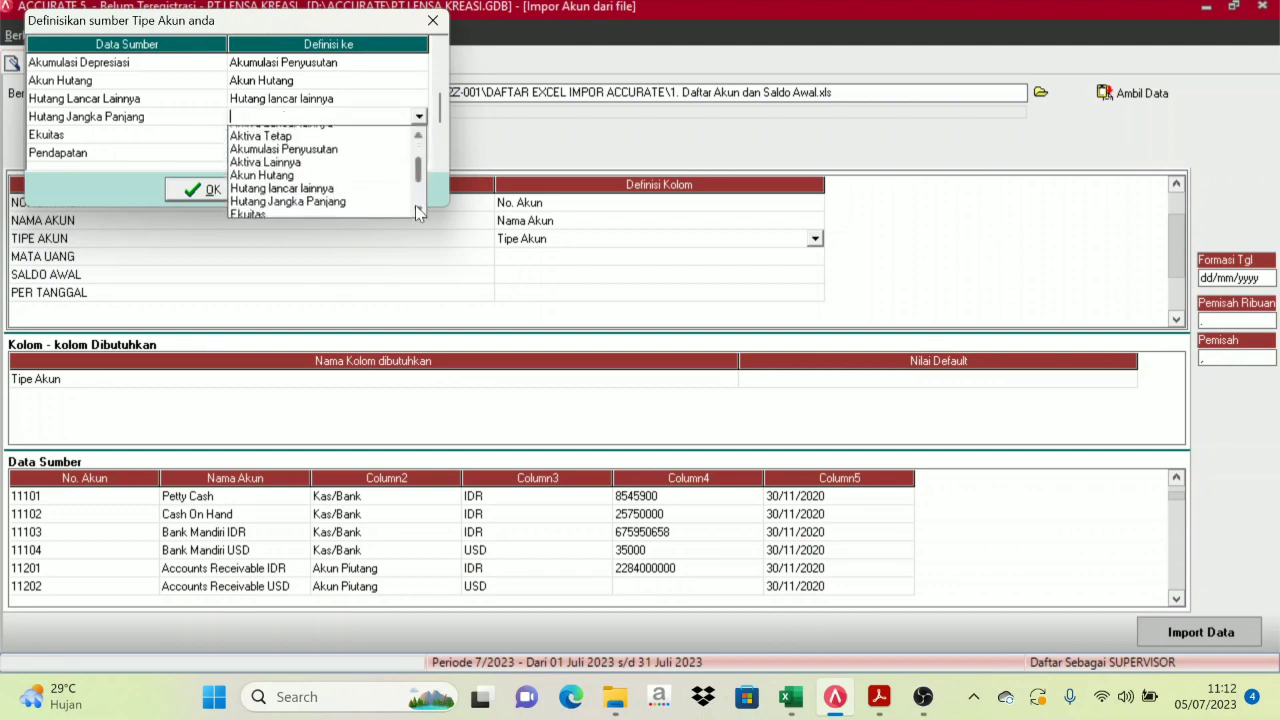
left_click(418, 210)
left_click(322, 187)
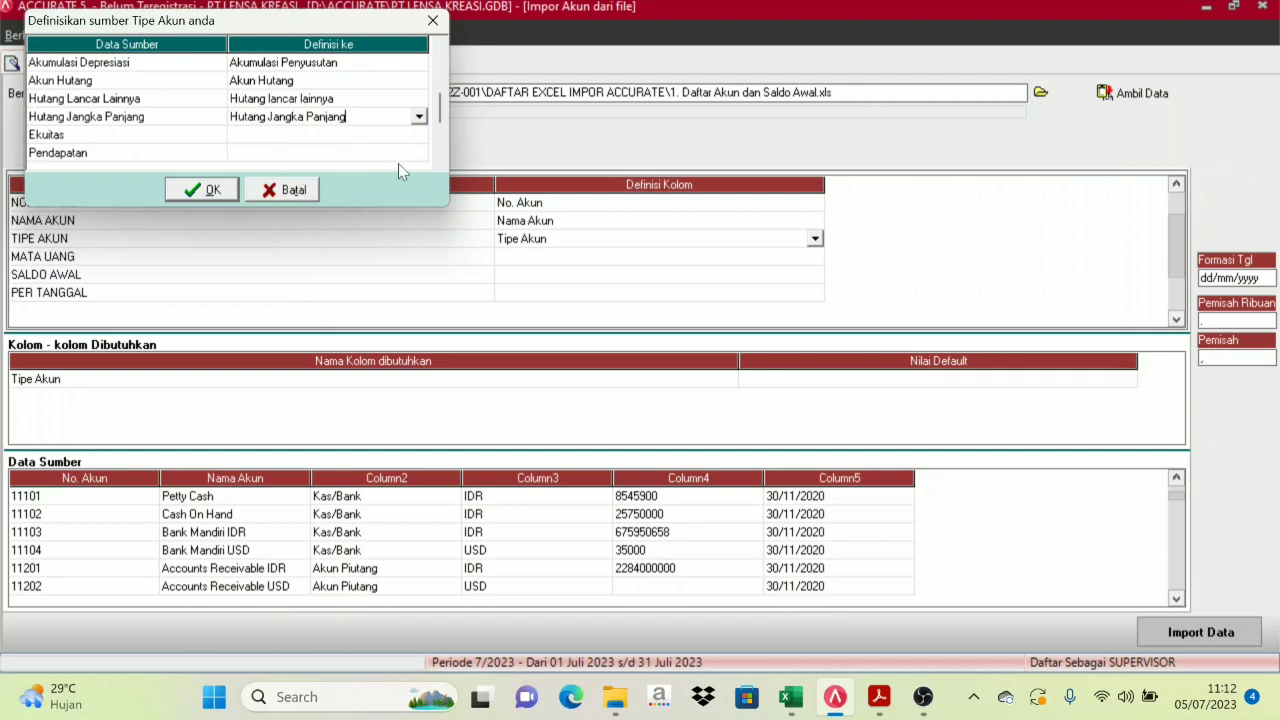
left_click(320, 135)
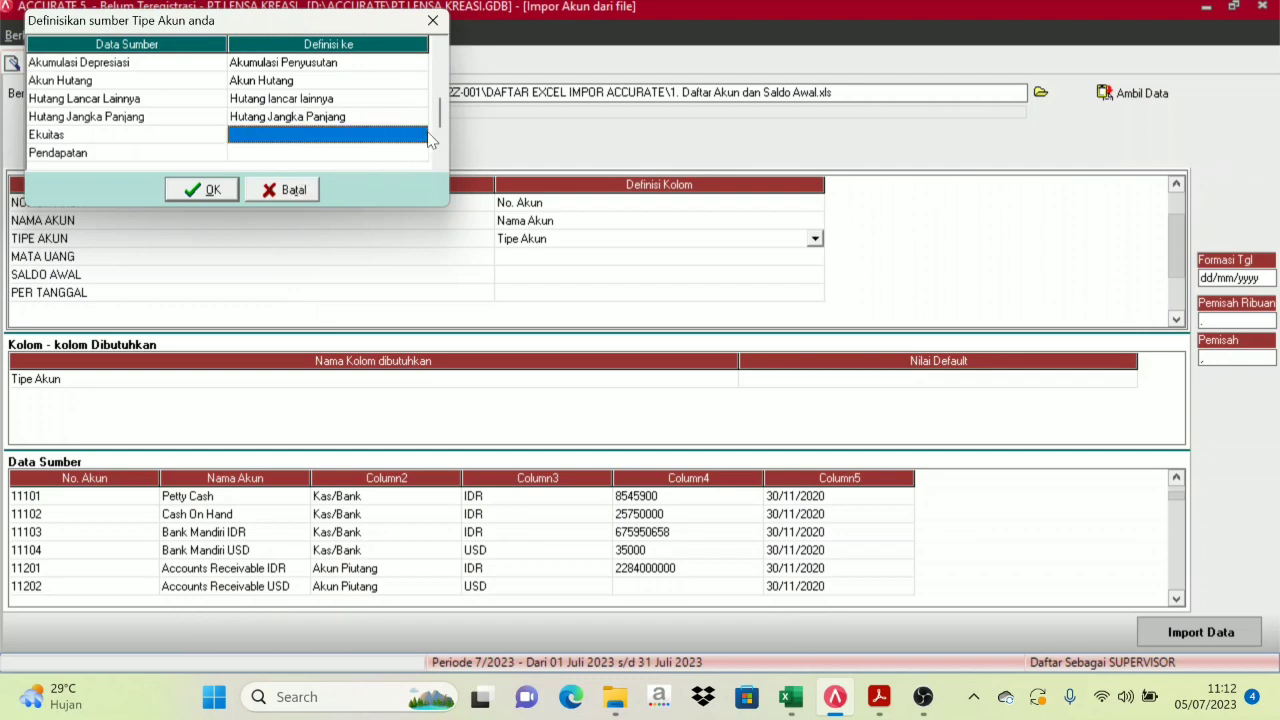
left_click(419, 137)
left_click(419, 135)
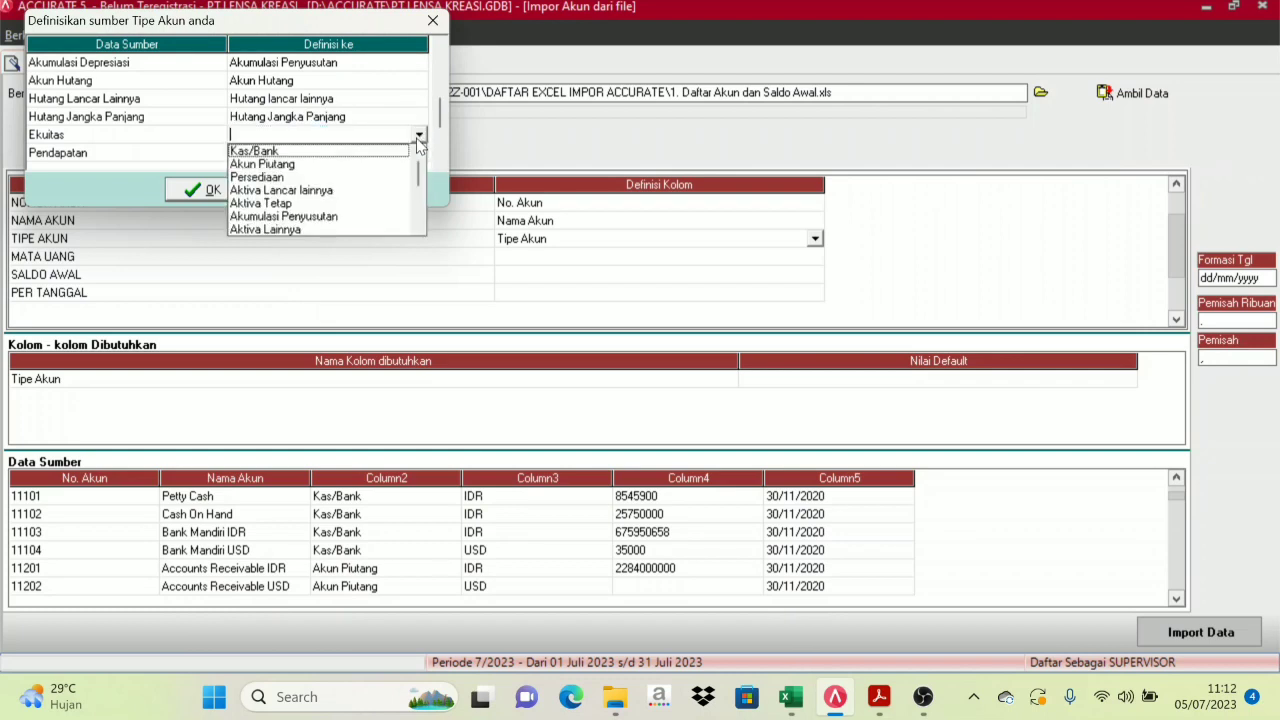
scroll(330, 215, "down", 3)
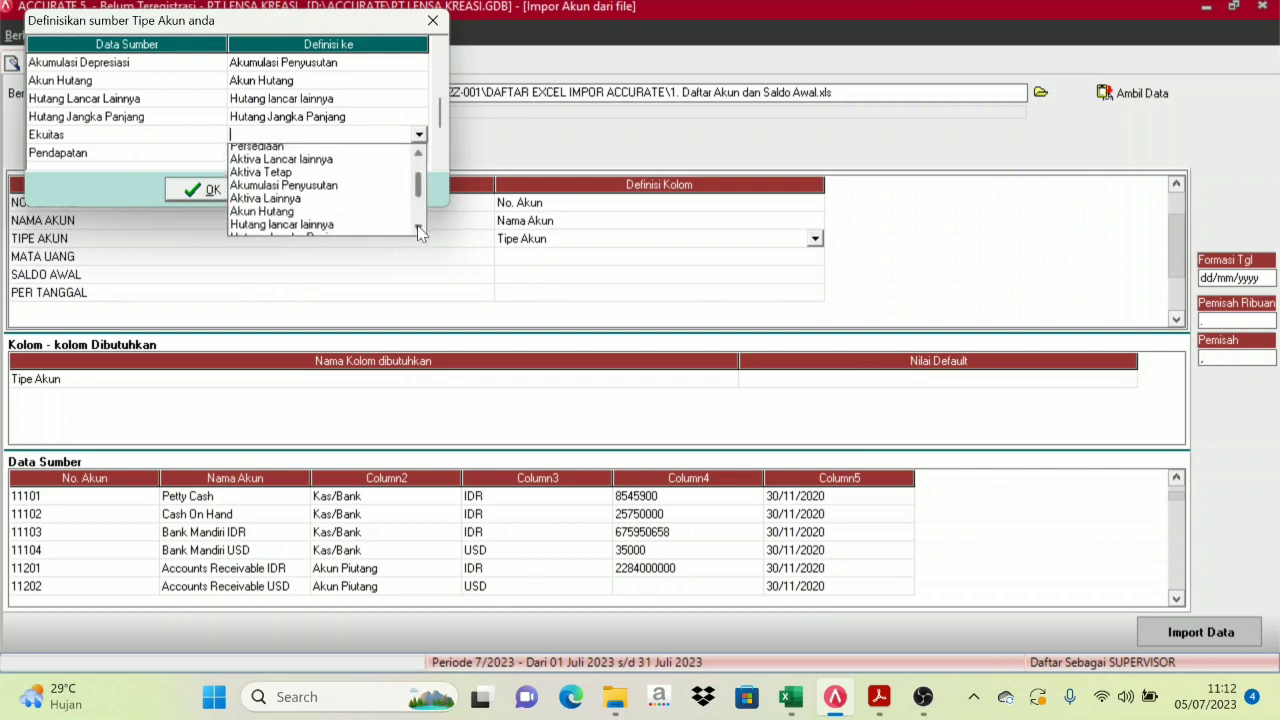
left_click(250, 190)
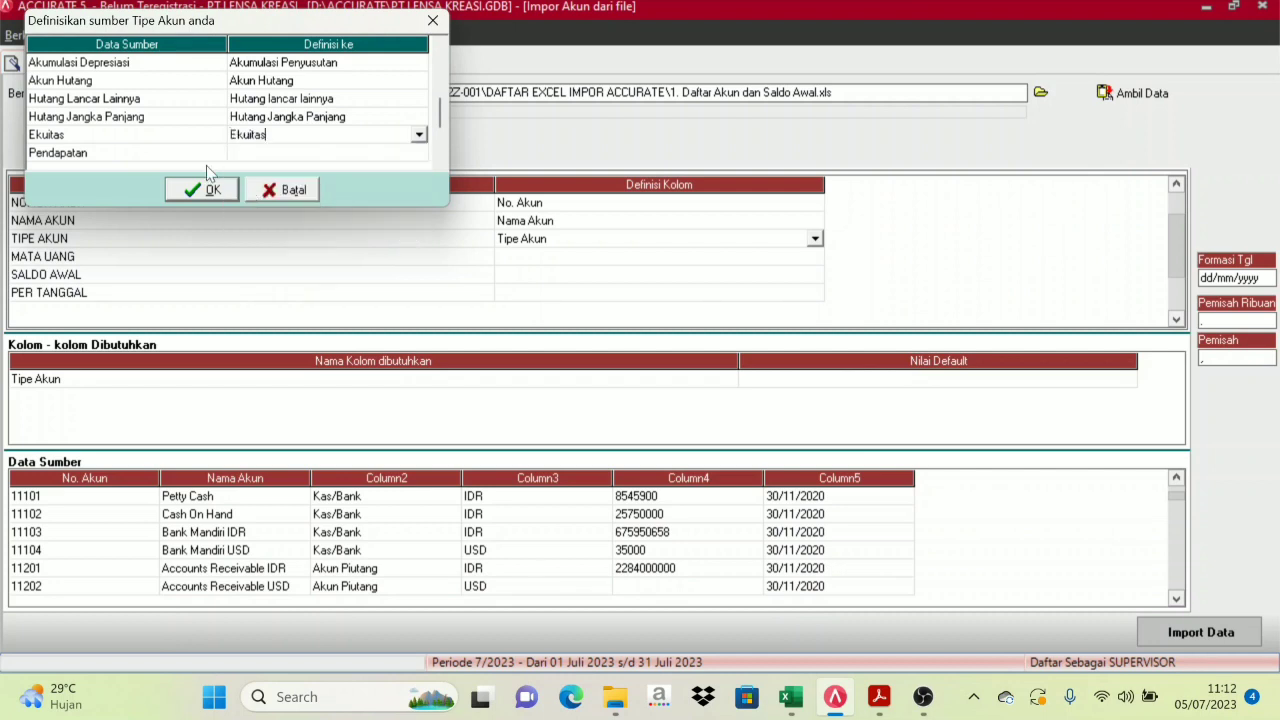
Map the Pendapatan source type to the Pendapatan account type
left_click(256, 155)
left_click(412, 156)
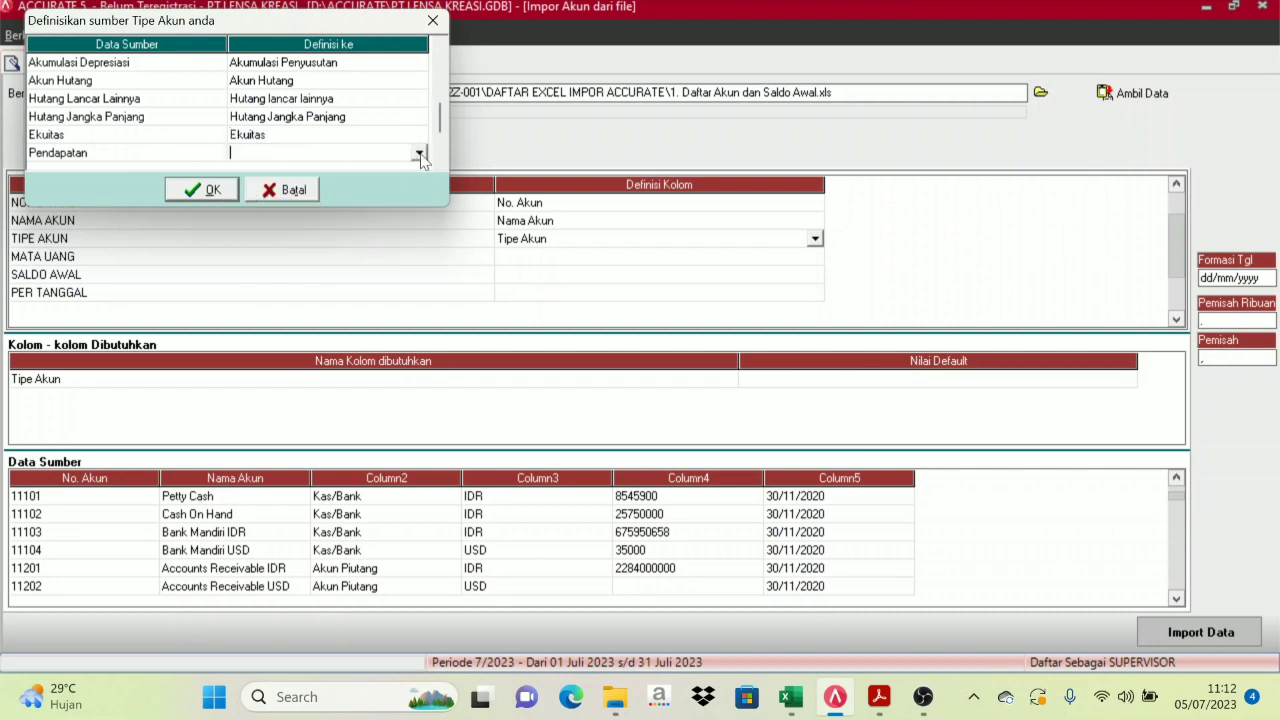
left_click(419, 155)
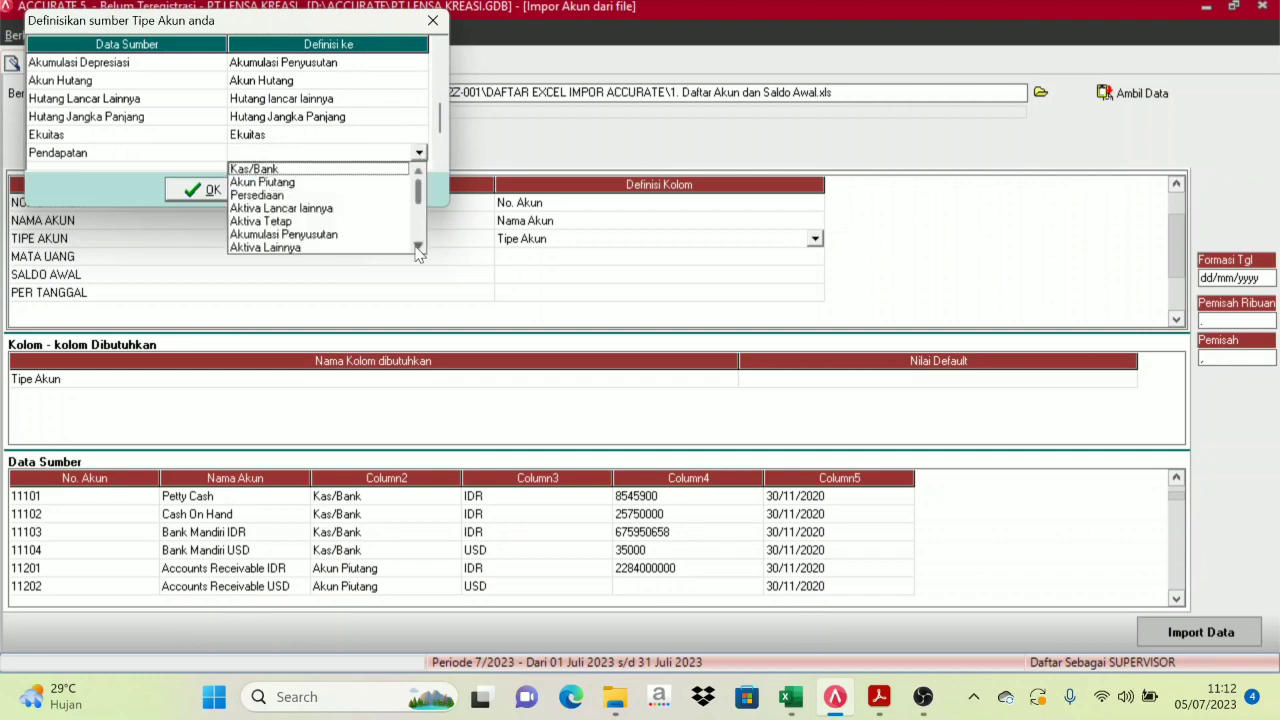
left_click(418, 248)
left_click(418, 248)
left_click(418, 248)
left_click(418, 248)
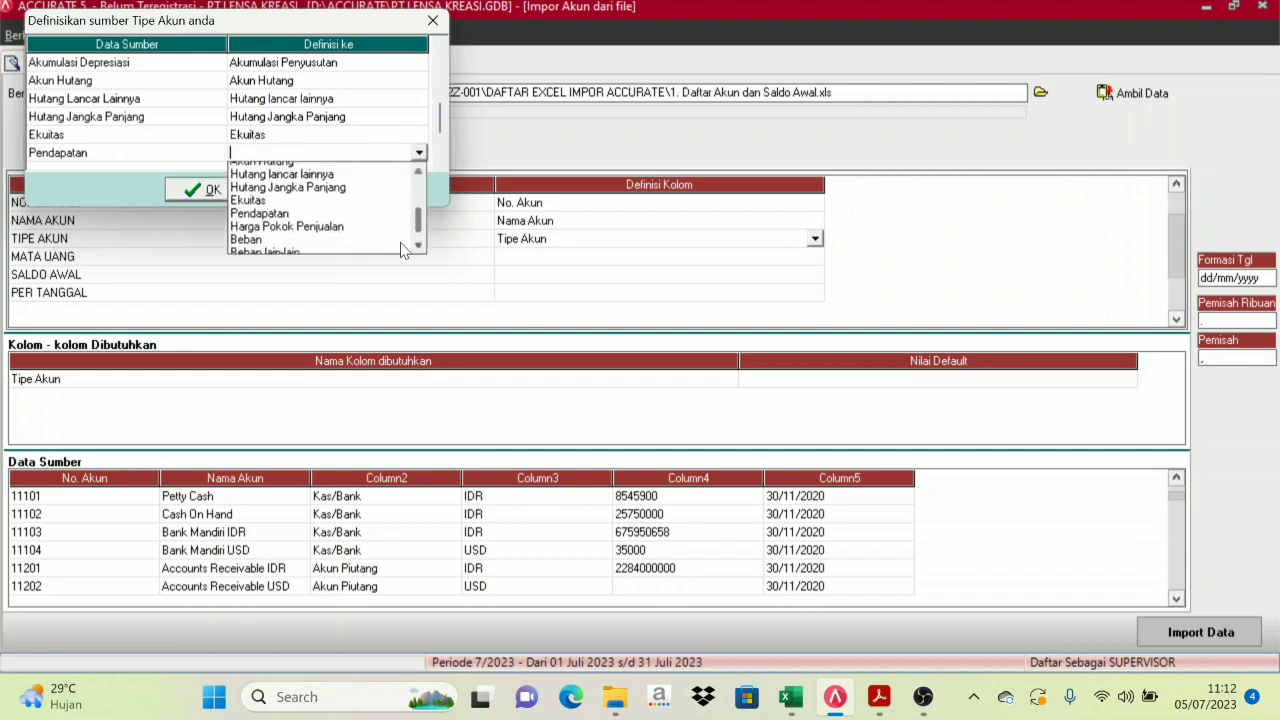
left_click(283, 198)
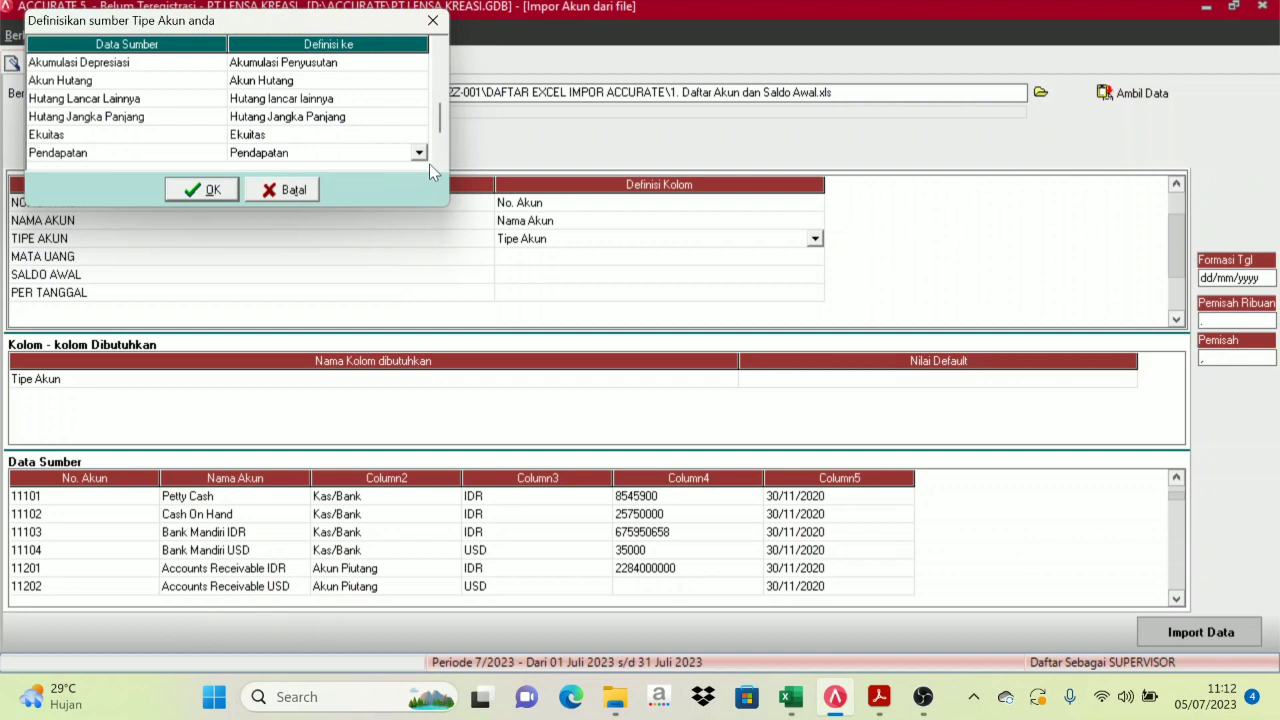
left_click(439, 165)
left_click(439, 165)
left_click(439, 165)
left_click(439, 165)
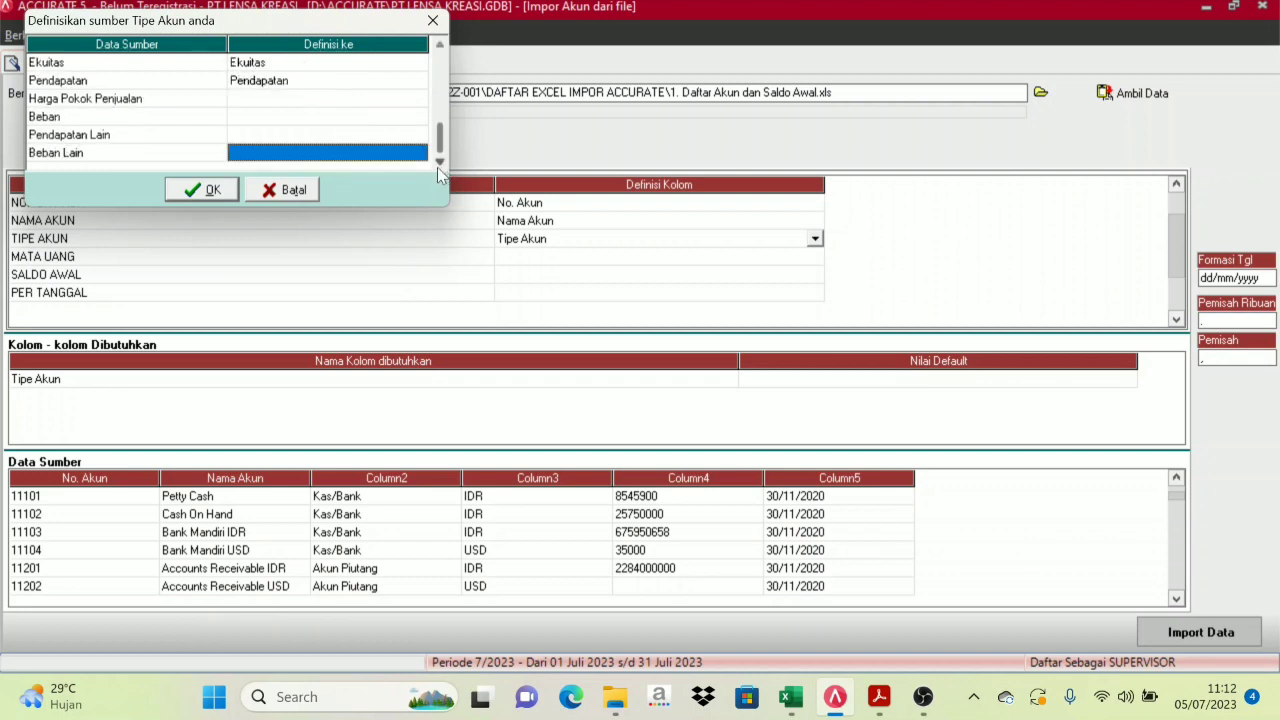
Map Harga Pokok Penjualan to its matching account type
left_click(294, 101)
left_click(375, 104)
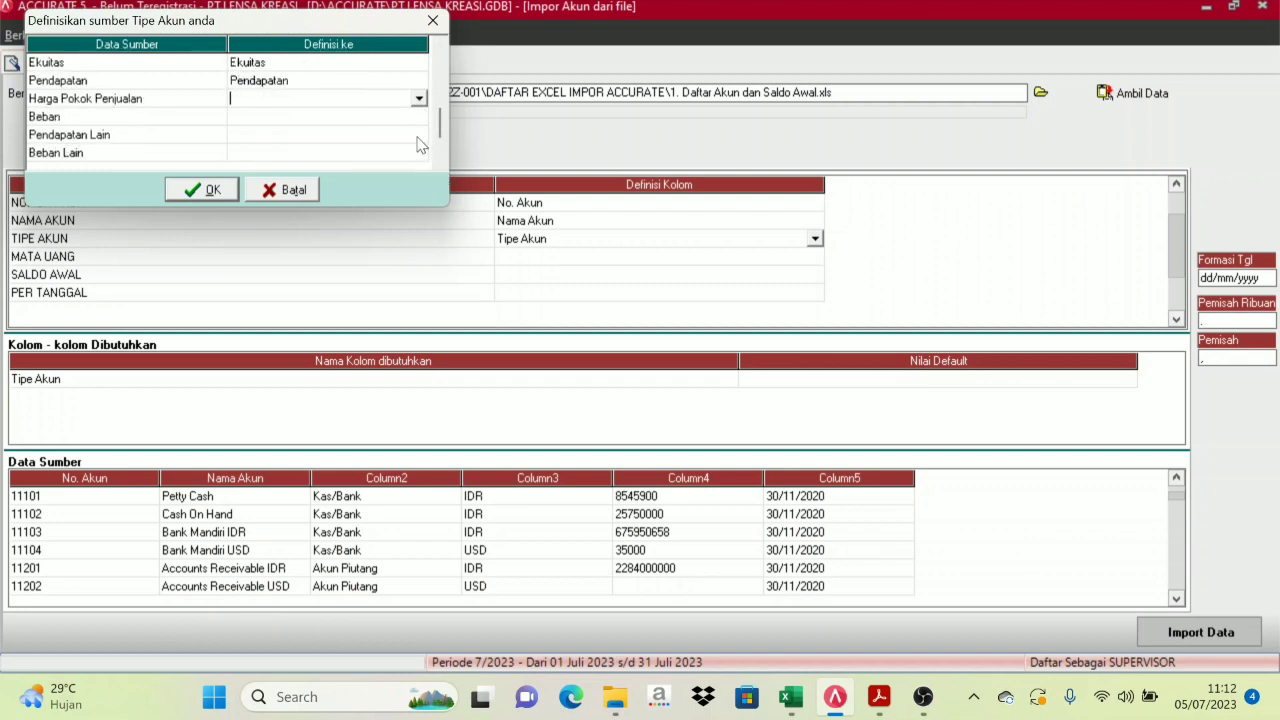
left_click(419, 98)
left_click(419, 194)
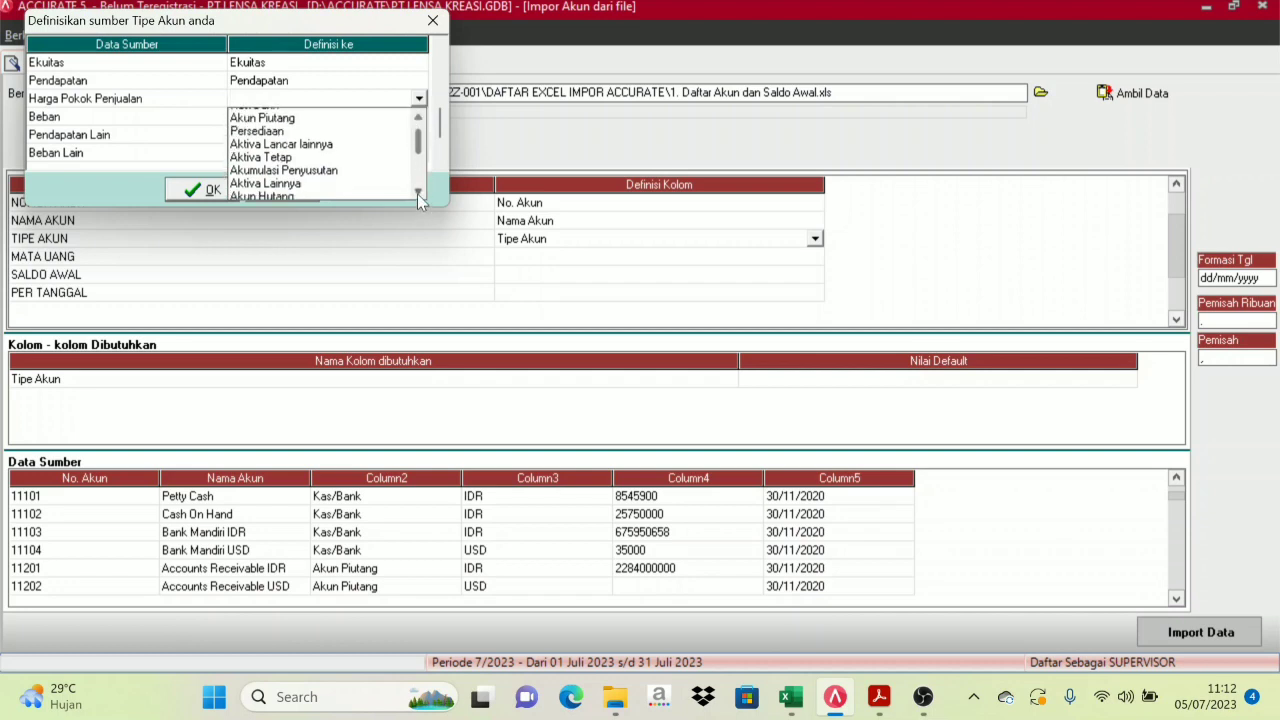
left_click(418, 194)
left_click(418, 194)
left_click(418, 194)
left_click(418, 194)
left_click(418, 194)
left_click(418, 194)
left_click(418, 194)
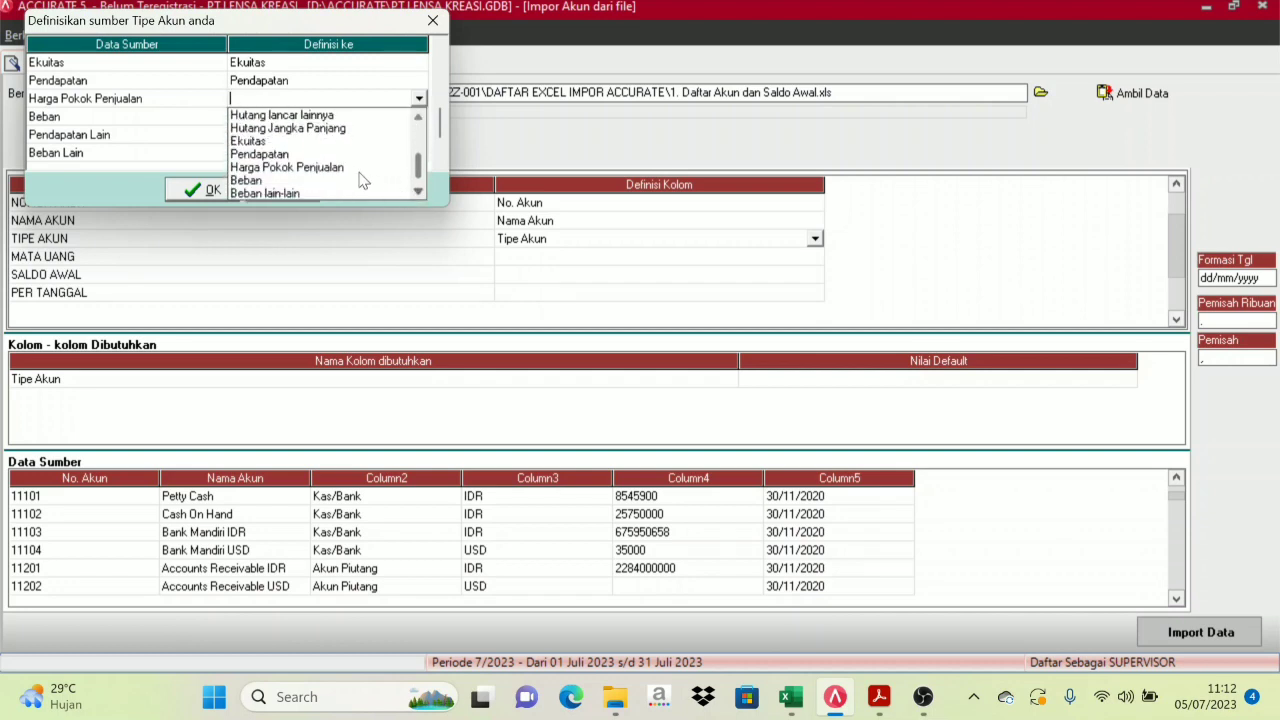
left_click(343, 169)
Map Beban to Beban and Pendapatan Lain to Pendapatan lain
left_click(405, 124)
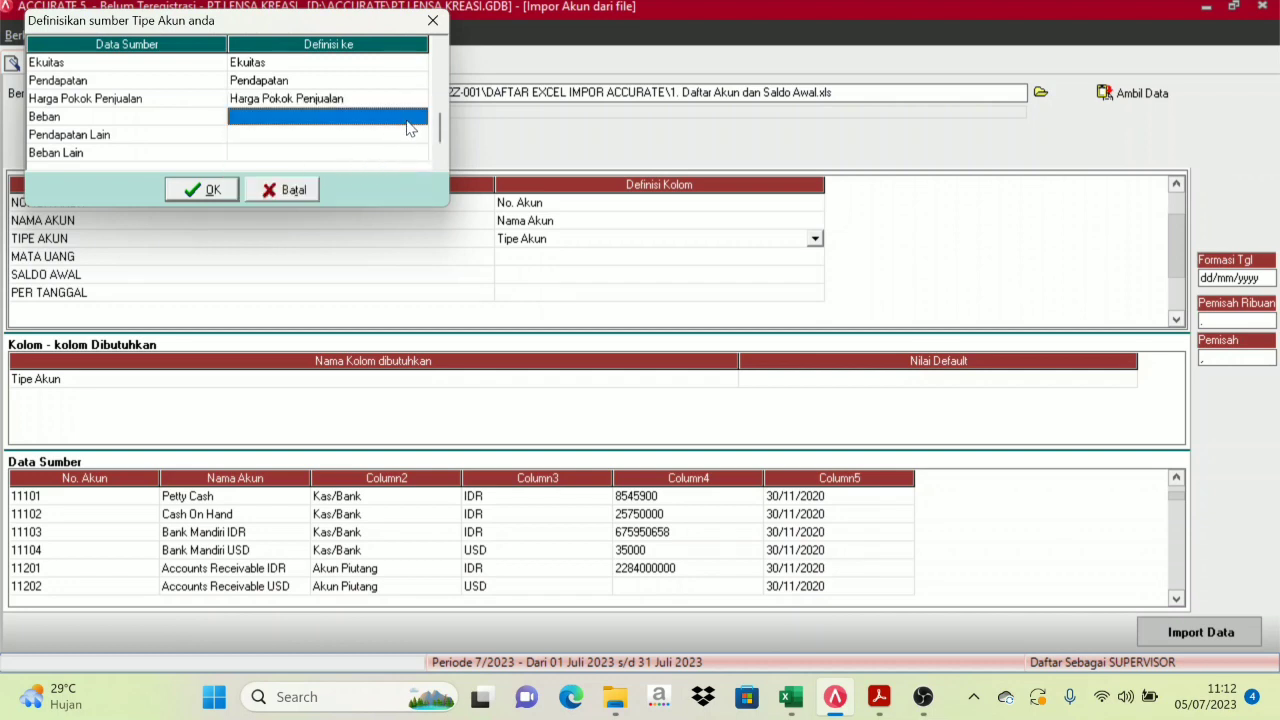
left_click(413, 122)
left_click(418, 116)
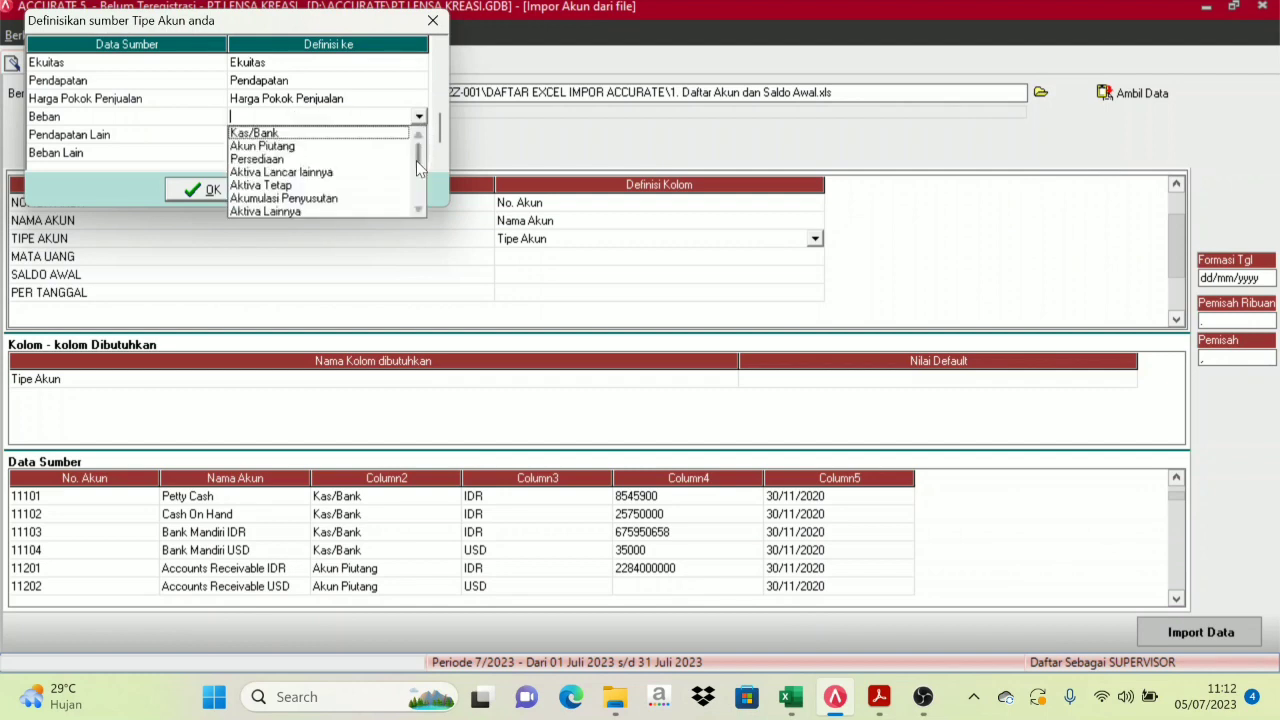
left_click(417, 212)
left_click(417, 212)
scroll(417, 212, "down", 2)
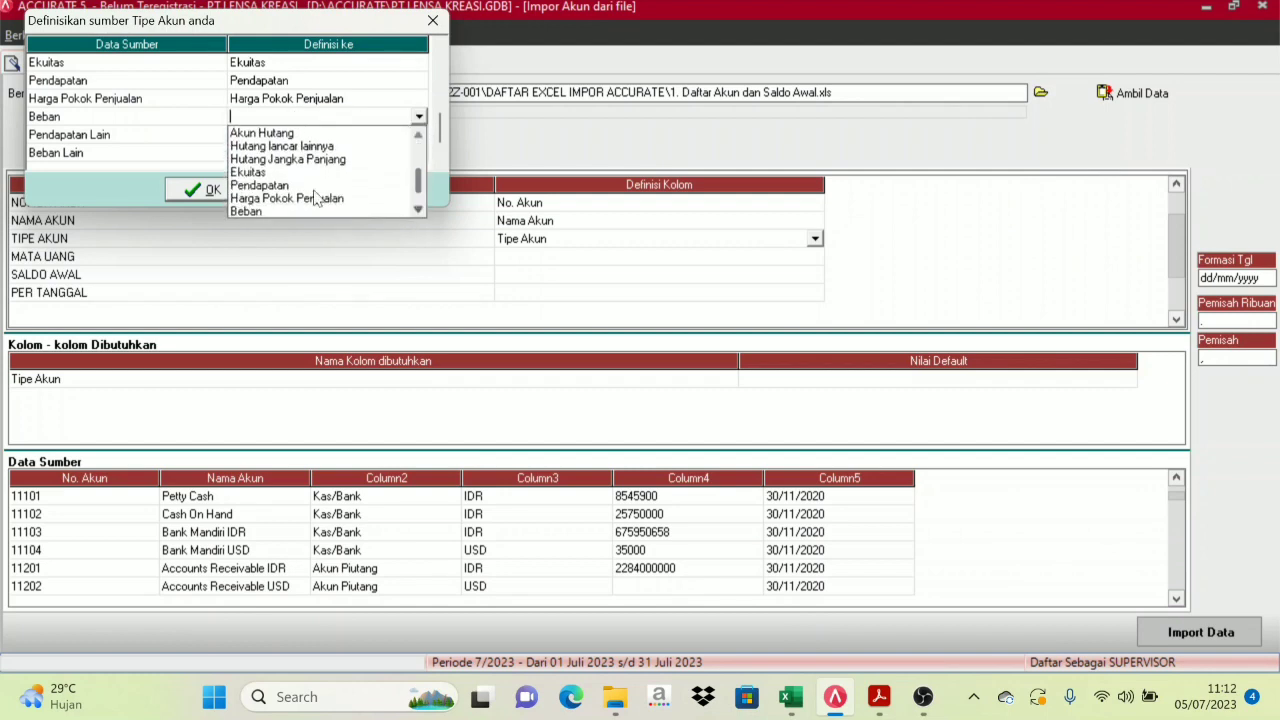
left_click(260, 210)
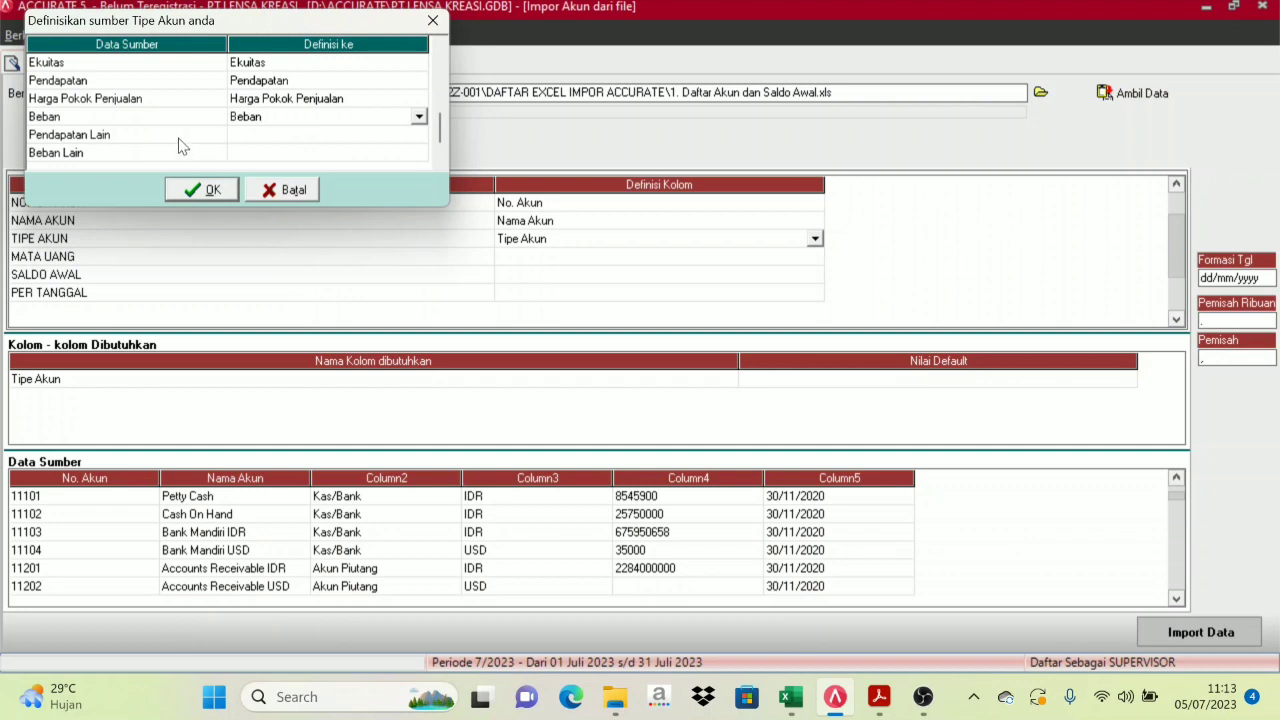
left_click(192, 140)
left_click(370, 142)
left_click(415, 141)
left_click(419, 136)
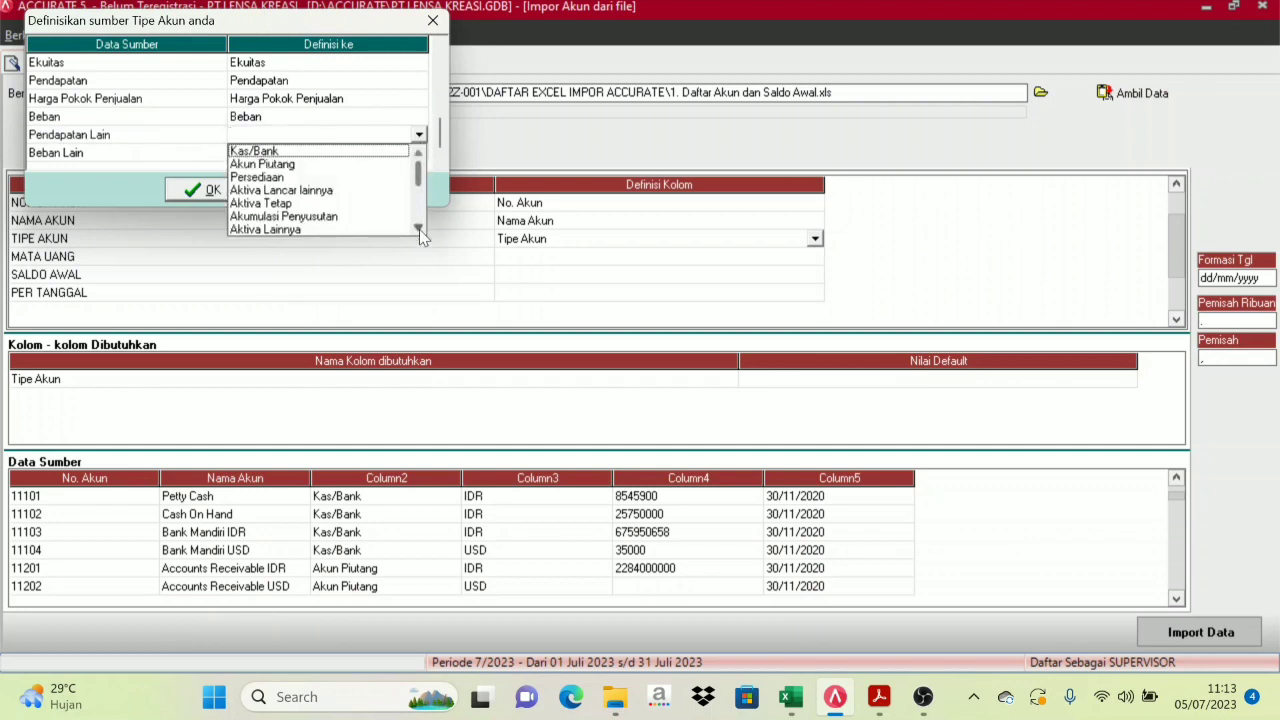
scroll(419, 229, "down", 3)
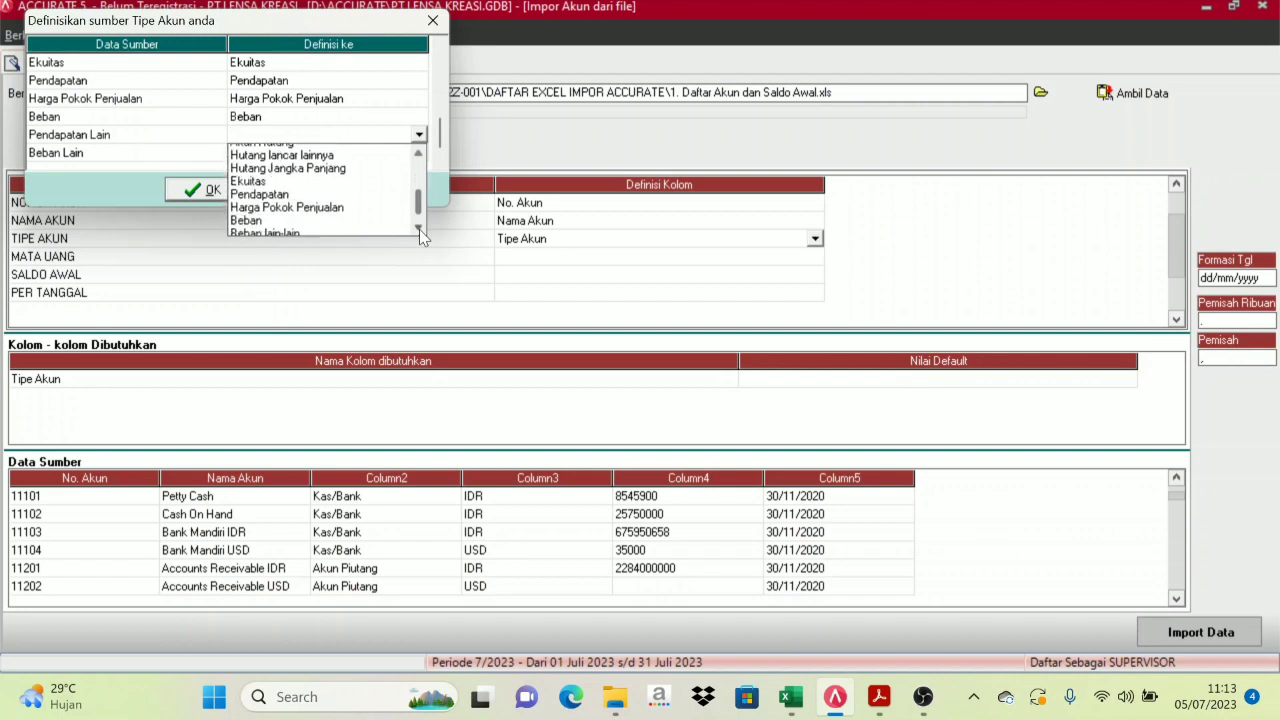
left_click(419, 229)
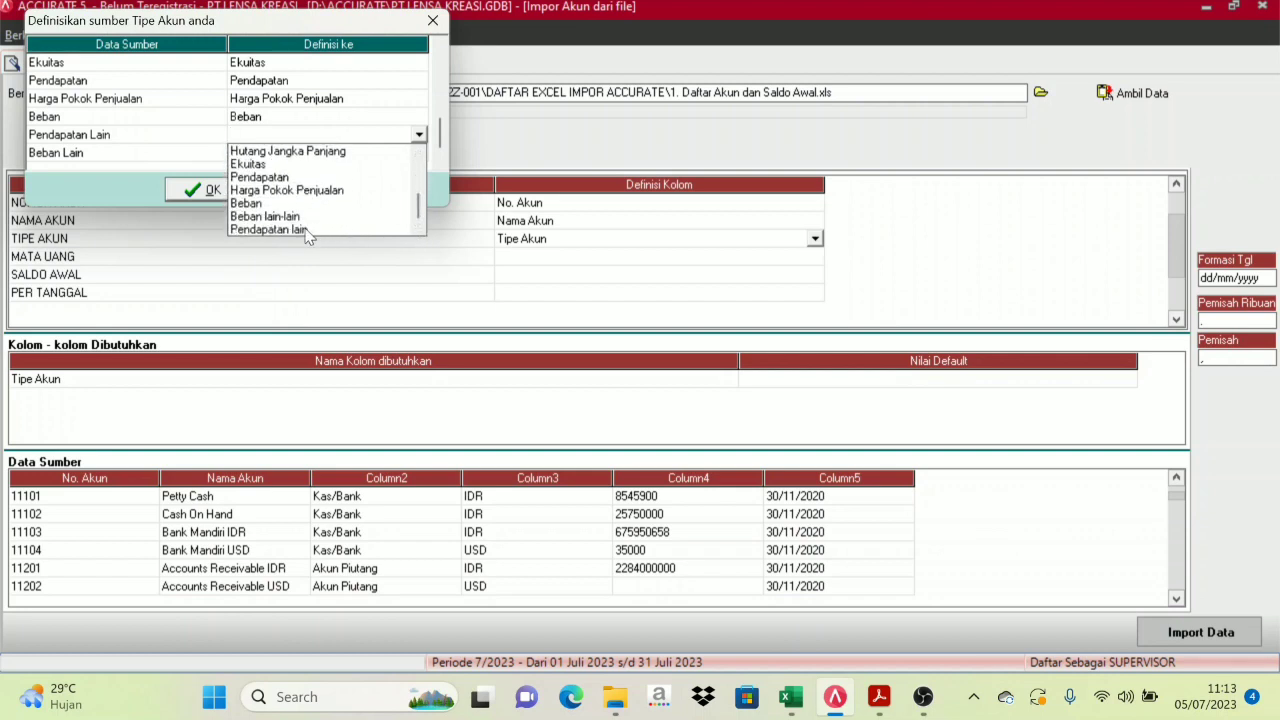
left_click(296, 230)
Map Beban Lain to Beban lain-lain and confirm the account type mapping
left_click(345, 155)
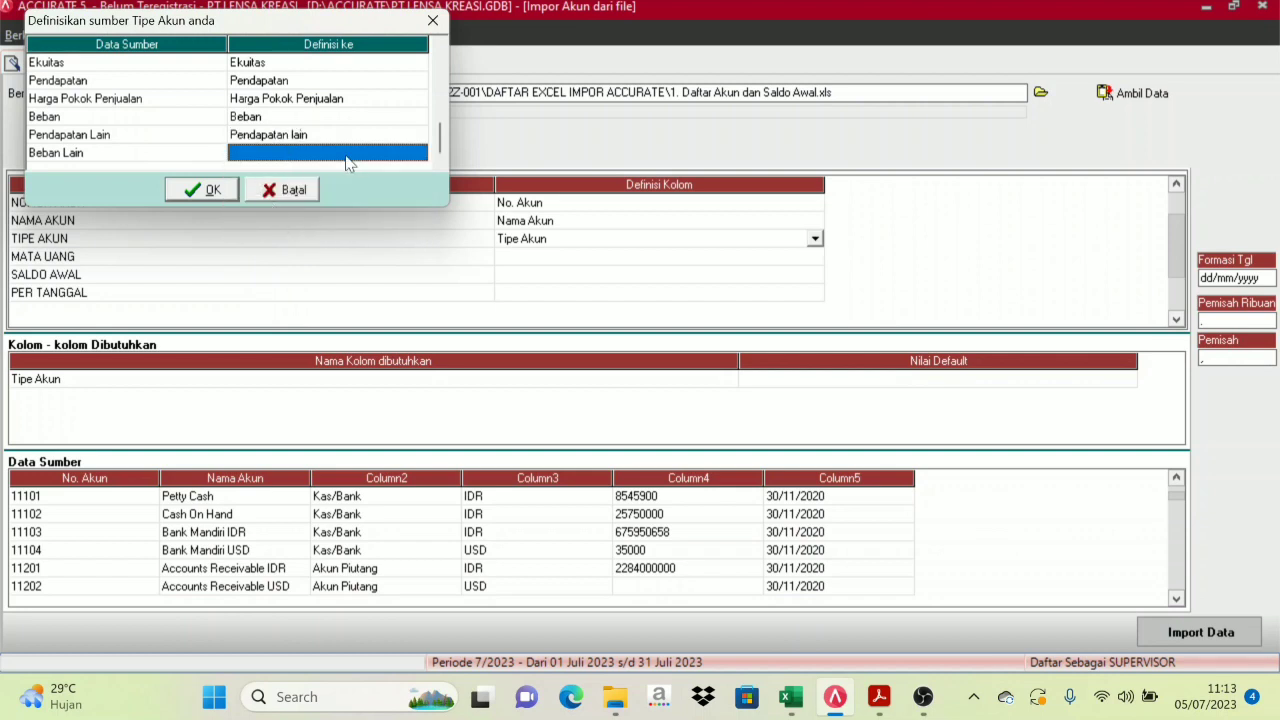
left_click(419, 153)
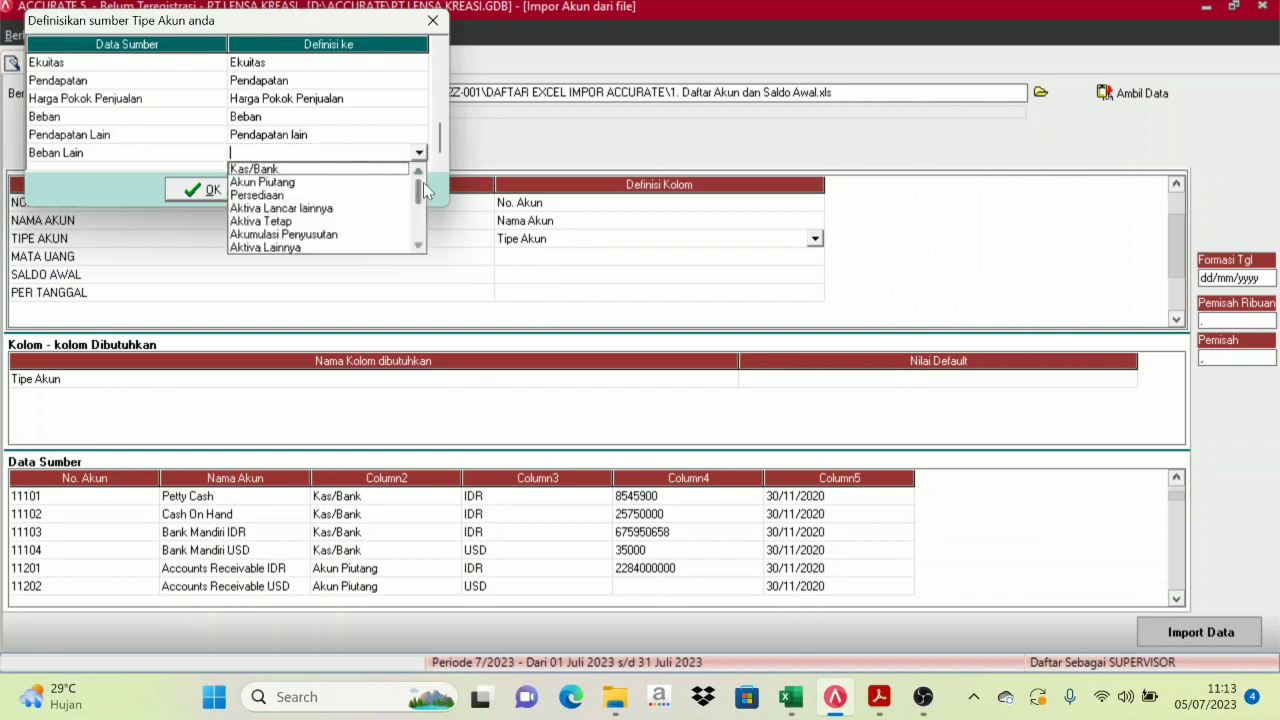
left_click(419, 247)
left_click(419, 247)
left_click(419, 247)
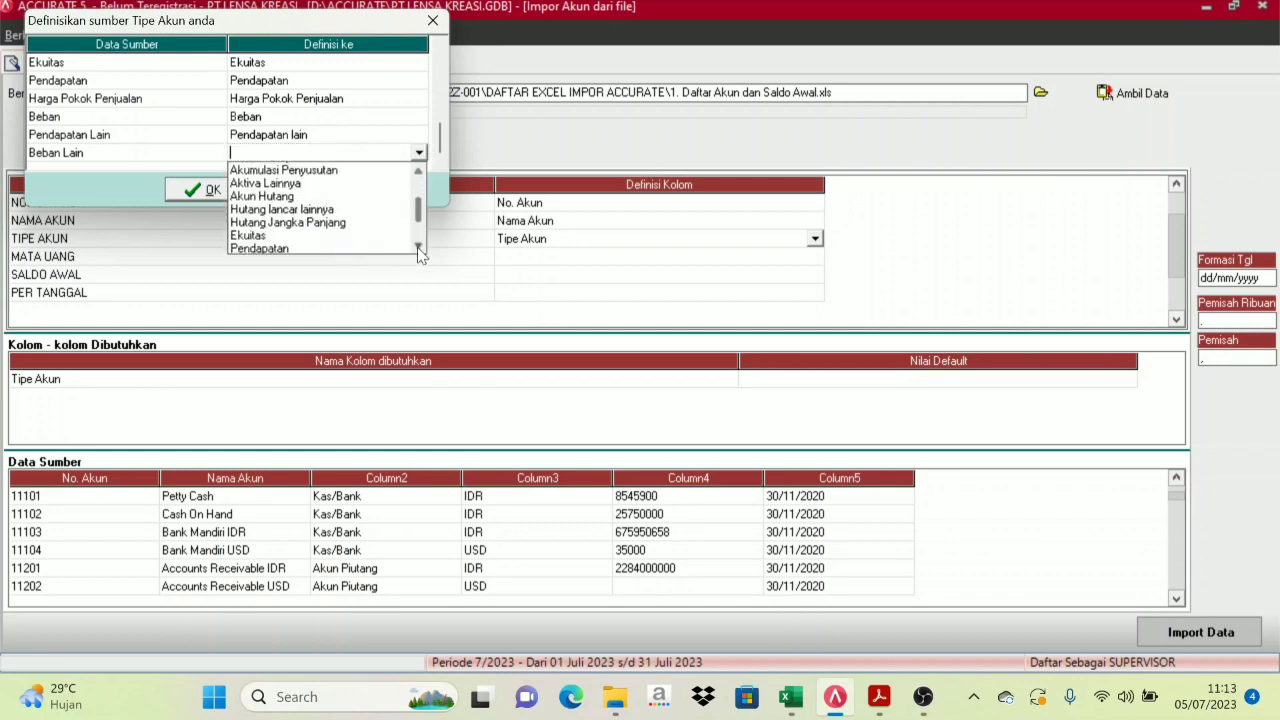
left_click(419, 247)
left_click(419, 247)
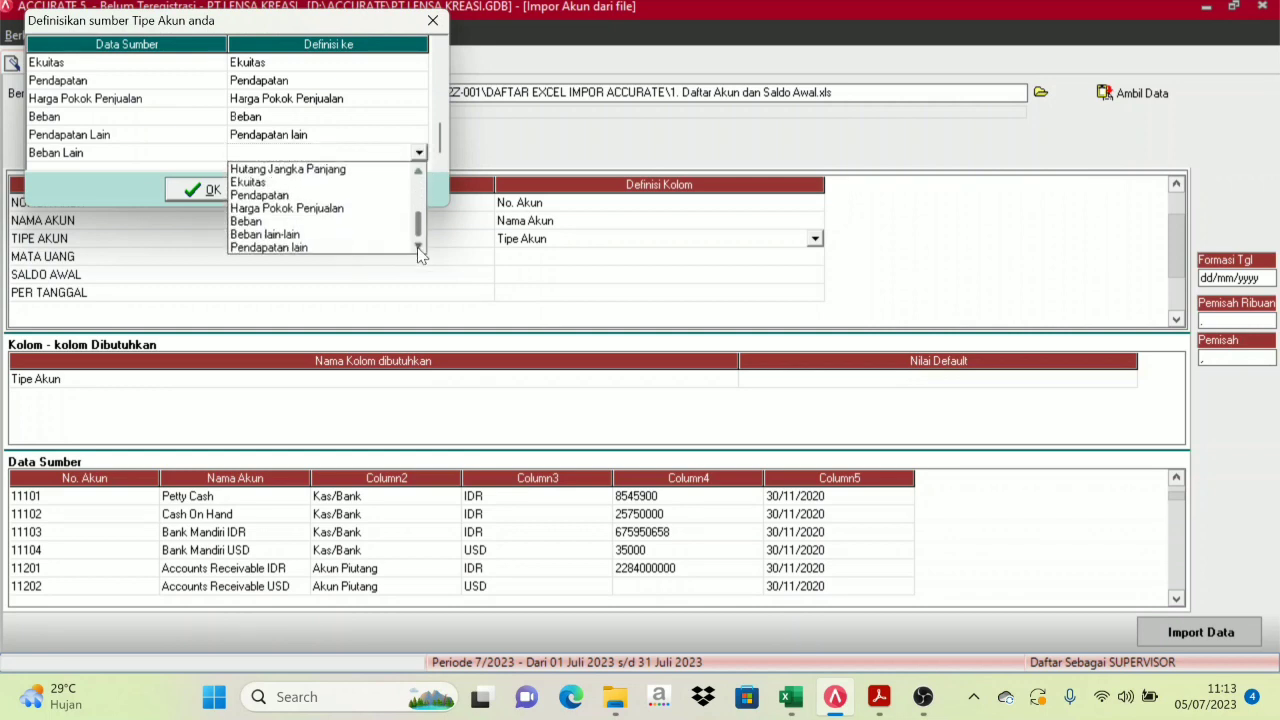
left_click(311, 235)
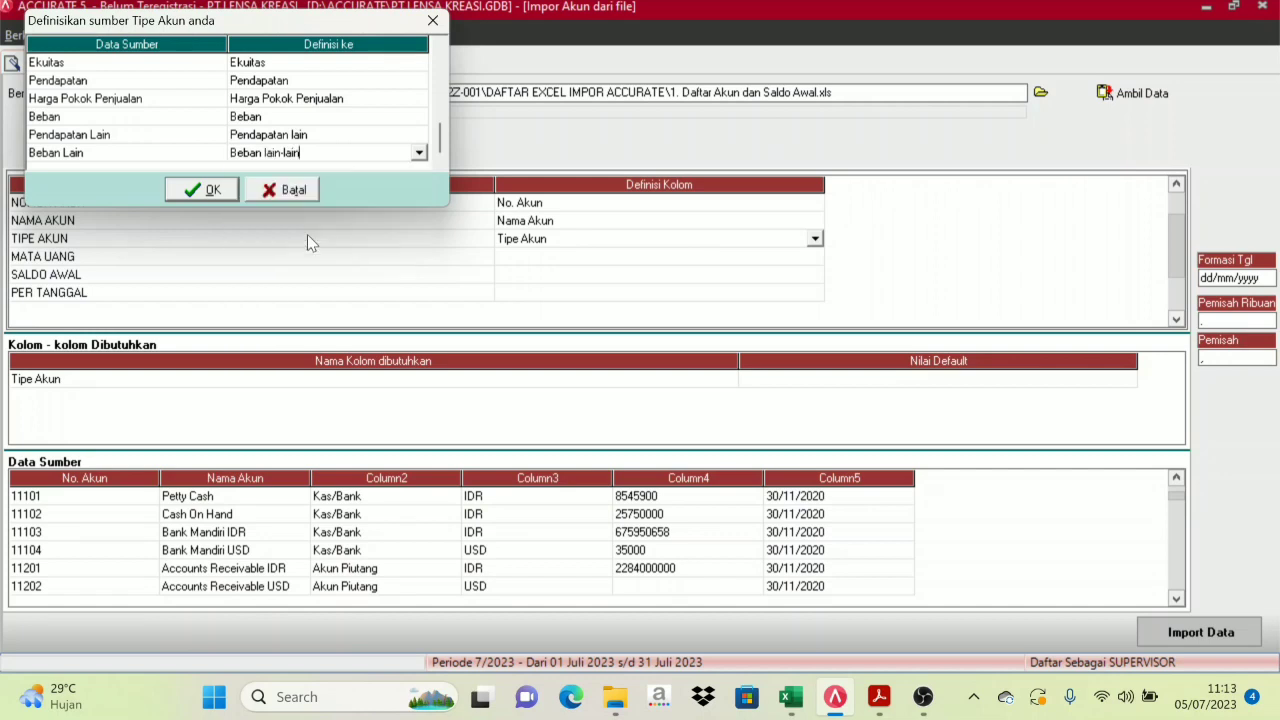
left_click(439, 166)
Accept the account type mappings and define the MATA UANG column as Mata Uang
left_click(199, 190)
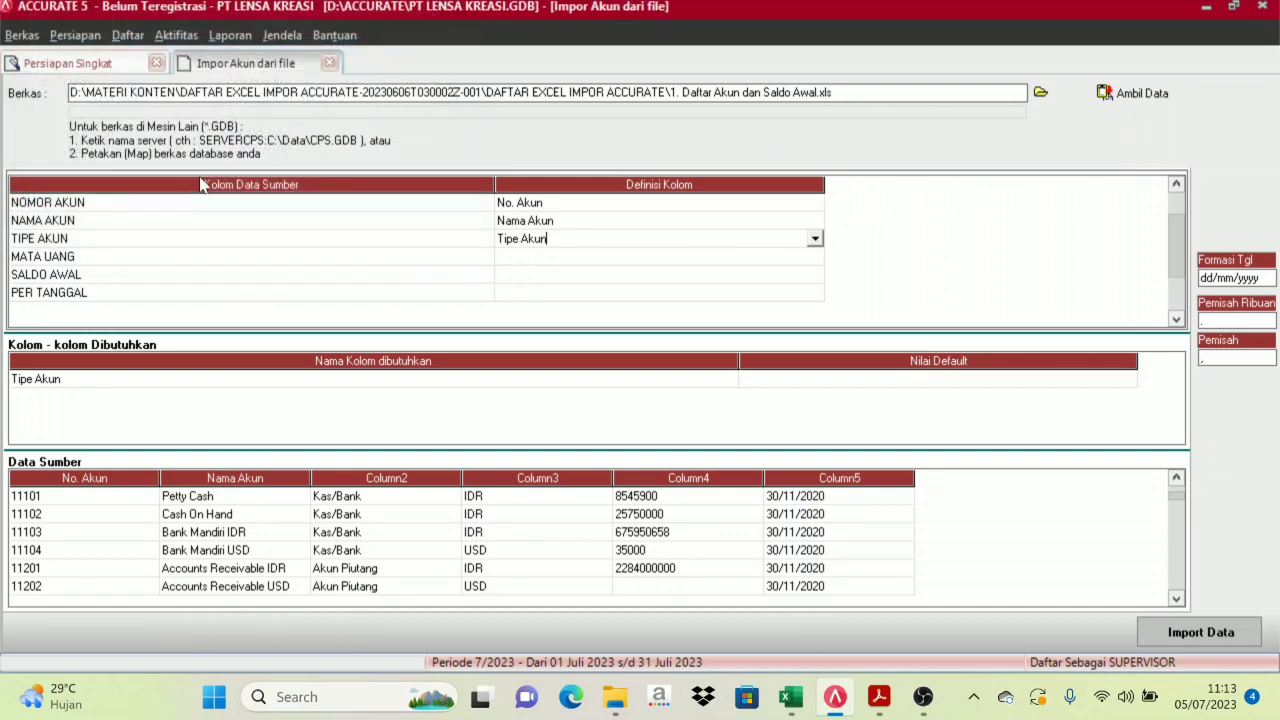
left_click(618, 257)
left_click(815, 258)
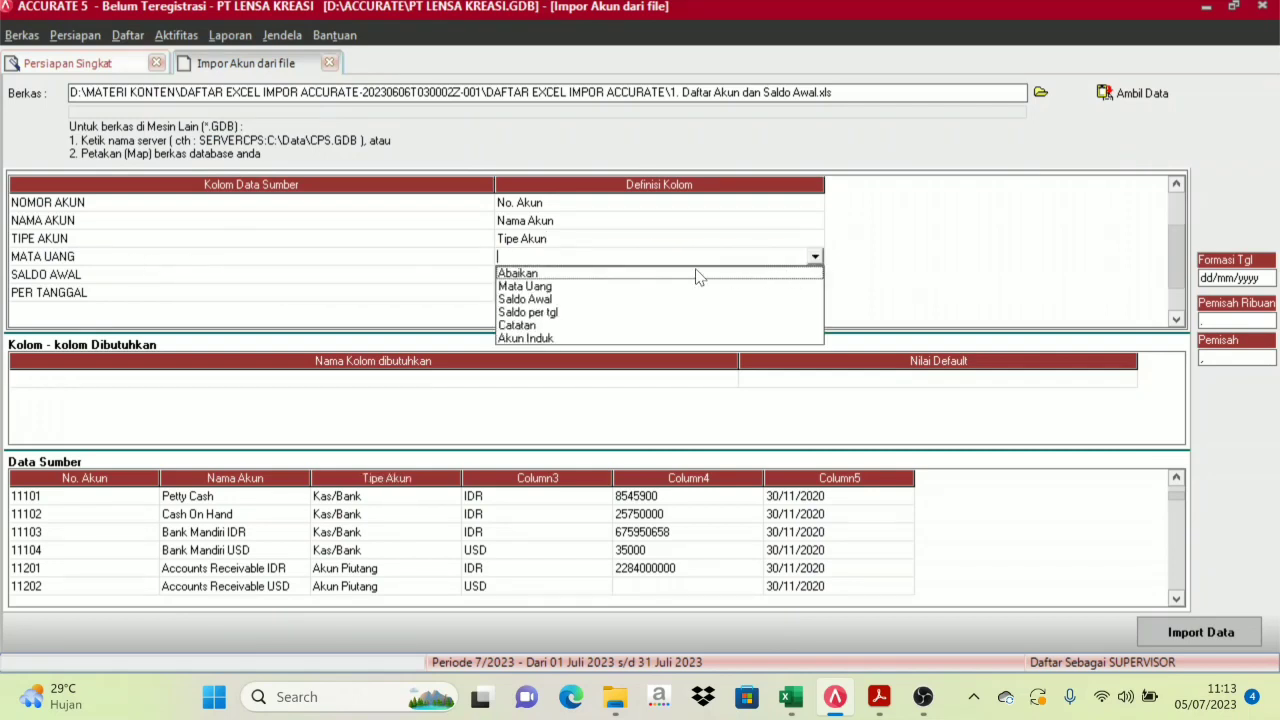
left_click(526, 287)
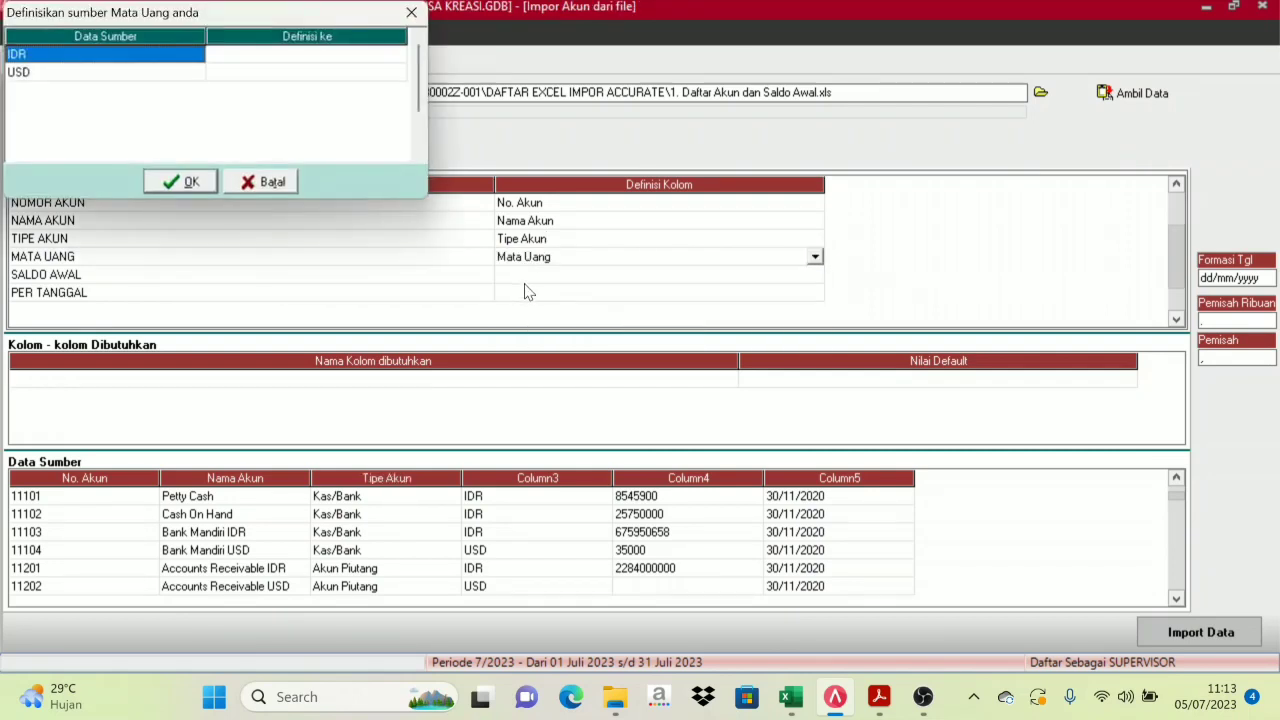
Map currency IDR to RUPIAH and USD to US DOLLAR, then confirm the currency mappings
left_click(246, 58)
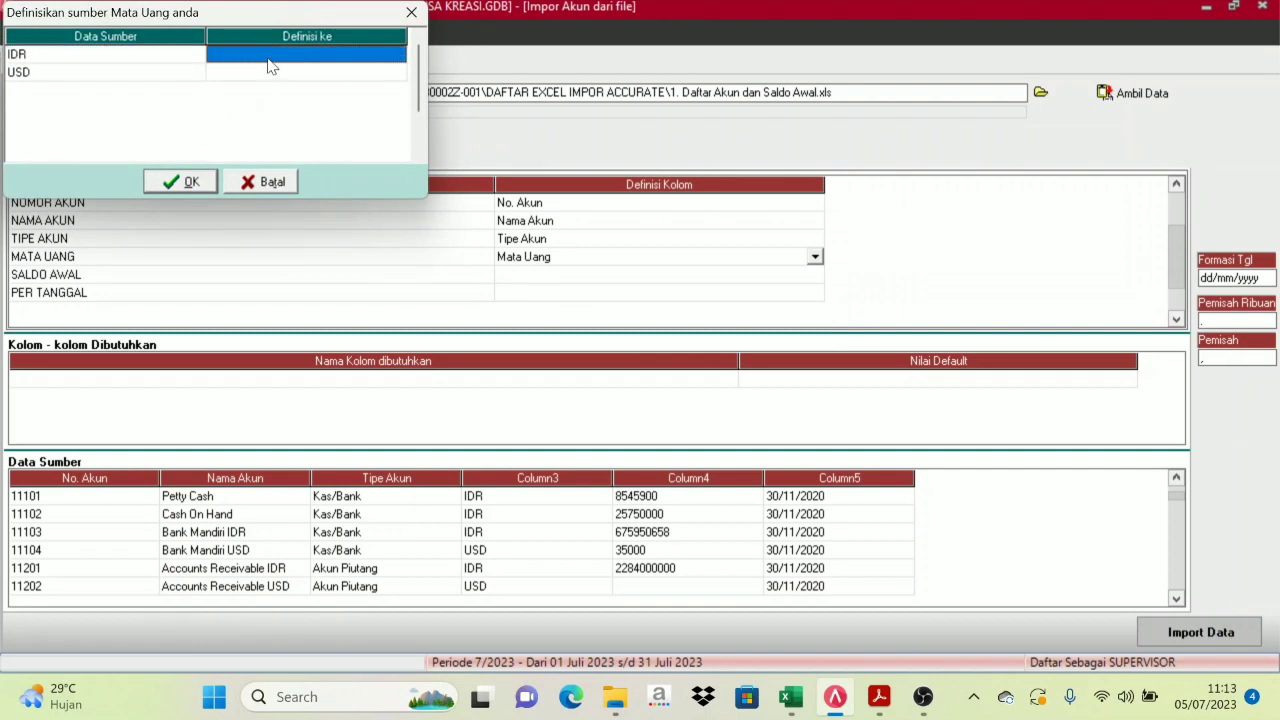
left_click(304, 57)
left_click(397, 55)
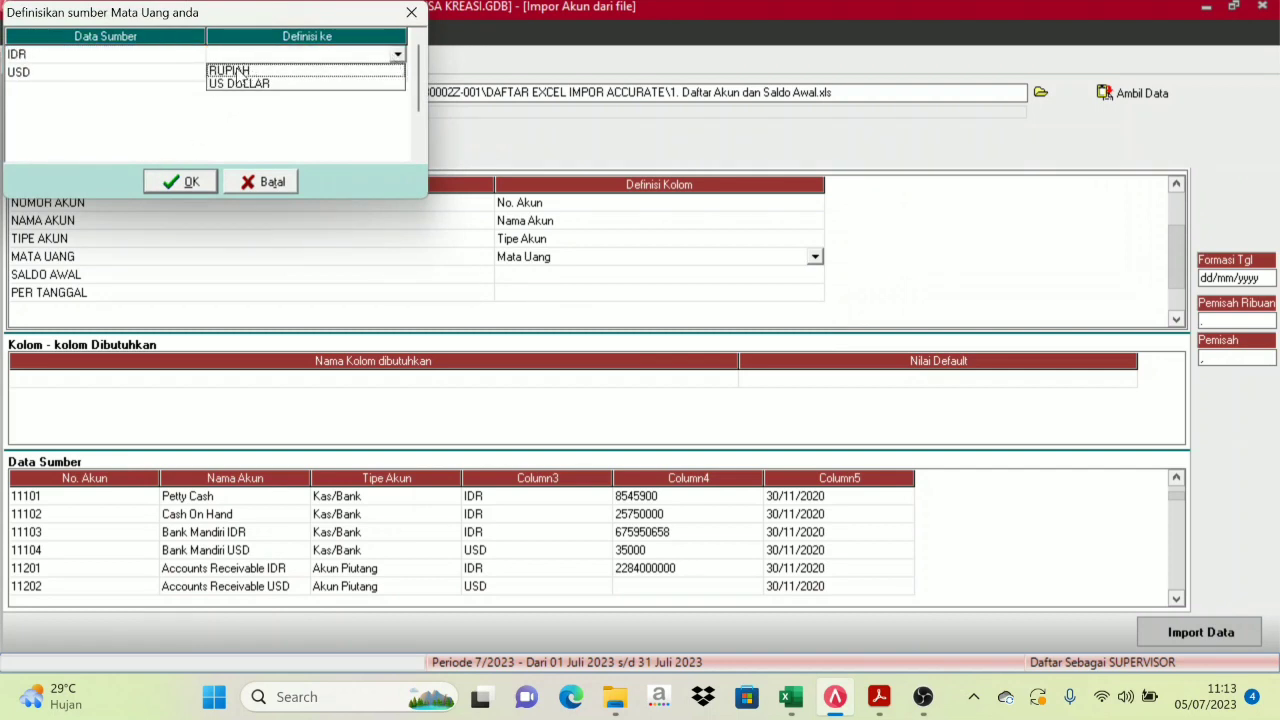
left_click(252, 70)
left_click(265, 73)
left_click(394, 77)
left_click(396, 74)
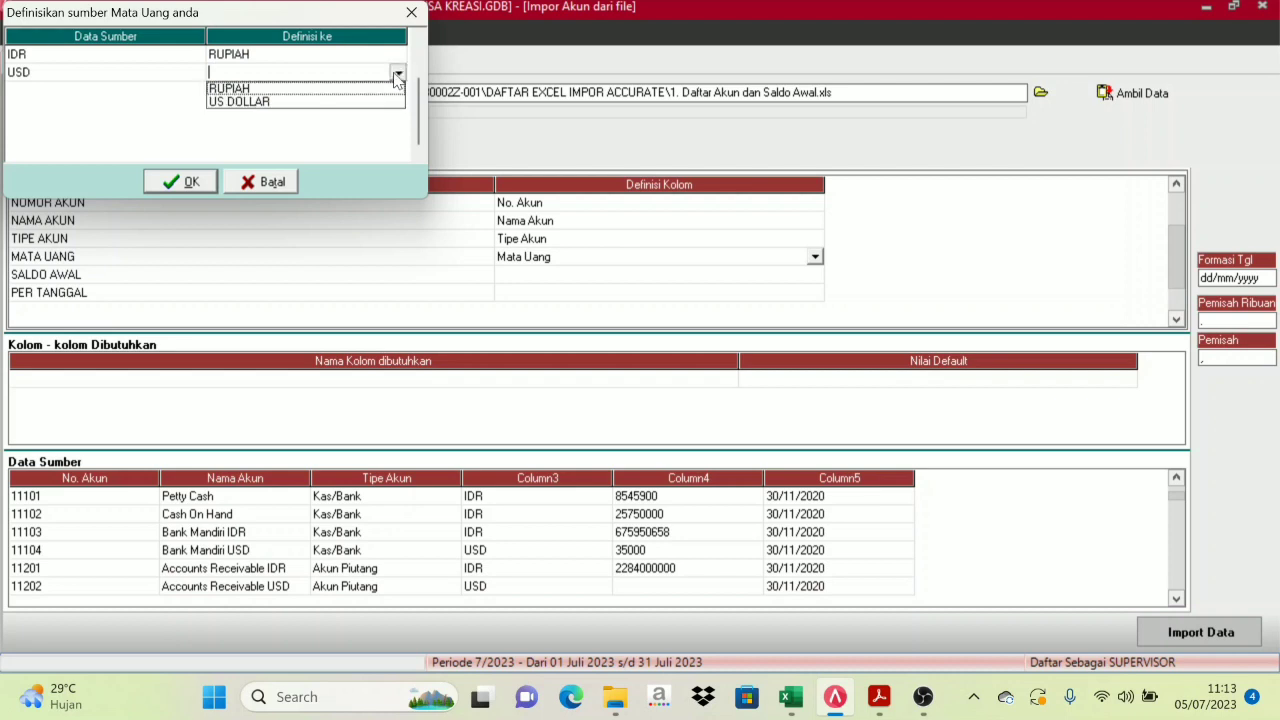
left_click(247, 103)
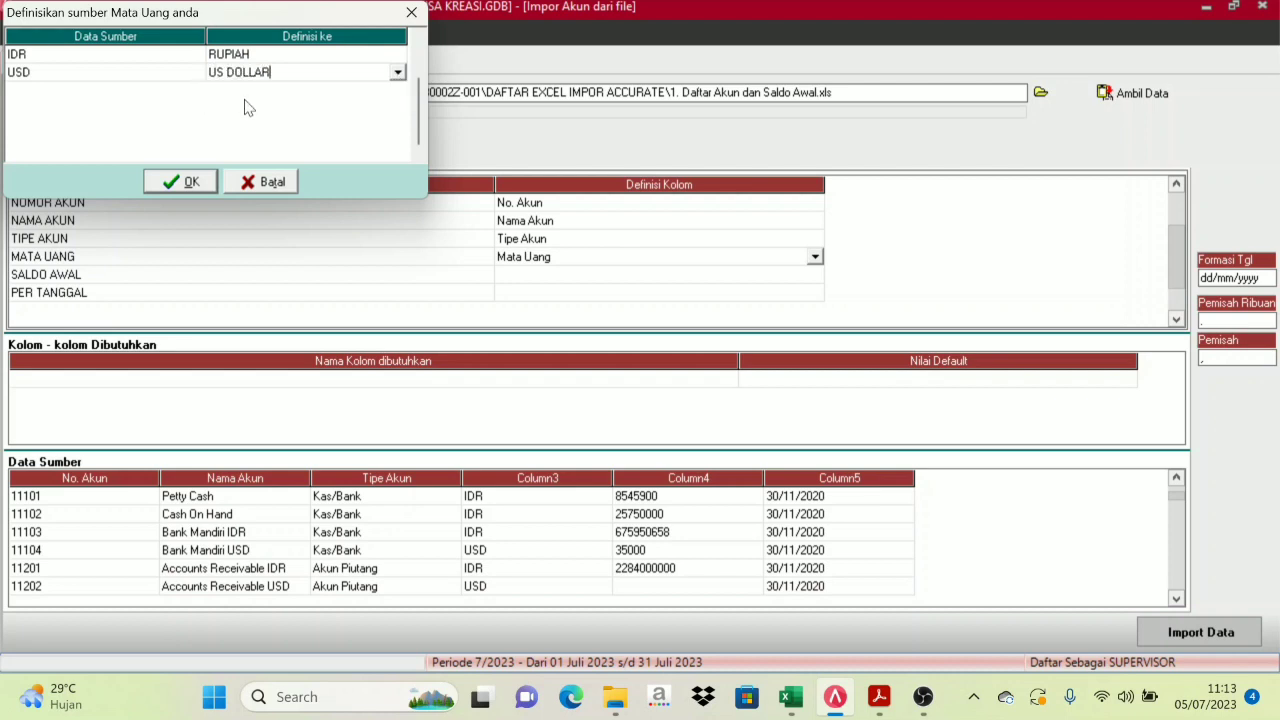
left_click(168, 184)
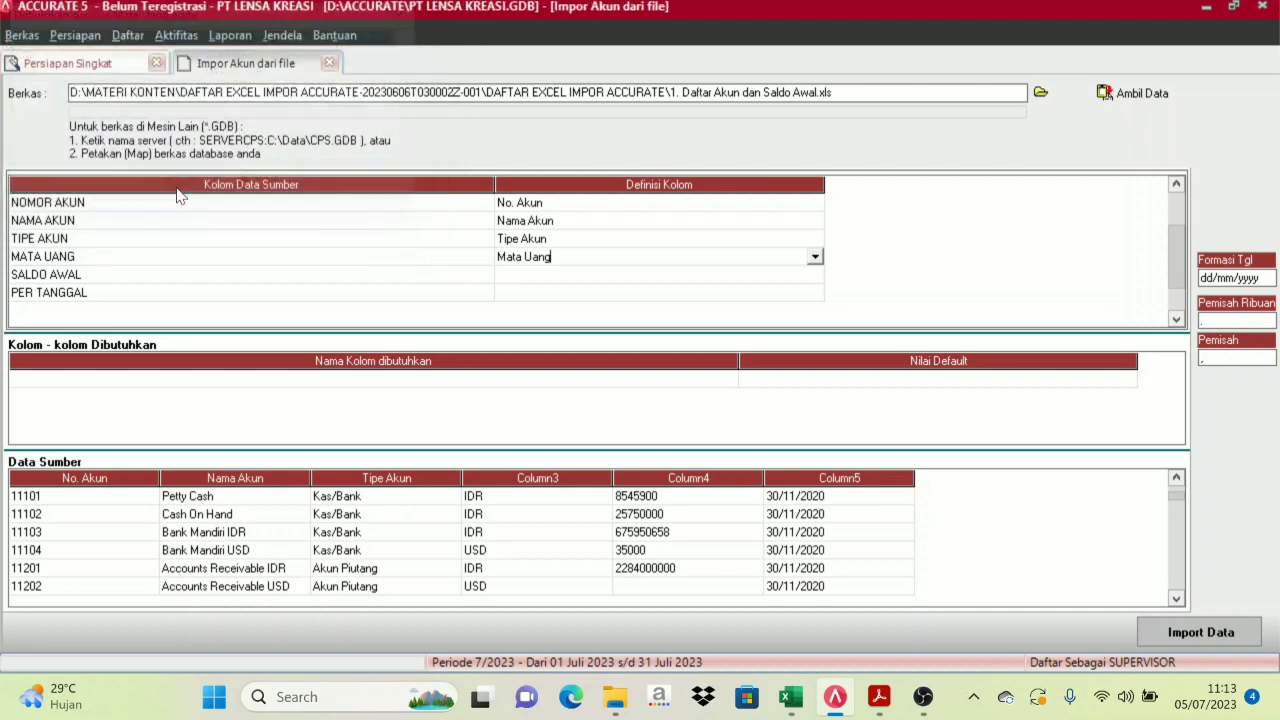
left_click(800, 276)
left_click(813, 284)
Define SALDO AWAL as Saldo Awal and PER TANGGAL as Saldo per tgl
left_click(815, 277)
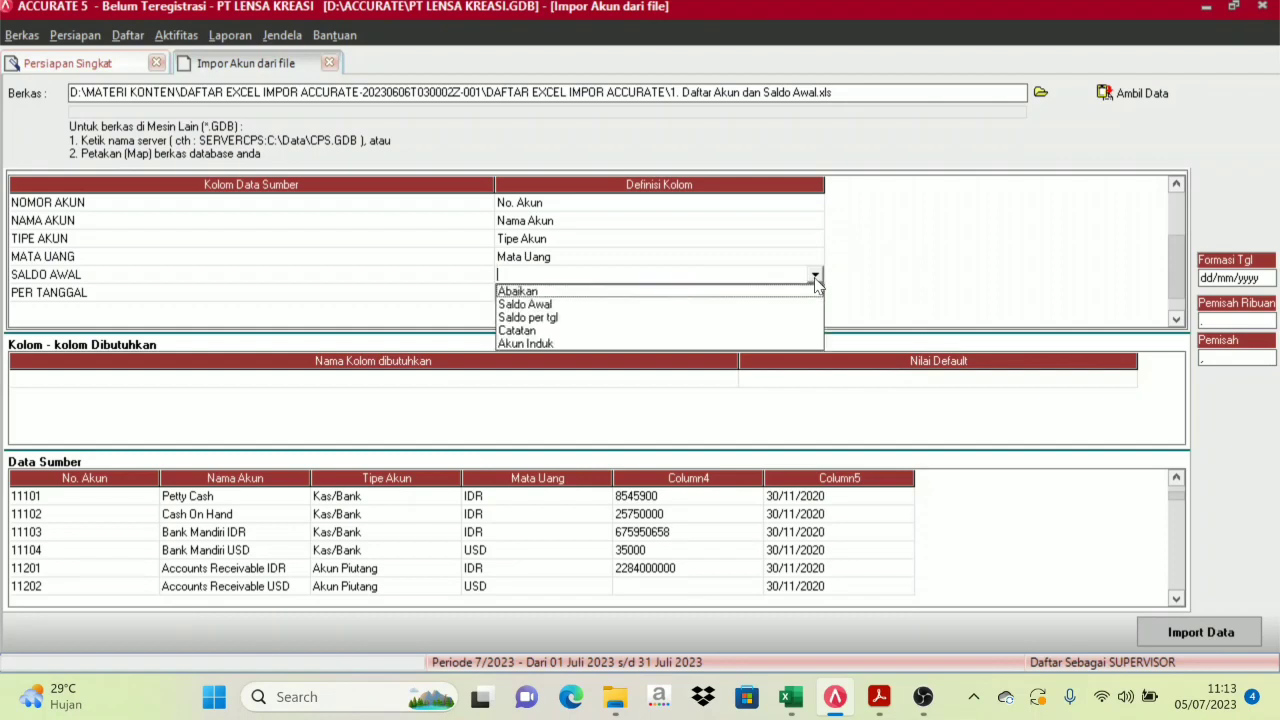
left_click(537, 306)
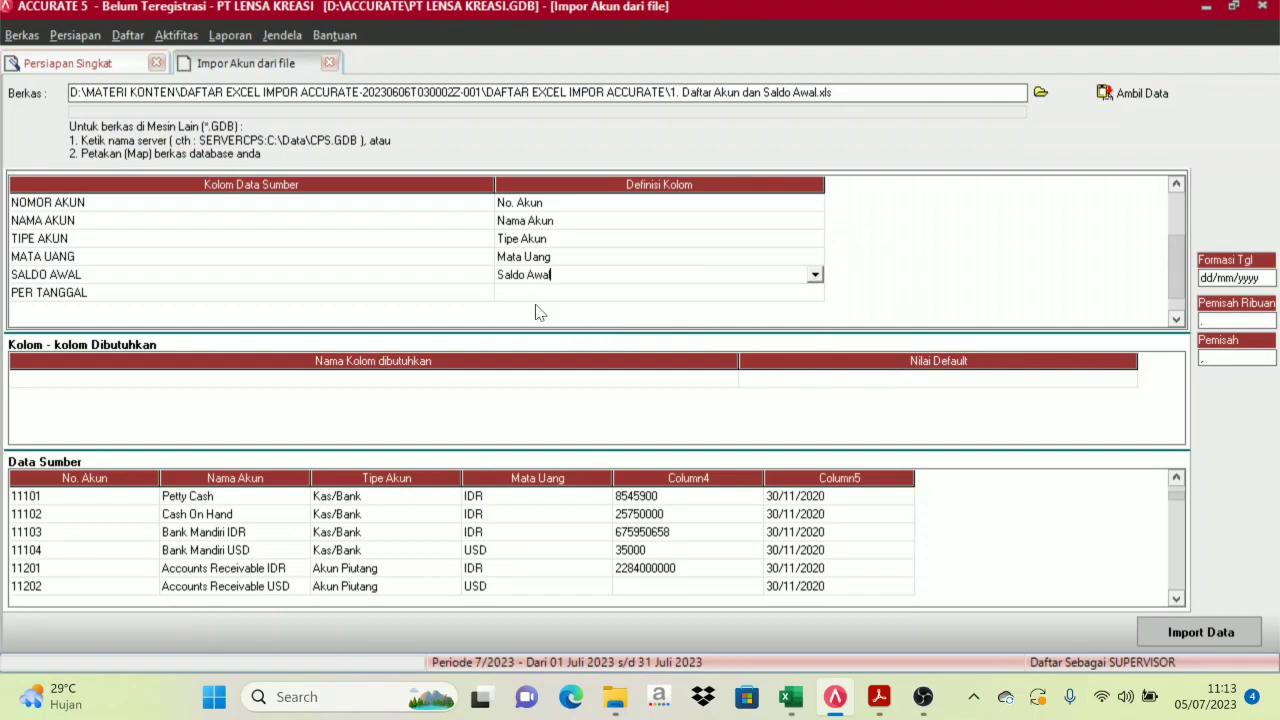
left_click(574, 293)
left_click(569, 300)
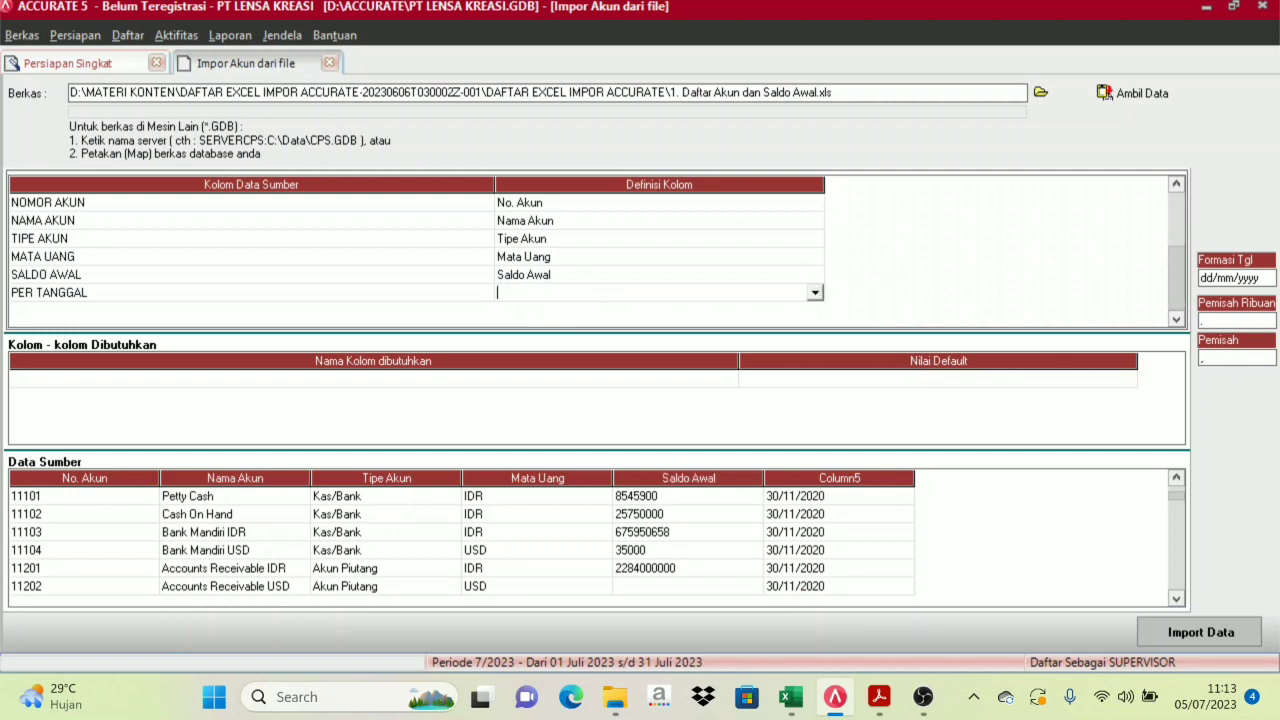
left_click(815, 292)
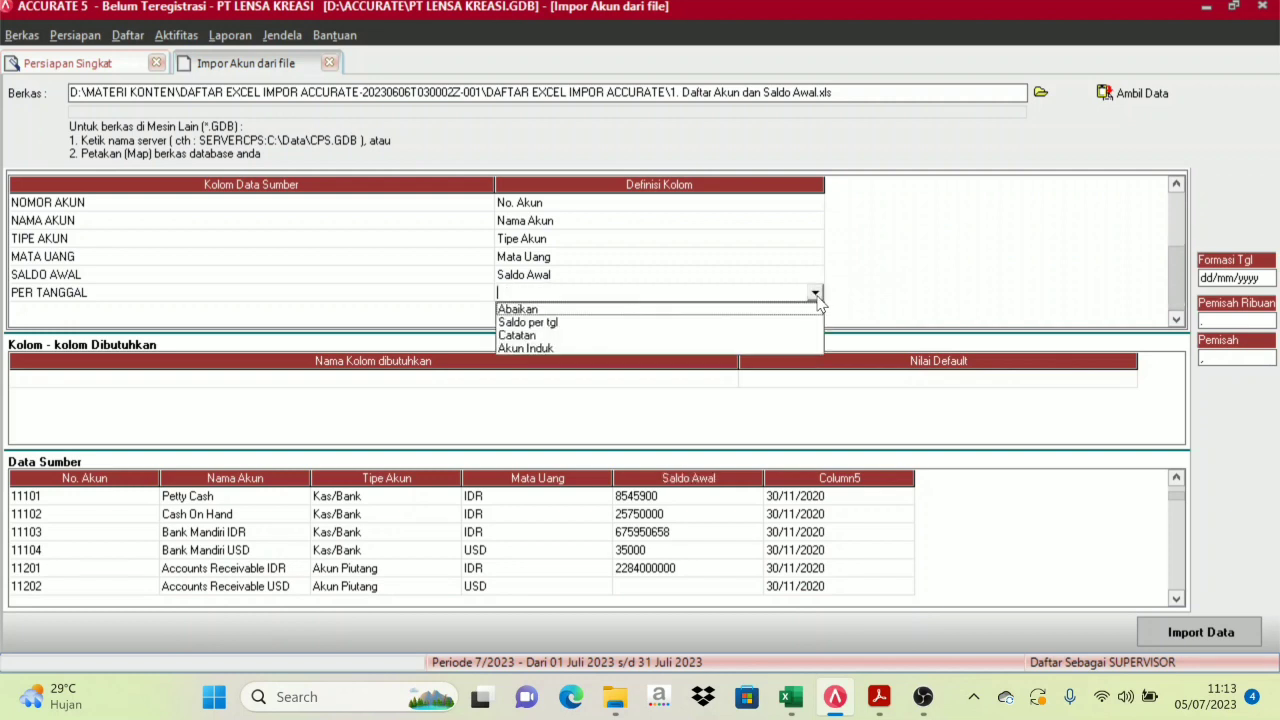
left_click(555, 323)
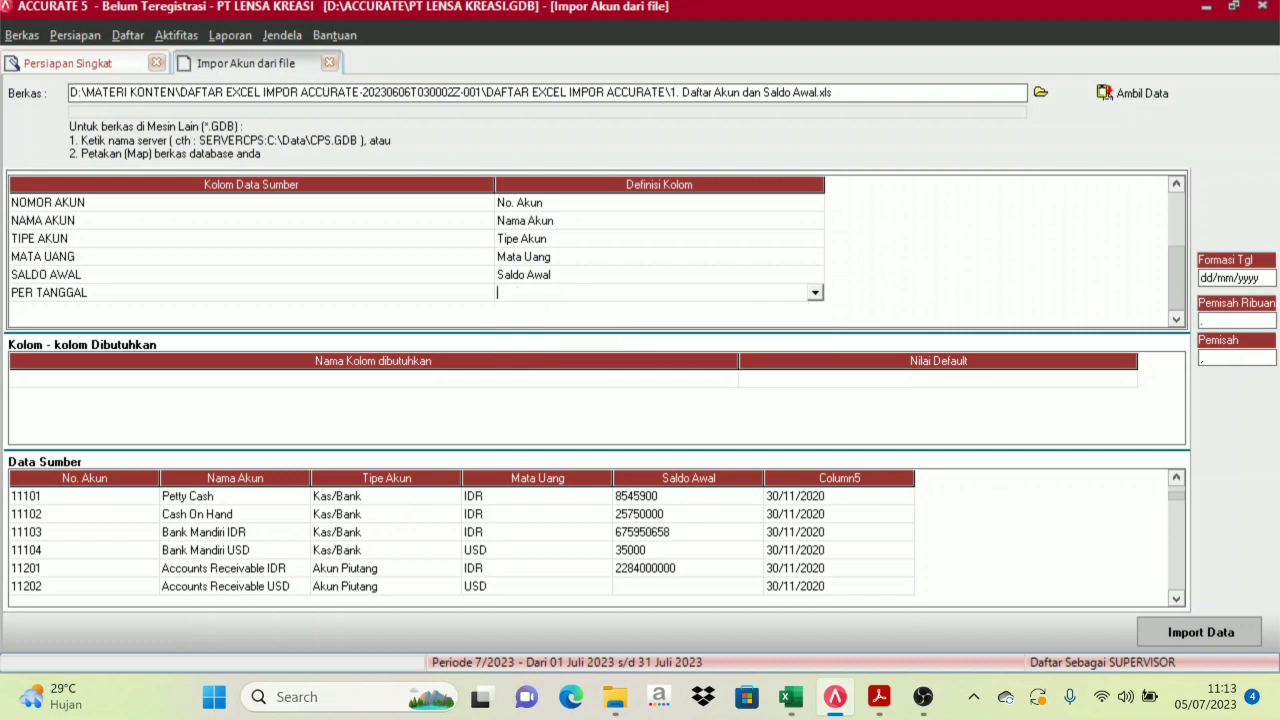
Recheck that SALDO AWAL stays Saldo Awal and reapply Saldo per tgl to PER TANGGAL
left_click(567, 275)
left_click(815, 274)
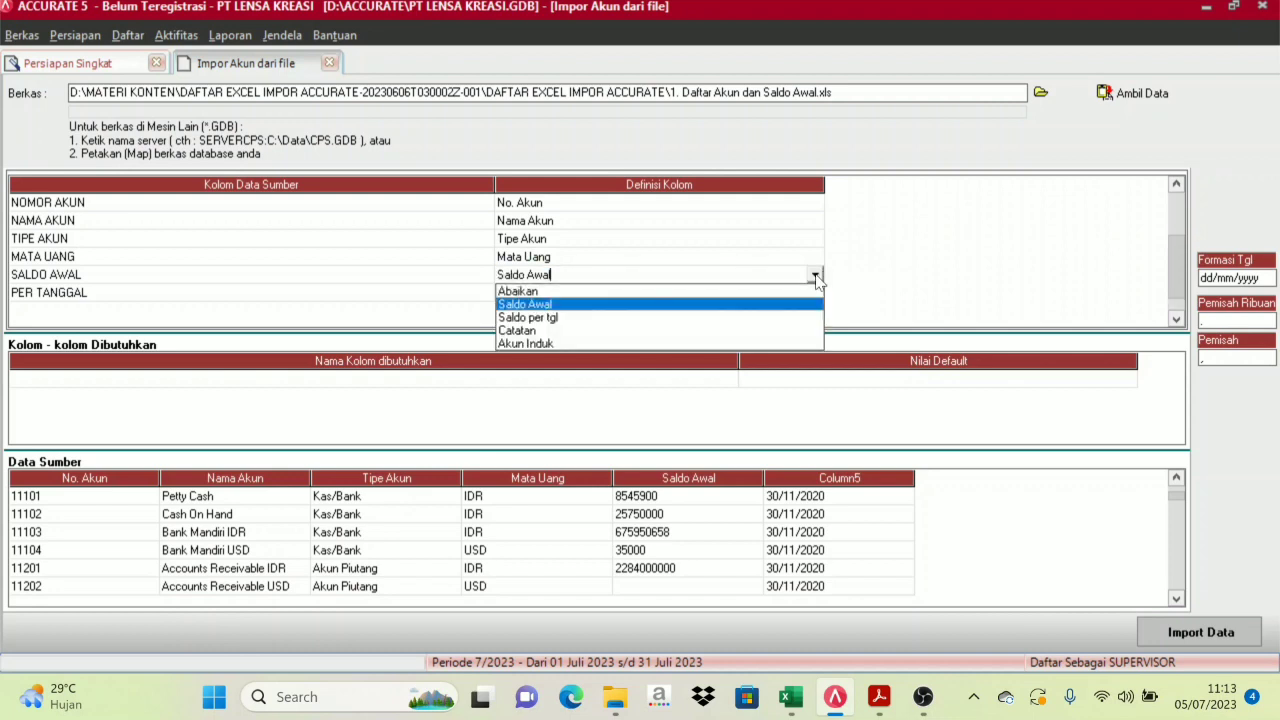
left_click(561, 304)
left_click(551, 296)
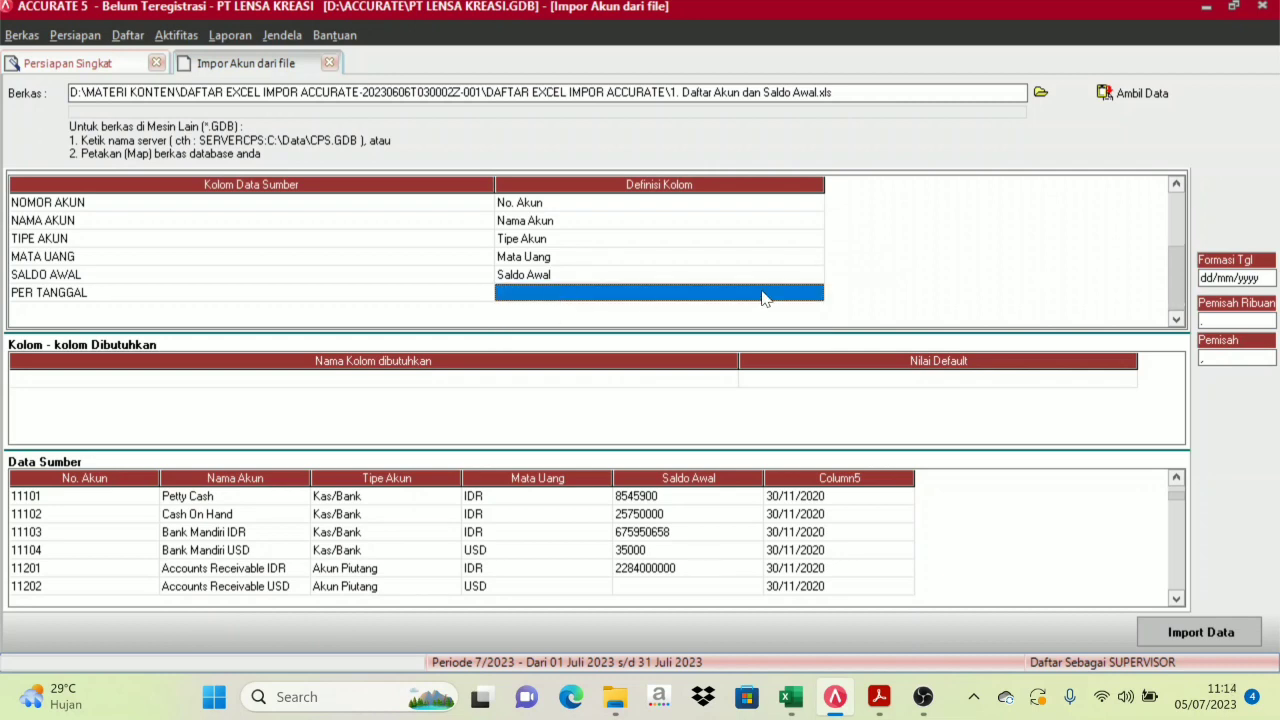
left_click(815, 293)
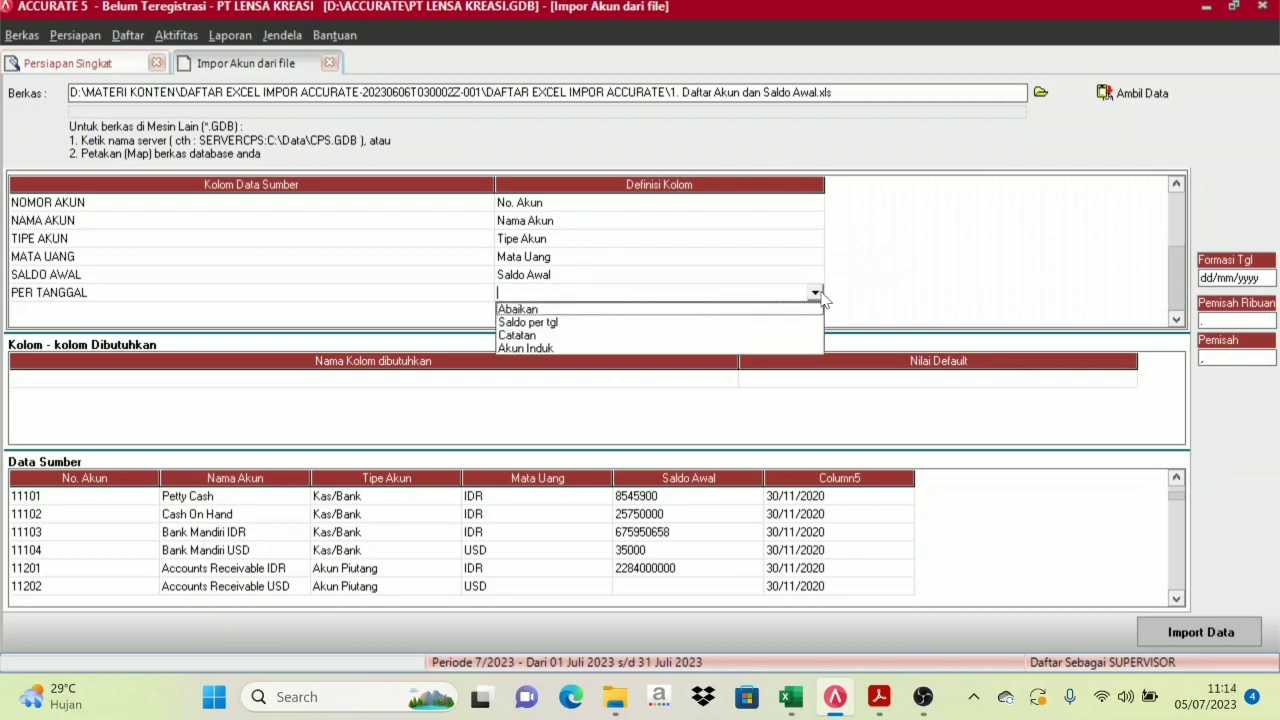
left_click(560, 323)
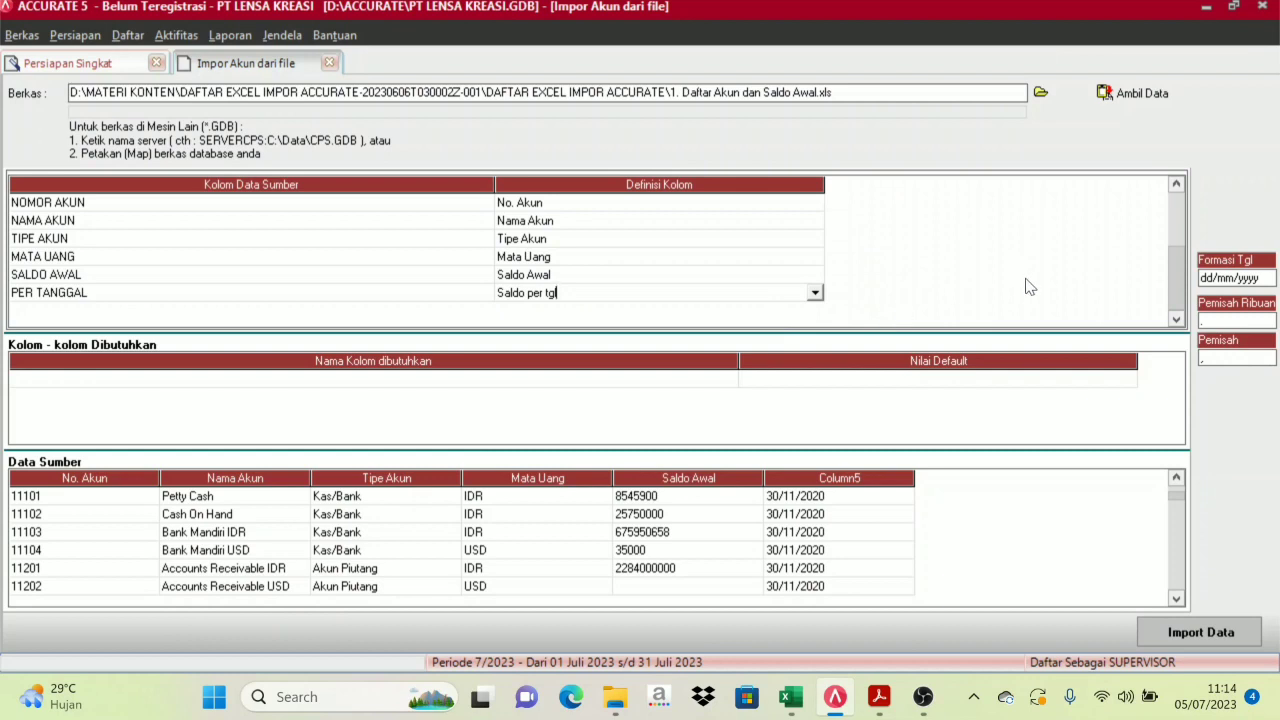
left_click(1015, 306)
left_click(815, 294)
left_click(543, 323)
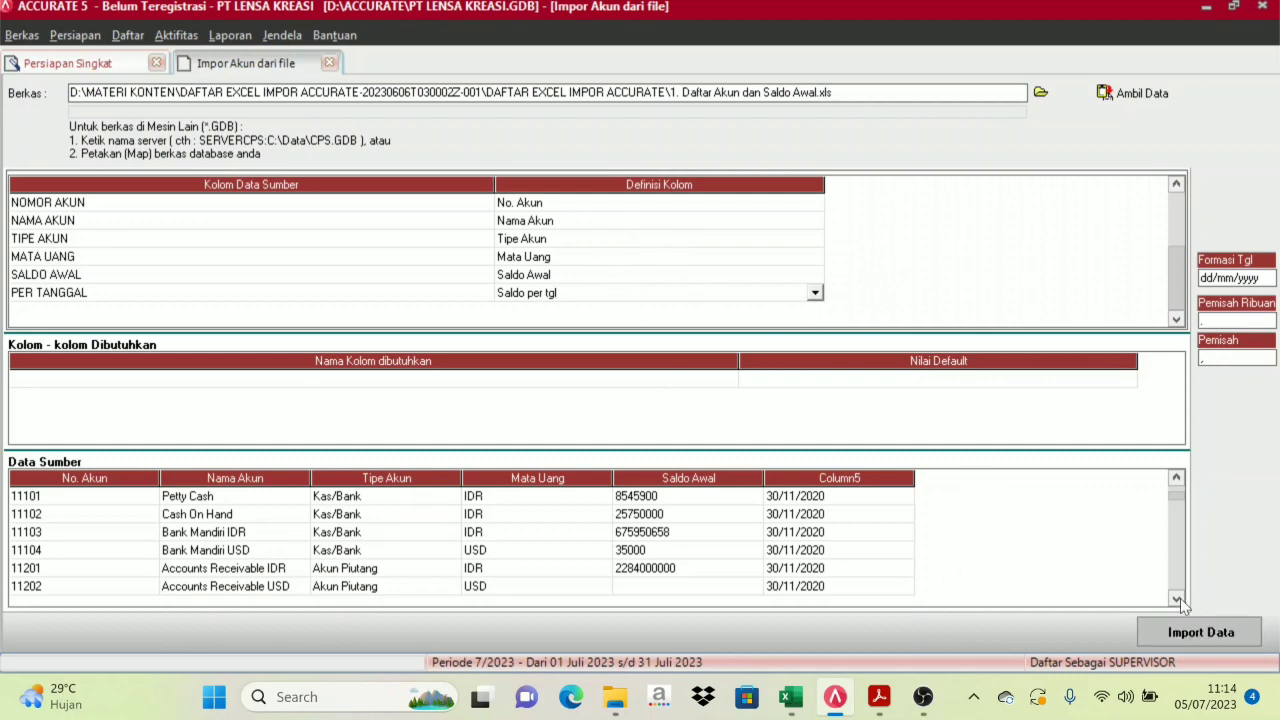
Import the mapped accounts from the Excel file: 63 records imported, 0 failed
left_click(1221, 640)
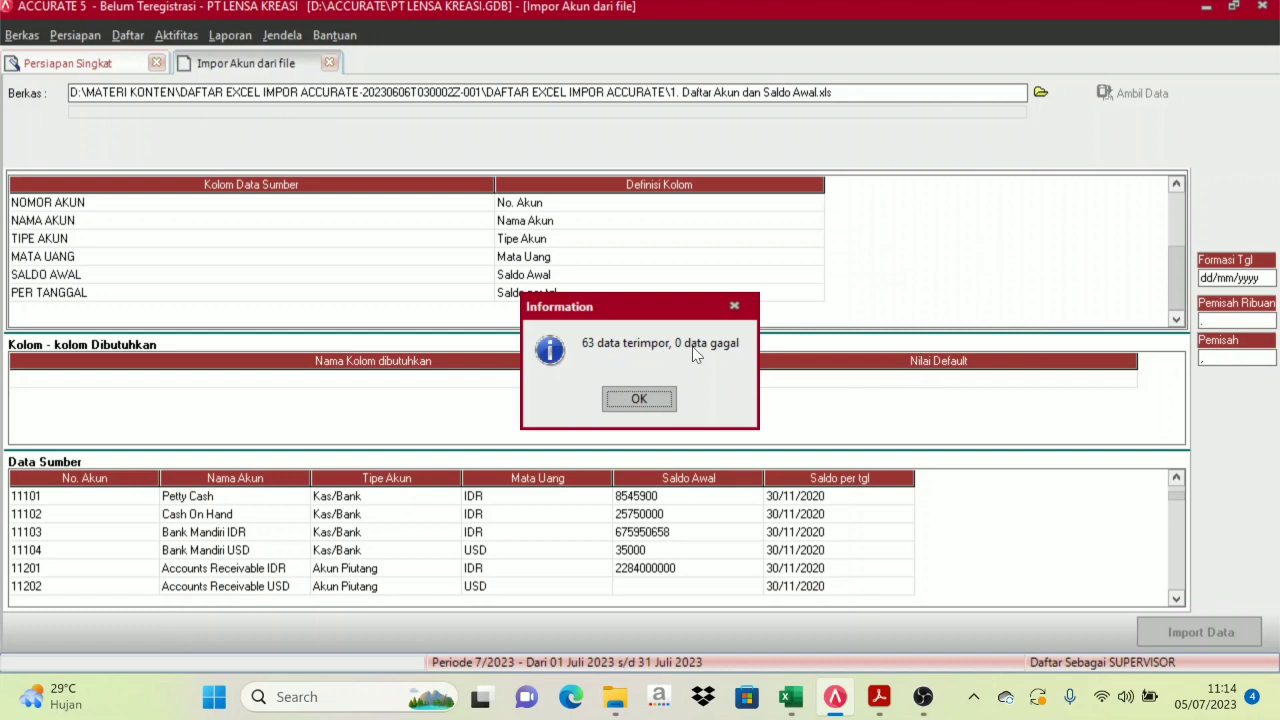
Dismiss the import result and review the imported accounts, ending on OPENING BALANCE EQUITY
left_click(644, 402)
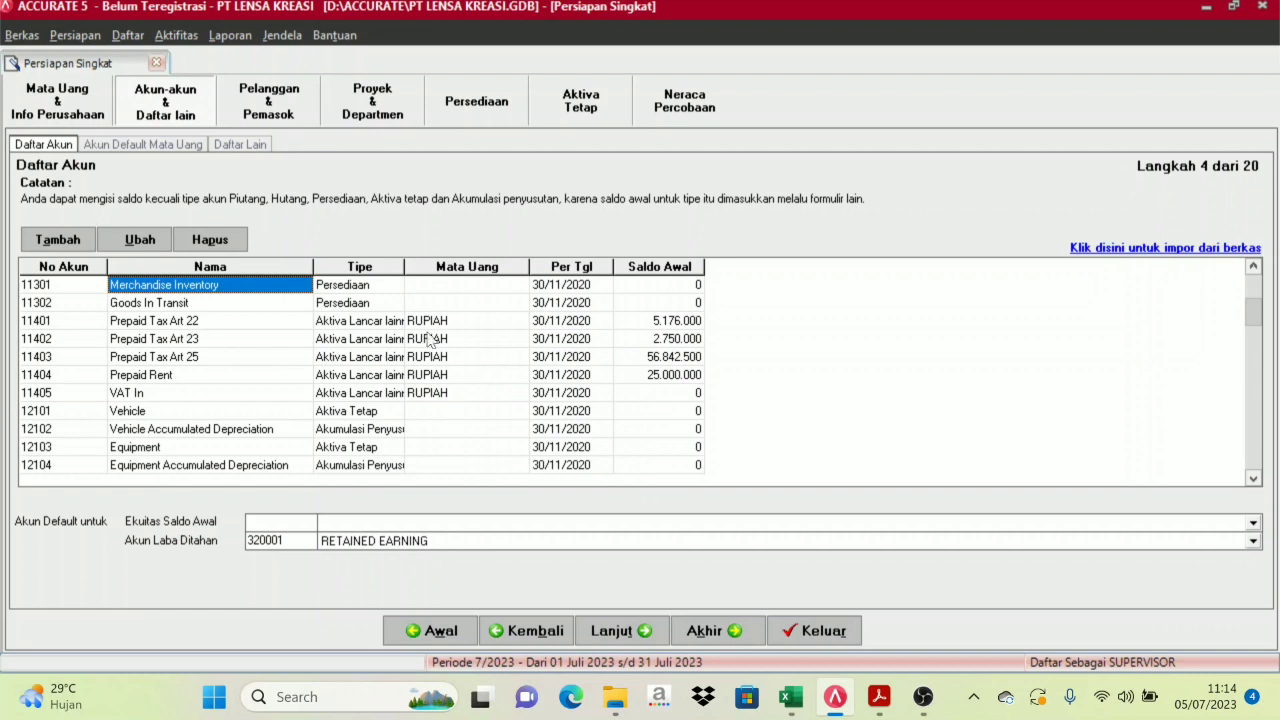
key("Down")
key("Down")
key("Down")
key("Down")
key("Down")
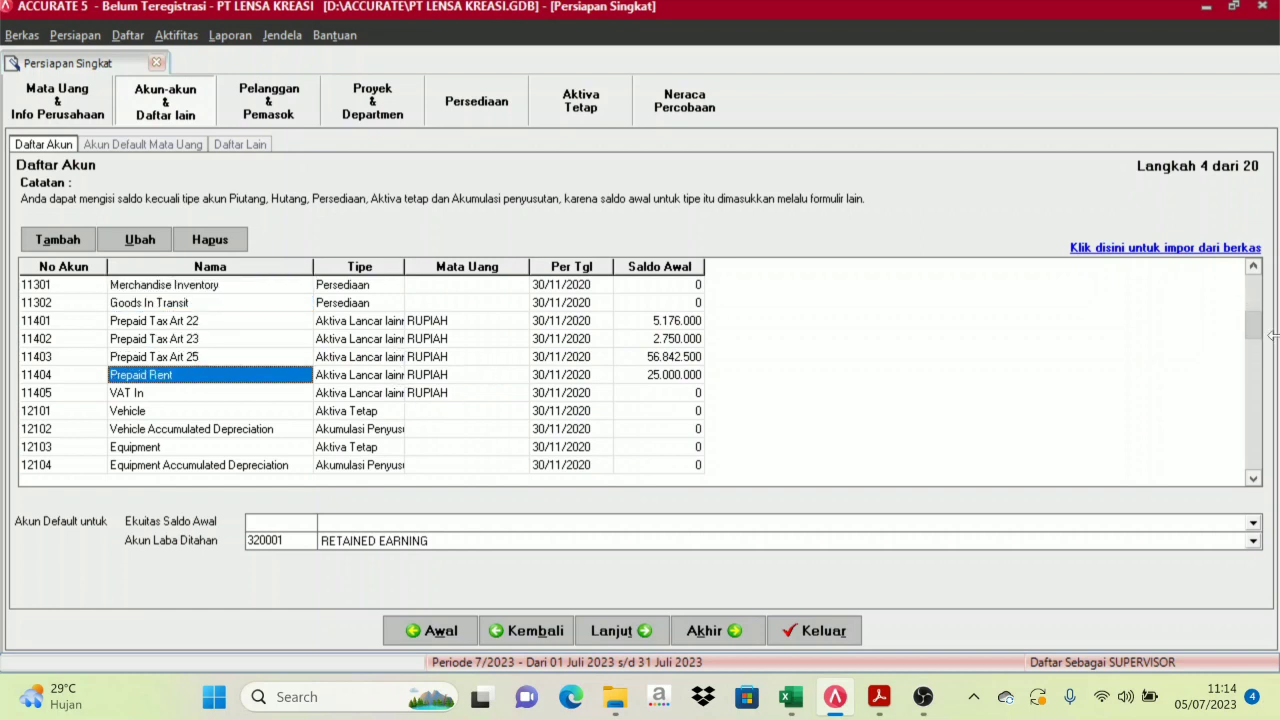
left_click_drag(1254, 323, 1254, 394)
left_click(1255, 447)
left_click(1254, 480)
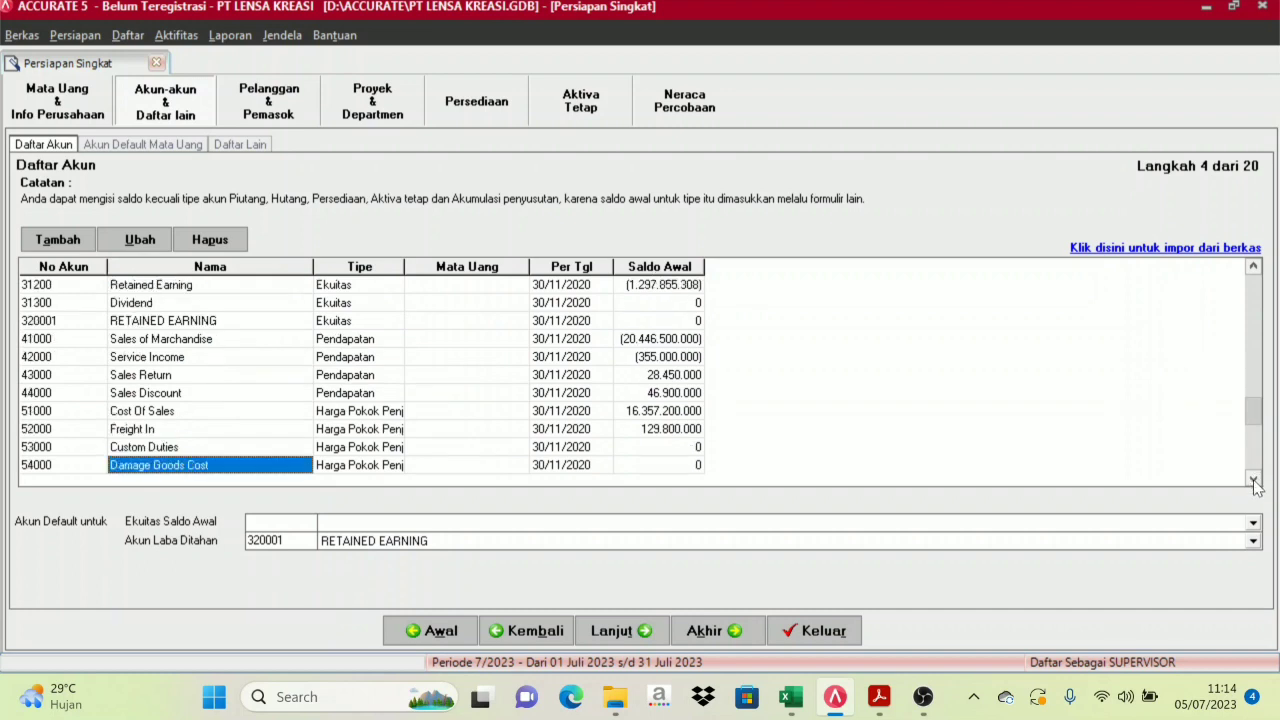
left_click(1254, 480)
left_click(1254, 480)
left_click(1254, 480)
left_click(1254, 480)
left_click(1254, 480)
left_click(1254, 480)
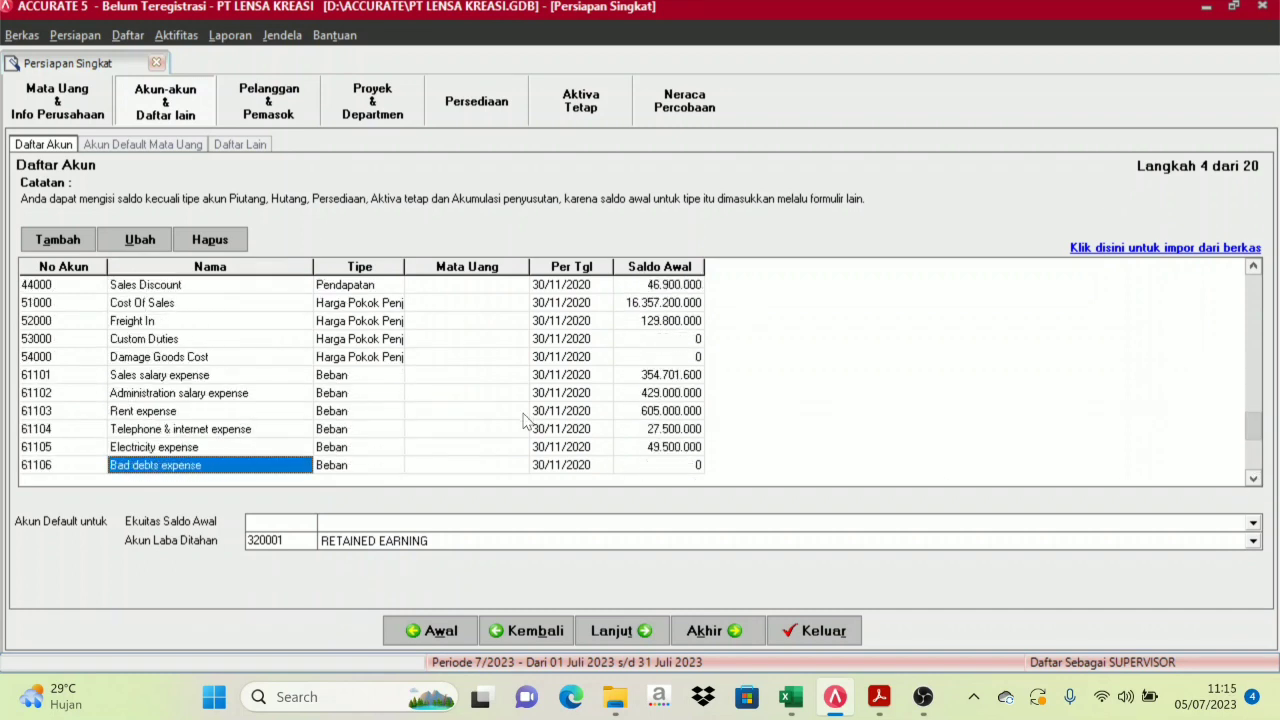
key("Up")
key("Up")
key("Up")
key("Up")
key("Up")
key("Up")
key("Up")
key("Up")
key("Up")
key("Up")
key("Up")
key("Up")
key("Up")
key("Up")
key("Up")
key("Up")
key("Up")
key("Up")
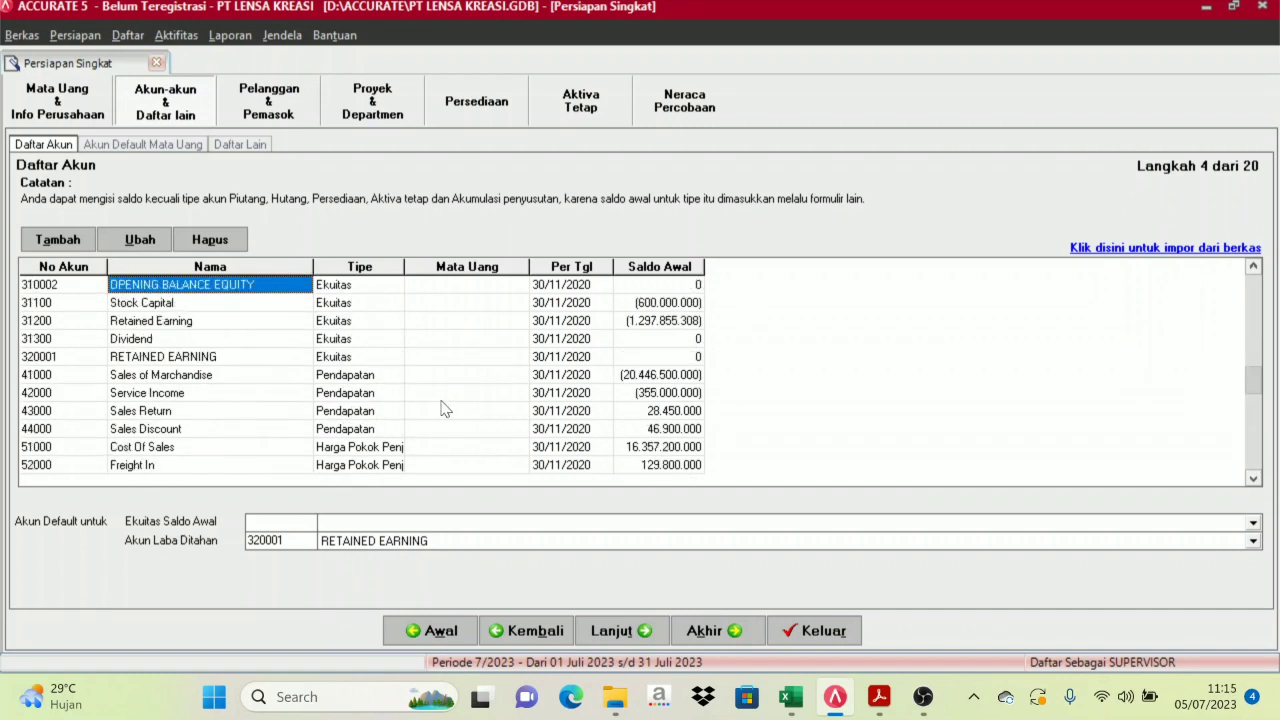
key("Up")
key("Up")
key("Up")
key("Up")
key("Up")
key("Up")
key("Up")
key("Up")
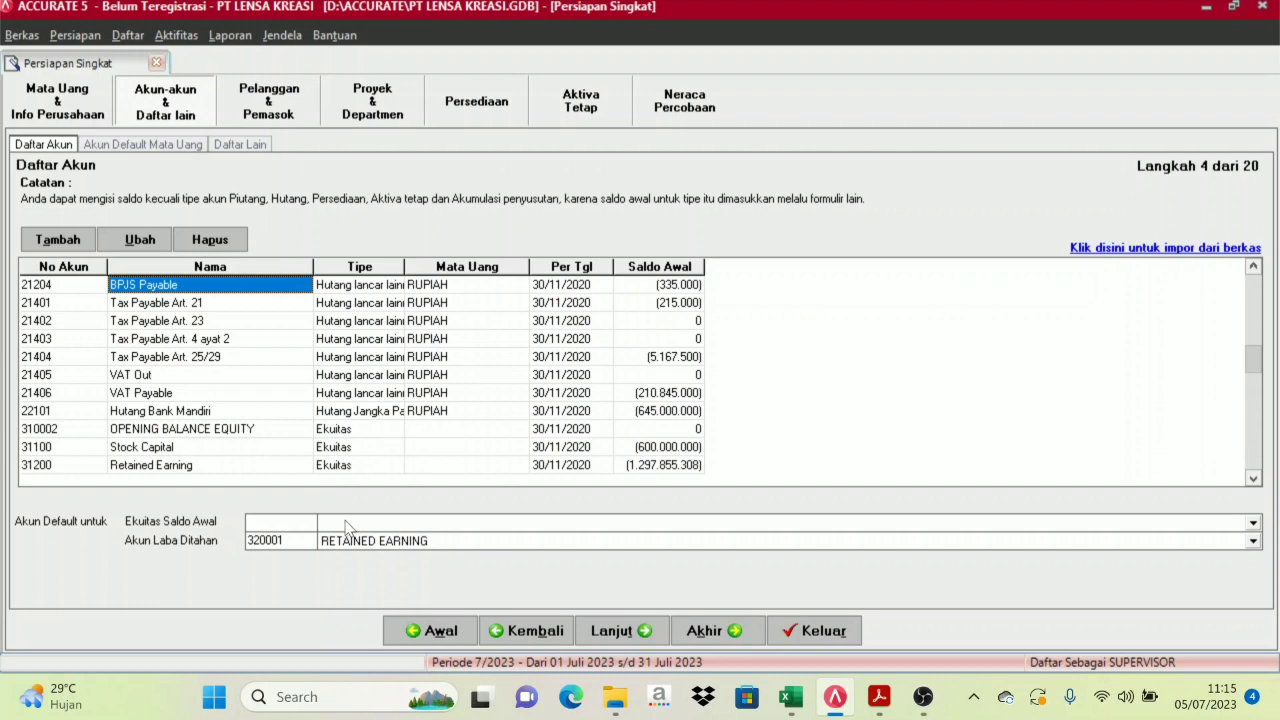
Set opening balance equity to 310002 OPENING BALANCE EQUITY and advance to step 5
left_click(343, 528)
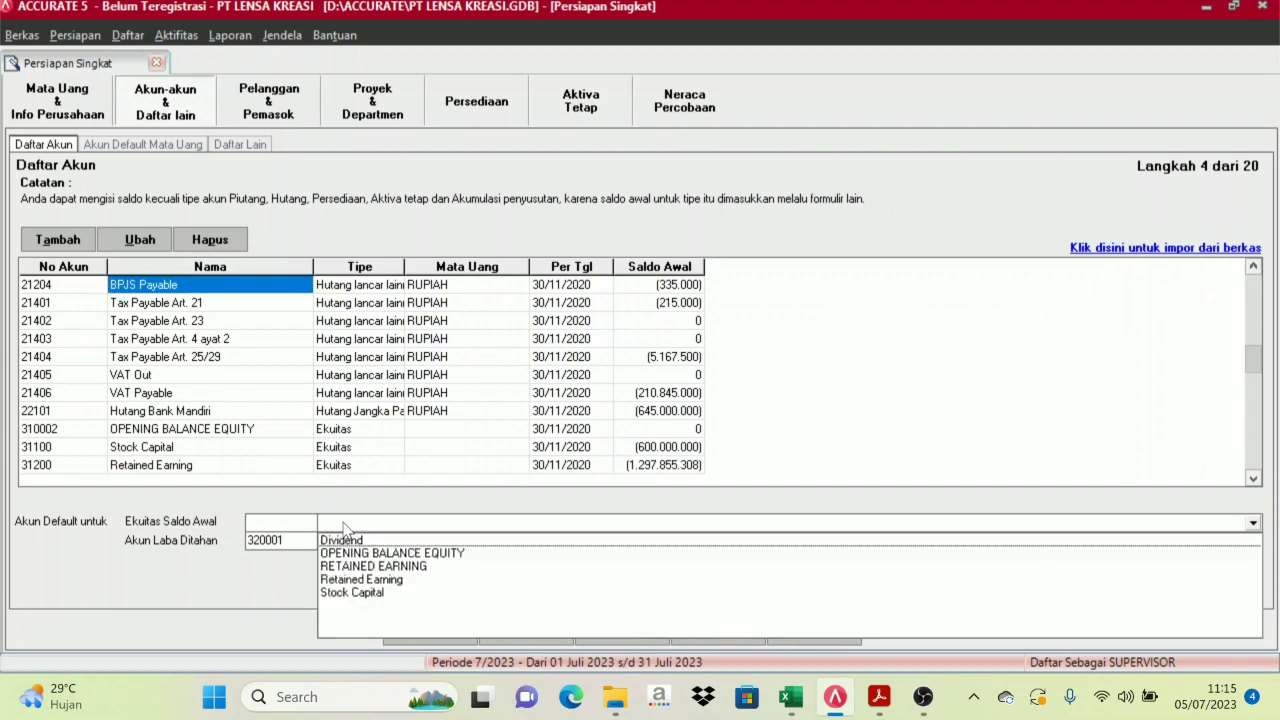
left_click(390, 553)
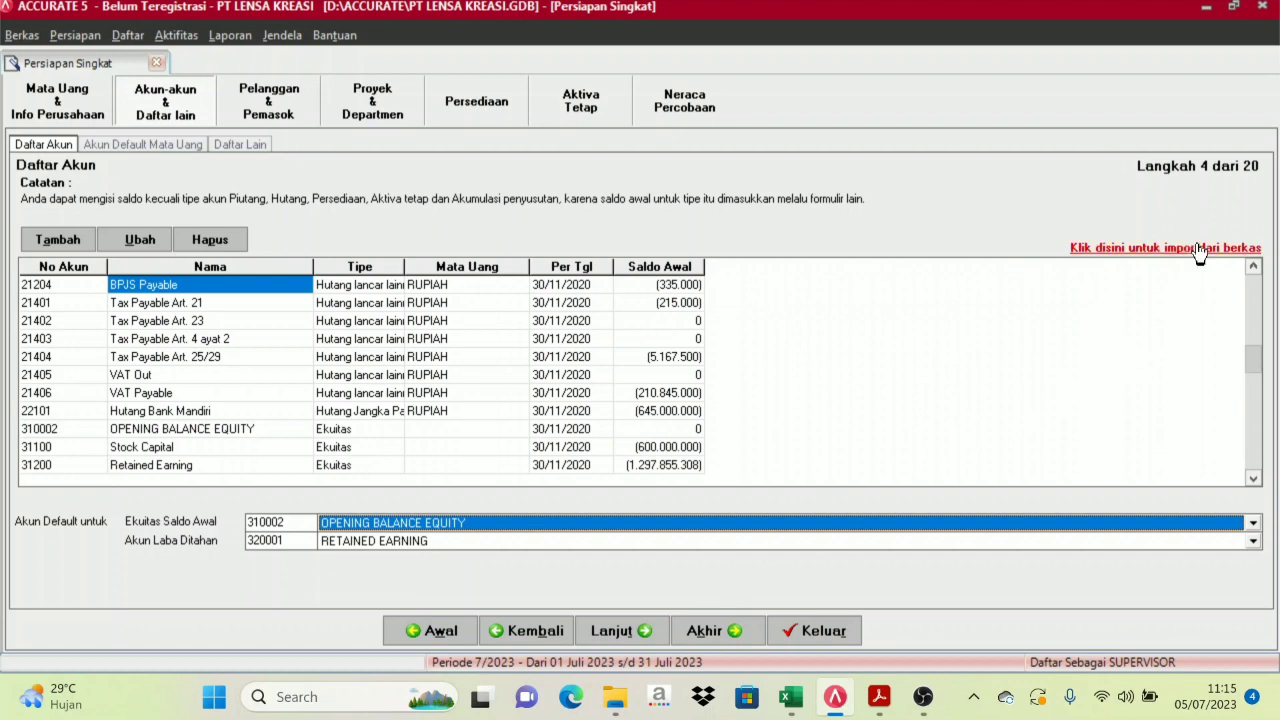
left_click(644, 638)
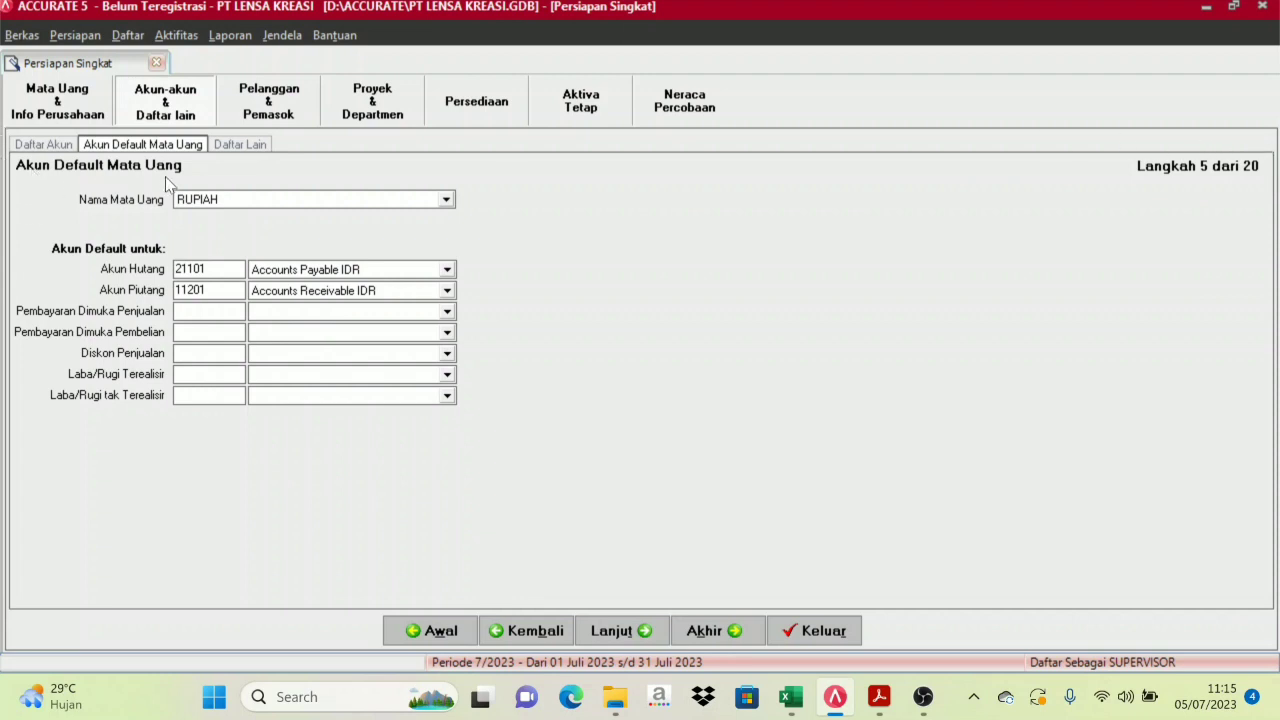
Preview the US DOLLAR default accounts, then return to the RUPIAH defaults
left_click(447, 201)
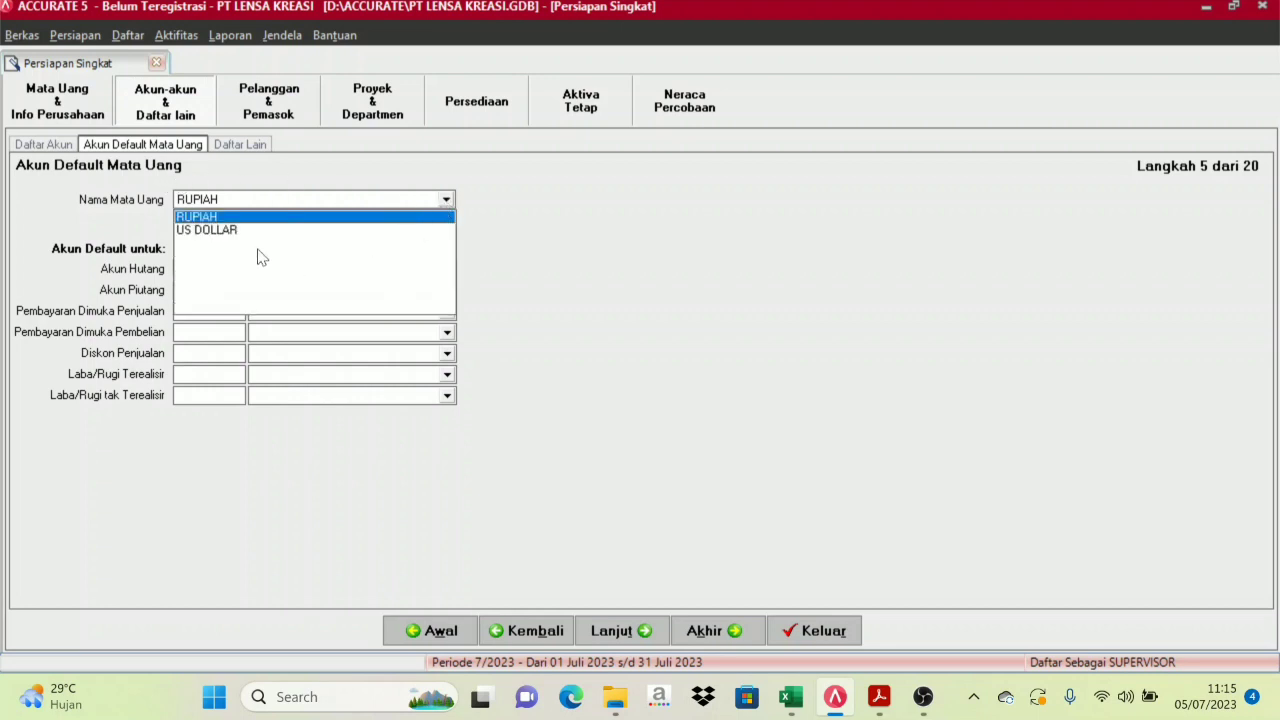
left_click(192, 231)
left_click(258, 200)
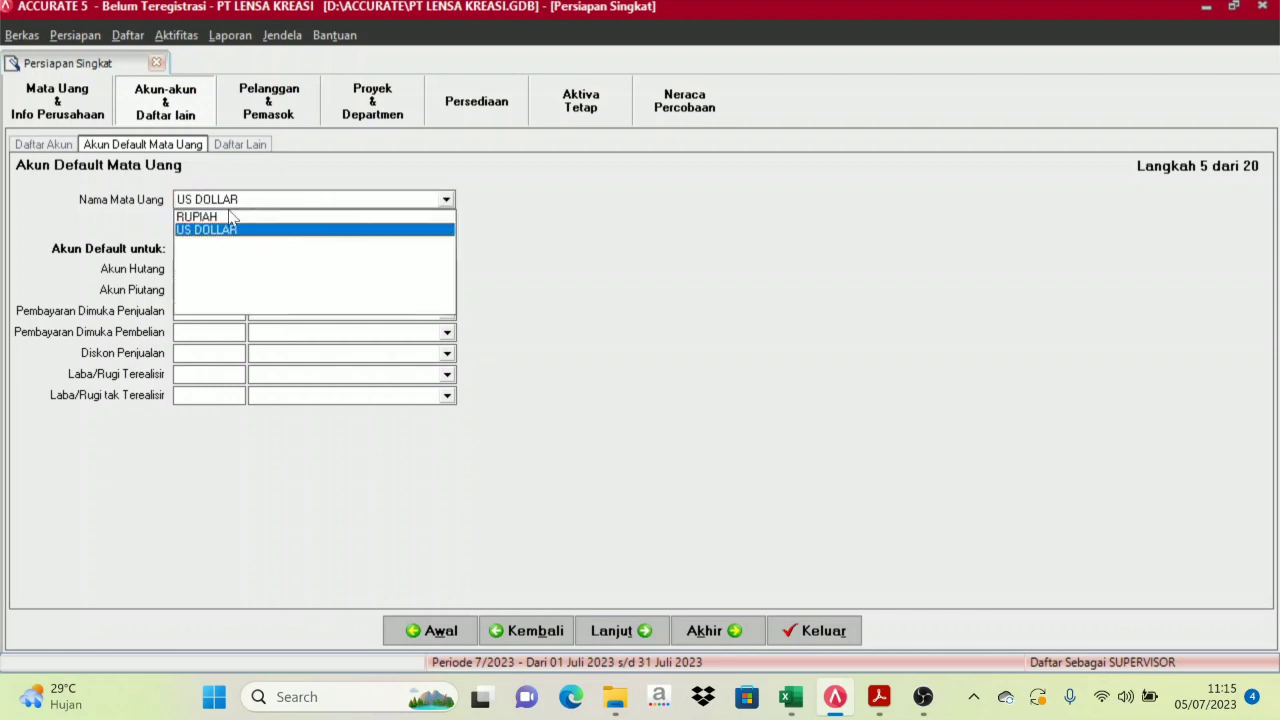
left_click(216, 209)
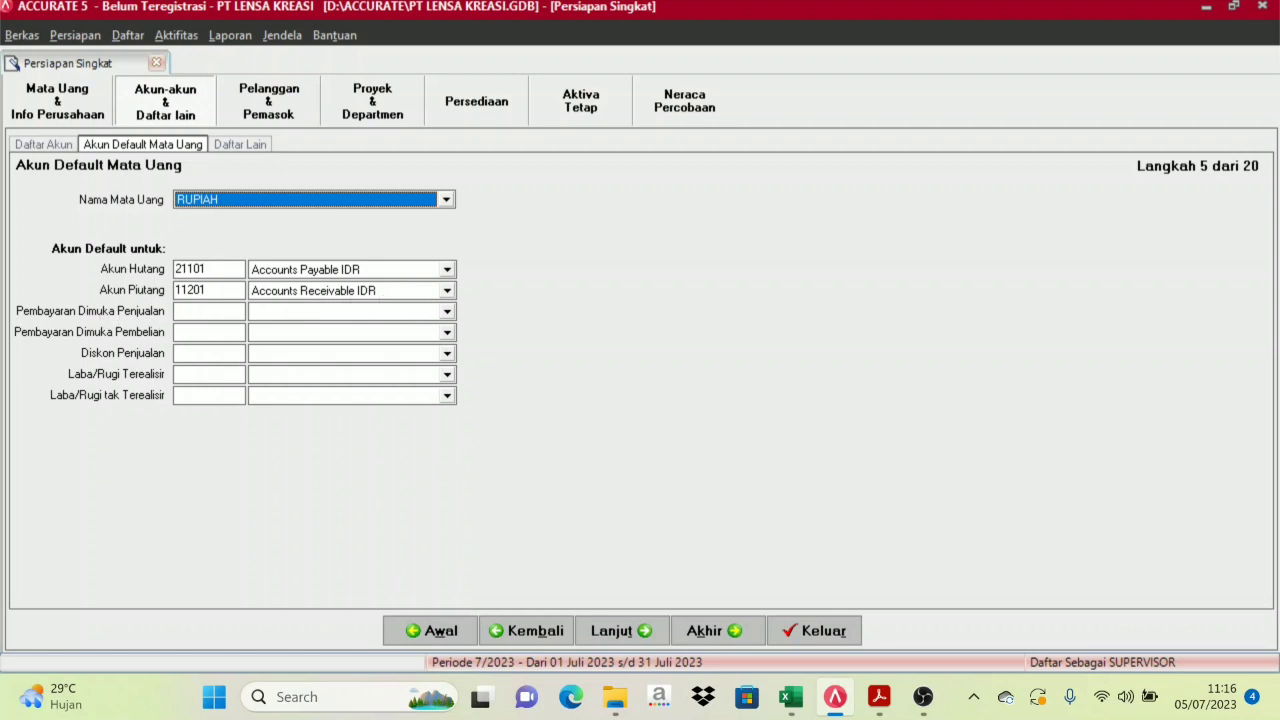
Set RUPIAH defaults: Advanced Sales IDR 21103, Advanced Purchase IDR 11203, Sales Discount 44000
left_click(447, 312)
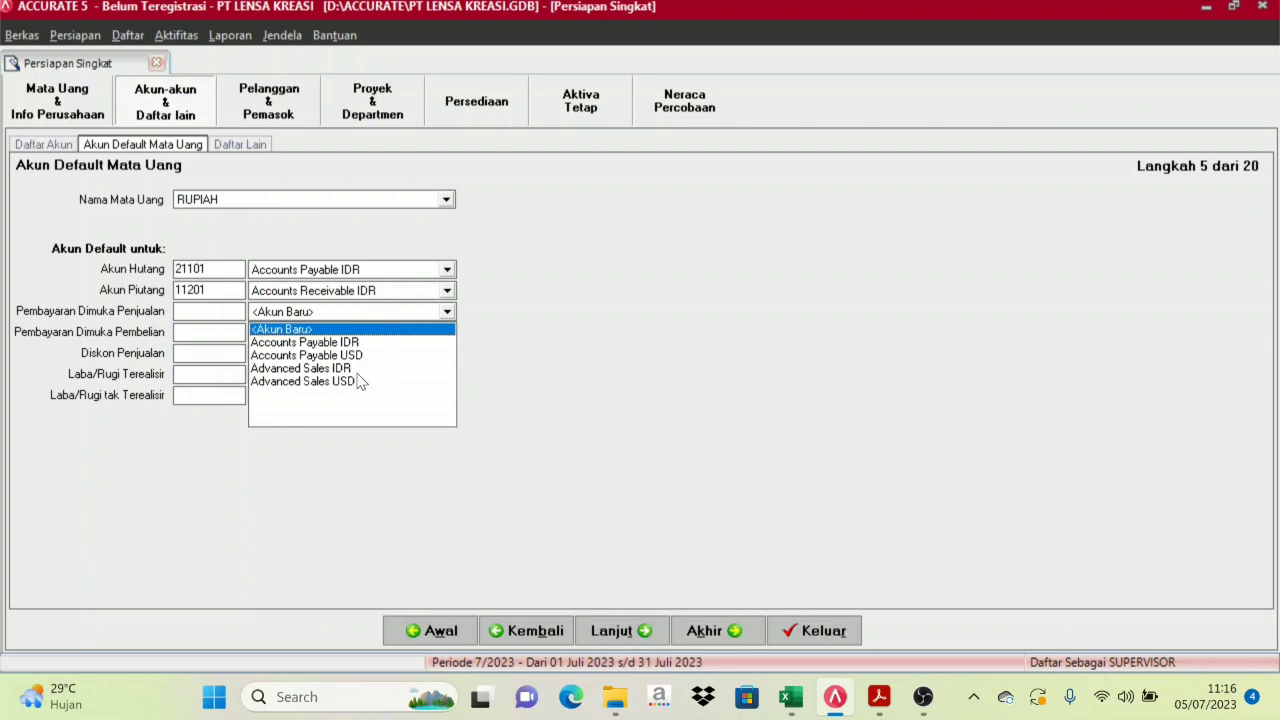
left_click(305, 368)
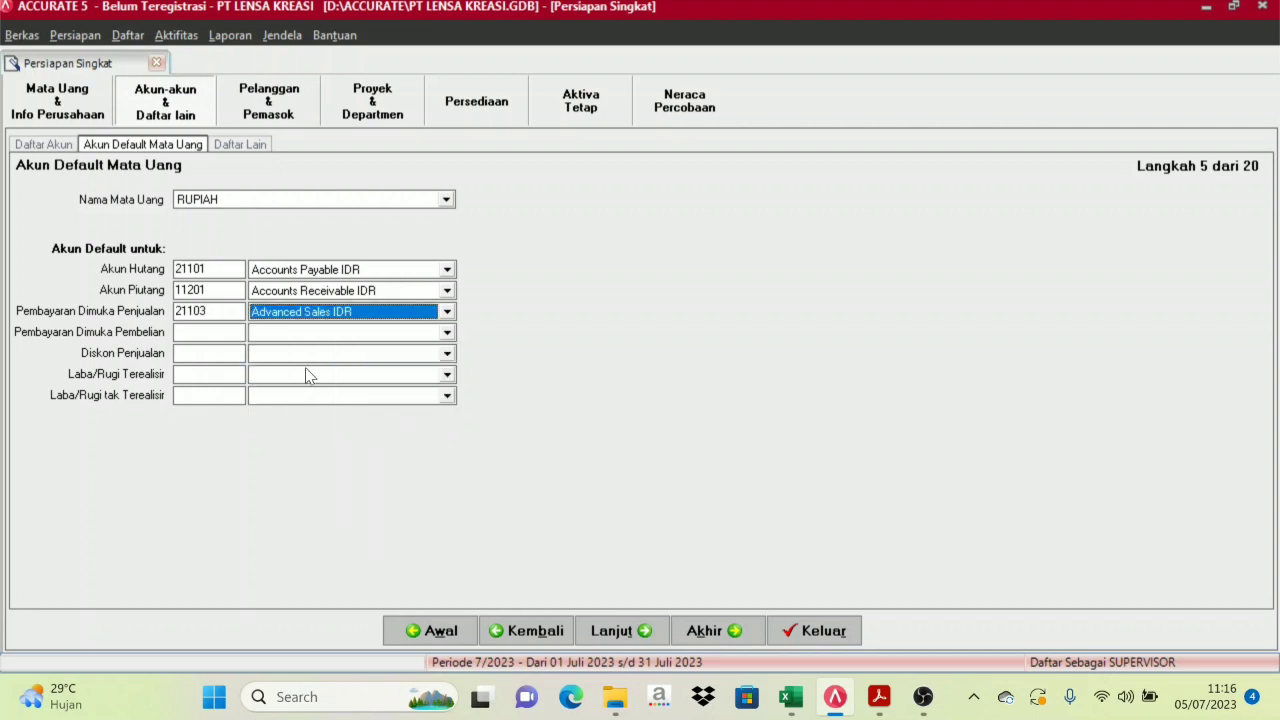
left_click(447, 334)
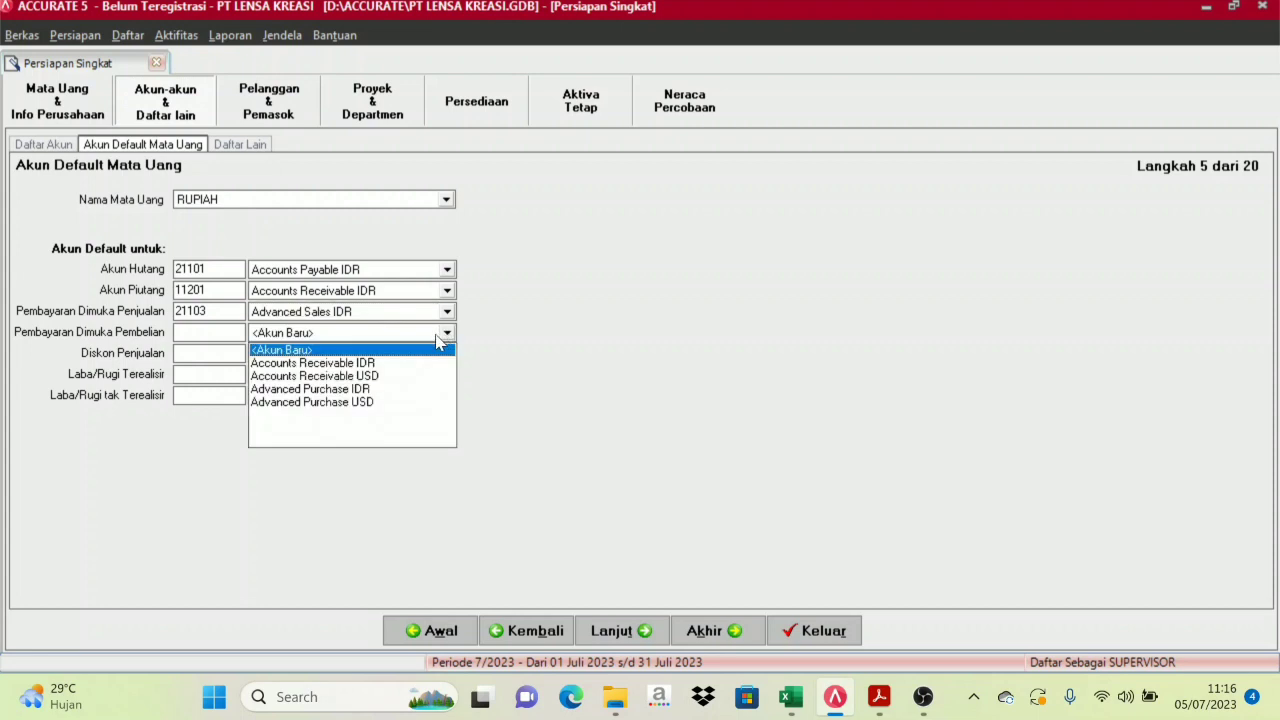
left_click(330, 402)
left_click(348, 335)
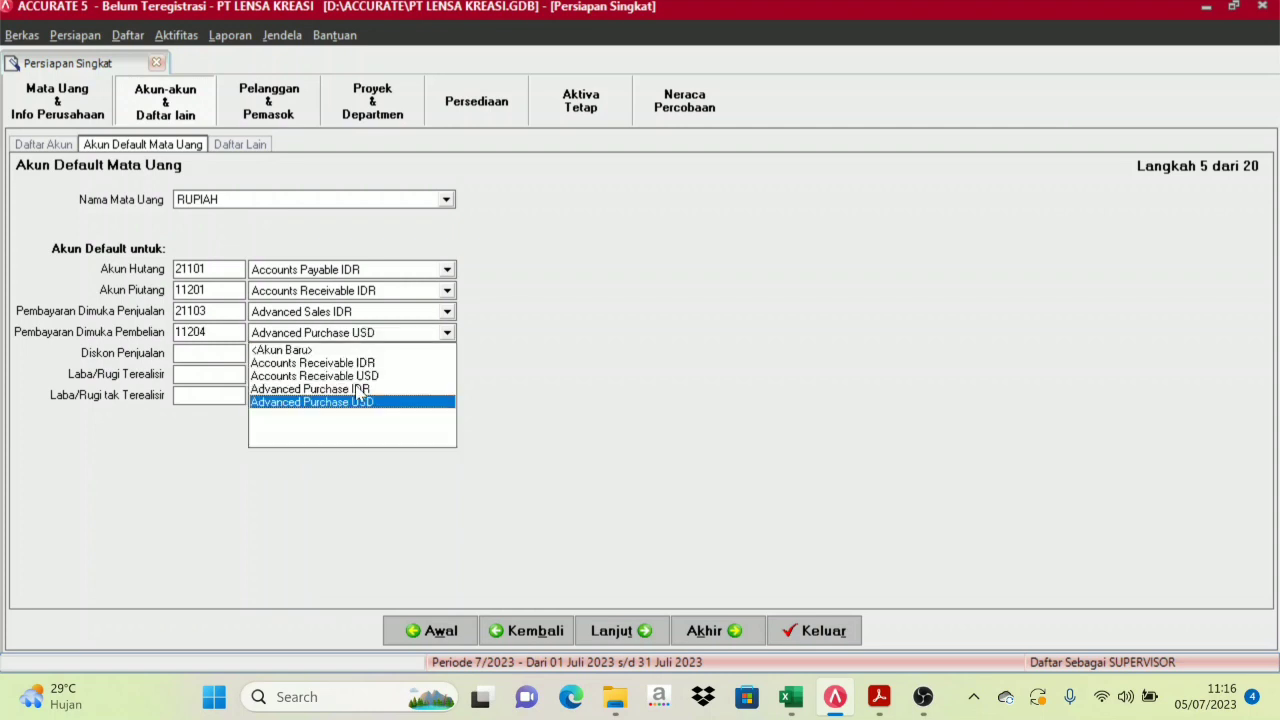
left_click(356, 389)
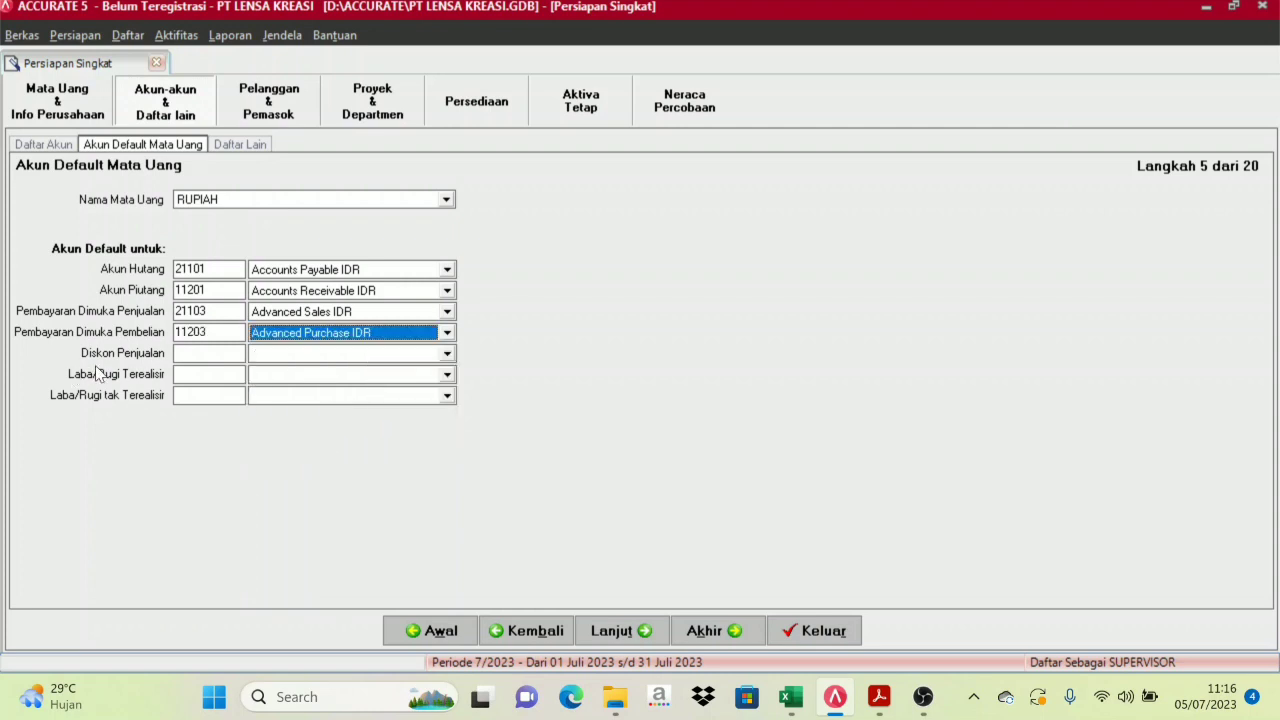
left_click(418, 355)
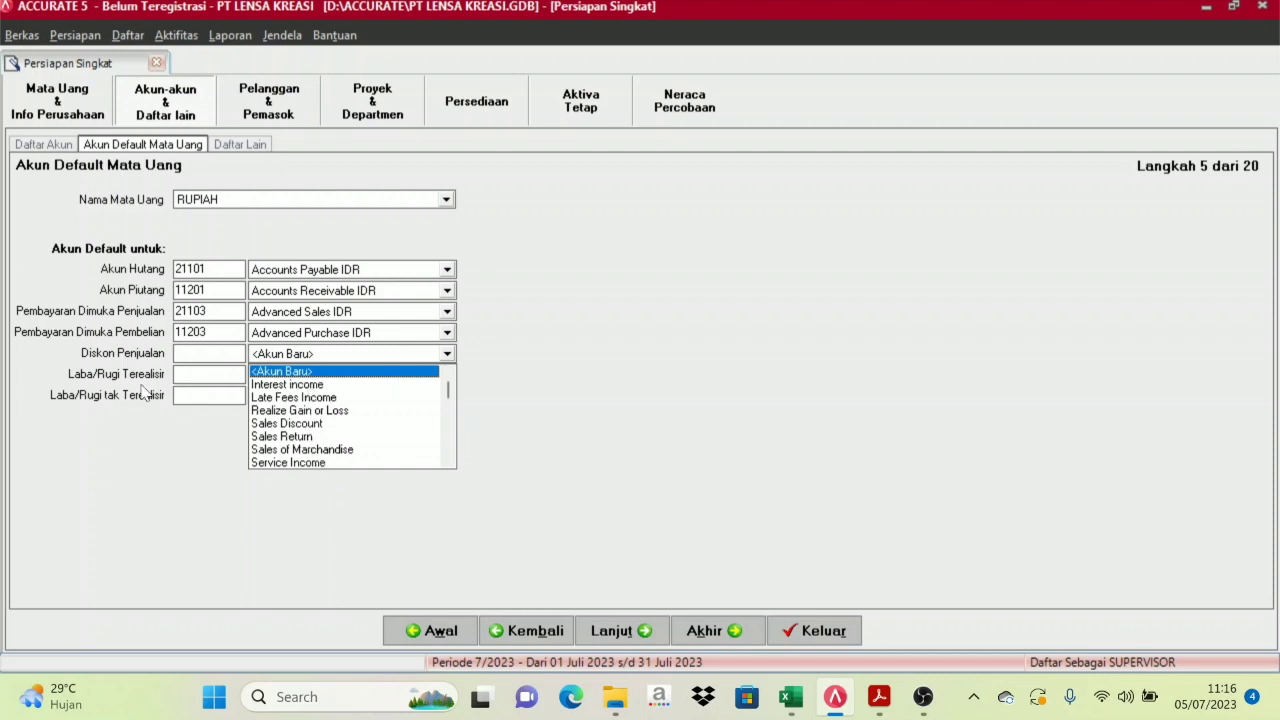
left_click(300, 424)
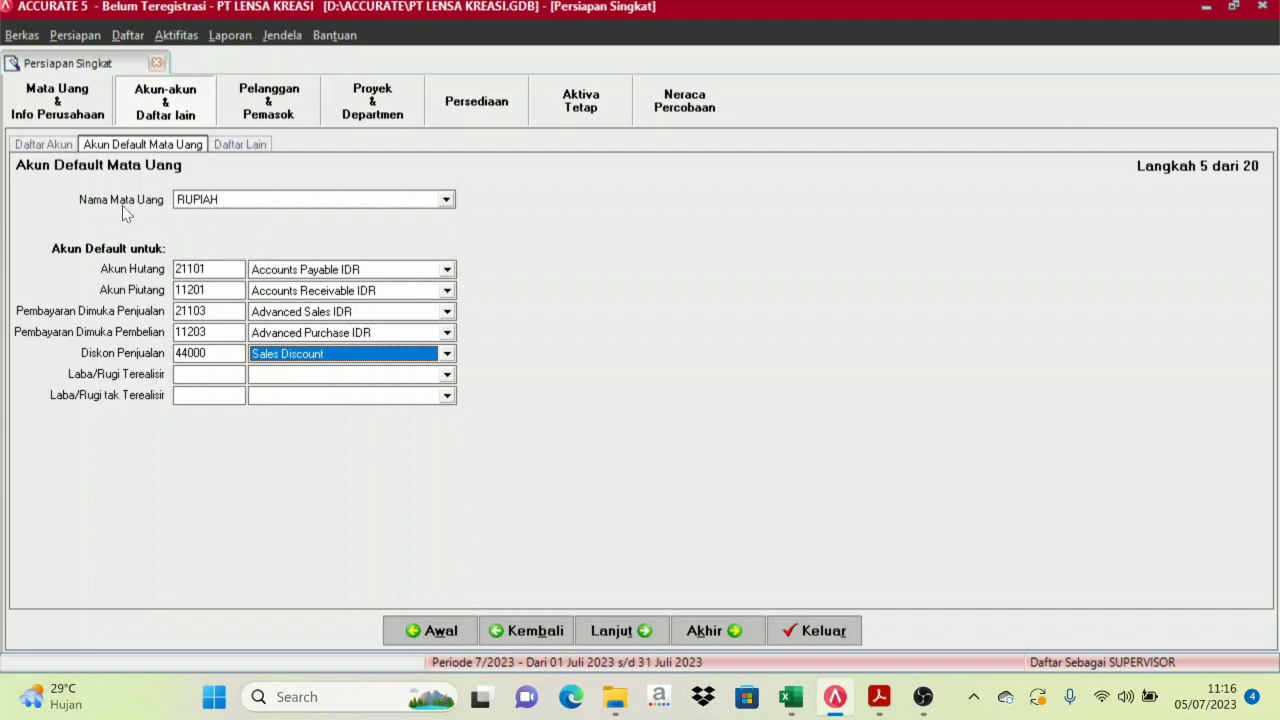
left_click(447, 200)
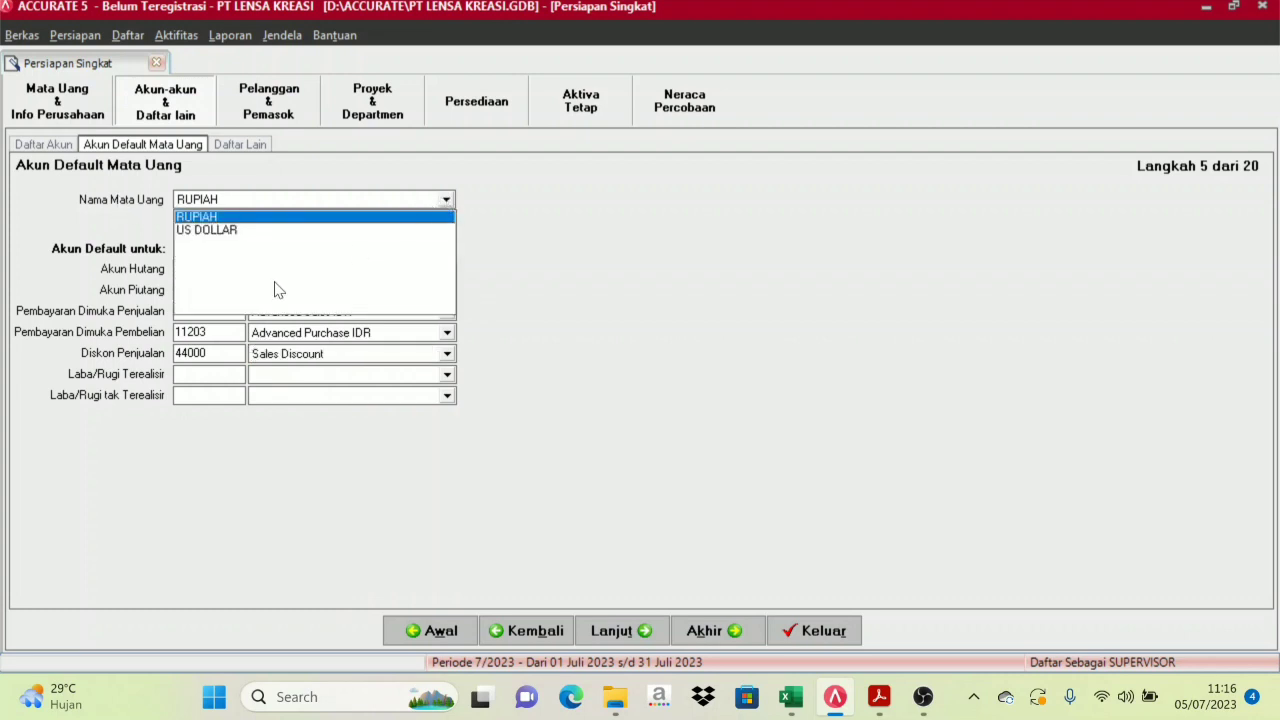
For US DOLLAR, assign prepayments to Advanced Sales USD 21102 and Advanced Purchase USD 11202
left_click(221, 231)
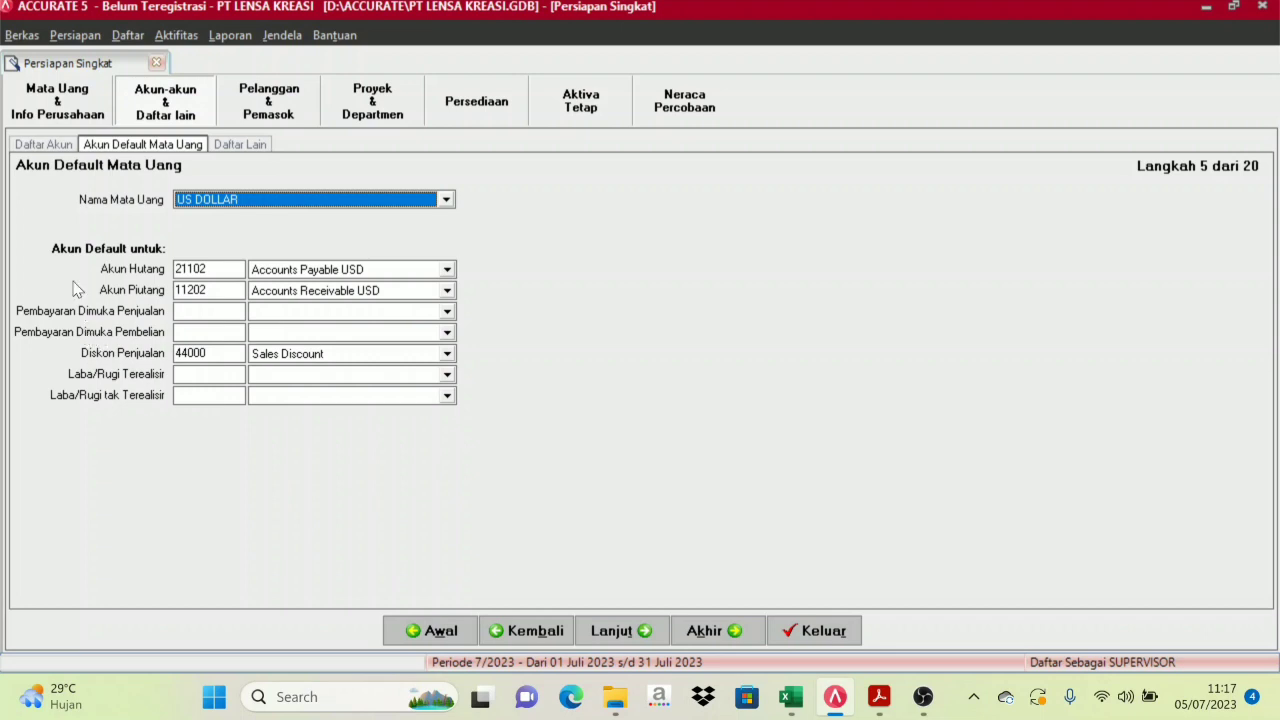
left_click(447, 315)
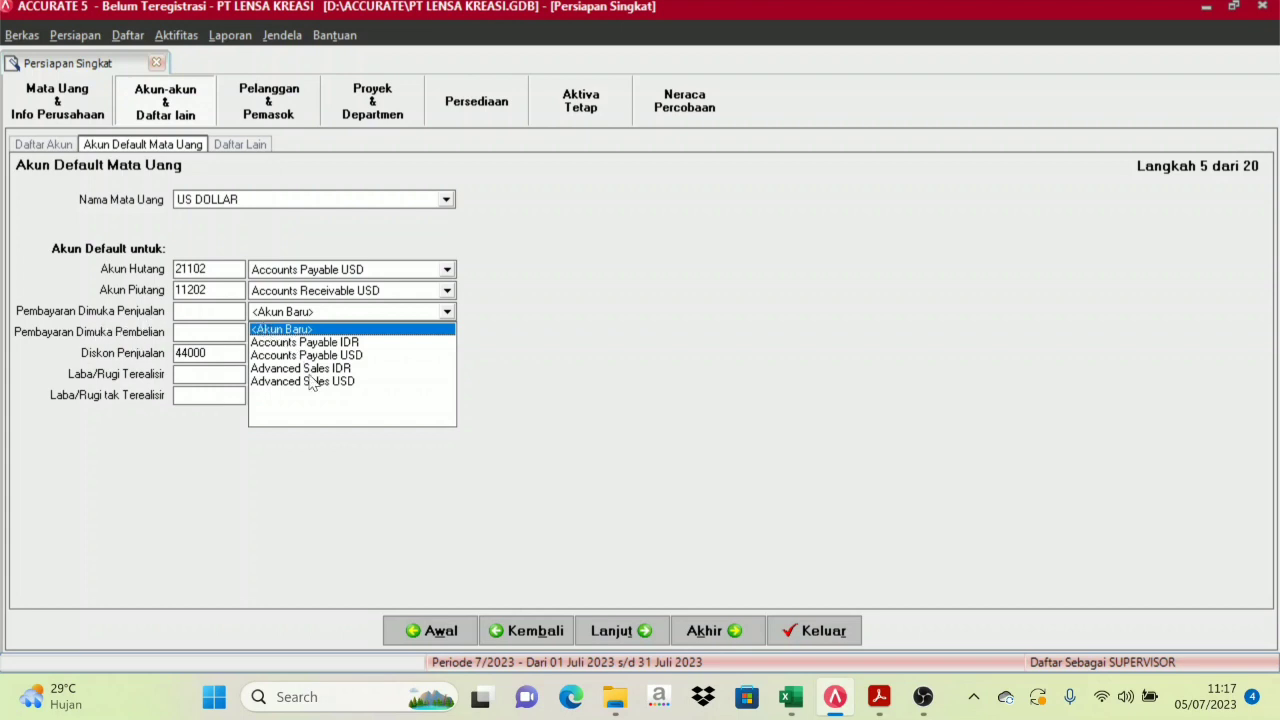
left_click(312, 368)
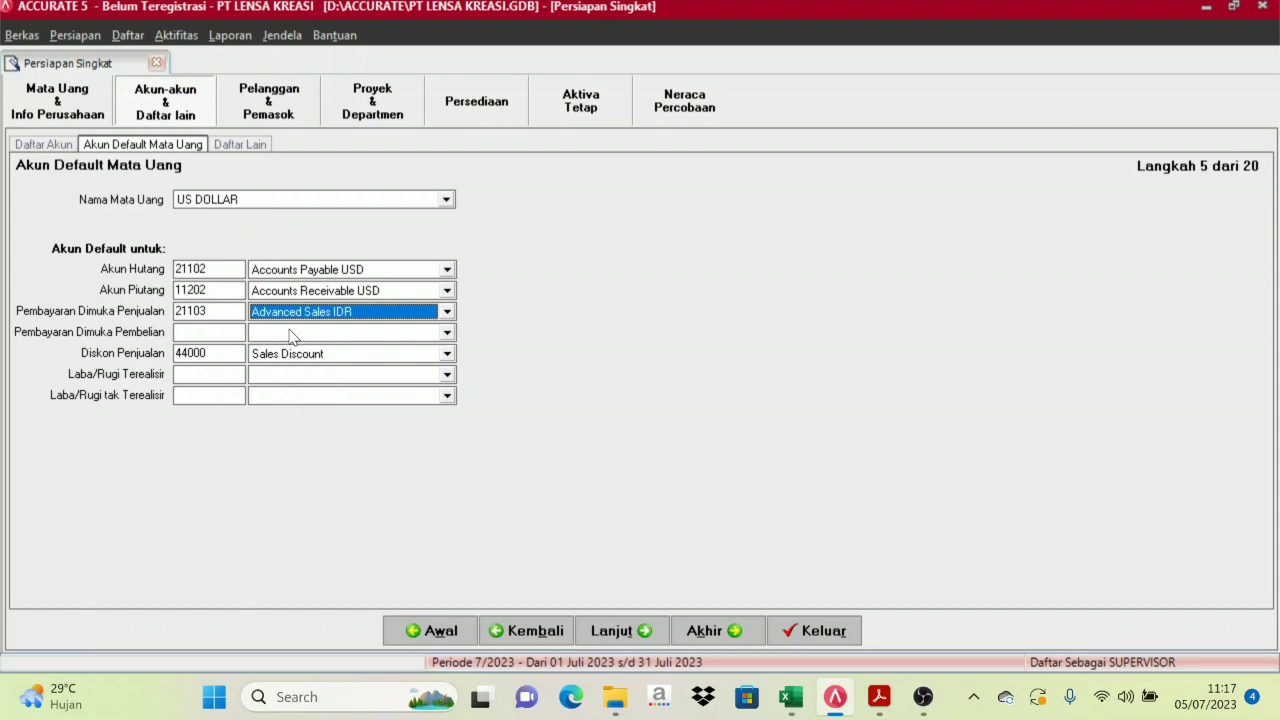
left_click(291, 334)
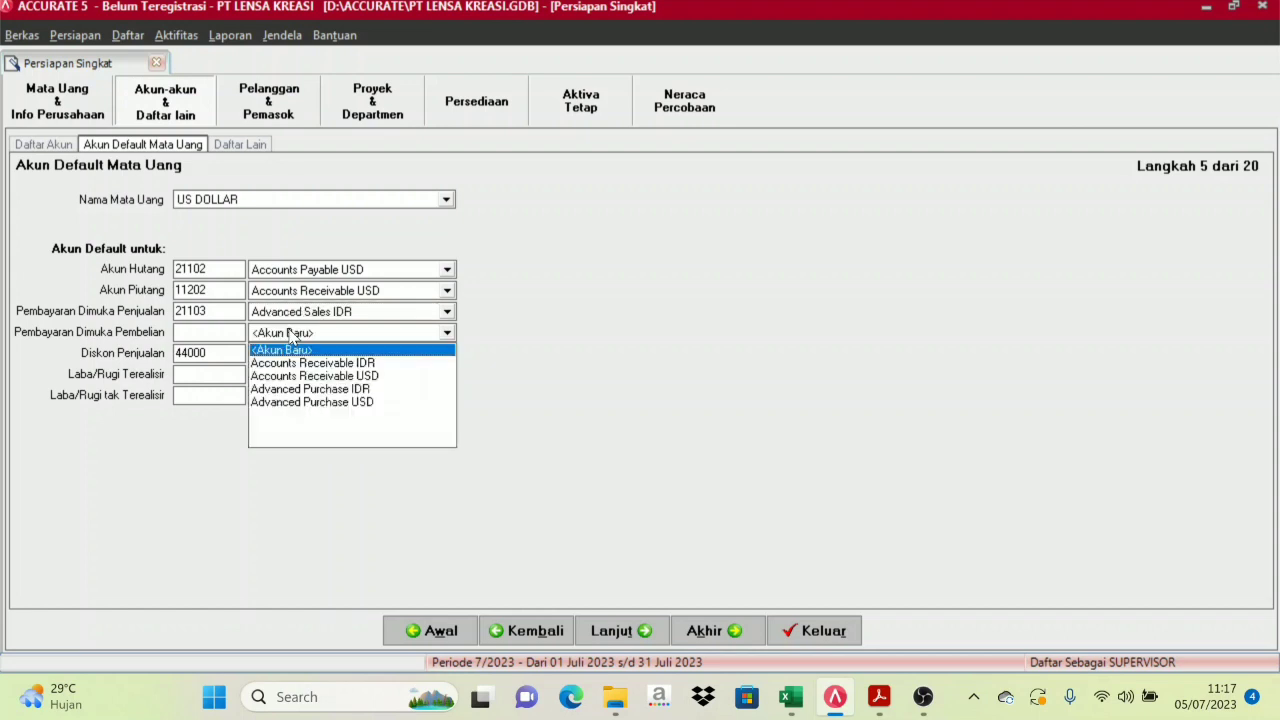
left_click(335, 403)
left_click(340, 311)
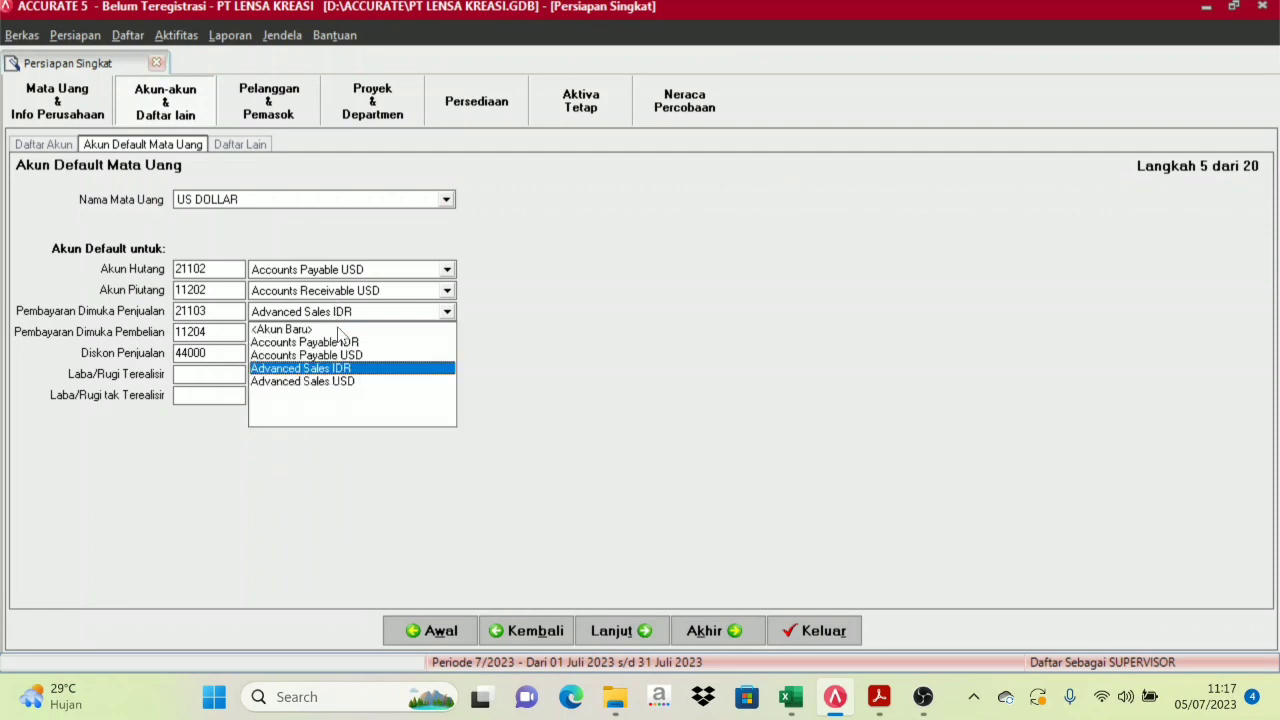
left_click(336, 384)
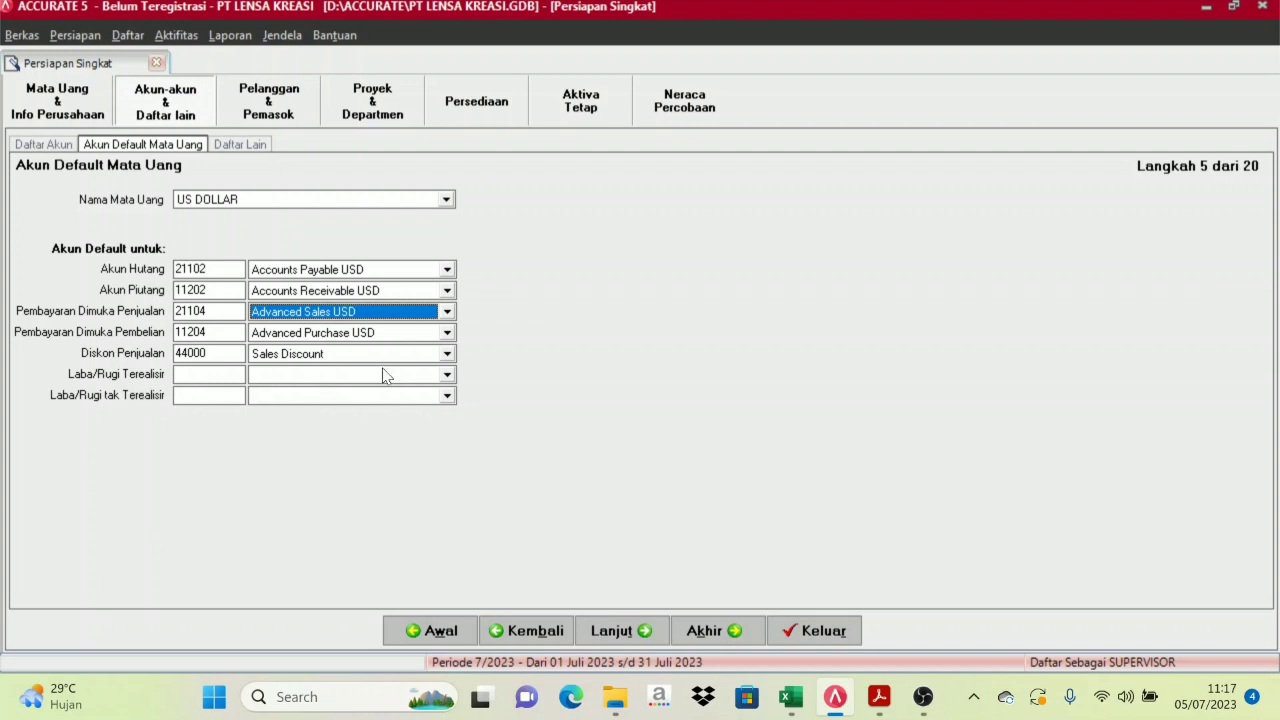
Assign US DOLLAR gain/loss accounts: Realize Gain or Loss 81003 and Unrealize Gain or Loss 81004
left_click(447, 375)
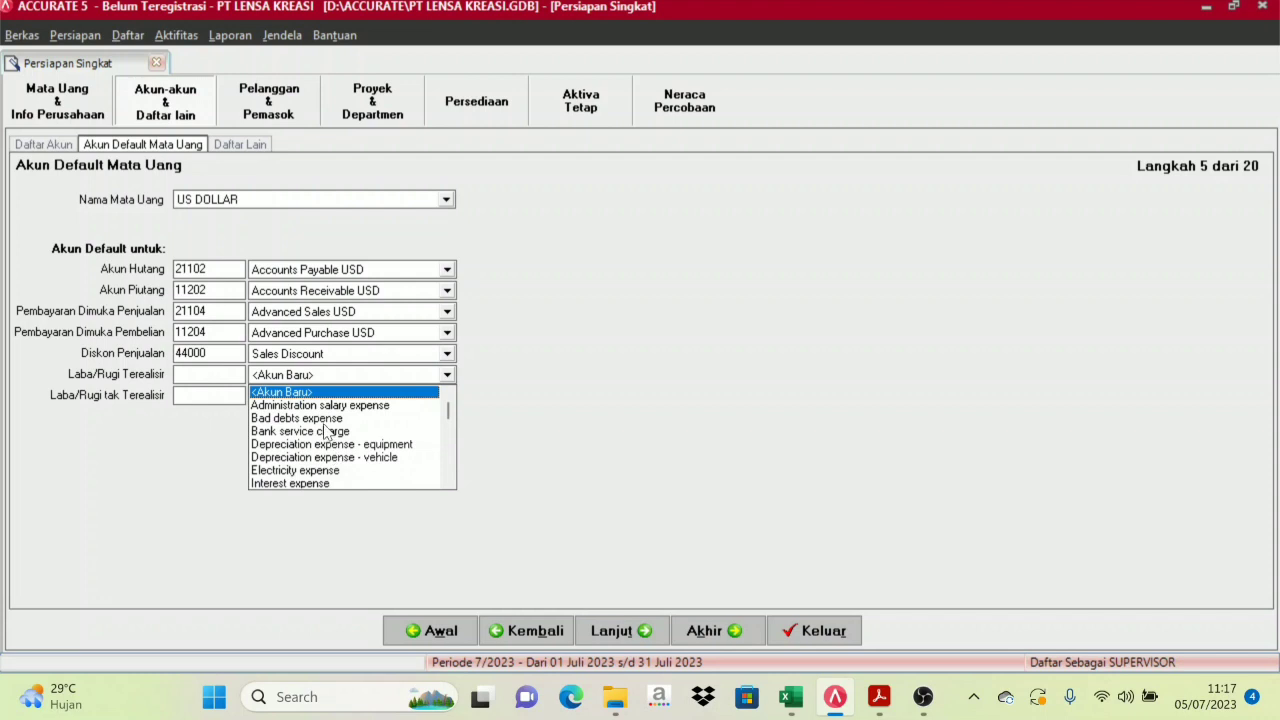
left_click_drag(448, 417, 450, 470)
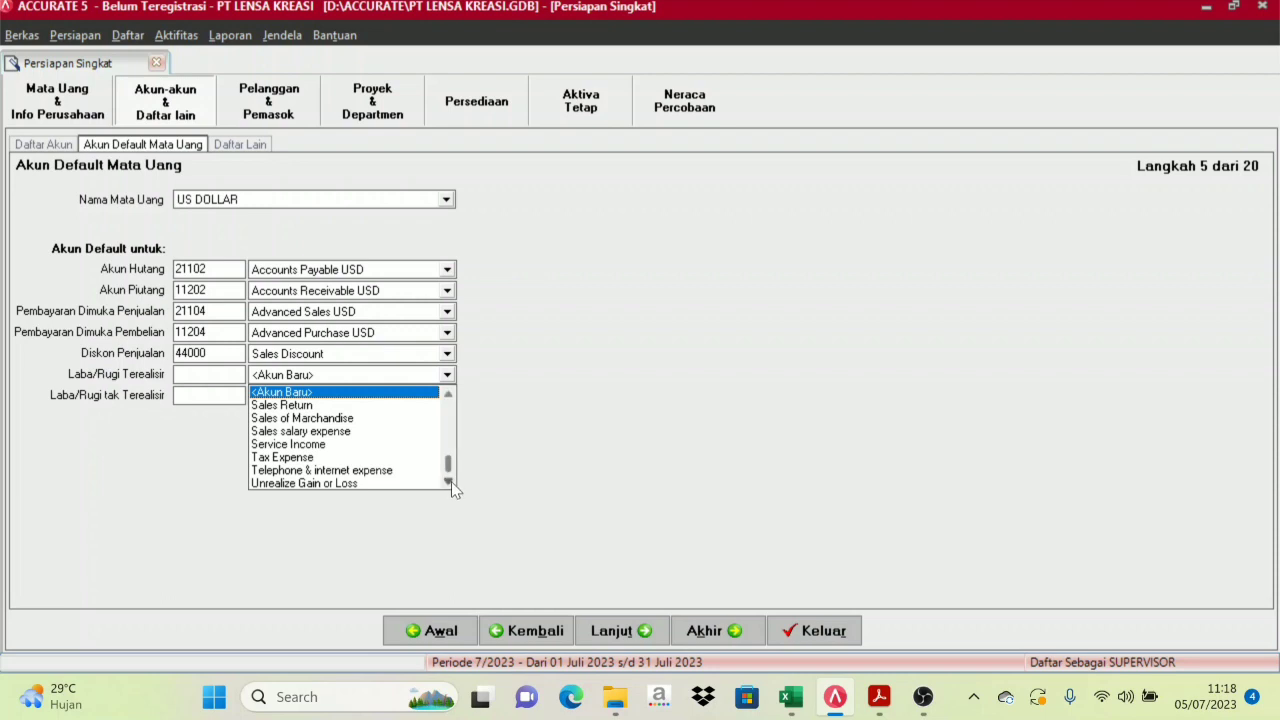
left_click(449, 393)
left_click(449, 393)
left_click(449, 393)
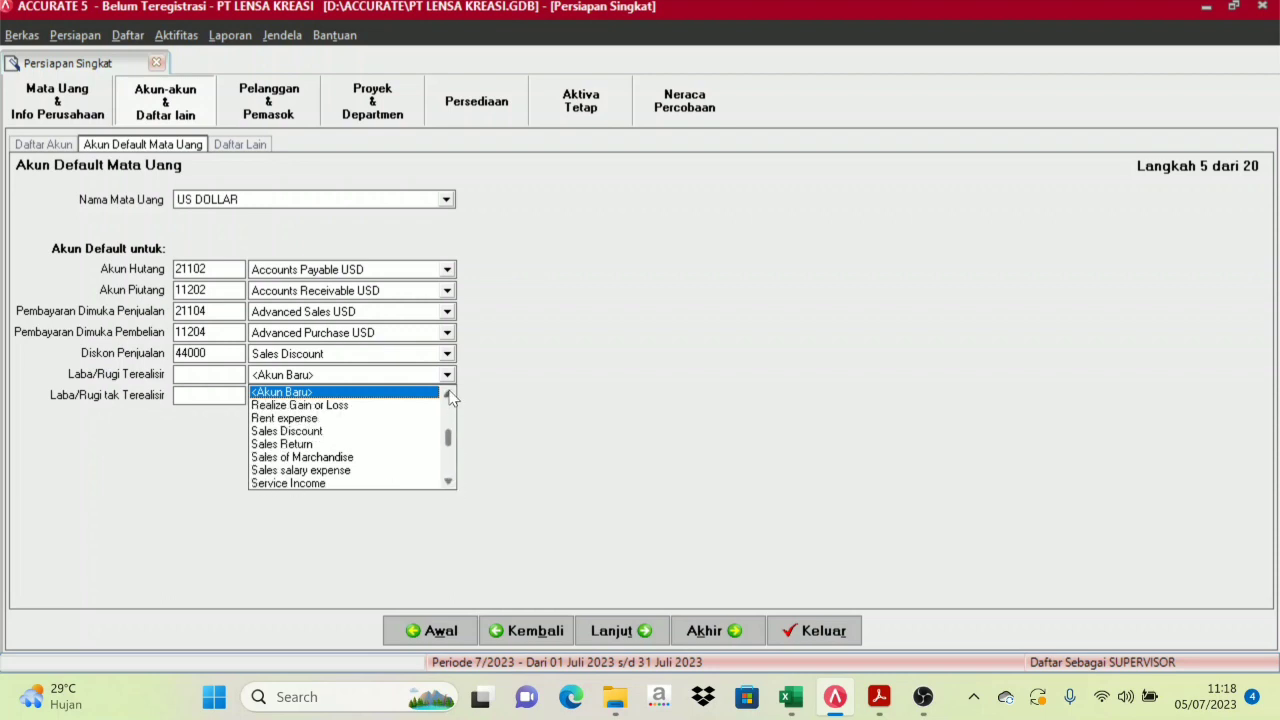
left_click(305, 408)
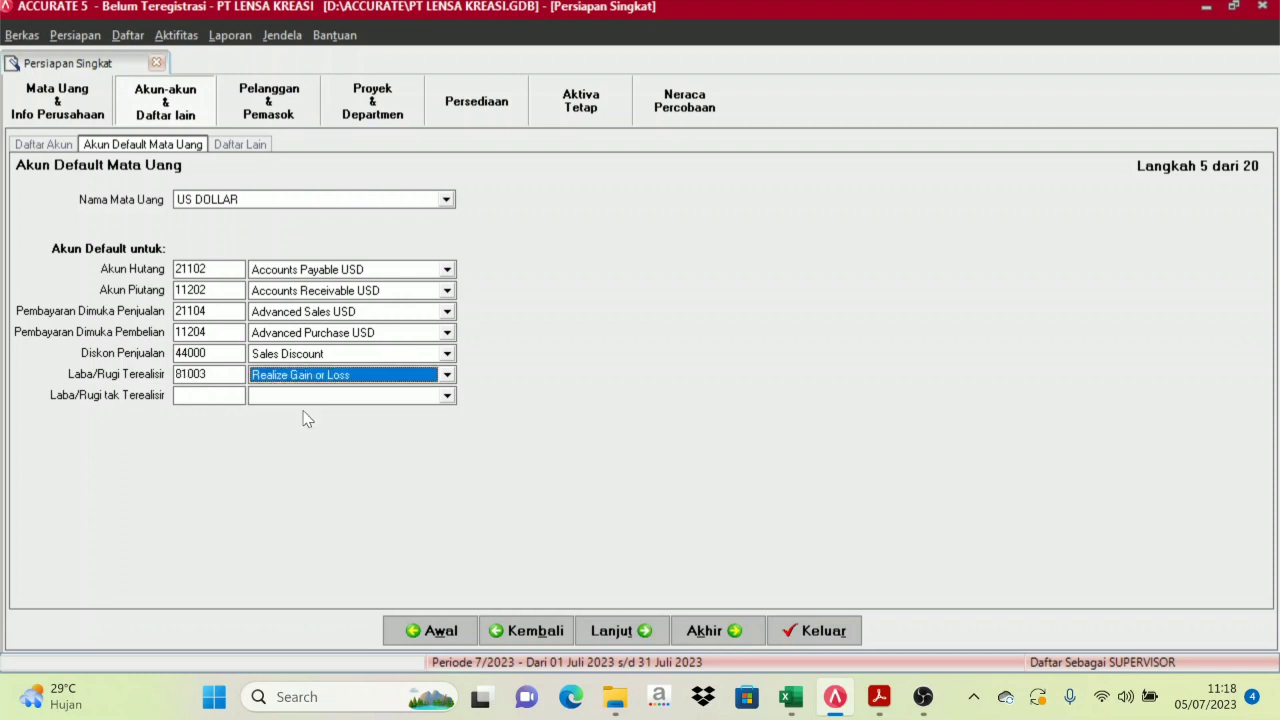
left_click(447, 395)
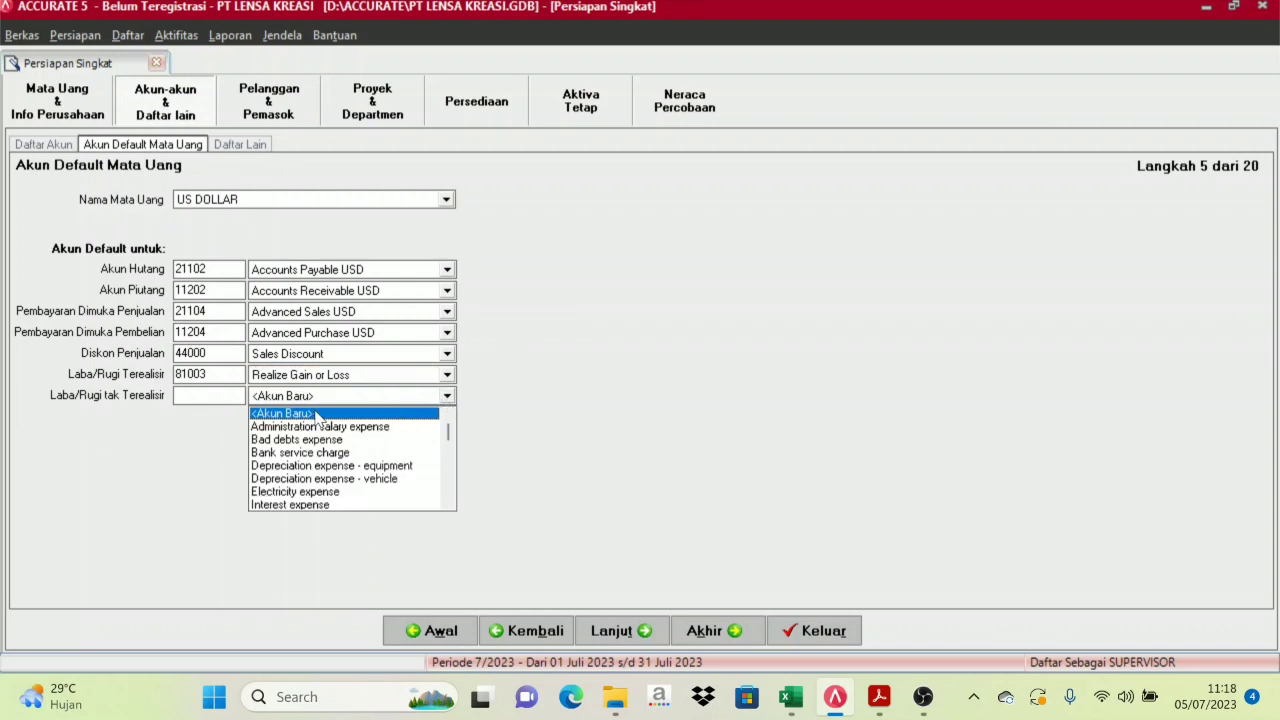
type("Un")
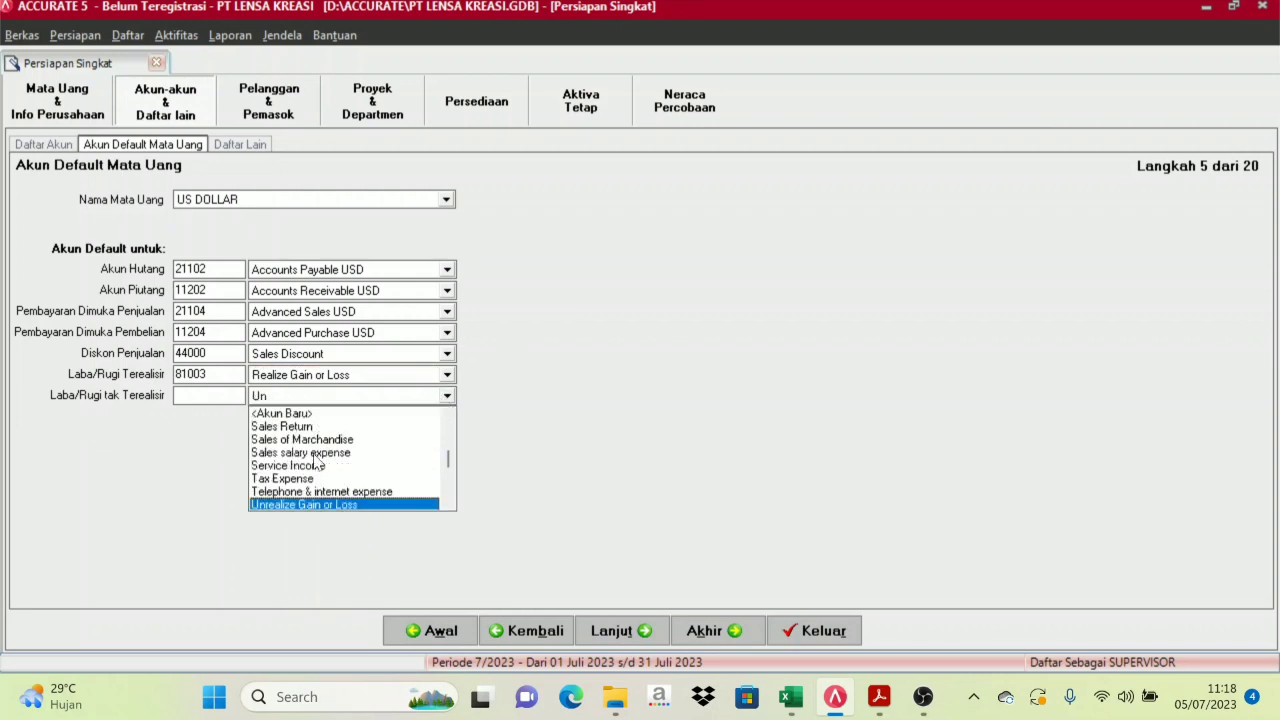
left_click(311, 506)
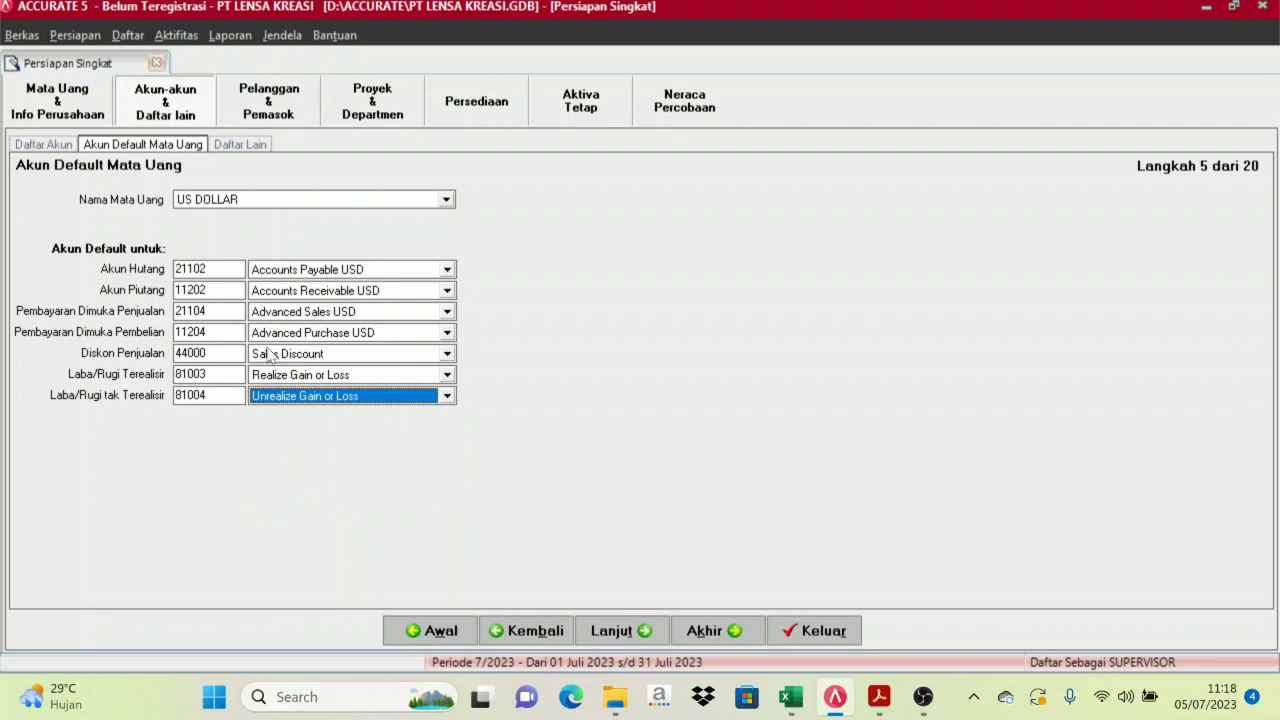